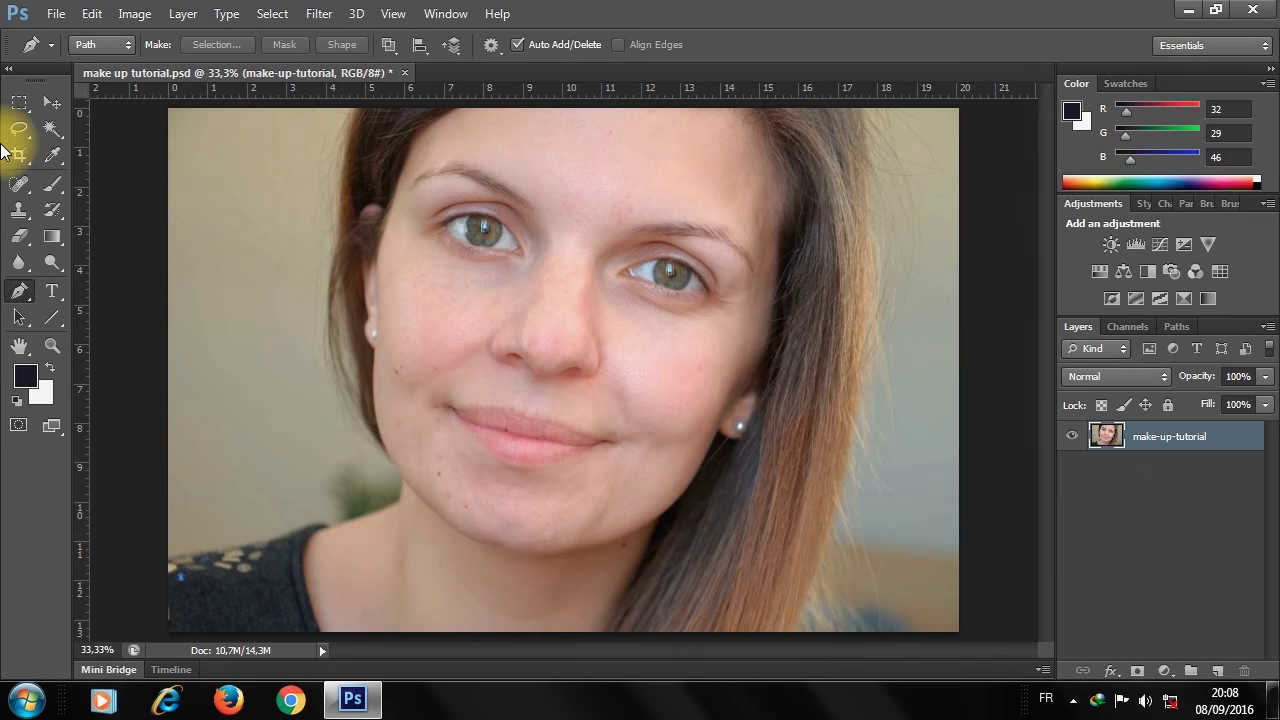
- Zoom to about 66.7% and frame the left eyebrow and both eyes
{"action": "left_click", "coordinate": [46, 100]}
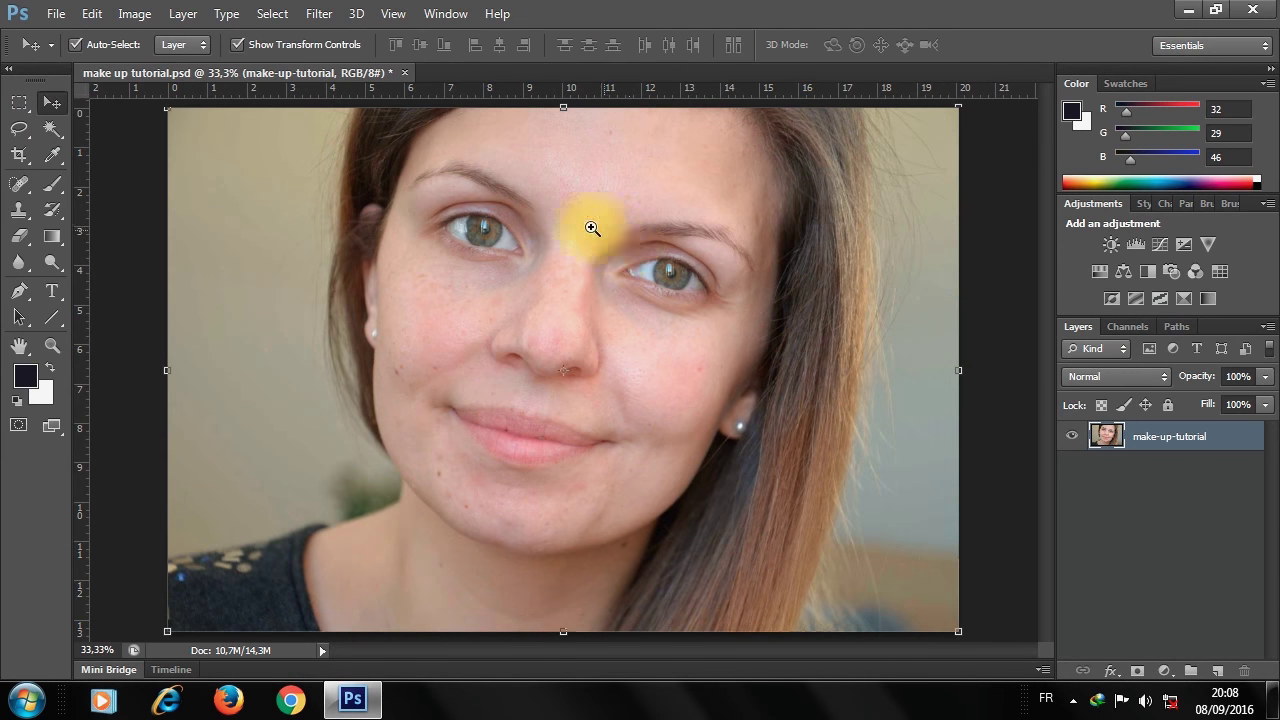
{"action": "left_click", "coordinate": [587, 229]}
{"action": "left_click_drag", "start_coordinate": [478, 279], "coordinate": [537, 303]}
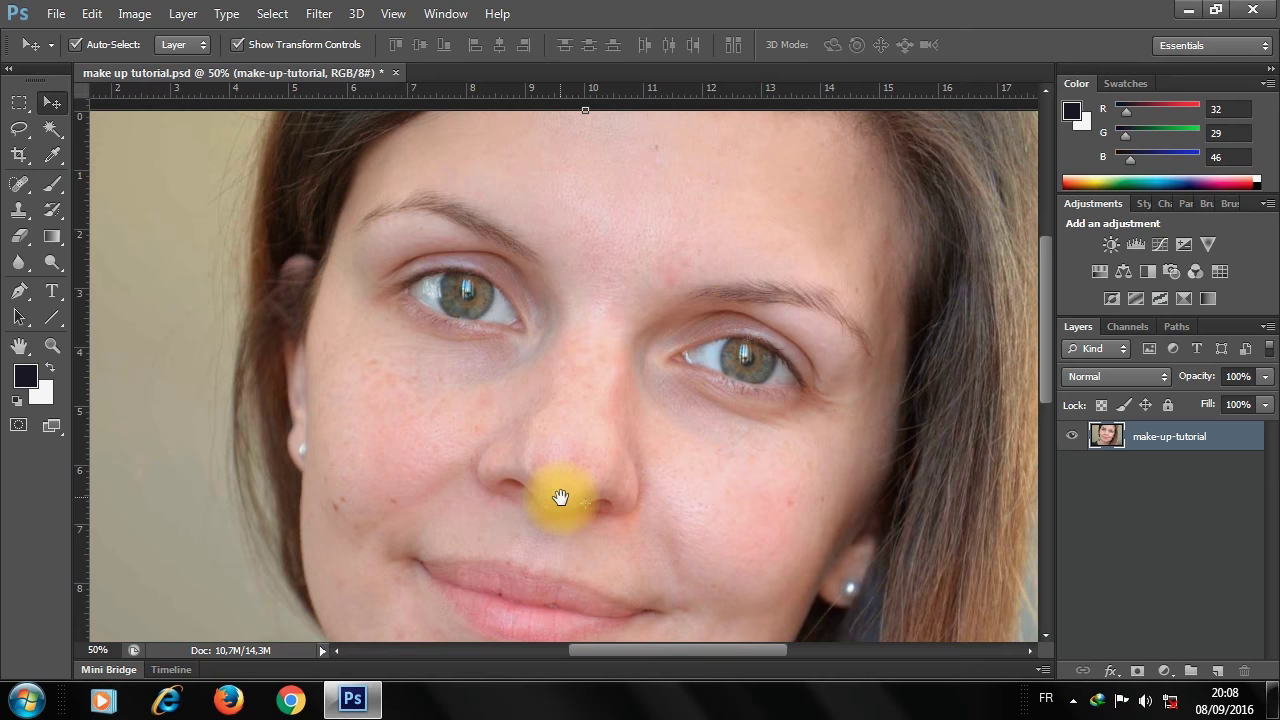
{"action": "left_click_drag", "start_coordinate": [537, 303], "coordinate": [560, 511]}
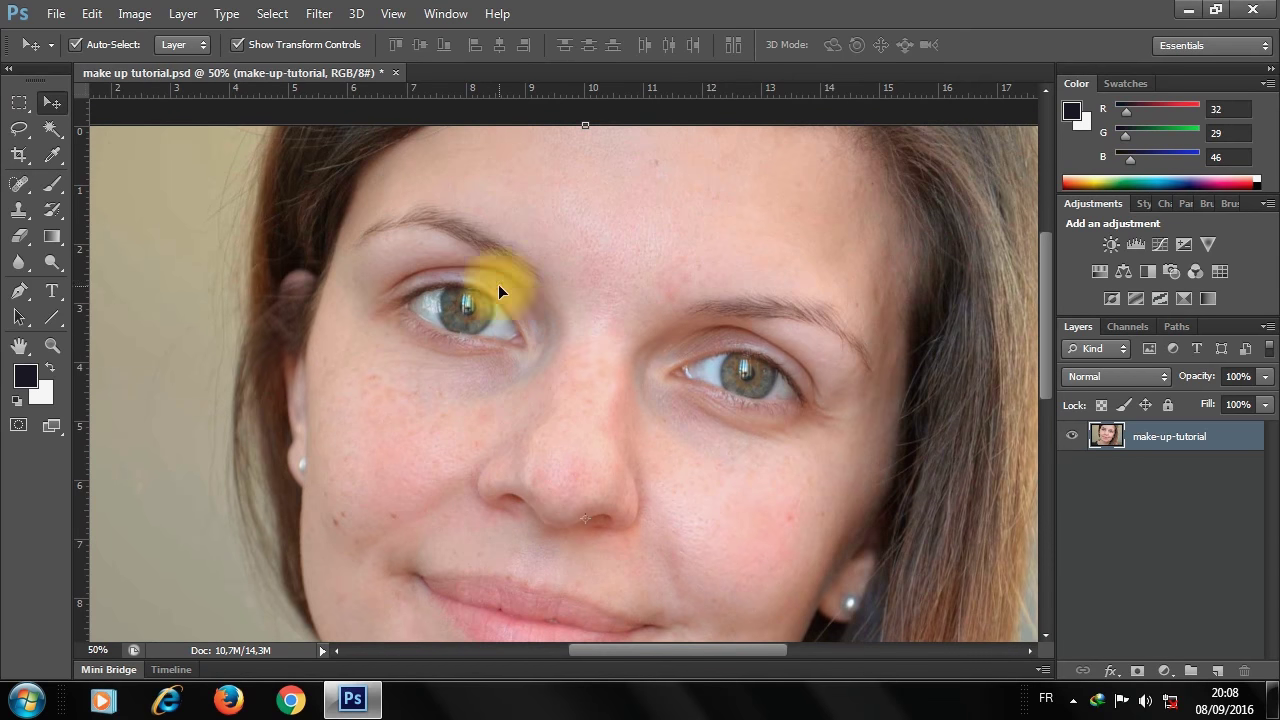
{"action": "left_click", "coordinate": [511, 259]}
{"action": "left_click", "coordinate": [488, 349]}
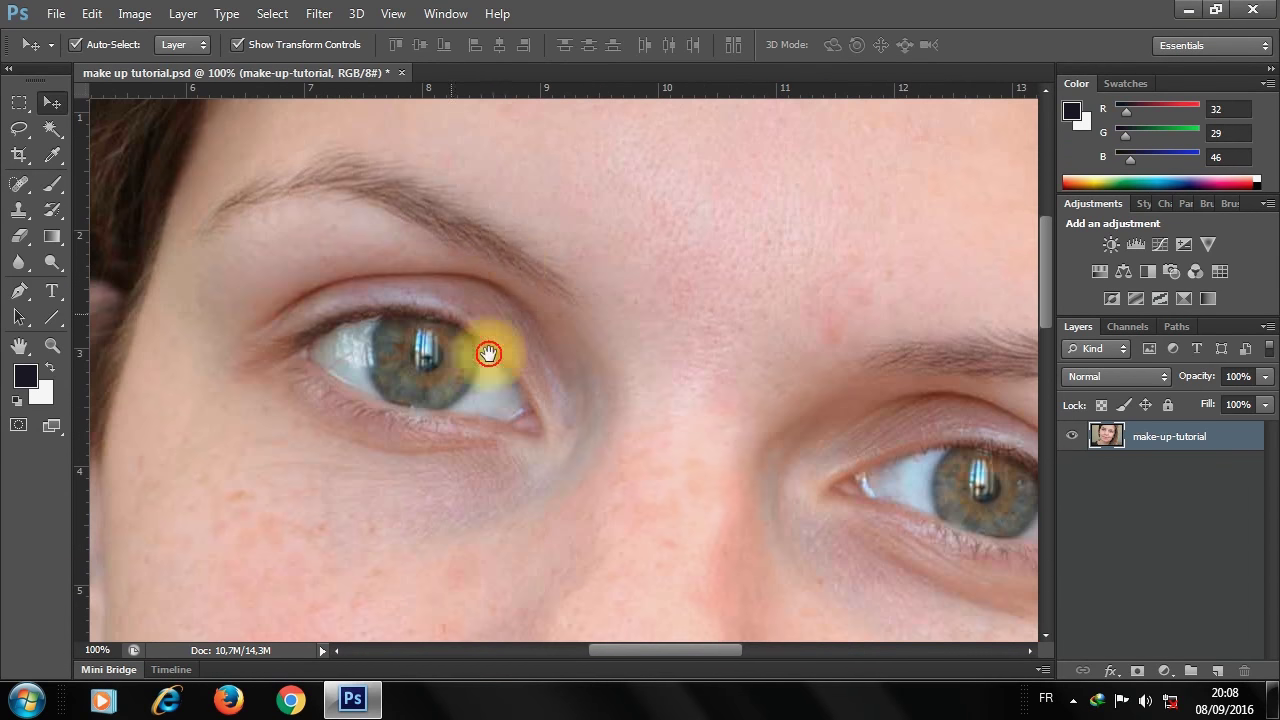
{"action": "left_click", "coordinate": [563, 411], "text": "alt"}
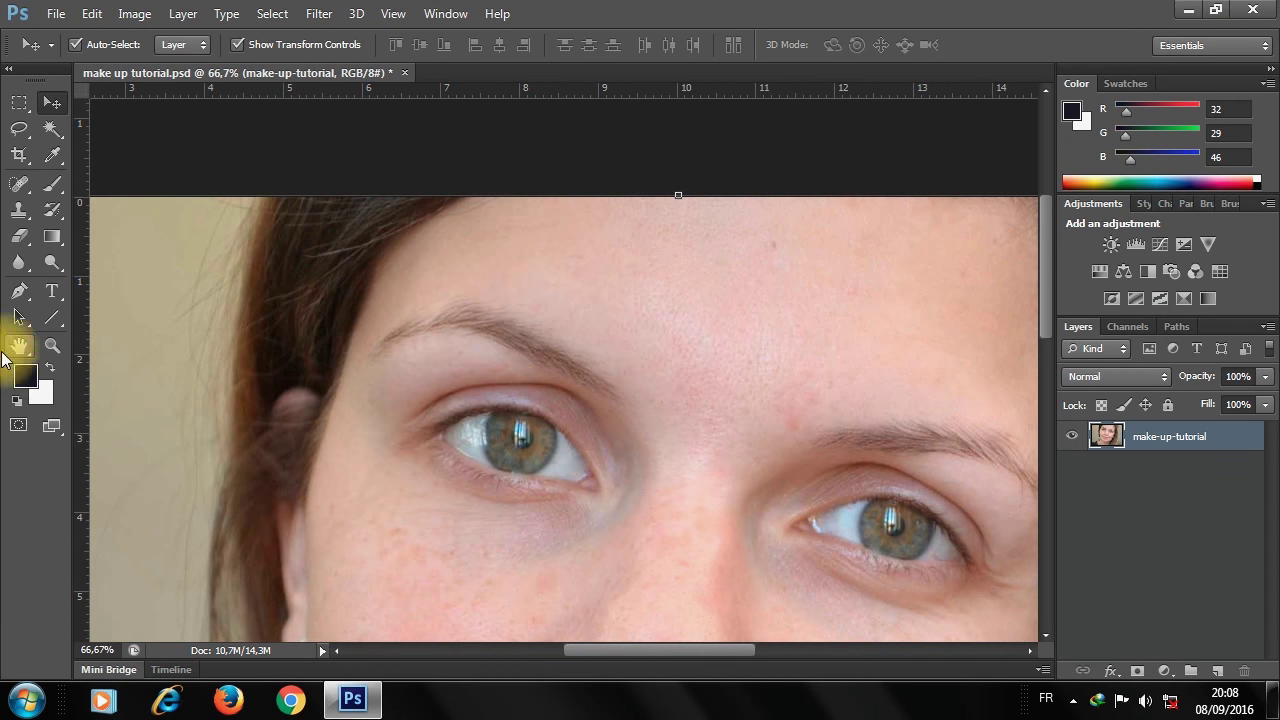
- Start a Pen path at the left eyebrow's inner end and curve it along the arch
{"action": "left_click", "coordinate": [19, 290]}
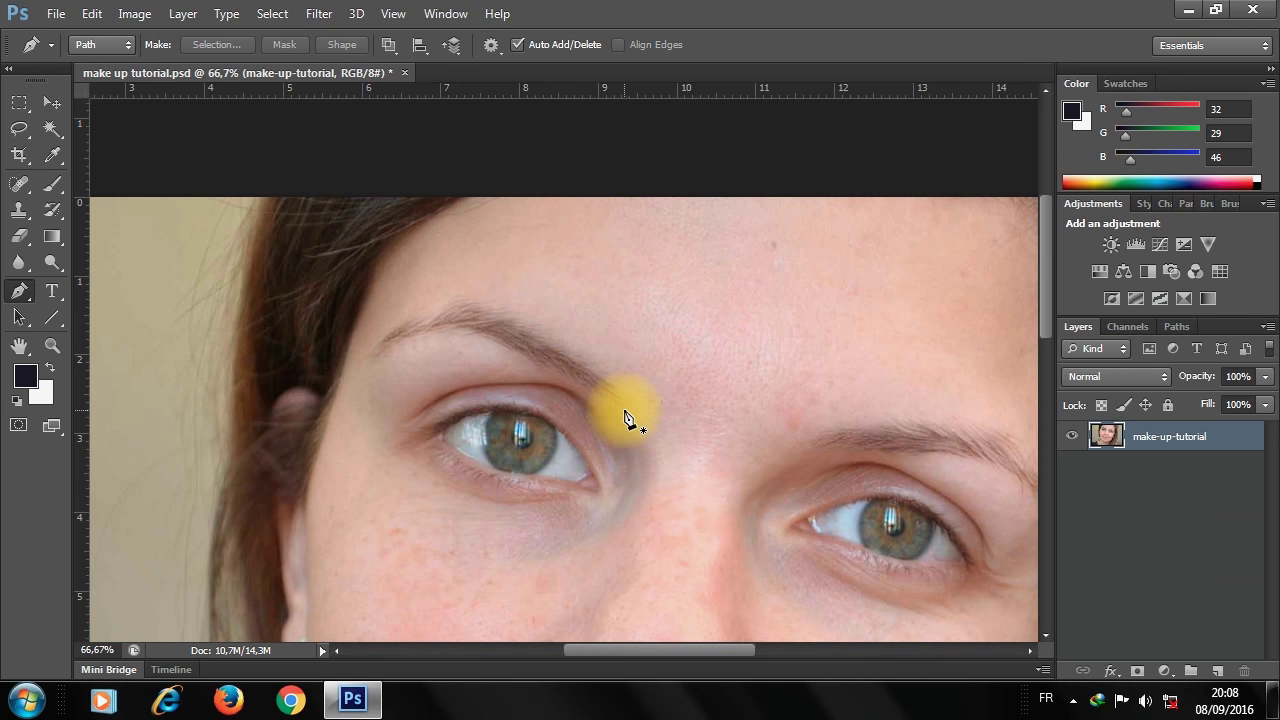
{"action": "left_click", "coordinate": [622, 410]}
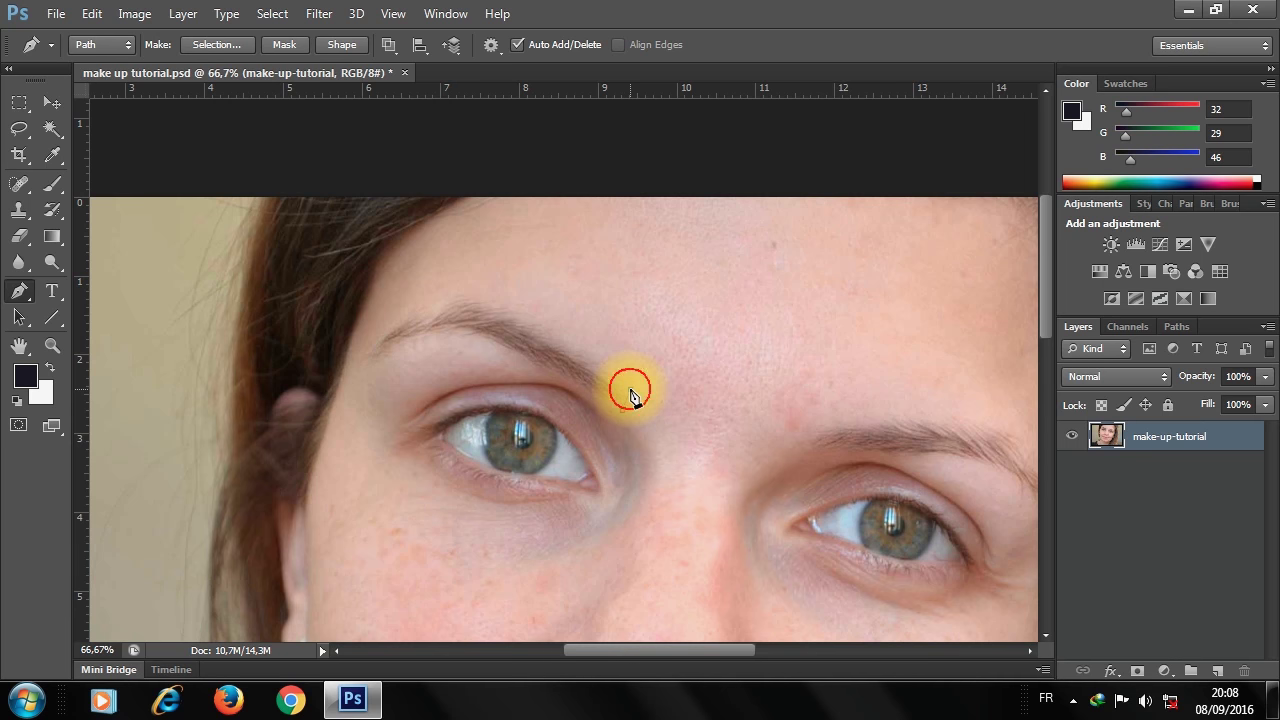
{"action": "left_click", "coordinate": [629, 390]}
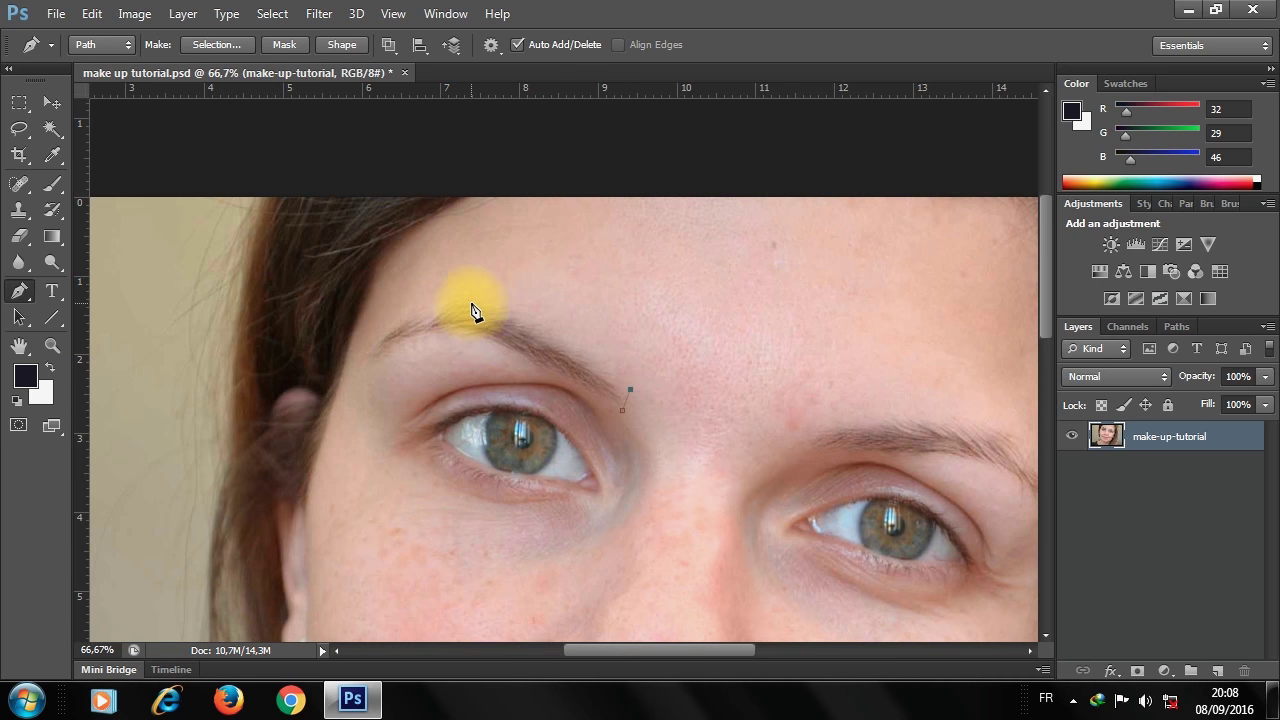
{"action": "left_click_drag", "start_coordinate": [464, 301], "coordinate": [378, 292]}
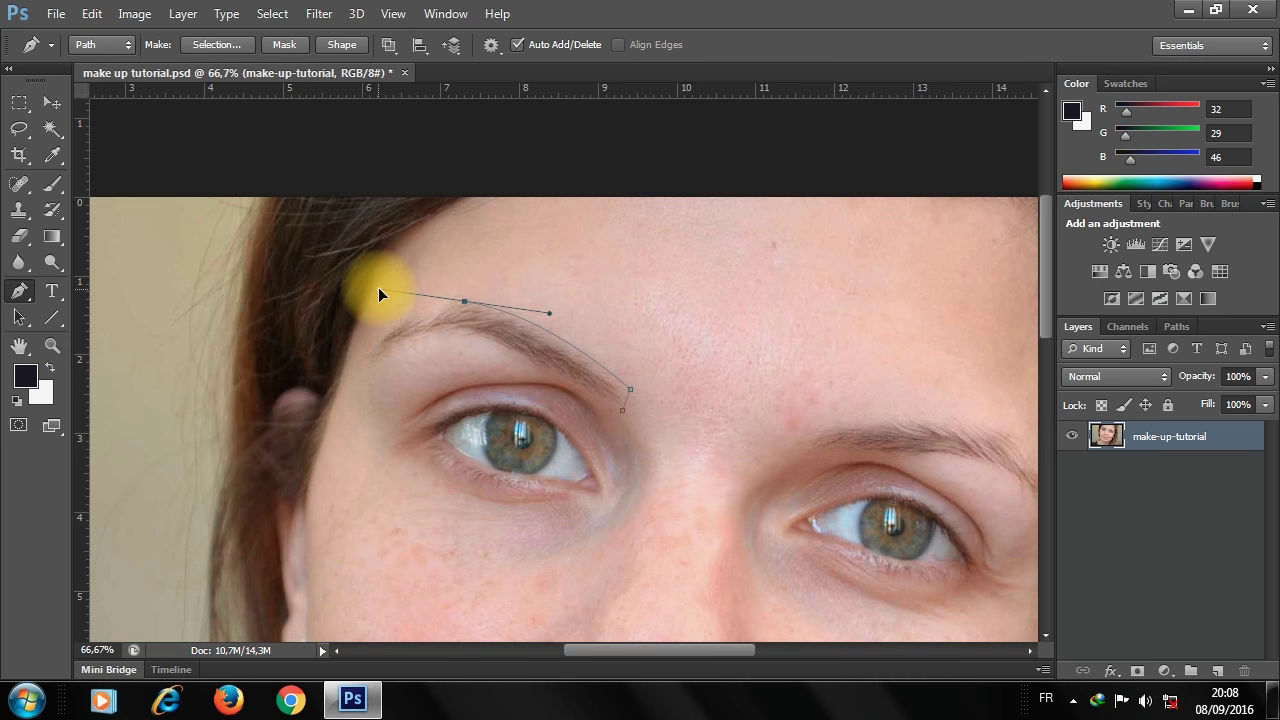
{"action": "mouse_move", "coordinate": [378, 290]}
{"action": "left_mouse_down"}
{"action": "mouse_move", "coordinate": [416, 324]}
{"action": "mouse_move", "coordinate": [437, 306]}
{"action": "left_mouse_up"}
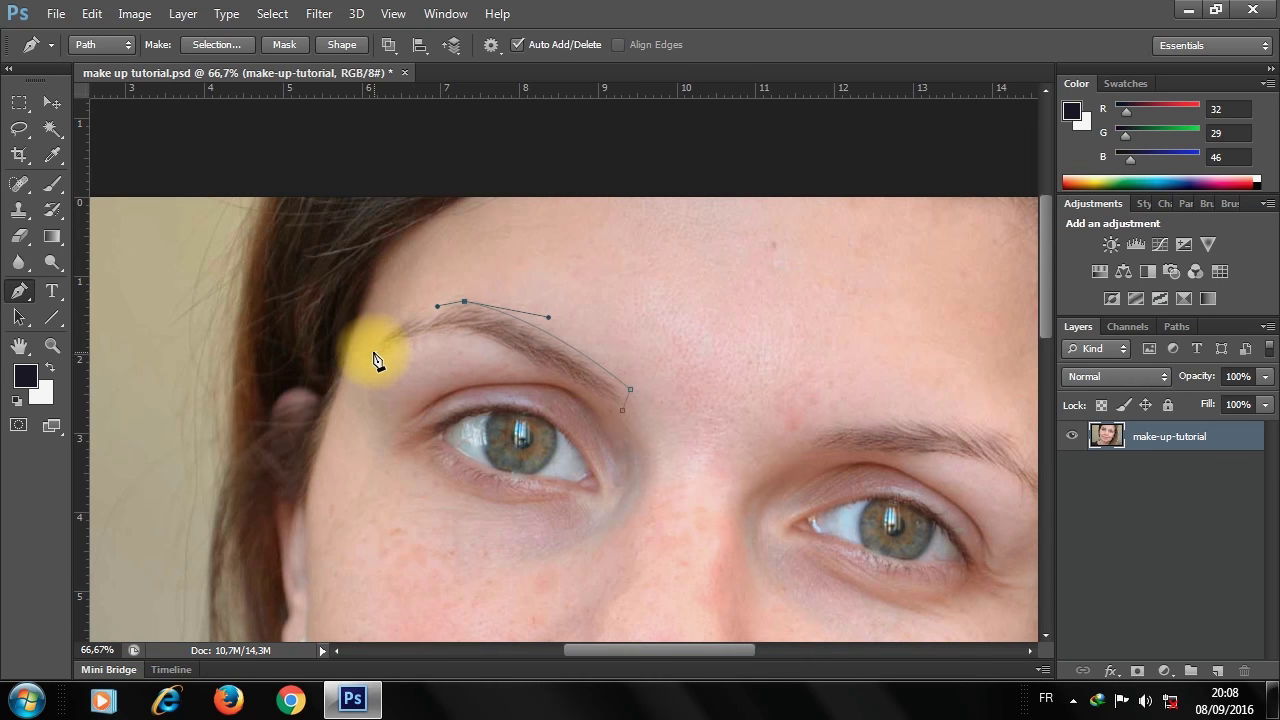
- Continue the path around the eyebrow's tail and lower edge, closing it at the inner end
{"action": "left_click", "coordinate": [379, 350]}
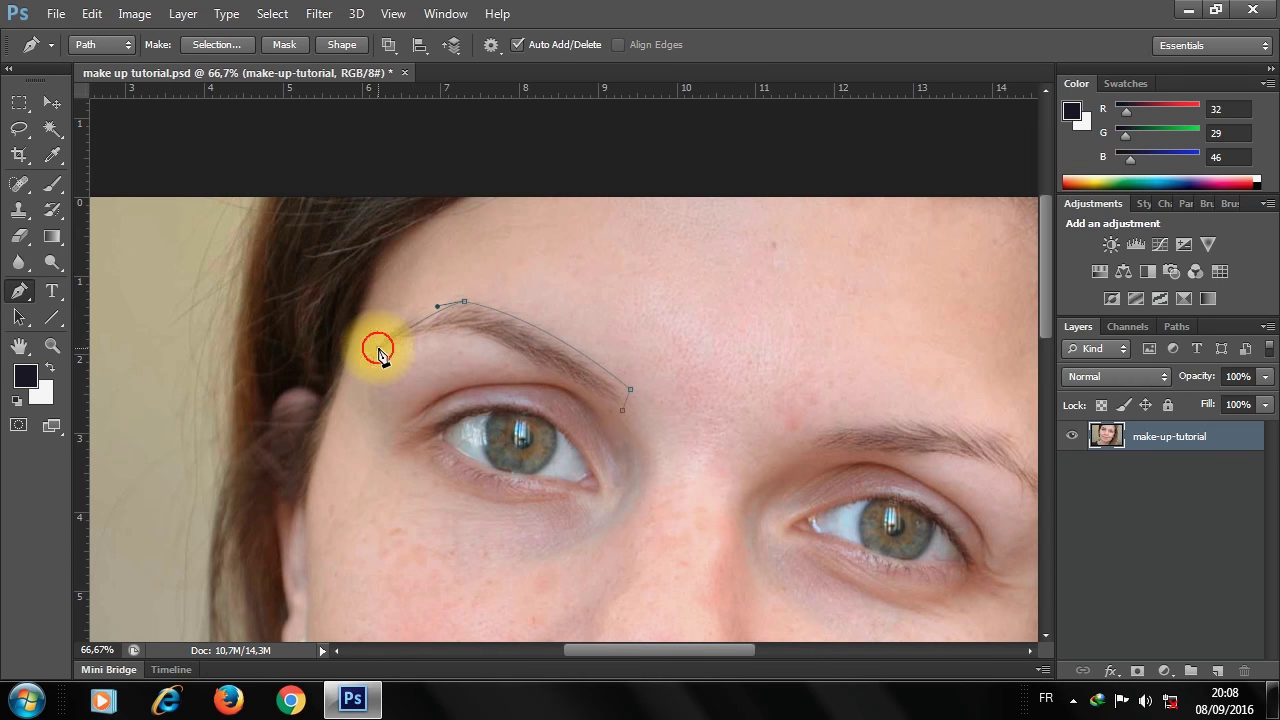
{"action": "left_click_drag", "start_coordinate": [366, 366], "coordinate": [364, 373]}
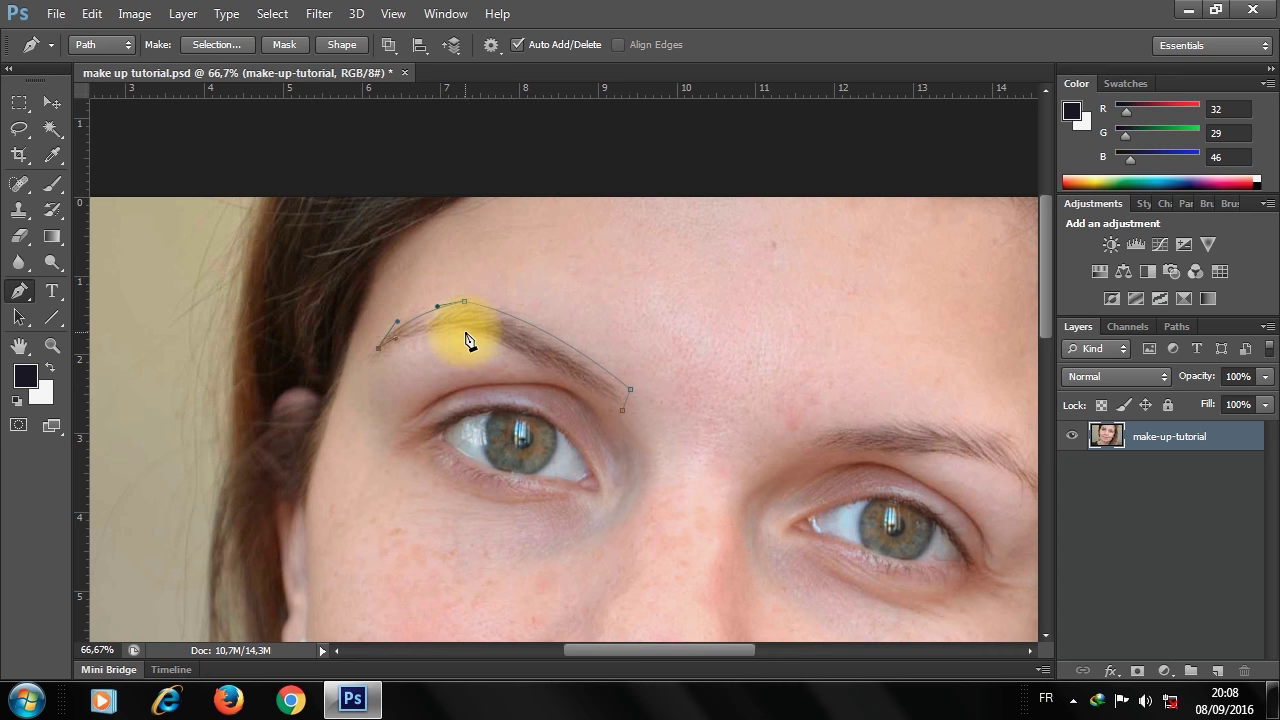
{"action": "left_click_drag", "start_coordinate": [466, 339], "coordinate": [494, 332]}
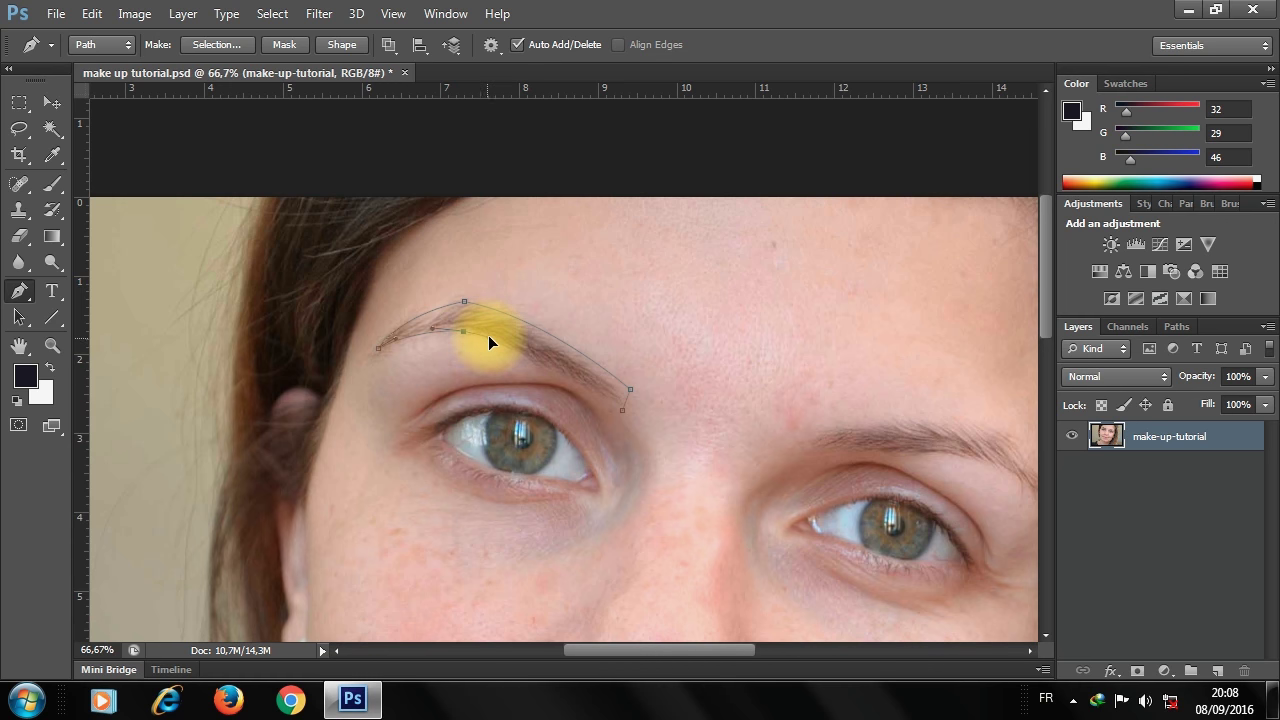
{"action": "left_click_drag", "start_coordinate": [623, 421], "coordinate": [679, 455]}
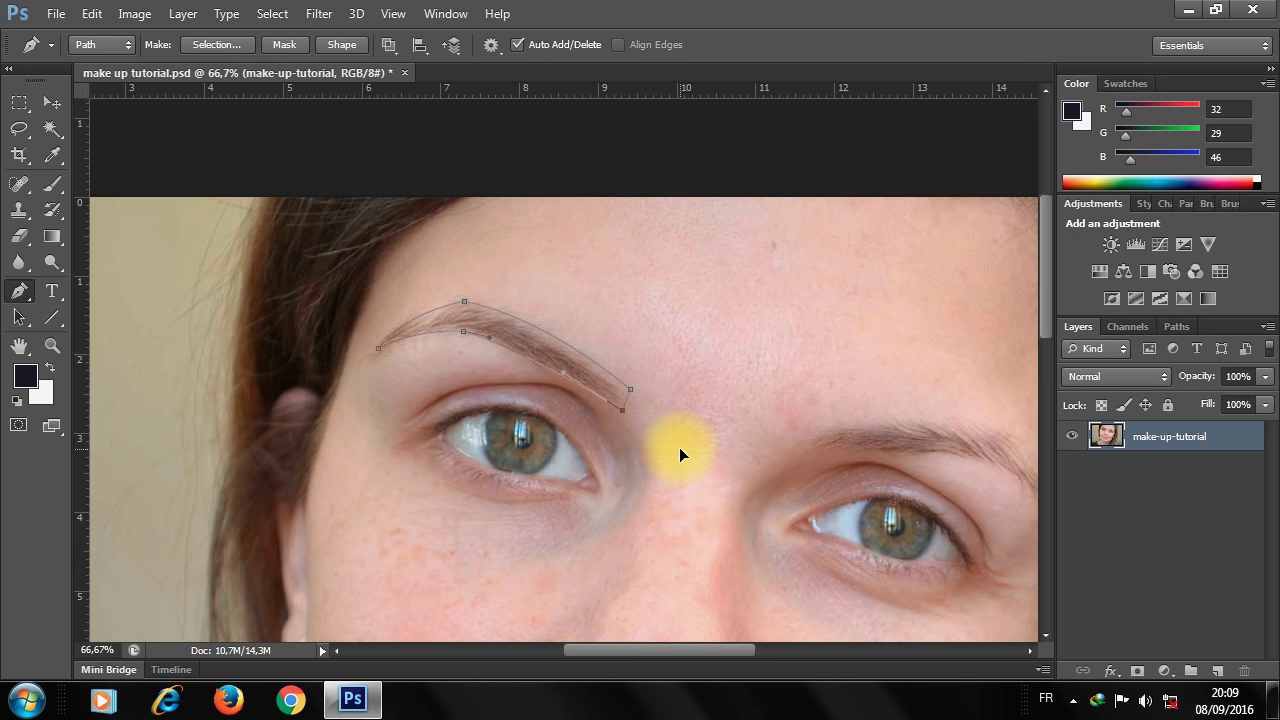
{"action": "left_click", "coordinate": [679, 455], "text": "ctrl"}
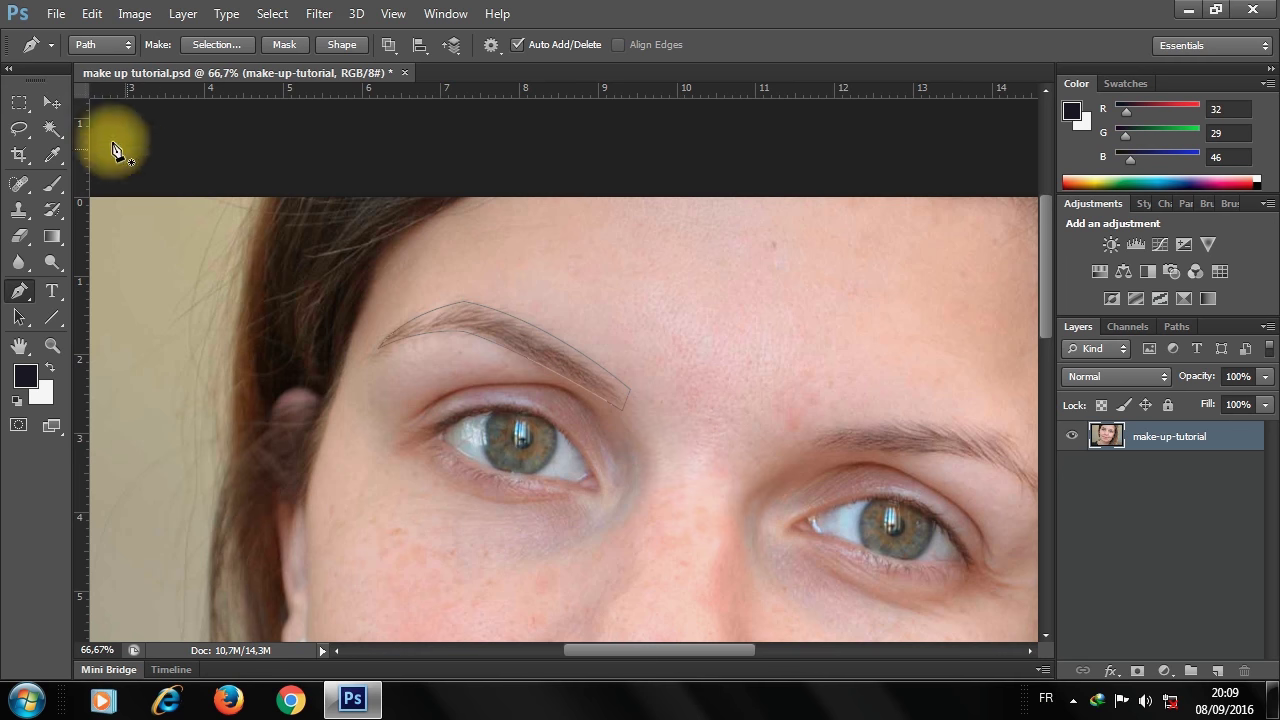
{"action": "left_click", "coordinate": [52, 104]}
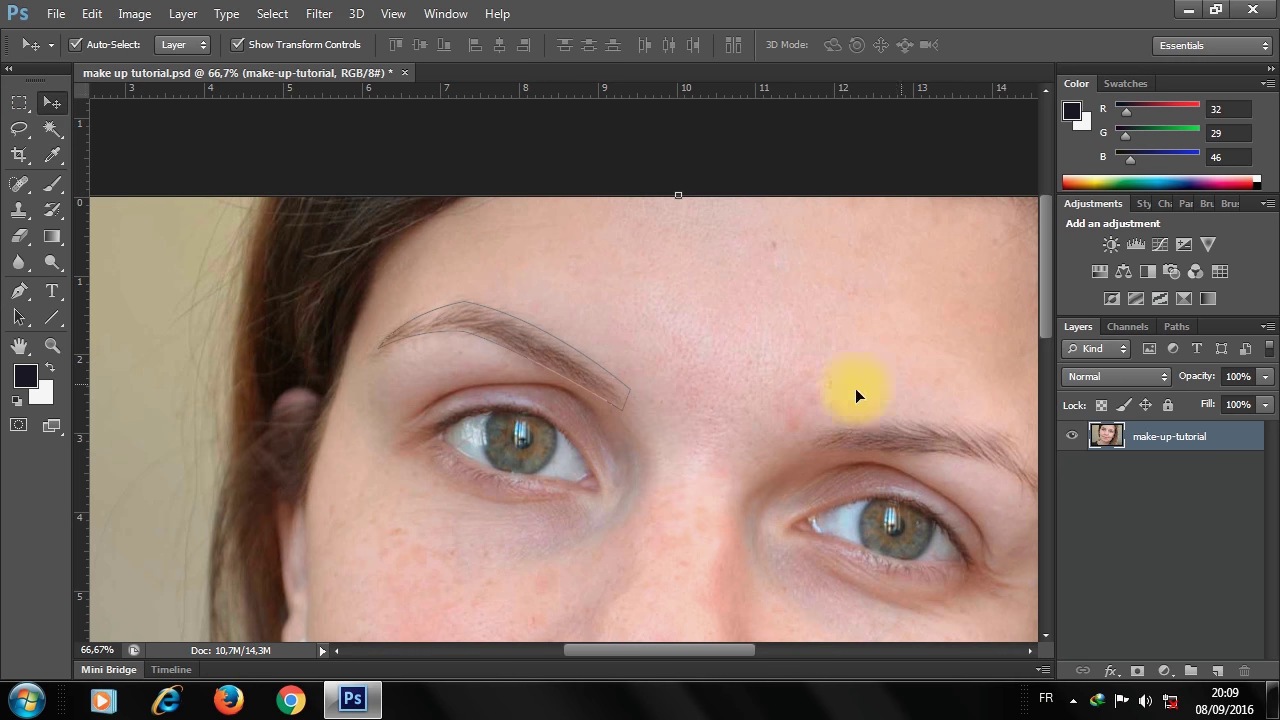
- View the whole photo, then zoom to 100% on the right eyebrow with the Pen tool ready
{"action": "left_click", "coordinate": [604, 374], "text": "ctrl+alt"}
{"action": "left_click", "coordinate": [604, 374], "text": "ctrl+alt"}
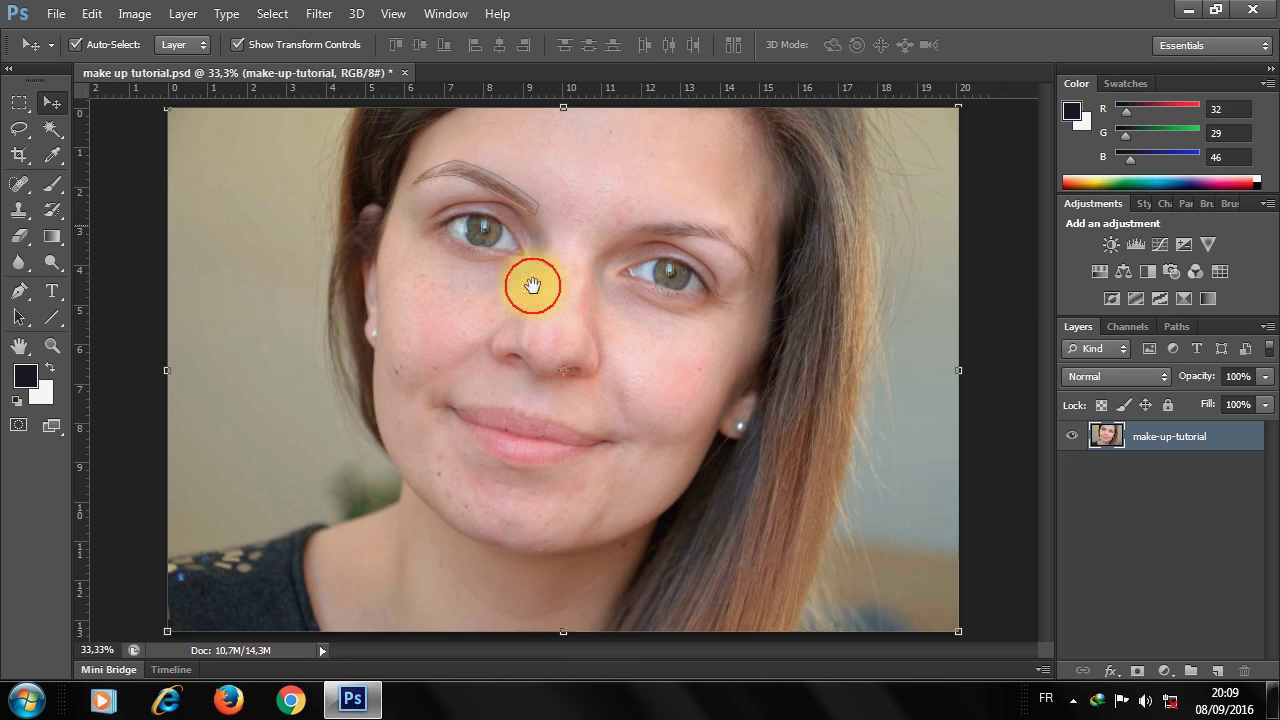
{"action": "left_click", "coordinate": [671, 231], "text": "ctrl"}
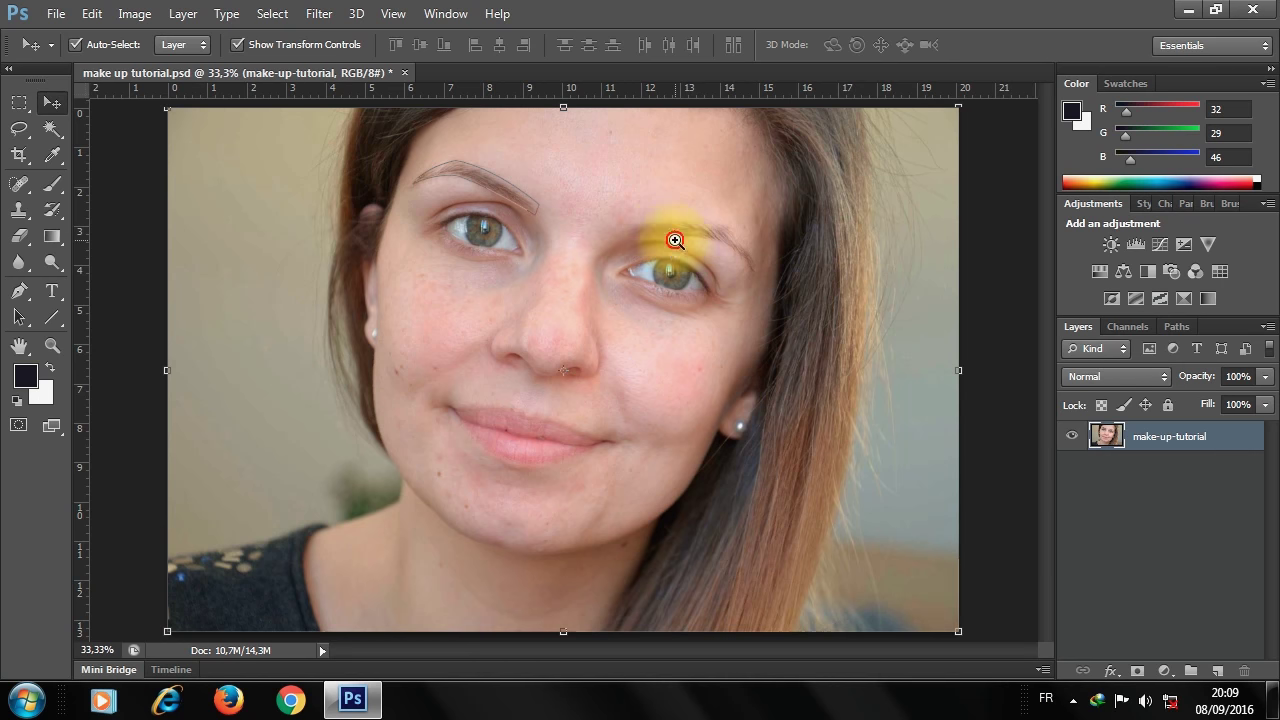
{"action": "left_click", "coordinate": [671, 231], "text": "ctrl"}
{"action": "left_click_drag", "start_coordinate": [580, 306], "coordinate": [537, 386]}
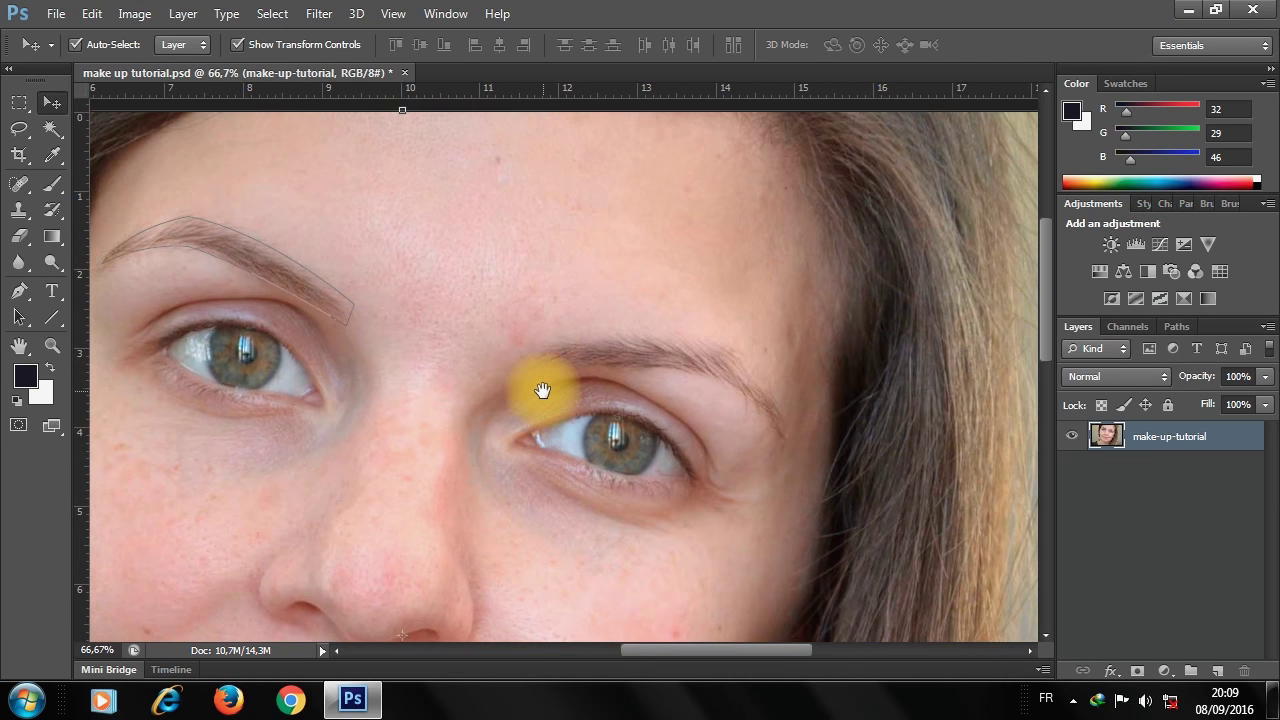
{"action": "left_click", "coordinate": [18, 290]}
{"action": "key", "text": "ctrl+plus"}
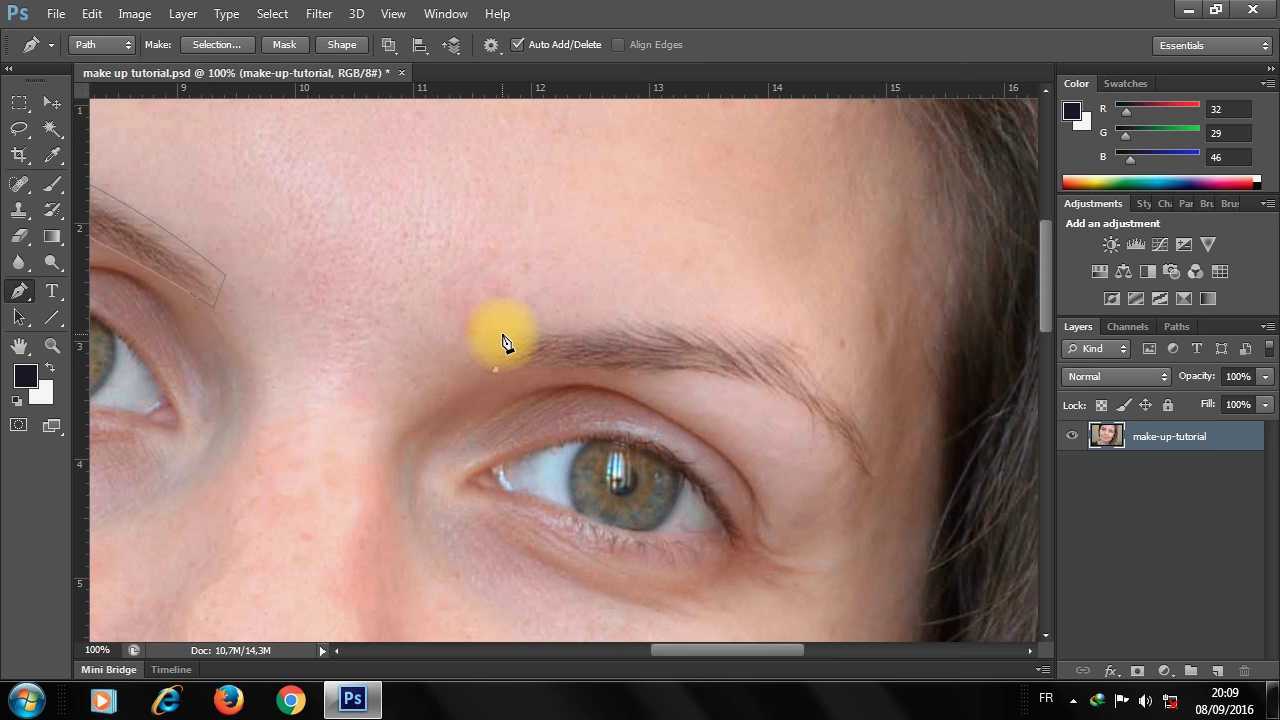
- Trace a closed curved path around the right eyebrow, then zoom out to 33.3%
{"action": "left_click", "coordinate": [502, 335]}
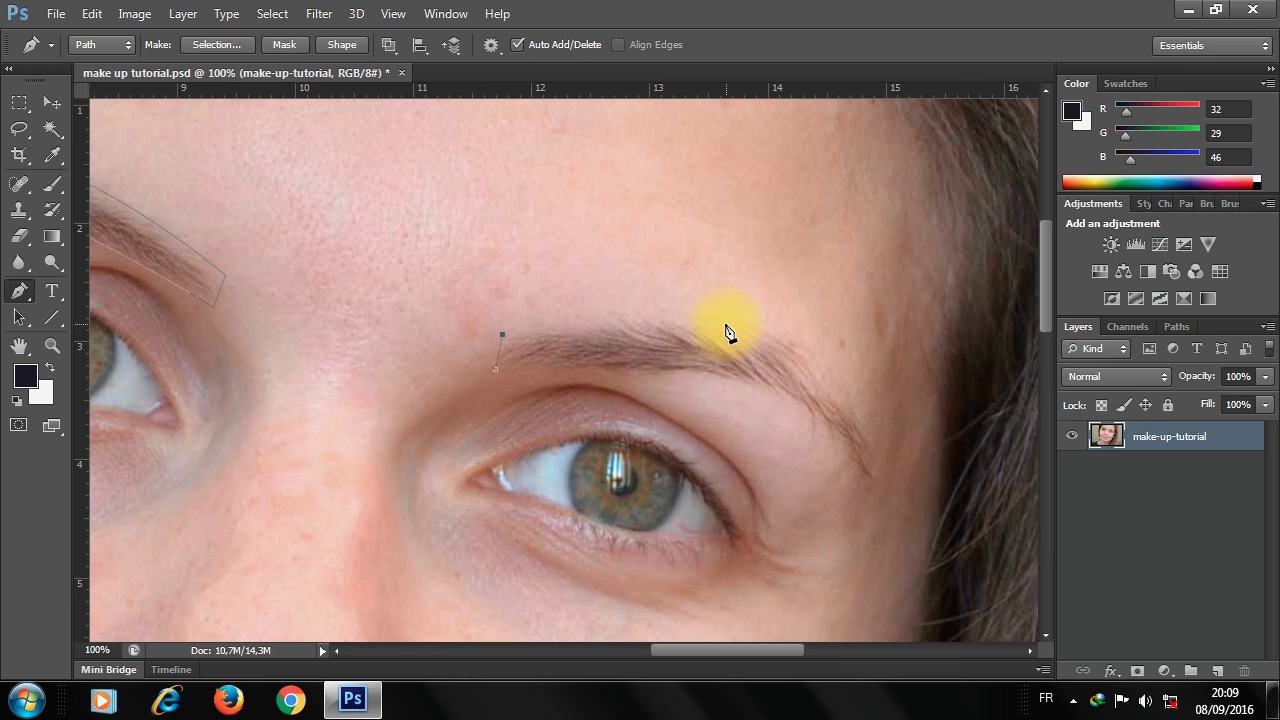
{"action": "left_click_drag", "start_coordinate": [738, 326], "coordinate": [790, 348]}
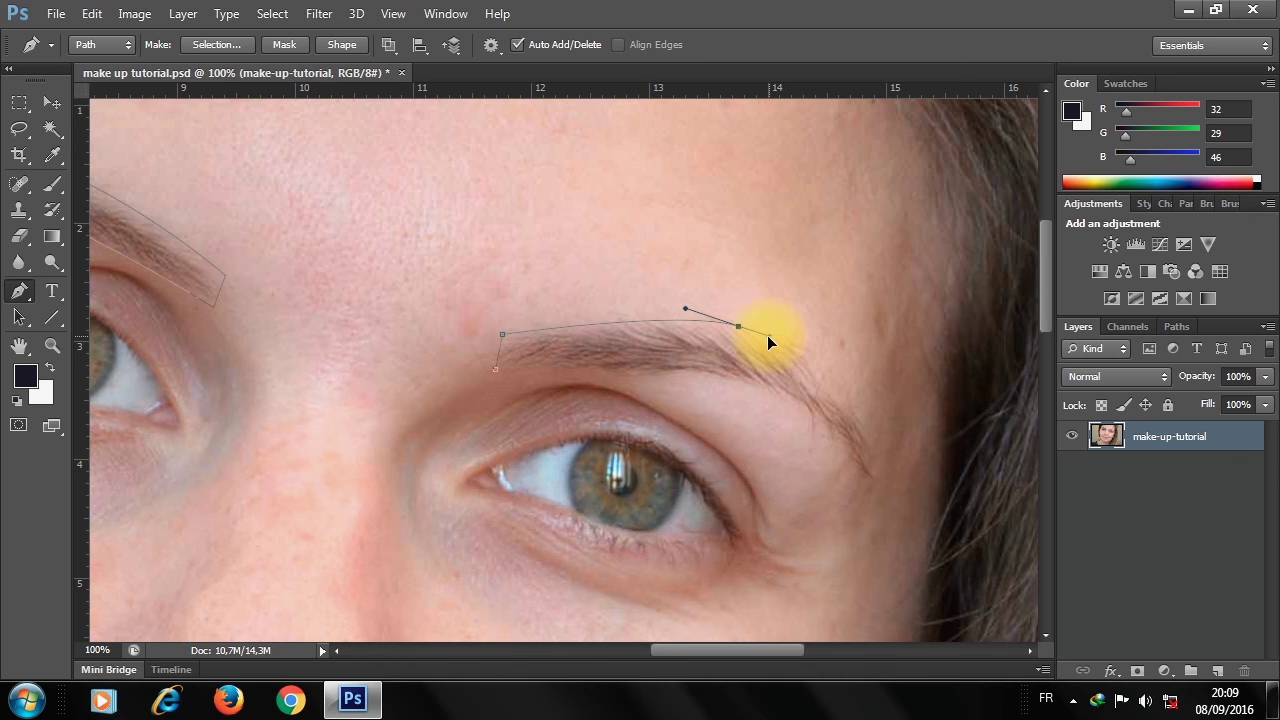
{"action": "left_click_drag", "start_coordinate": [767, 335], "coordinate": [767, 335]}
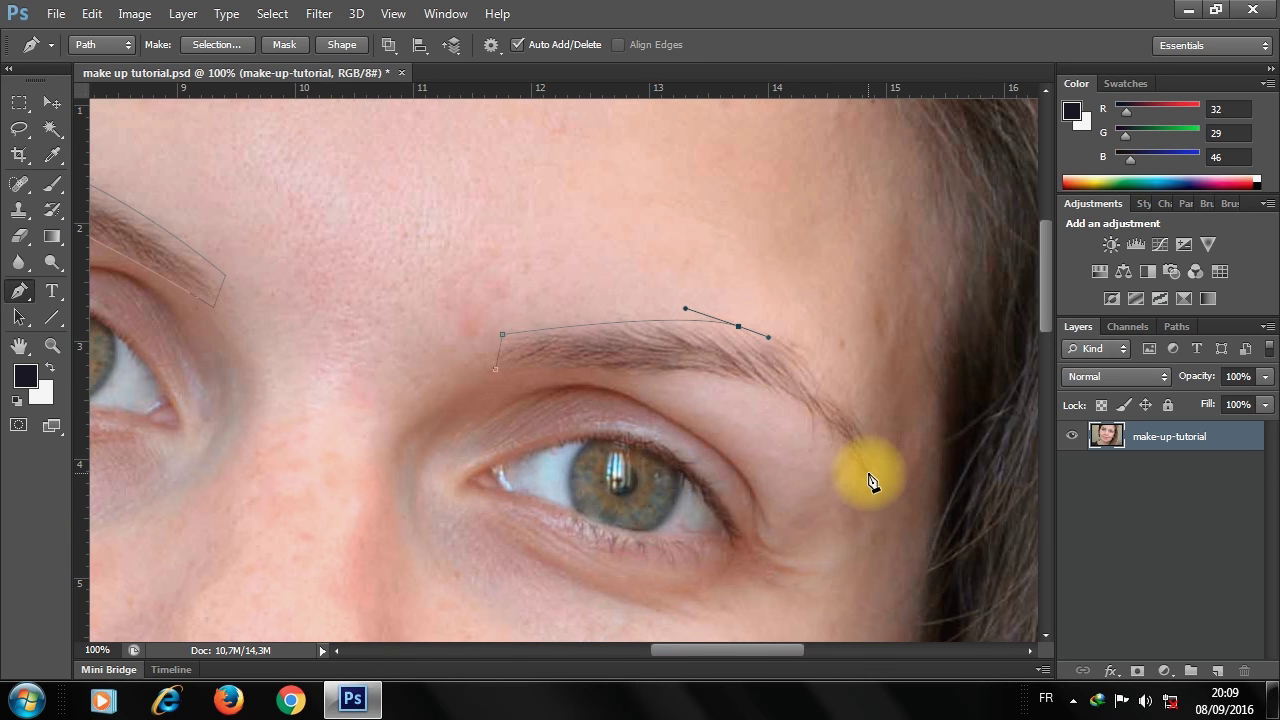
{"action": "mouse_move", "coordinate": [868, 473]}
{"action": "left_mouse_down"}
{"action": "mouse_move", "coordinate": [883, 566]}
{"action": "mouse_move", "coordinate": [869, 558]}
{"action": "left_mouse_up"}
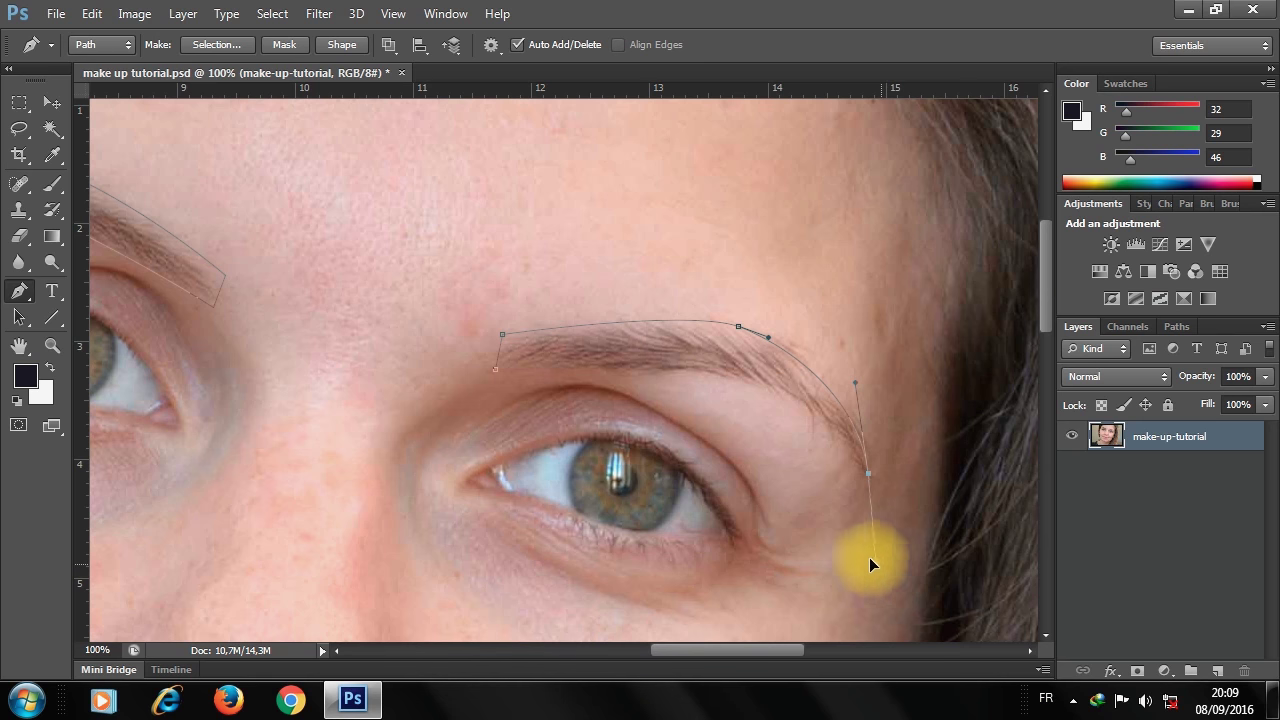
{"action": "left_click_drag", "start_coordinate": [855, 465], "coordinate": [693, 381]}
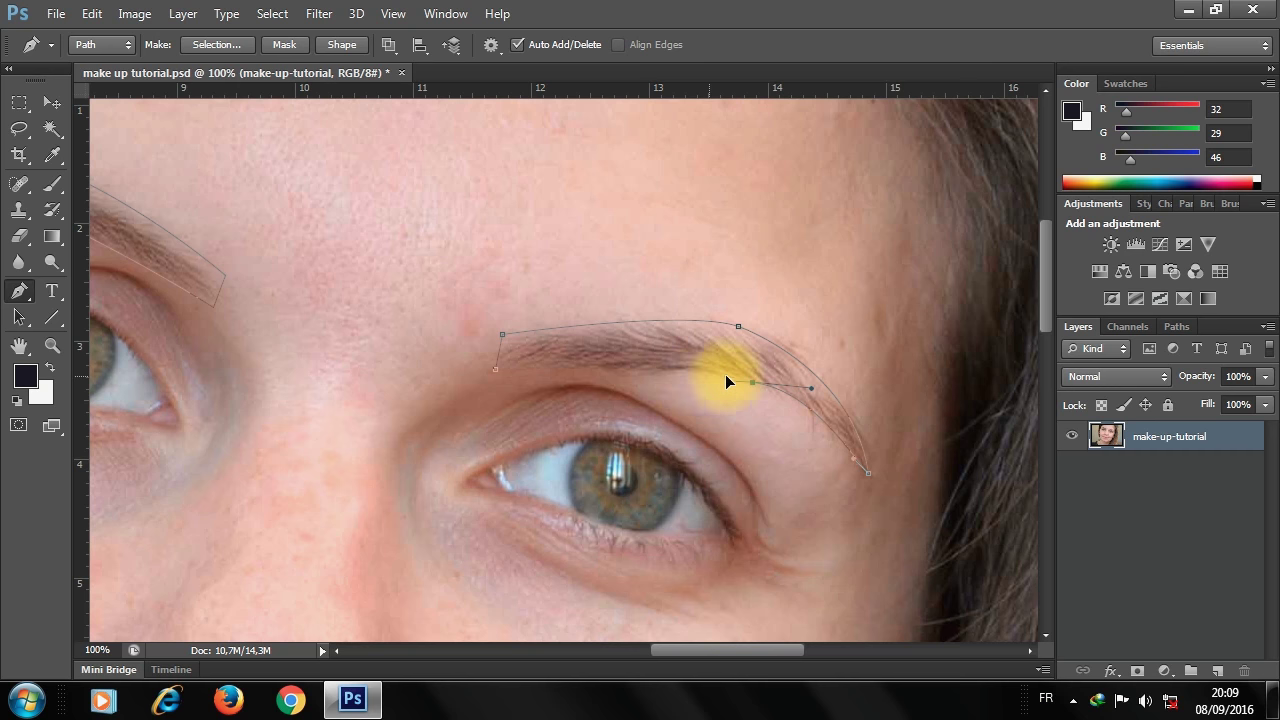
{"action": "left_click", "coordinate": [497, 370]}
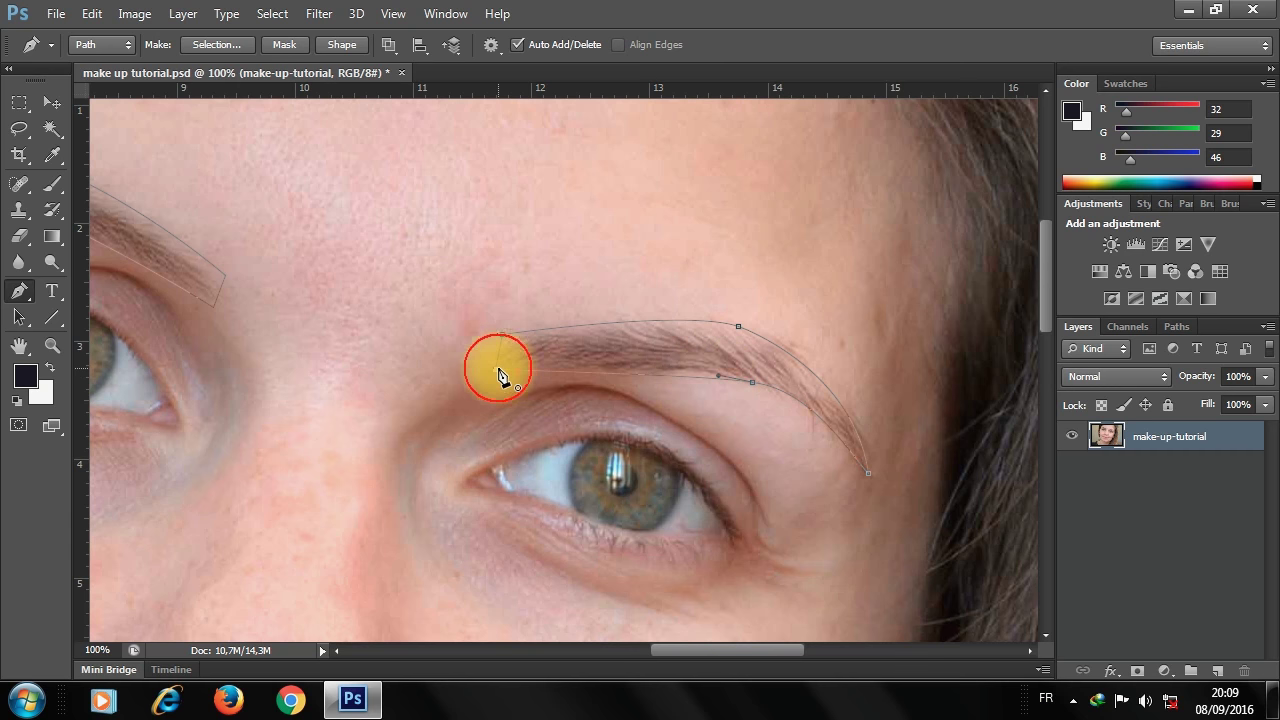
{"action": "left_click_drag", "start_coordinate": [500, 372], "coordinate": [371, 377]}
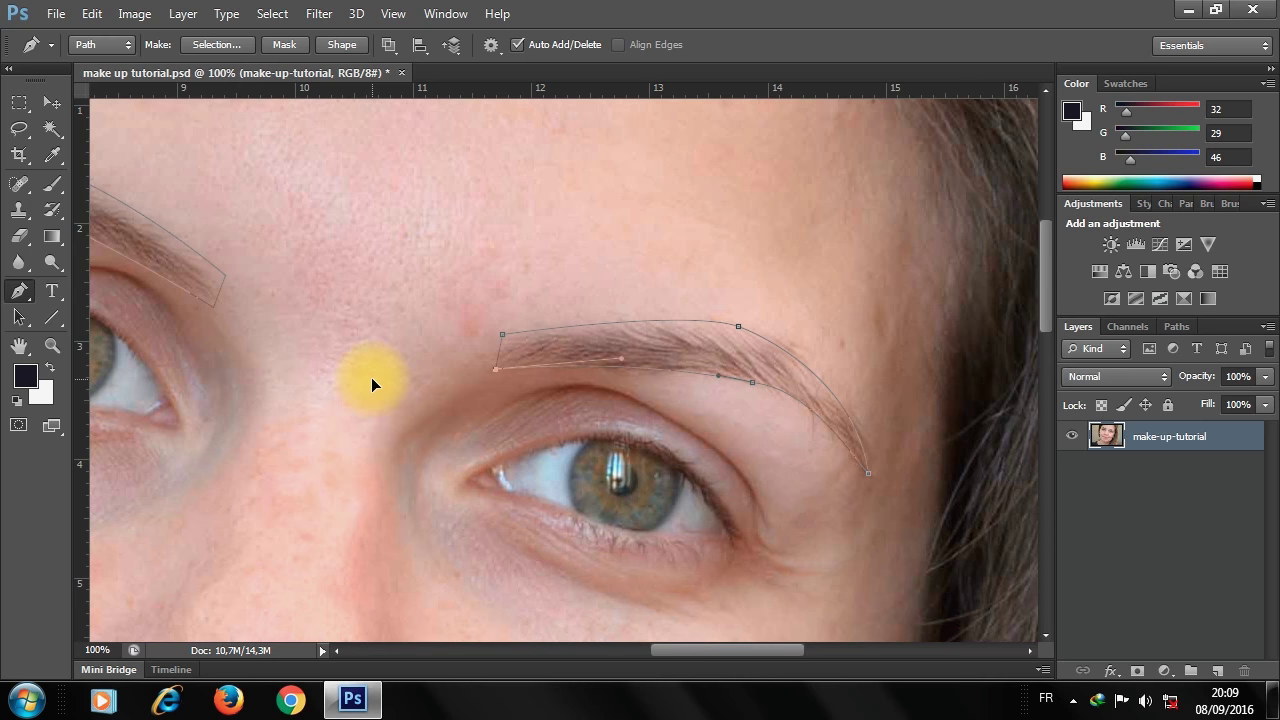
{"action": "left_click", "coordinate": [52, 102]}
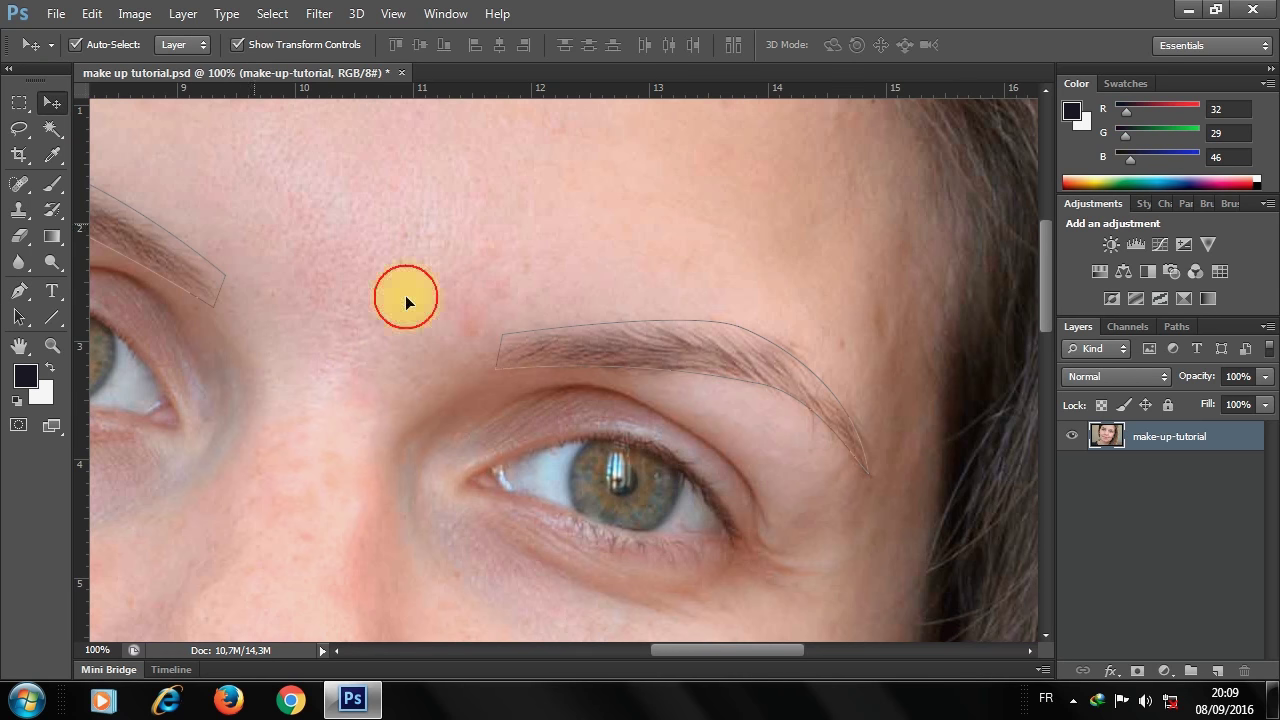
{"action": "key", "text": "ctrl+minus"}
{"action": "key", "text": "ctrl+minus"}
{"action": "key", "text": "ctrl+minus"}
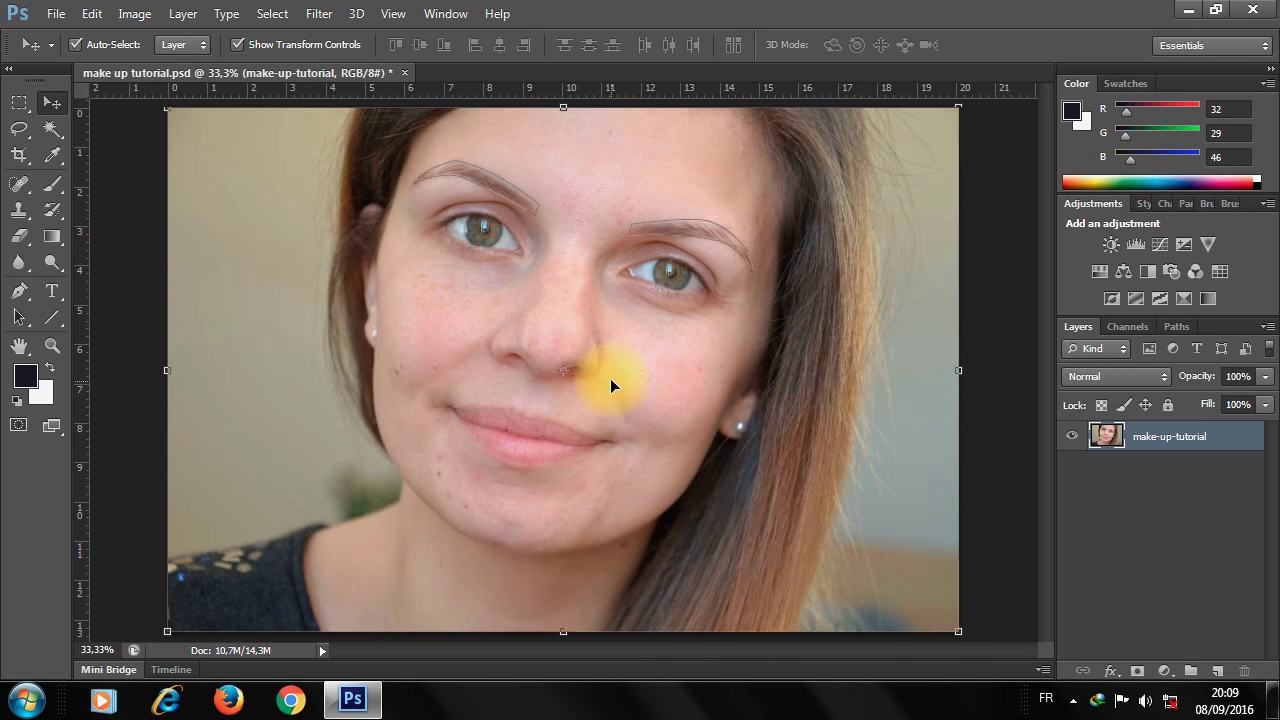
- Load the eyebrow Work Path as a selection and add a new empty Layer 1
{"action": "left_click", "coordinate": [1177, 326]}
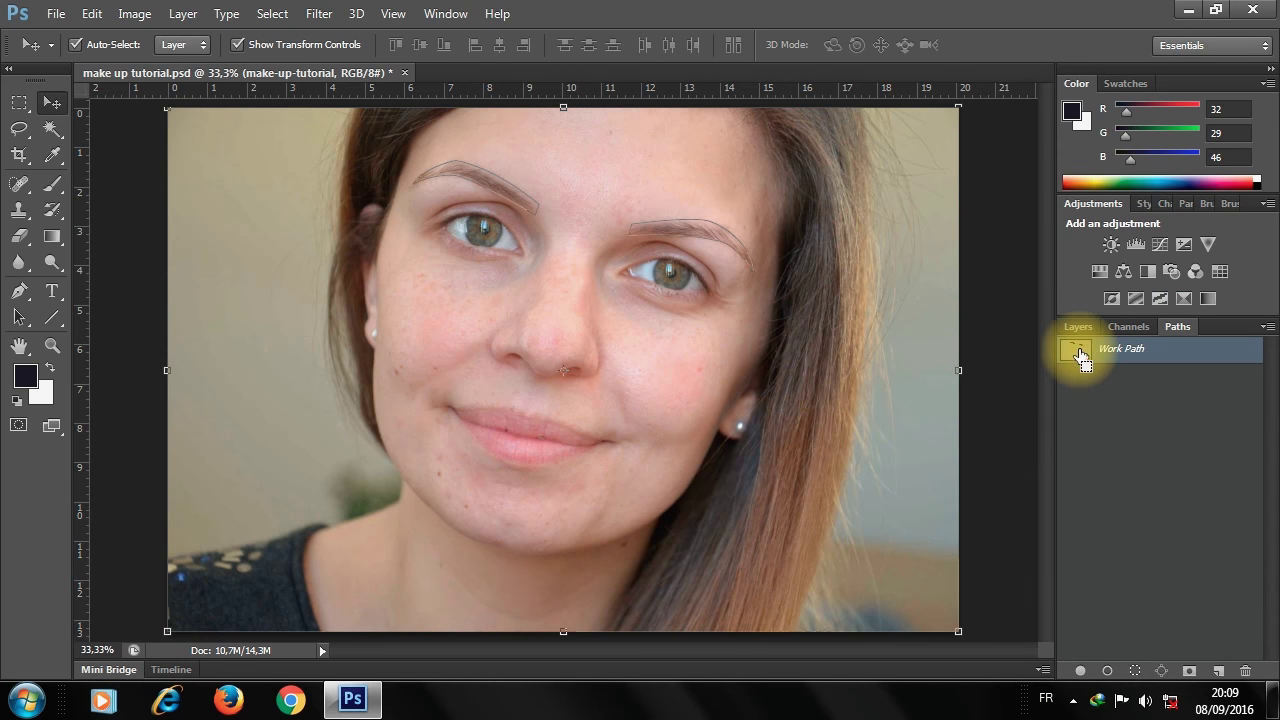
{"action": "left_click", "coordinate": [1082, 356], "text": "ctrl"}
{"action": "left_click", "coordinate": [1077, 326]}
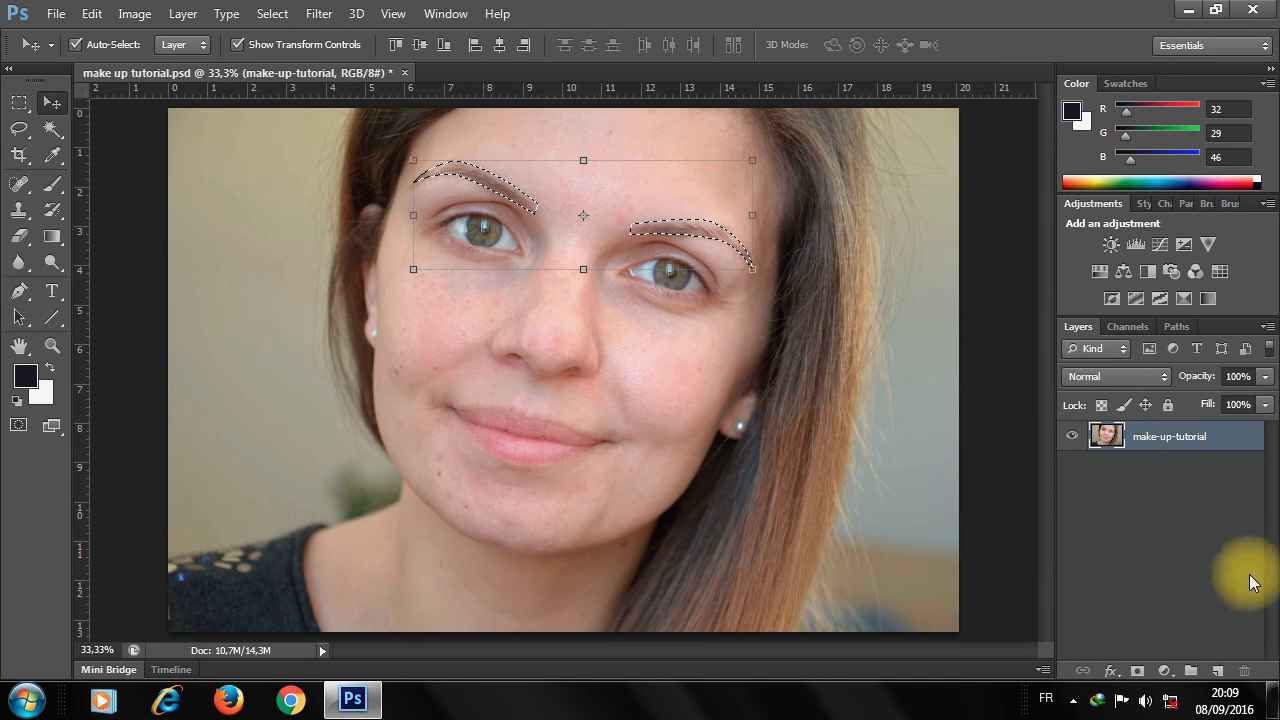
{"action": "left_click", "coordinate": [1221, 673]}
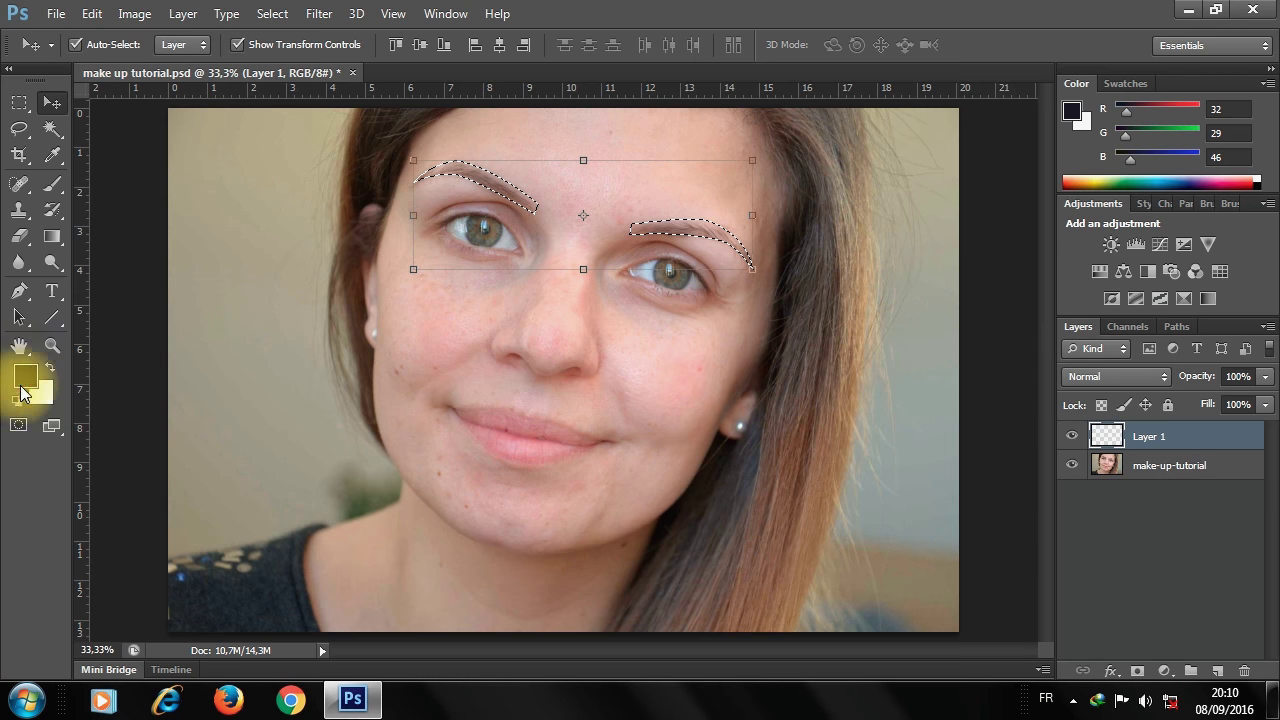
{"action": "left_click", "coordinate": [25, 375]}
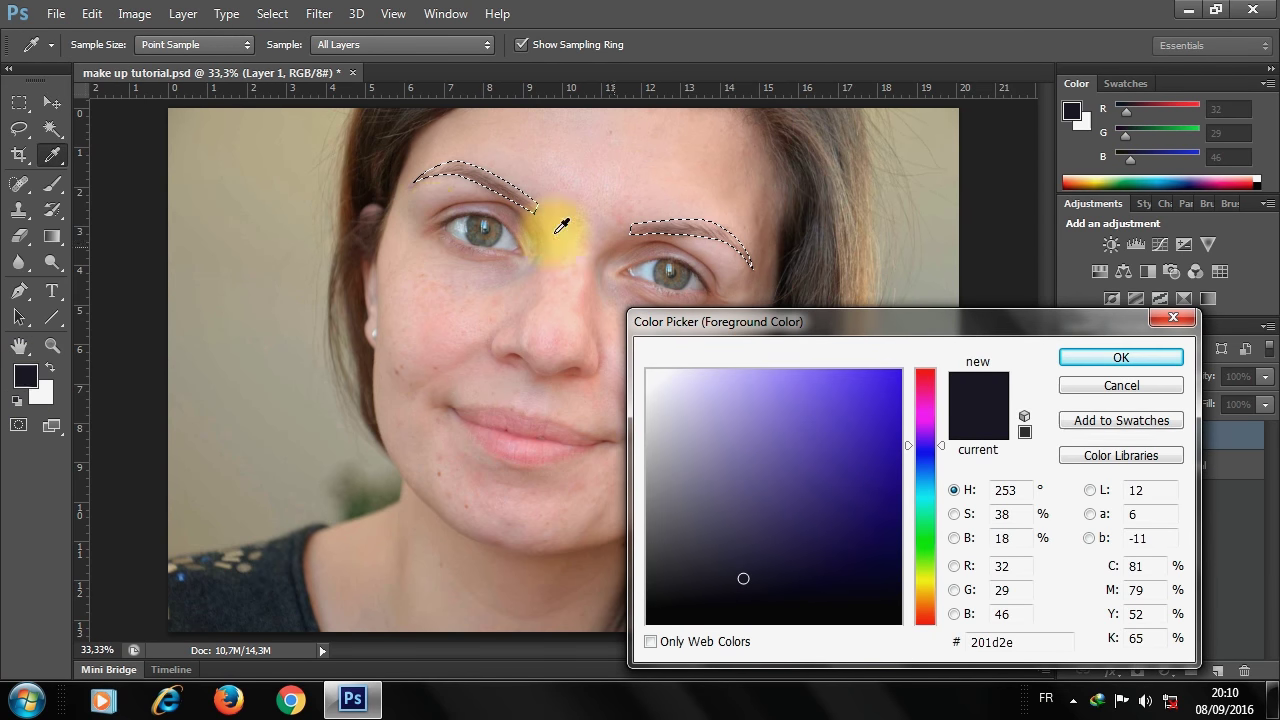
- Sample the eyebrow and set the foreground to a darker brown, R72 G49 B40
{"action": "left_click", "coordinate": [510, 182]}
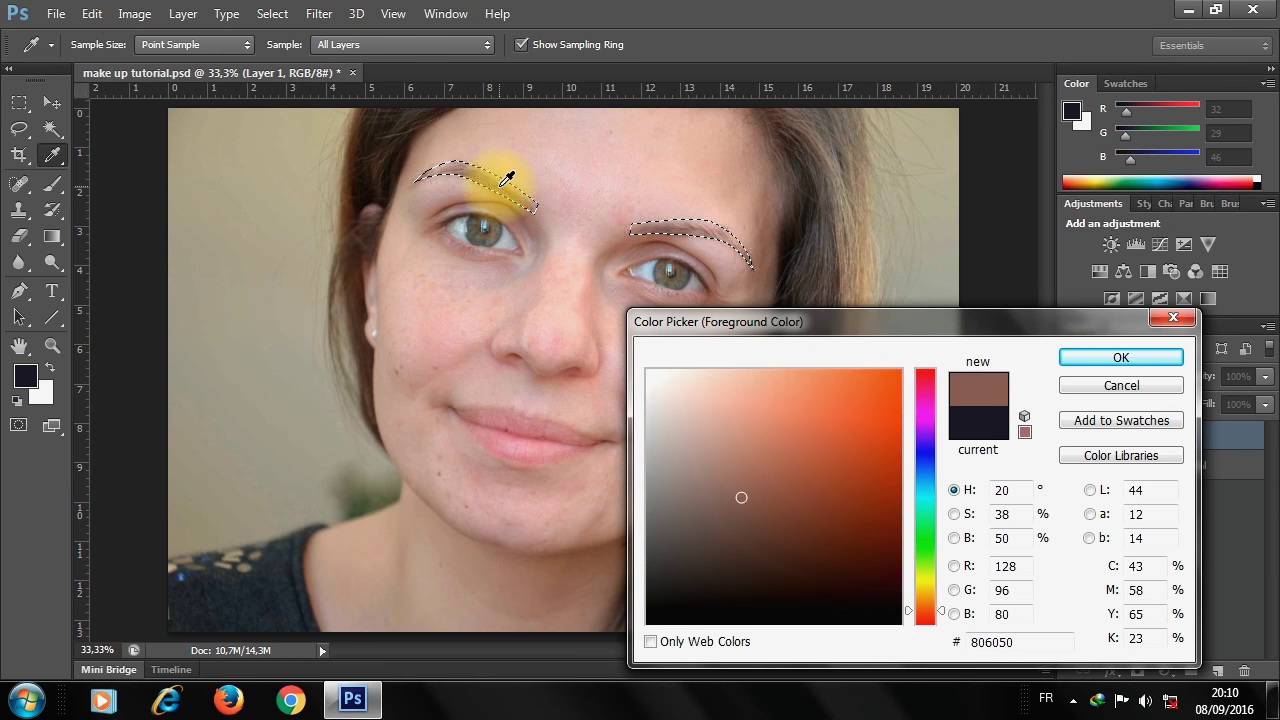
{"action": "left_click", "coordinate": [498, 187]}
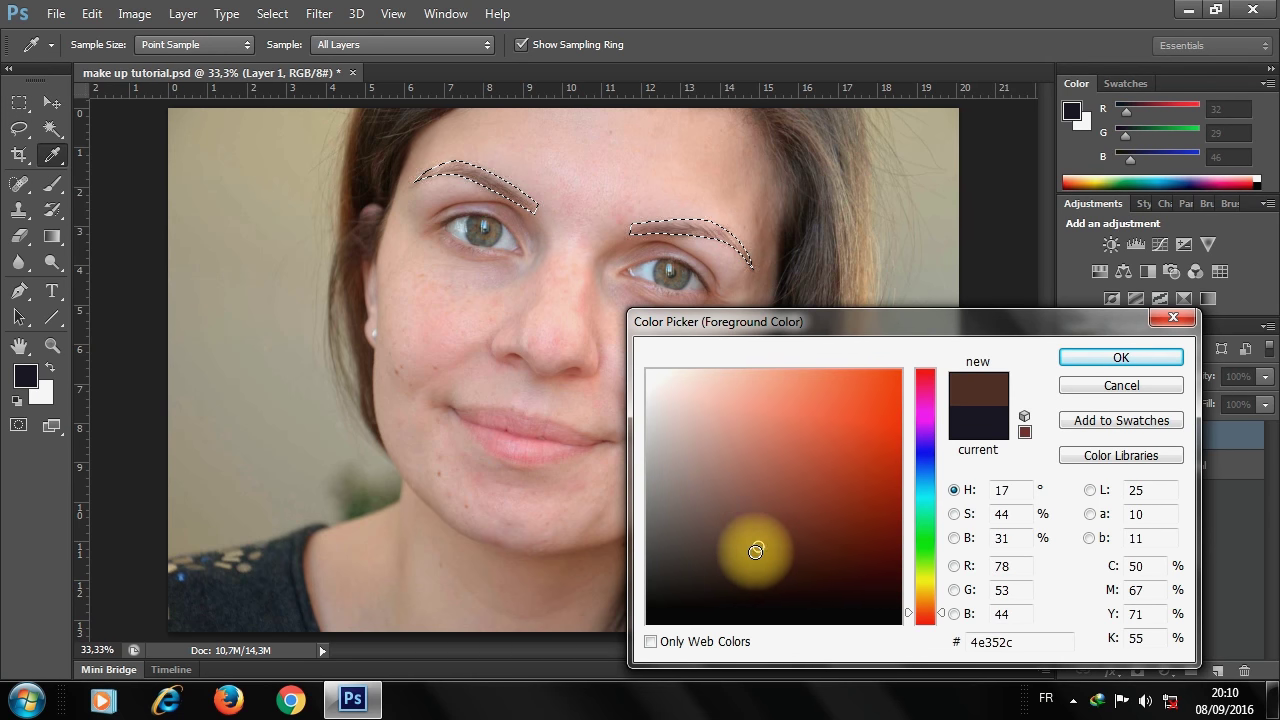
{"action": "left_click_drag", "start_coordinate": [757, 525], "coordinate": [758, 552]}
{"action": "left_click", "coordinate": [1120, 357]}
{"action": "key", "text": "v"}
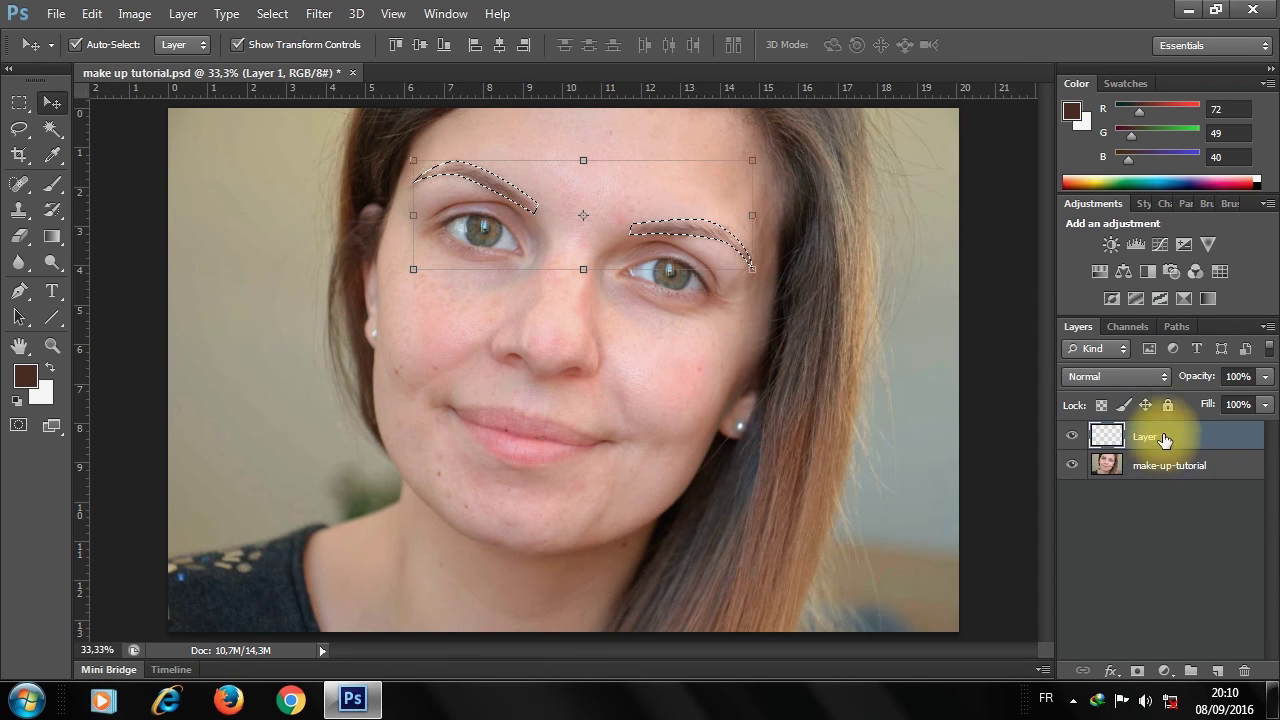
- Fill the eyebrow selection with the foreground brown on Layer 1, deselect, and reselect Layer 1
{"action": "left_click", "coordinate": [91, 13]}
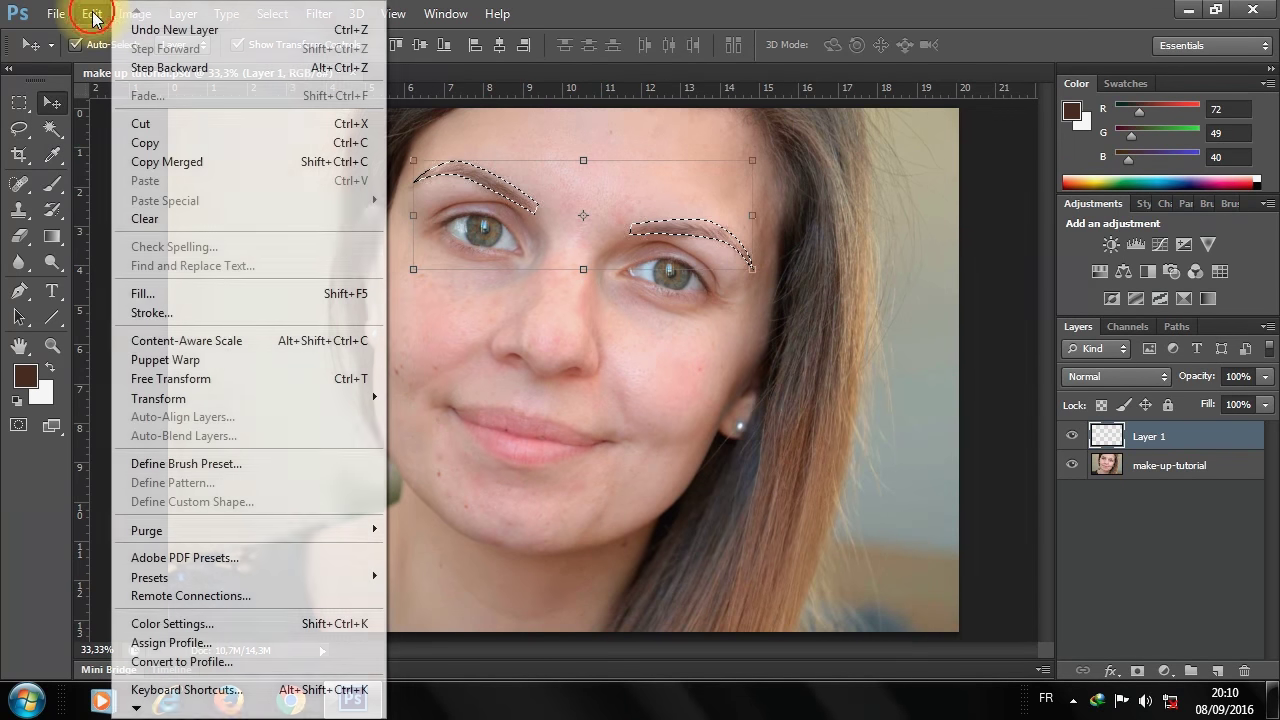
{"action": "left_click", "coordinate": [170, 290]}
{"action": "left_click", "coordinate": [750, 291]}
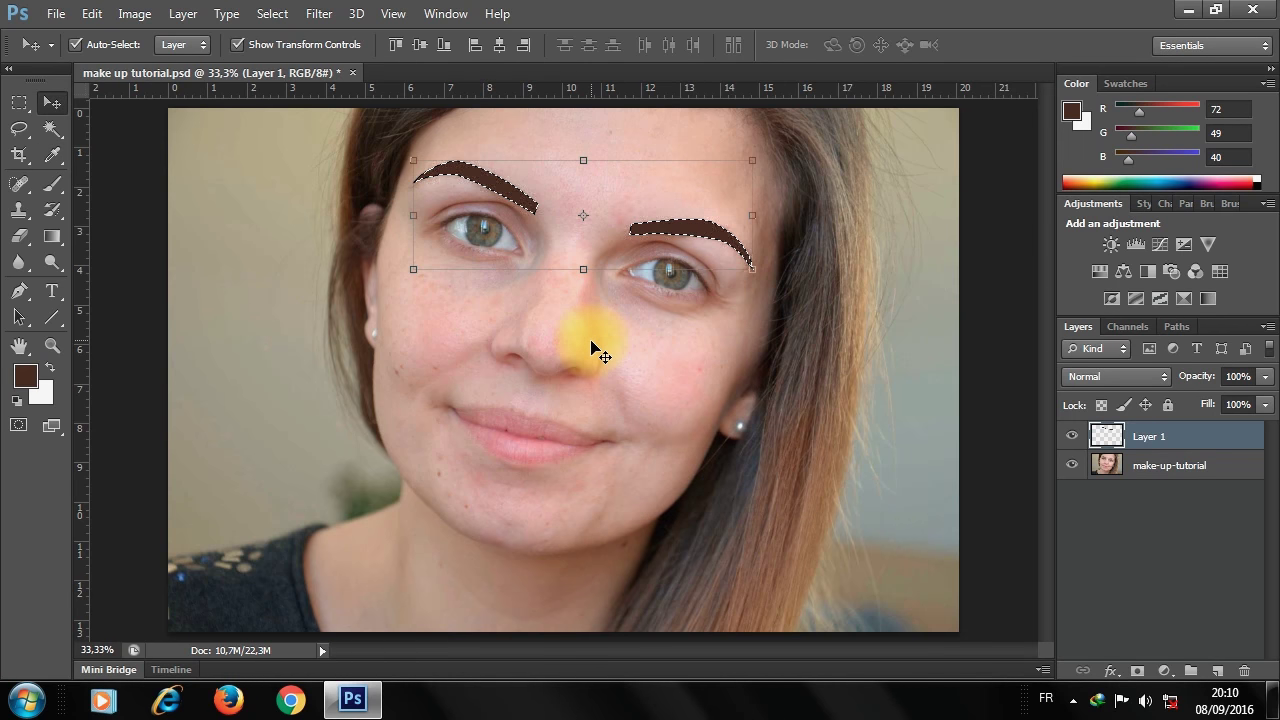
{"action": "key", "text": "ctrl+d"}
{"action": "left_click", "coordinate": [1149, 531]}
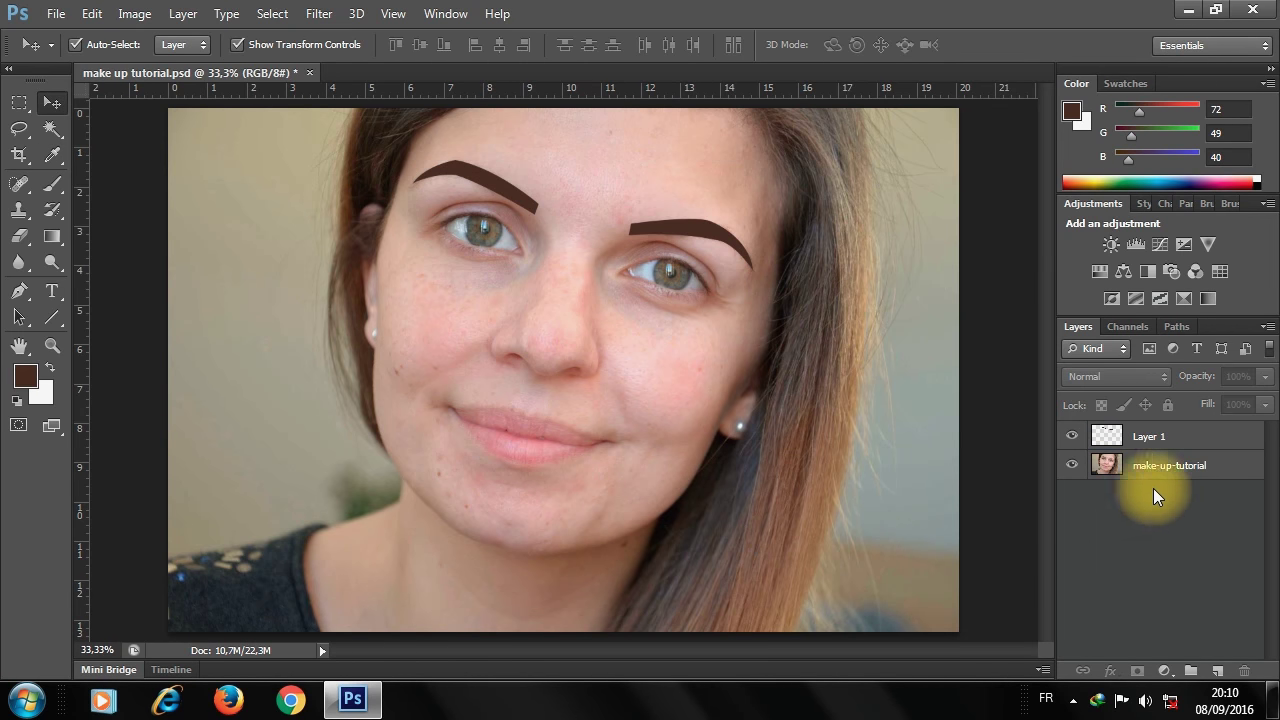
{"action": "left_click", "coordinate": [1170, 437]}
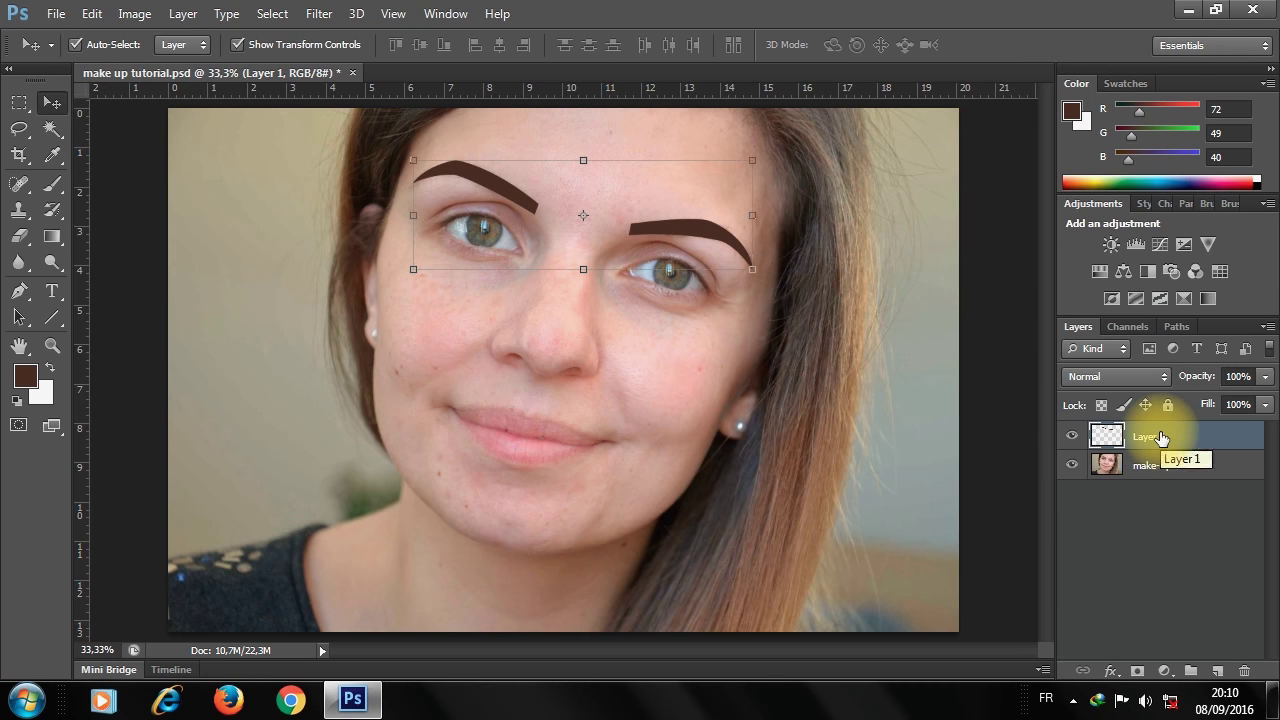
- In Layer 1's Blending Options, set Difference blend mode and about 77% opacity
{"action": "right_click", "coordinate": [1160, 437]}
{"action": "left_click", "coordinate": [820, 97]}
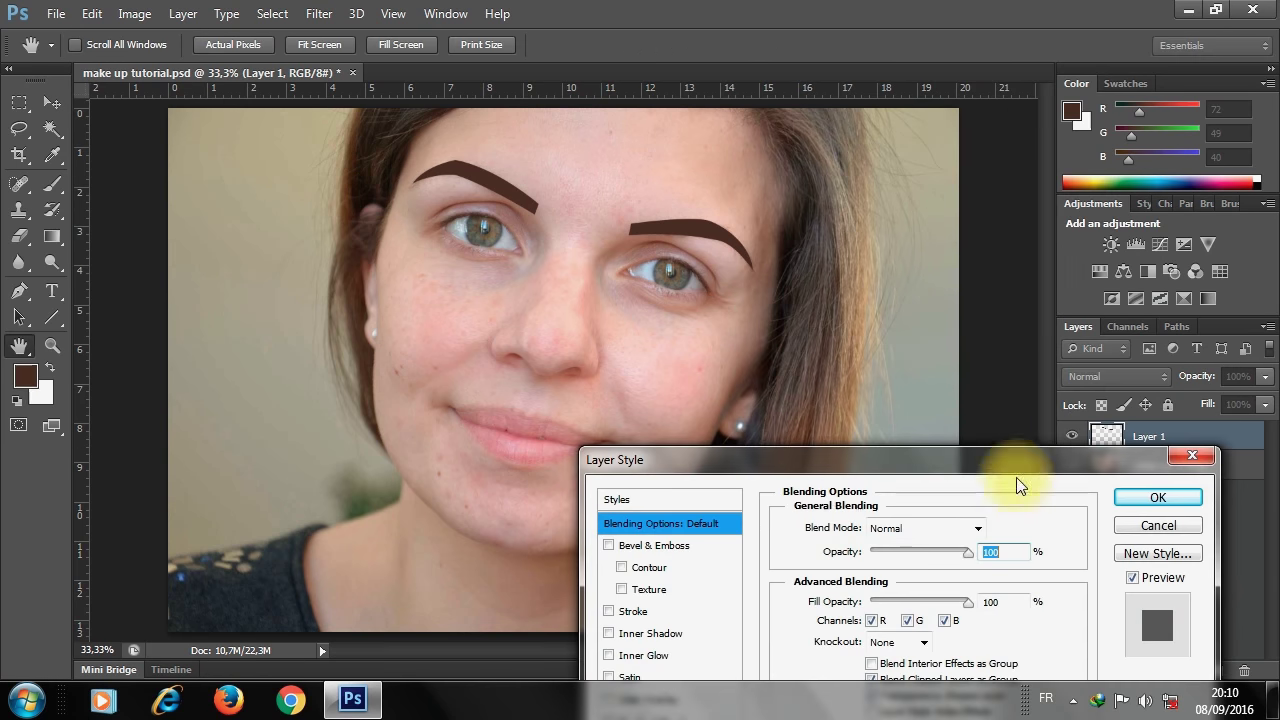
{"action": "left_click_drag", "start_coordinate": [950, 445], "coordinate": [825, 371]}
{"action": "left_click", "coordinate": [869, 441]}
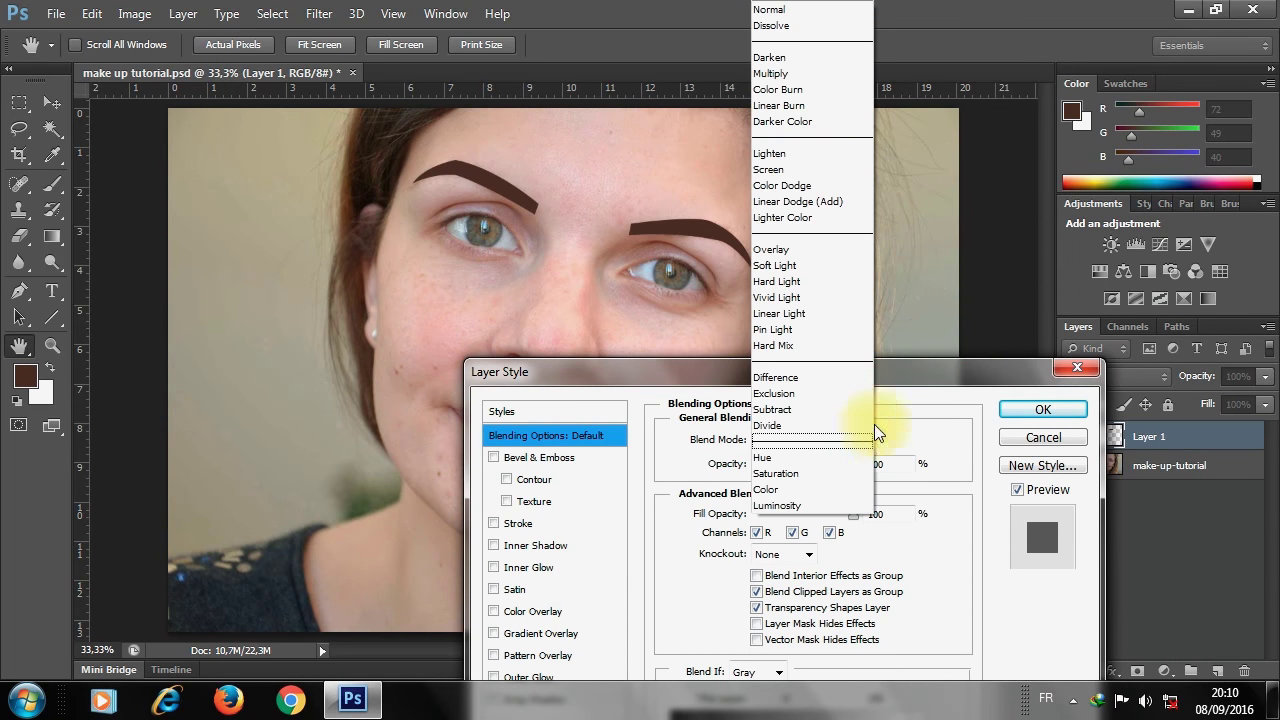
{"action": "left_click", "coordinate": [780, 73]}
{"action": "left_click", "coordinate": [866, 441]}
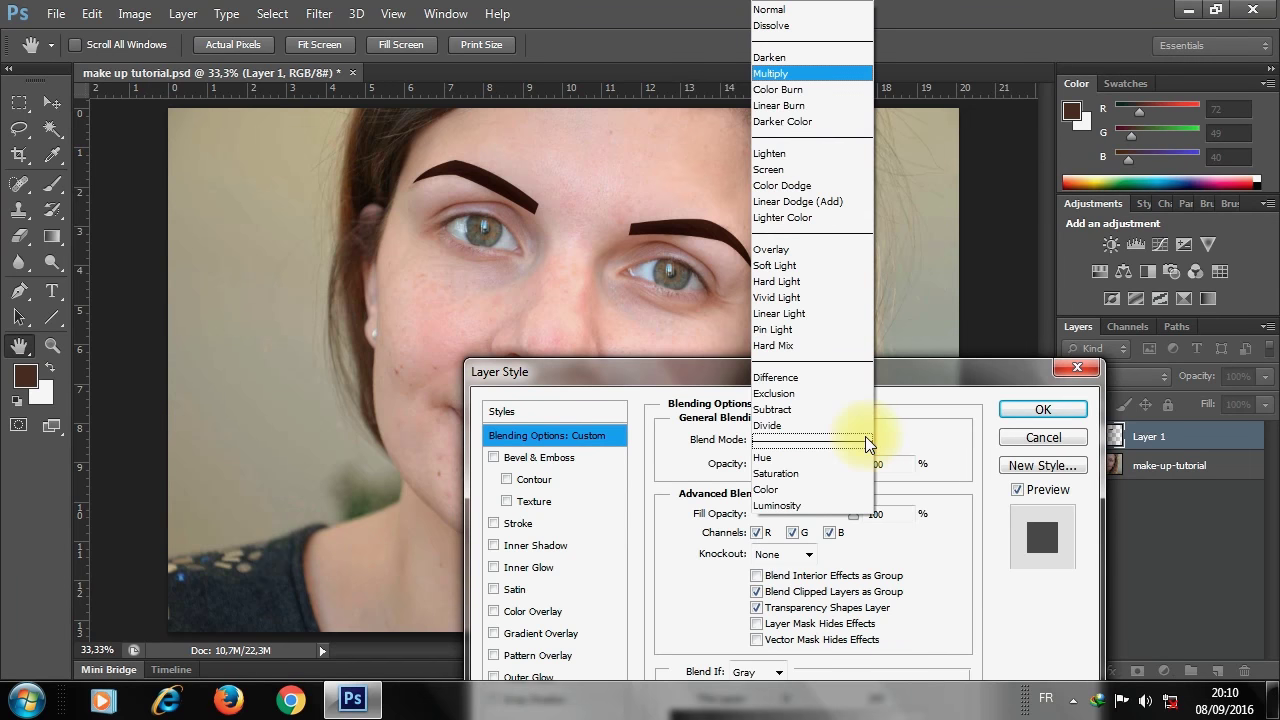
{"action": "left_click", "coordinate": [818, 376]}
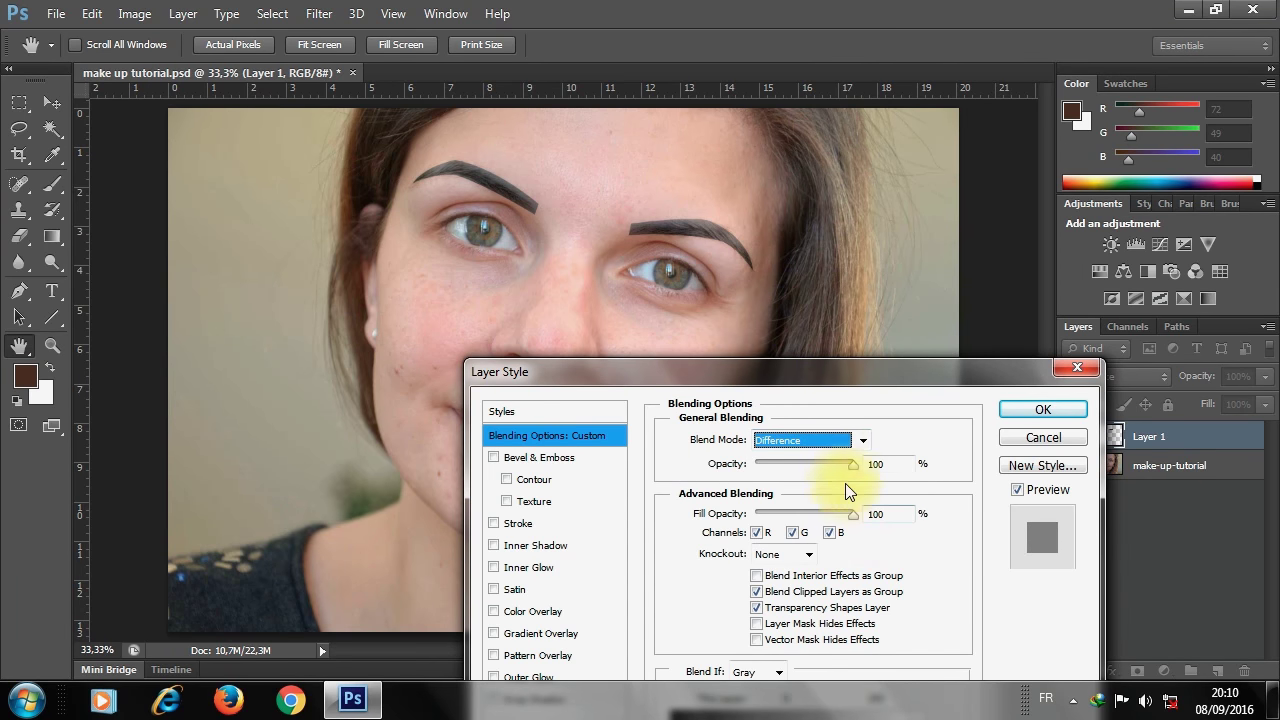
{"action": "left_click", "coordinate": [862, 440]}
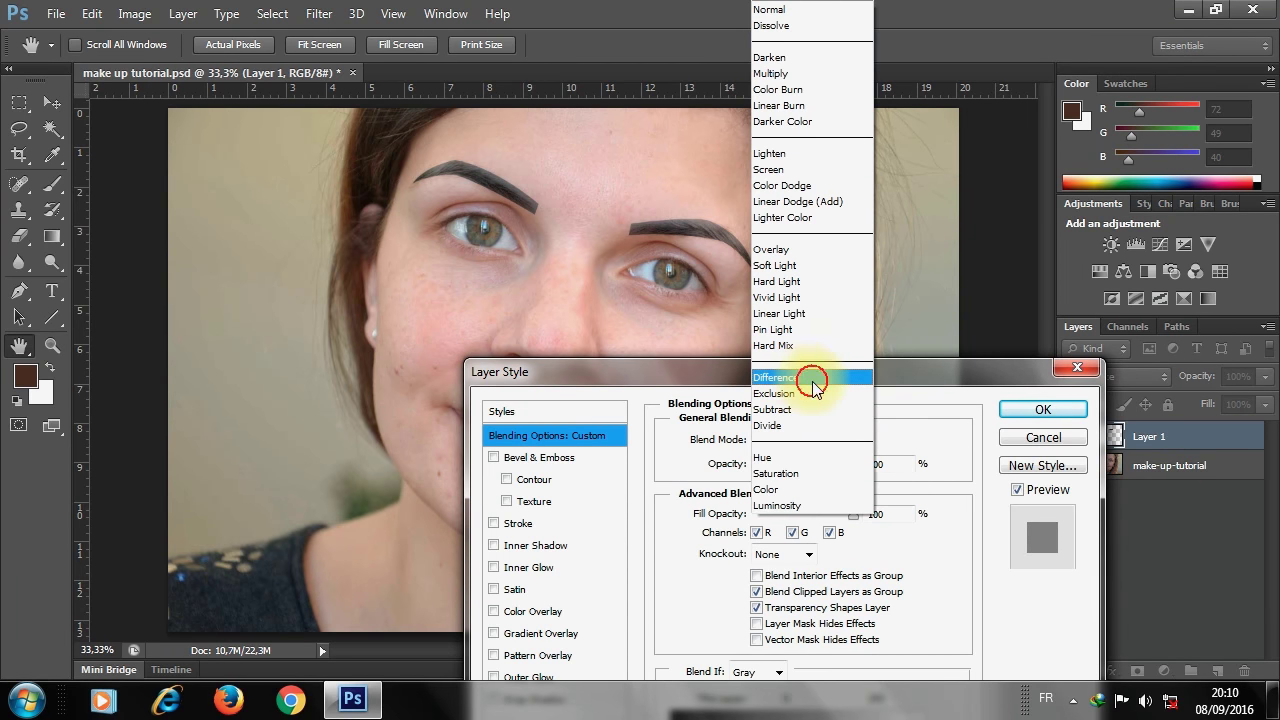
{"action": "left_click", "coordinate": [813, 381]}
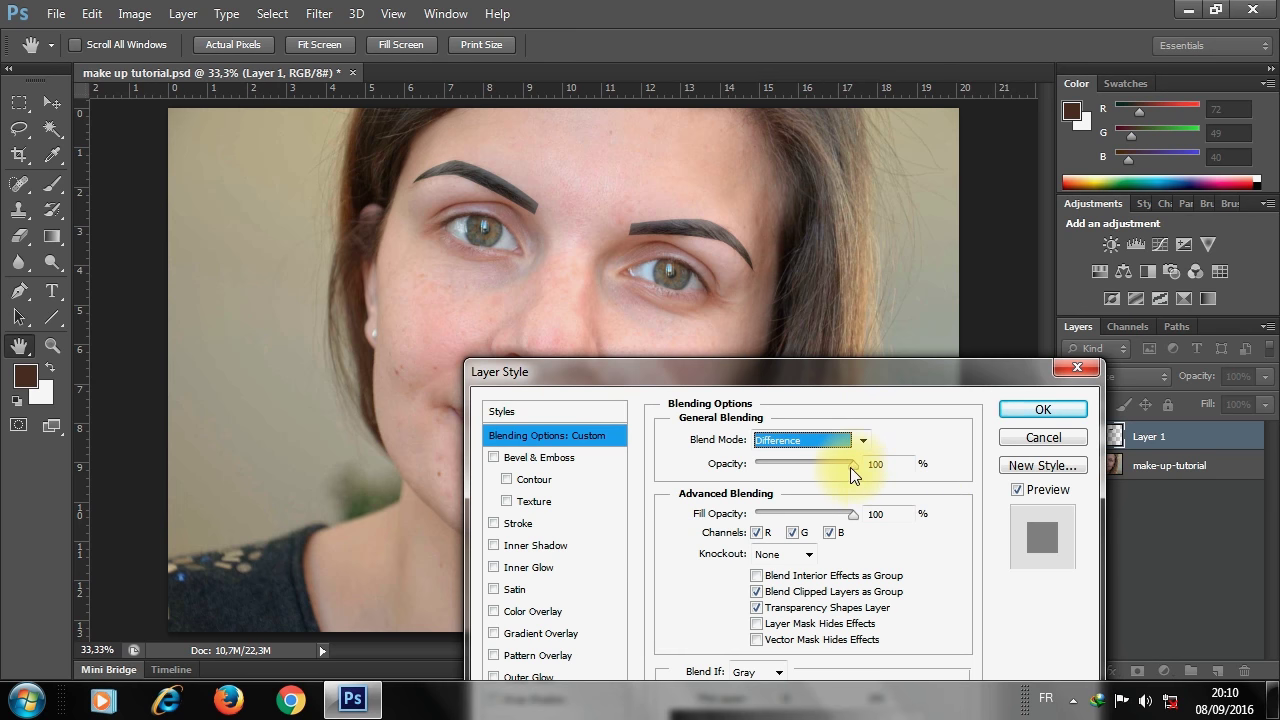
{"action": "left_click_drag", "start_coordinate": [852, 466], "coordinate": [829, 467]}
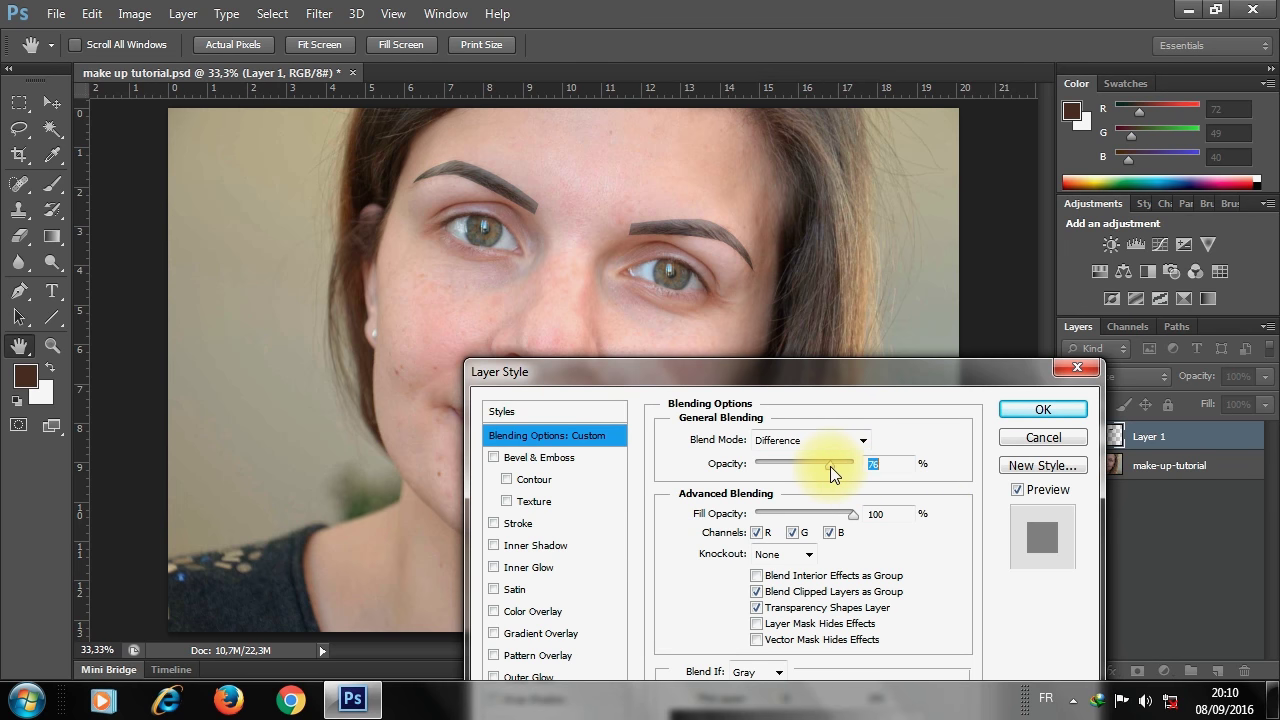
{"action": "left_click", "coordinate": [1043, 409]}
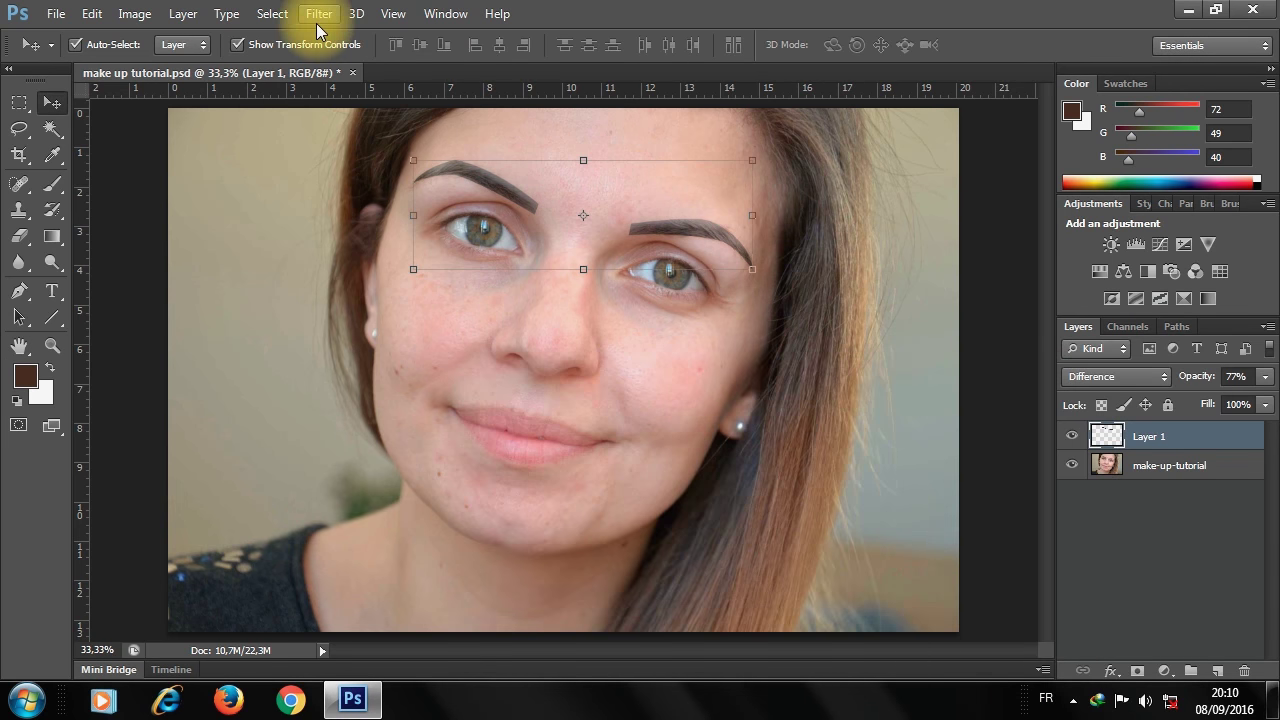
- Apply a Gaussian Blur with a radius of about 5.7 pixels to the eyebrow layer
{"action": "left_click", "coordinate": [322, 14]}
{"action": "mouse_move", "coordinate": [420, 215]}
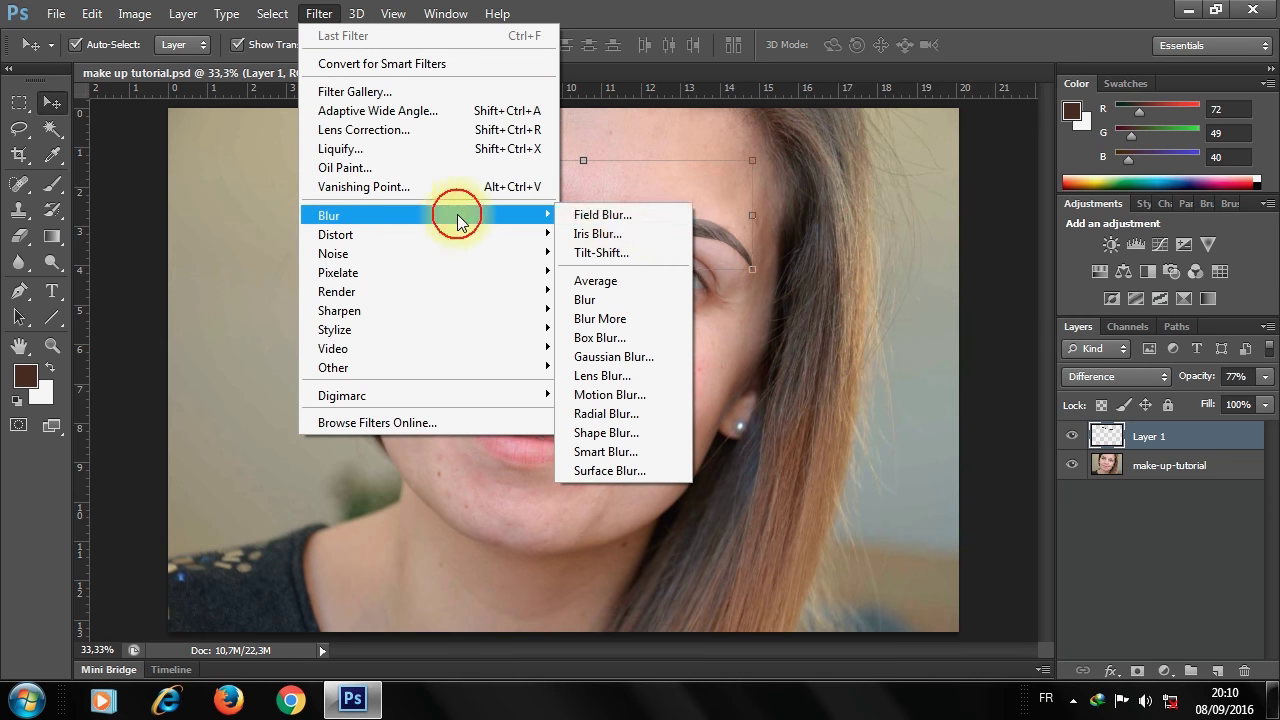
{"action": "left_click", "coordinate": [645, 357]}
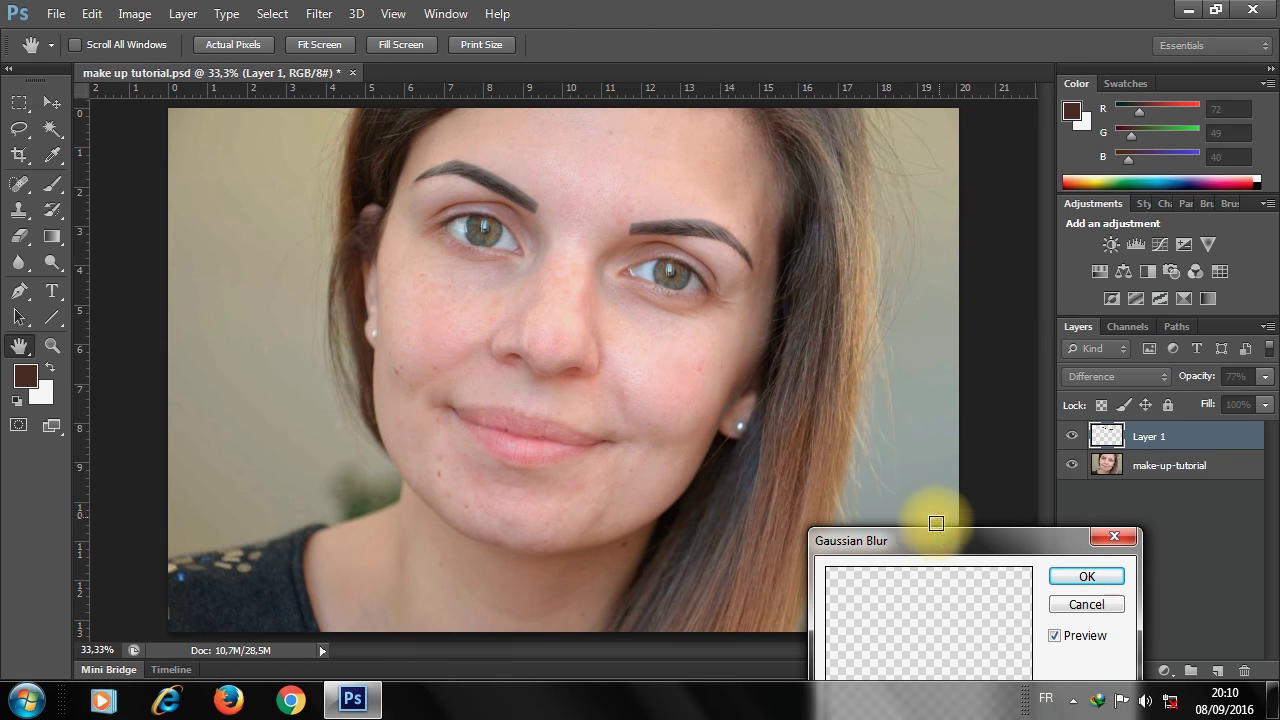
{"action": "left_click_drag", "start_coordinate": [936, 523], "coordinate": [913, 355]}
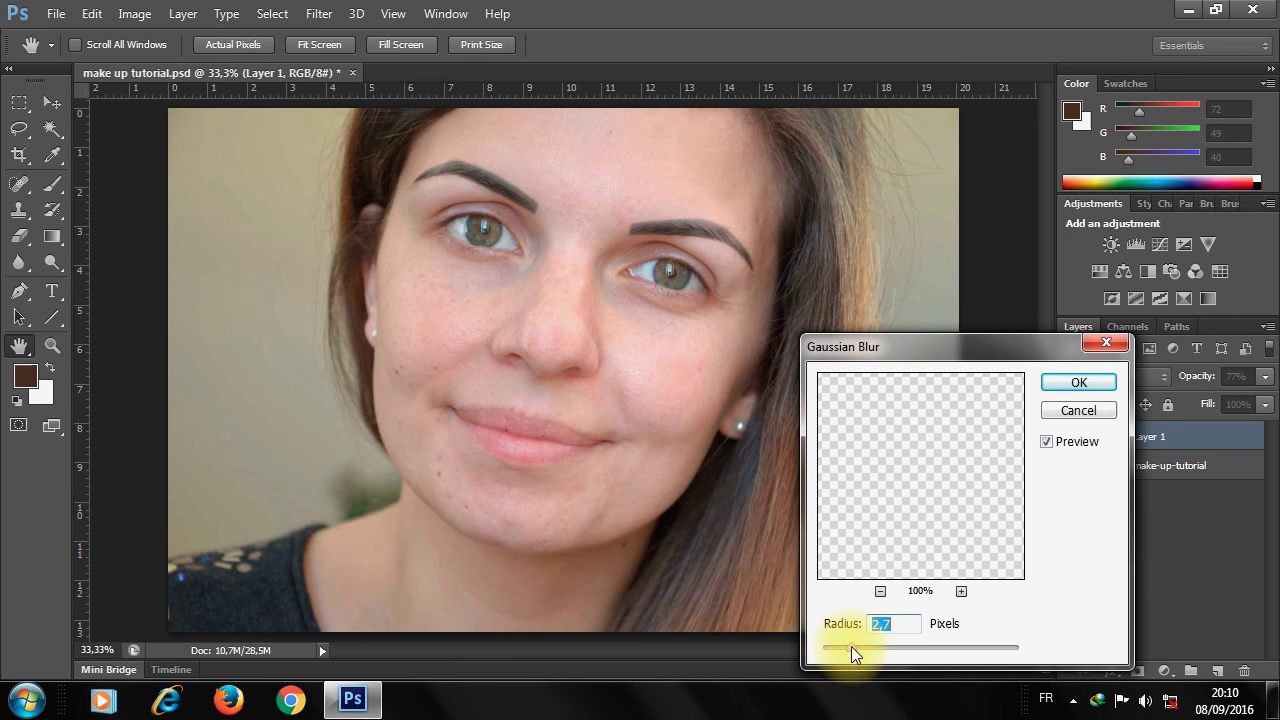
{"action": "left_click", "coordinate": [850, 647]}
{"action": "left_click_drag", "start_coordinate": [863, 646], "coordinate": [878, 645]}
{"action": "left_click_drag", "start_coordinate": [878, 645], "coordinate": [876, 645]}
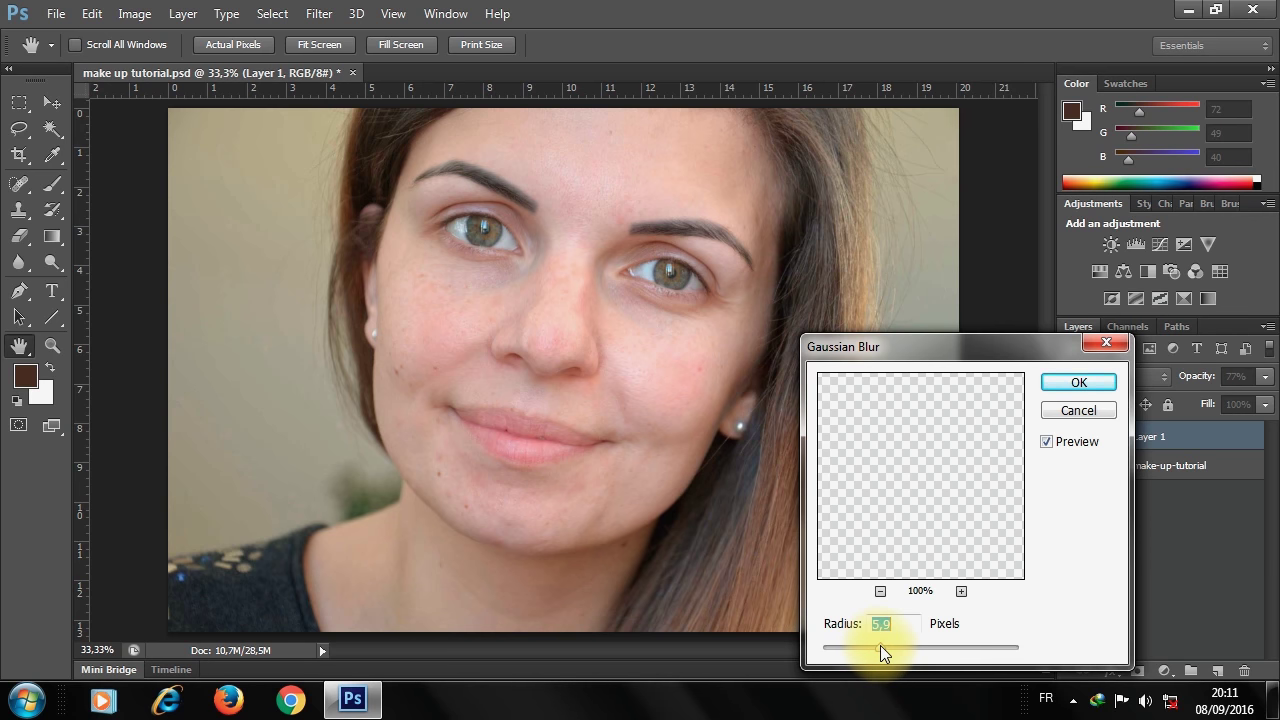
{"action": "left_click_drag", "start_coordinate": [880, 645], "coordinate": [879, 645]}
{"action": "left_click", "coordinate": [1078, 382]}
{"action": "key", "text": "v"}
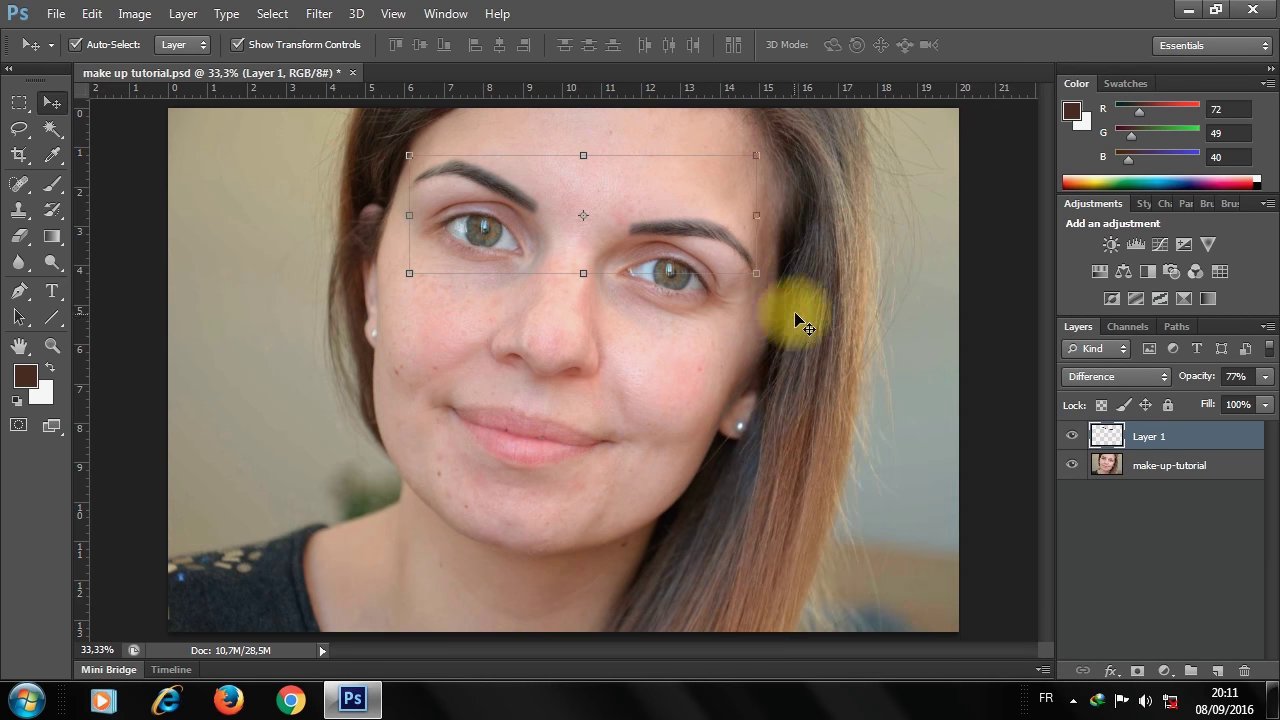
- Apply a Hue/Saturation adjustment with Hue -180 and Saturation -87 to Layer 1
{"action": "left_click", "coordinate": [134, 14]}
{"action": "mouse_move", "coordinate": [164, 64]}
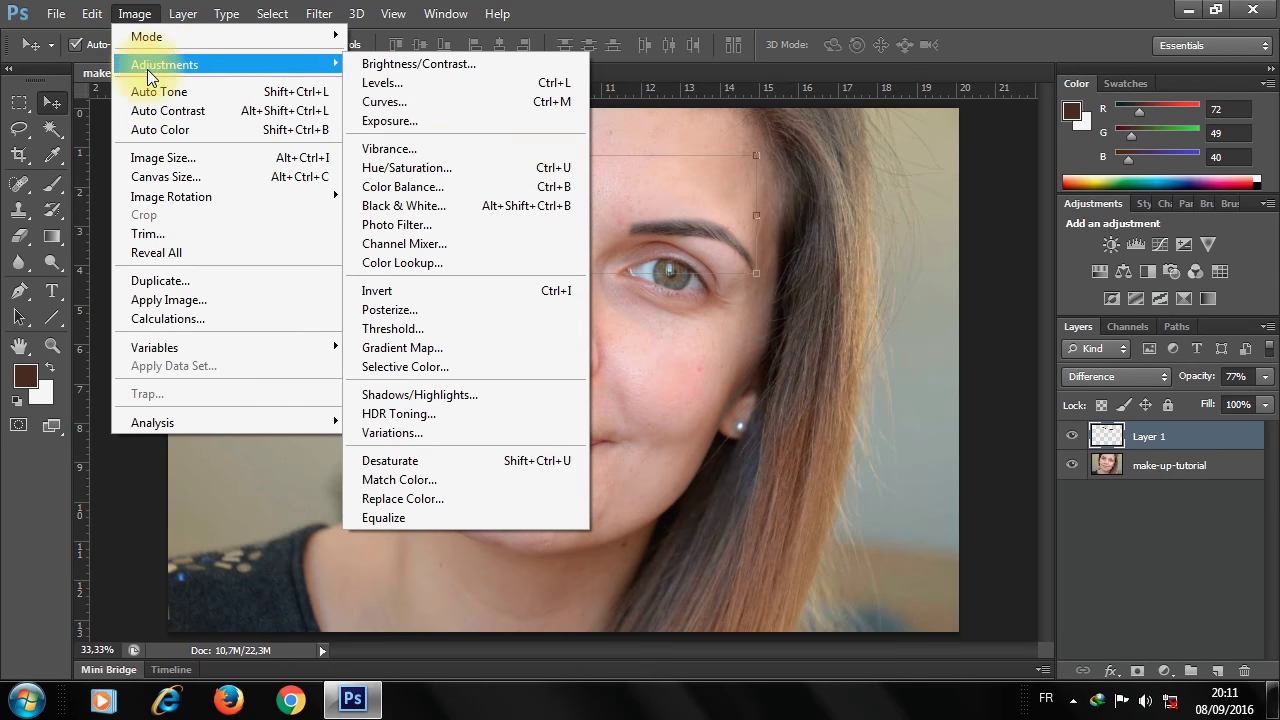
{"action": "left_click", "coordinate": [410, 167]}
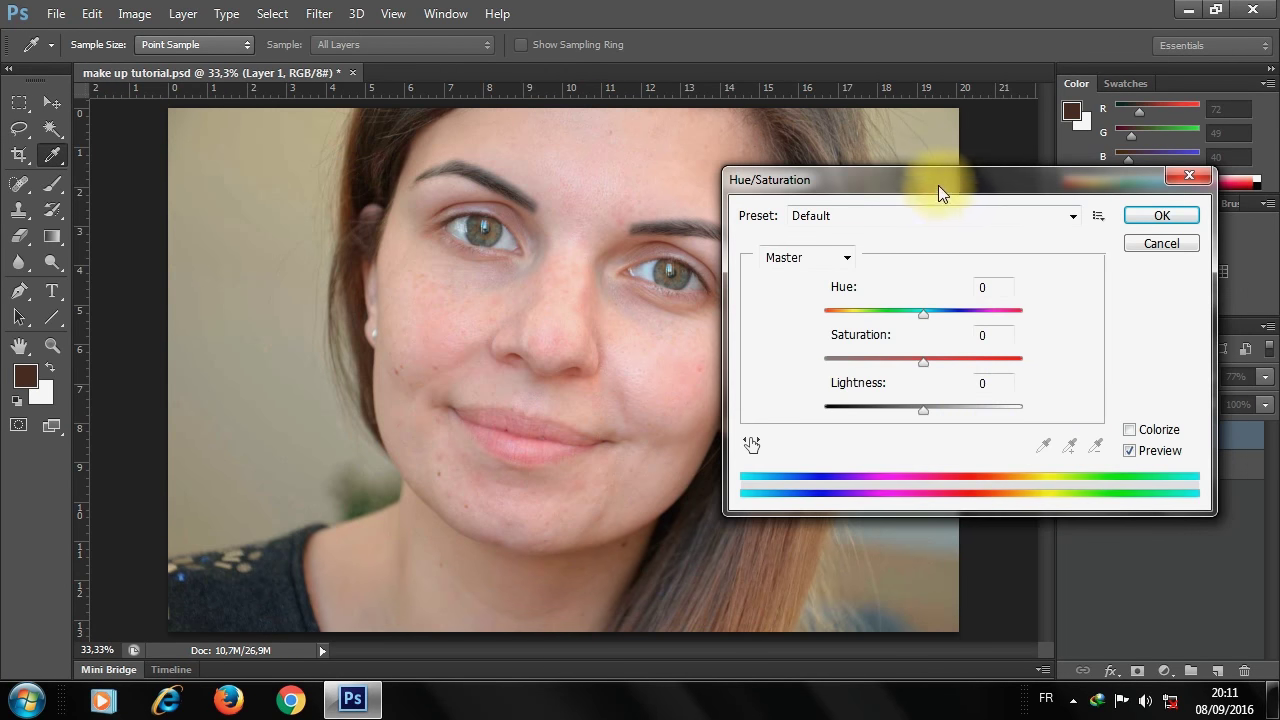
{"action": "left_click_drag", "start_coordinate": [938, 185], "coordinate": [978, 295]}
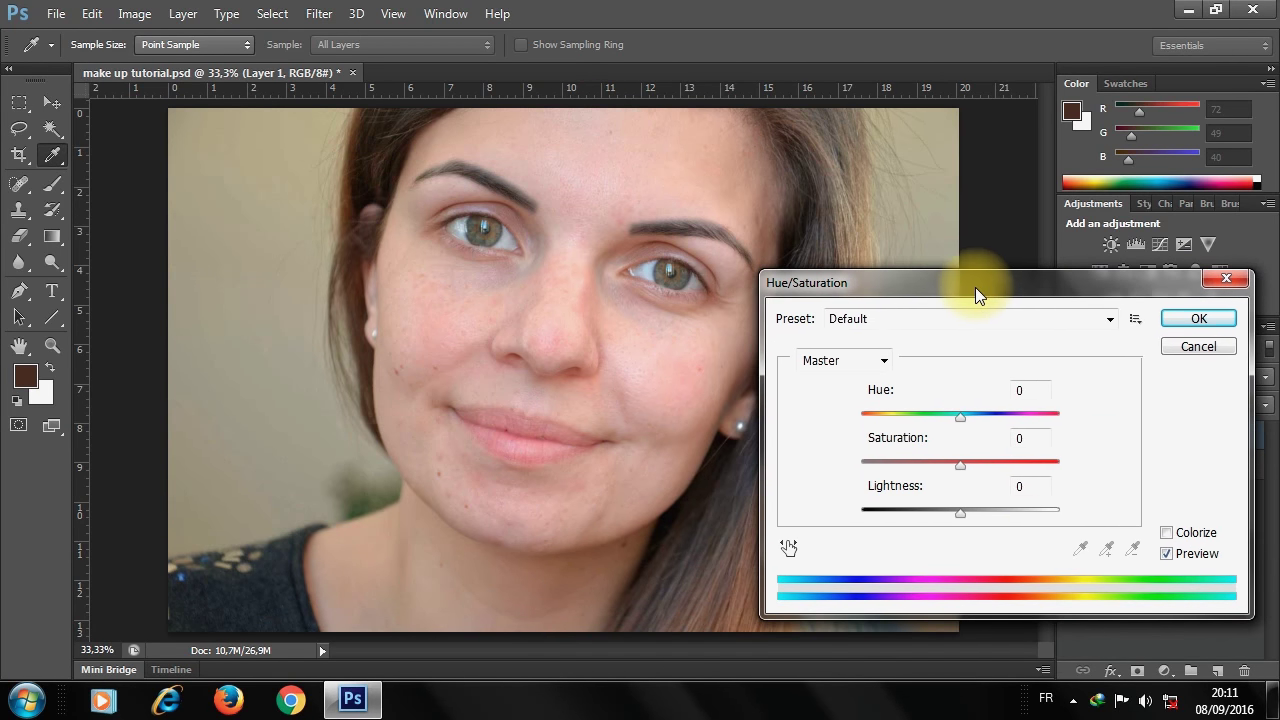
{"action": "mouse_move", "coordinate": [960, 418]}
{"action": "left_mouse_down"}
{"action": "mouse_move", "coordinate": [979, 418]}
{"action": "mouse_move", "coordinate": [856, 411]}
{"action": "left_mouse_up"}
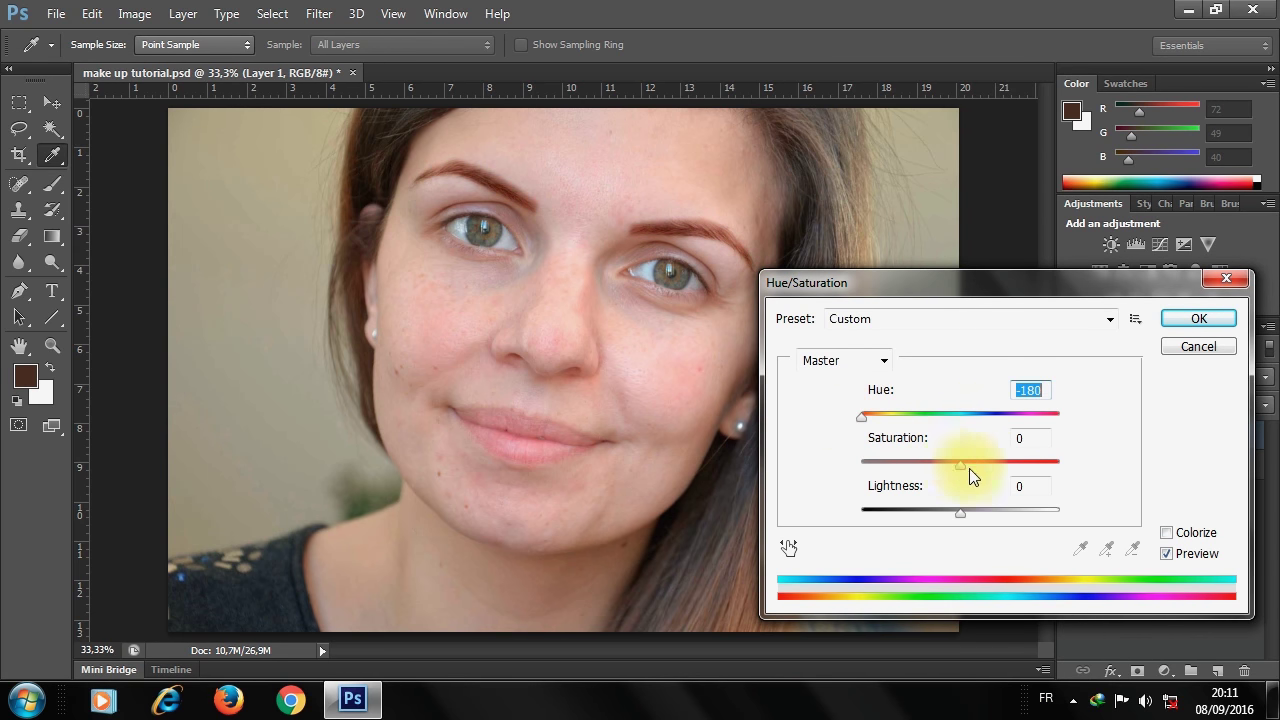
{"action": "mouse_move", "coordinate": [960, 462]}
{"action": "left_mouse_down"}
{"action": "mouse_move", "coordinate": [870, 460]}
{"action": "mouse_move", "coordinate": [884, 454]}
{"action": "left_mouse_up"}
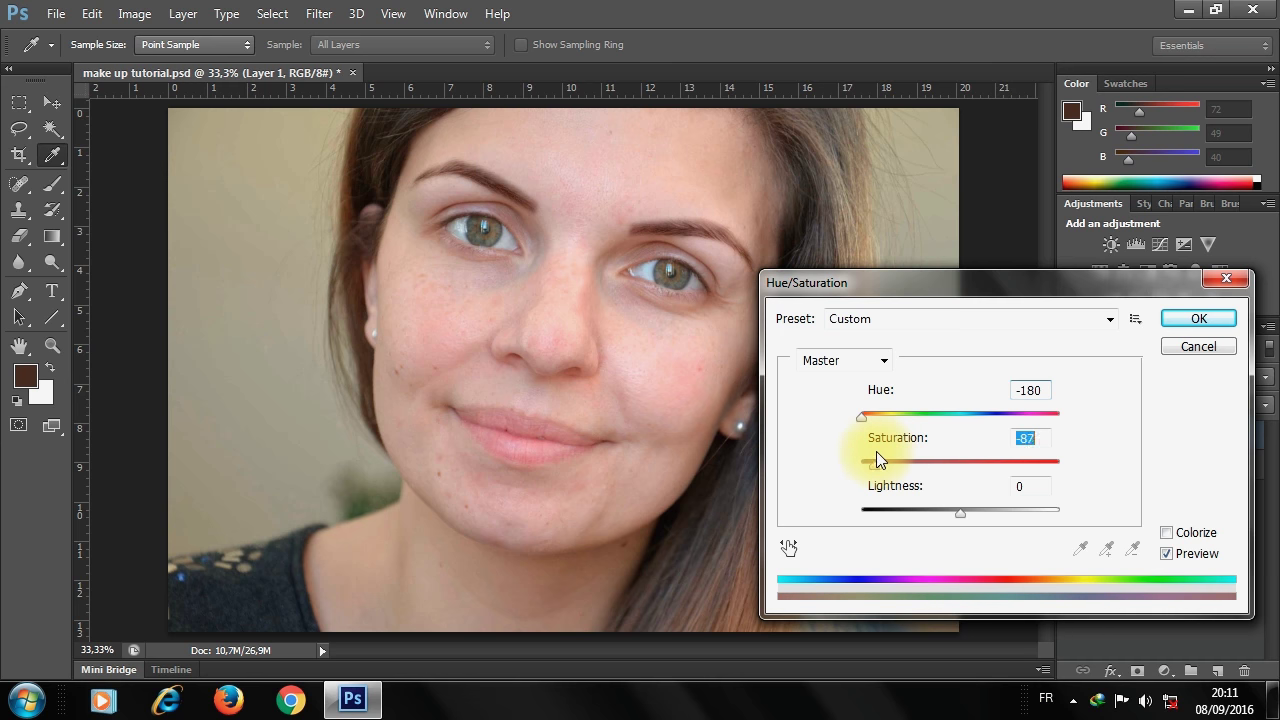
{"action": "left_click", "coordinate": [1197, 318]}
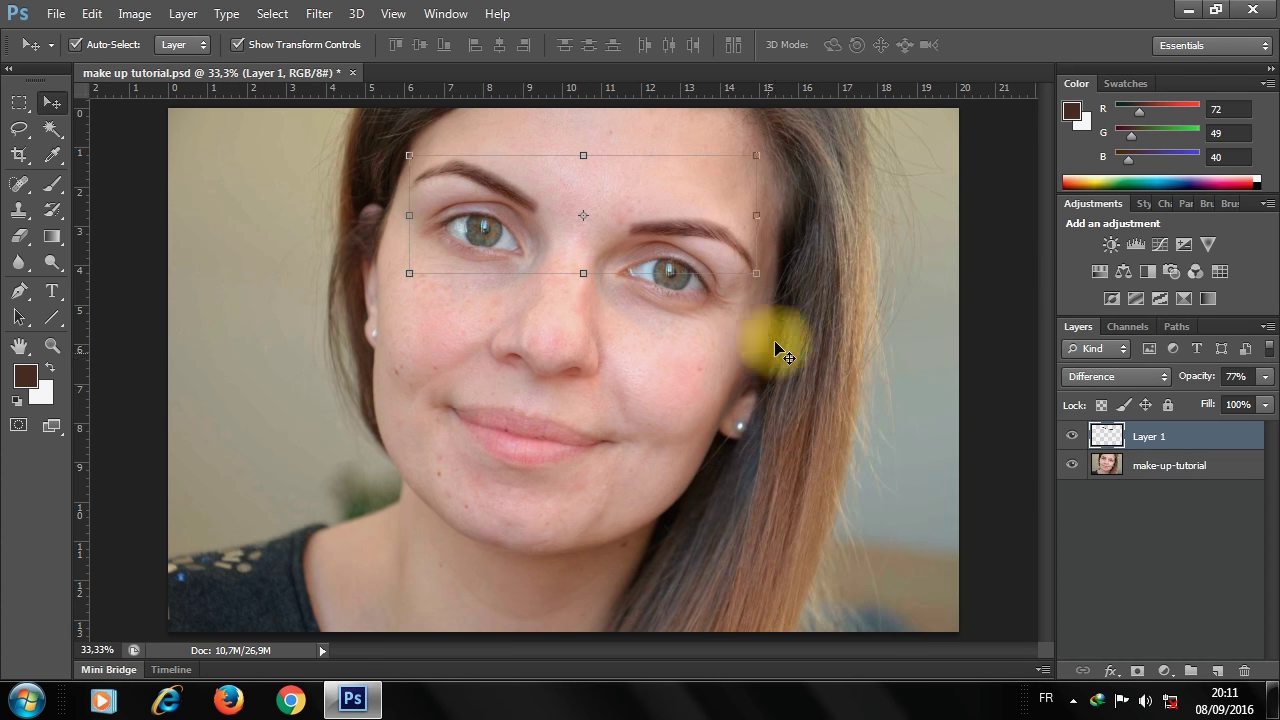
- Place the lash image as layer 'up', scaled to about 49% over the left eye
{"action": "left_click", "coordinate": [658, 415]}
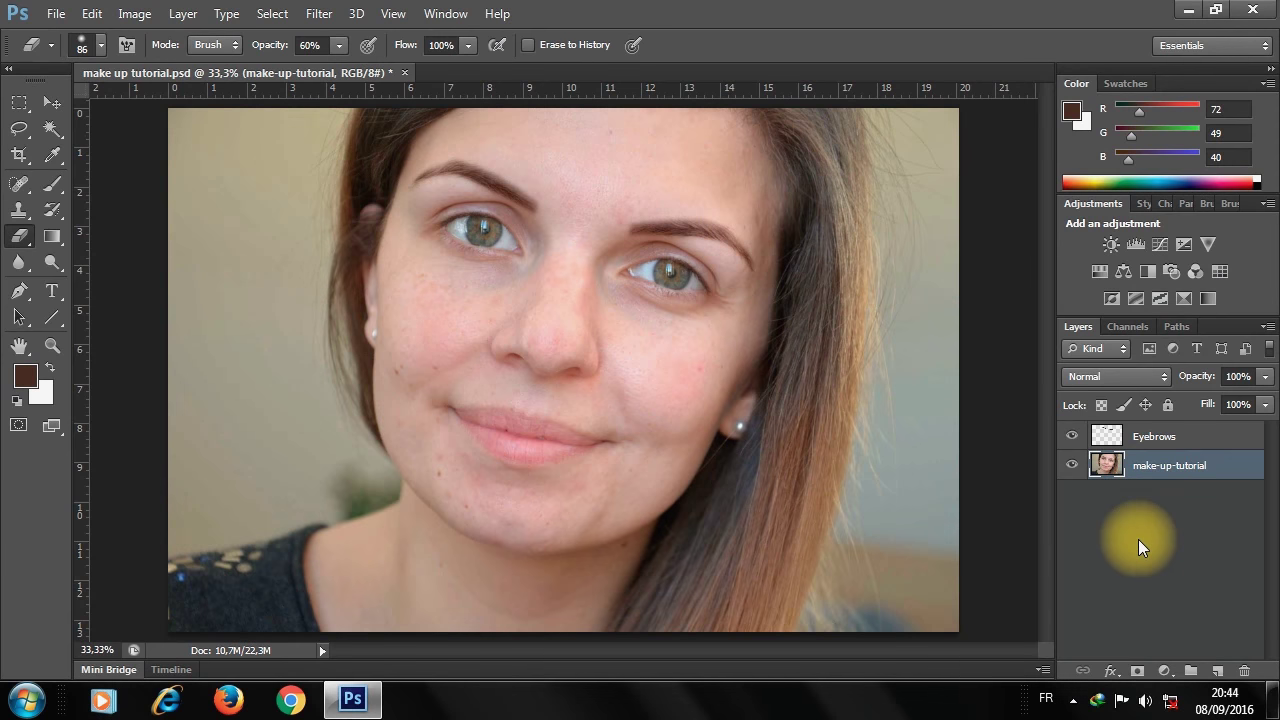
{"action": "left_click", "coordinate": [52, 103]}
{"action": "left_click", "coordinate": [55, 14]}
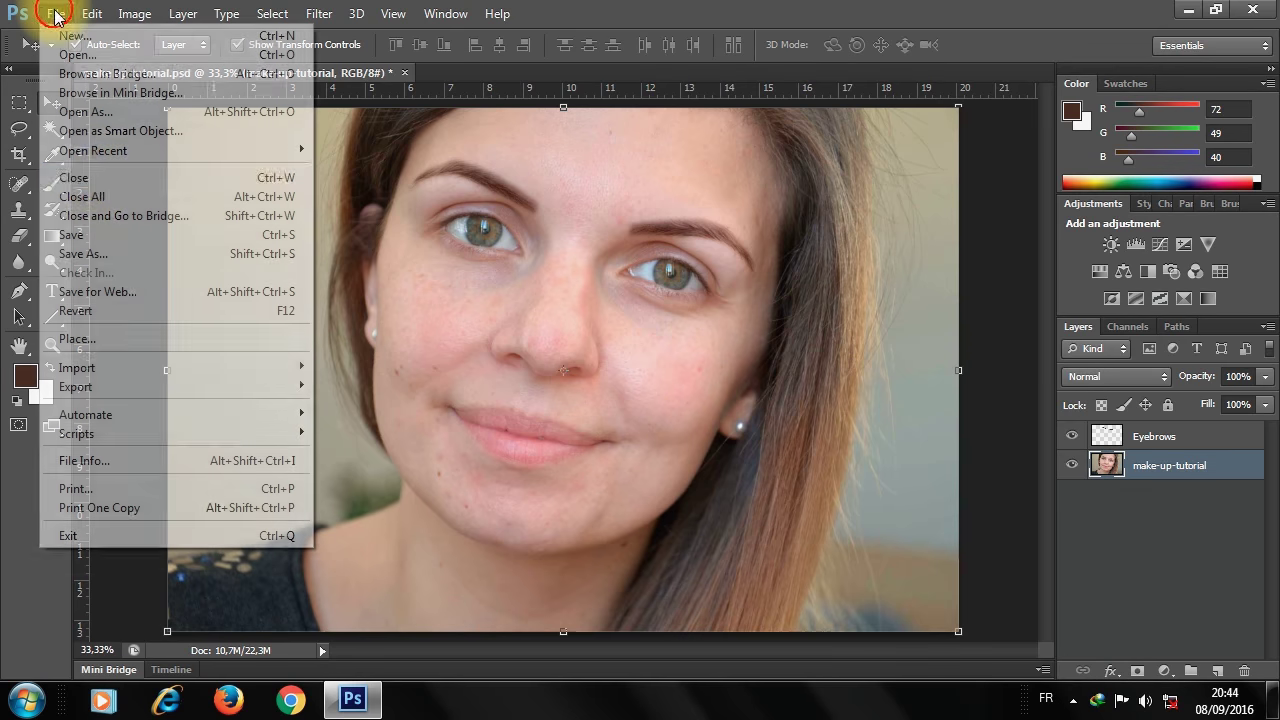
{"action": "left_click", "coordinate": [108, 340]}
{"action": "left_click", "coordinate": [620, 185]}
{"action": "left_click", "coordinate": [1005, 585]}
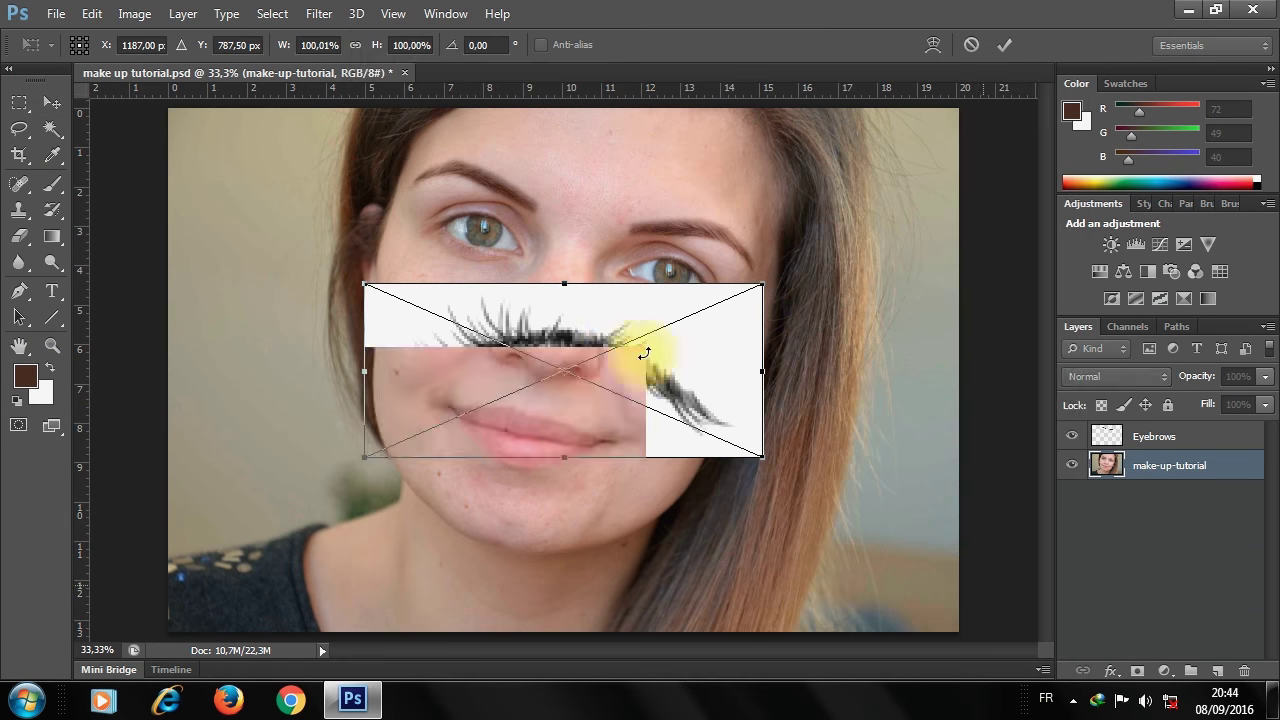
{"action": "left_click_drag", "start_coordinate": [763, 285], "coordinate": [667, 333]}
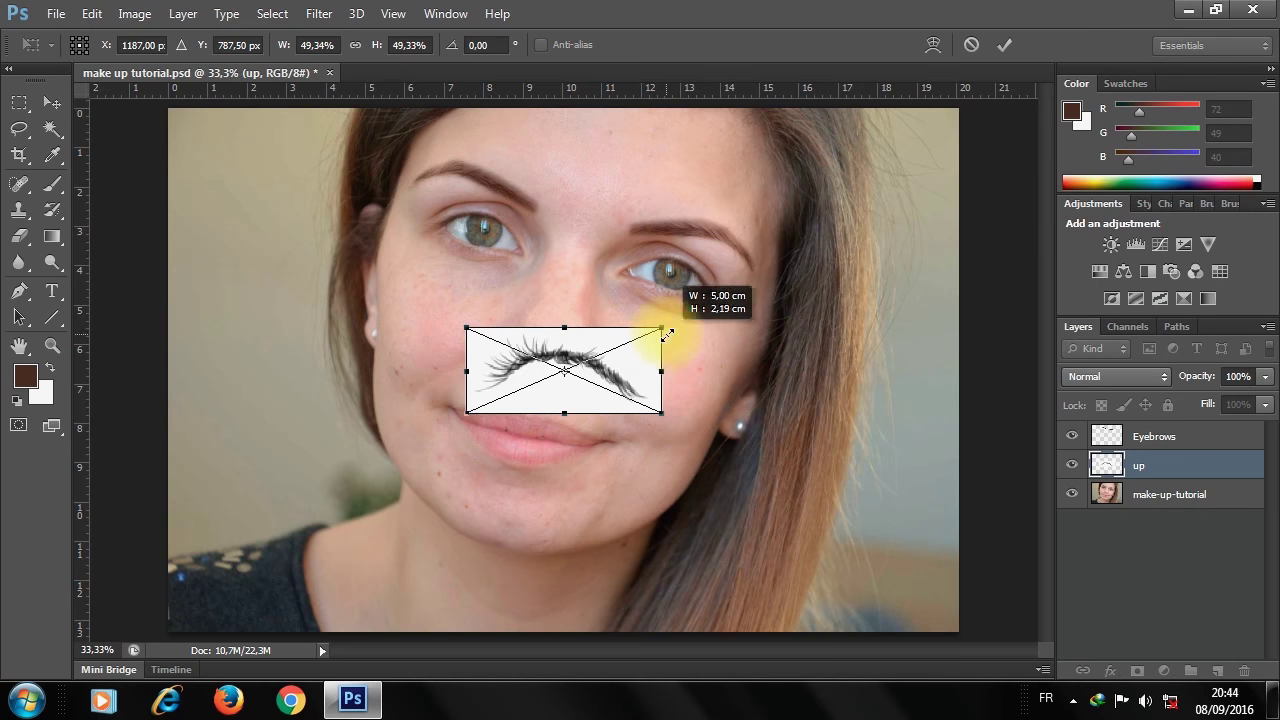
{"action": "mouse_move", "coordinate": [586, 349]}
{"action": "left_mouse_down"}
{"action": "mouse_move", "coordinate": [508, 238]}
{"action": "mouse_move", "coordinate": [494, 267]}
{"action": "left_mouse_up"}
{"action": "key", "text": "Return"}
- Set the up lash layer's blend mode to Multiply in Blending Options
{"action": "right_click", "coordinate": [1143, 466]}
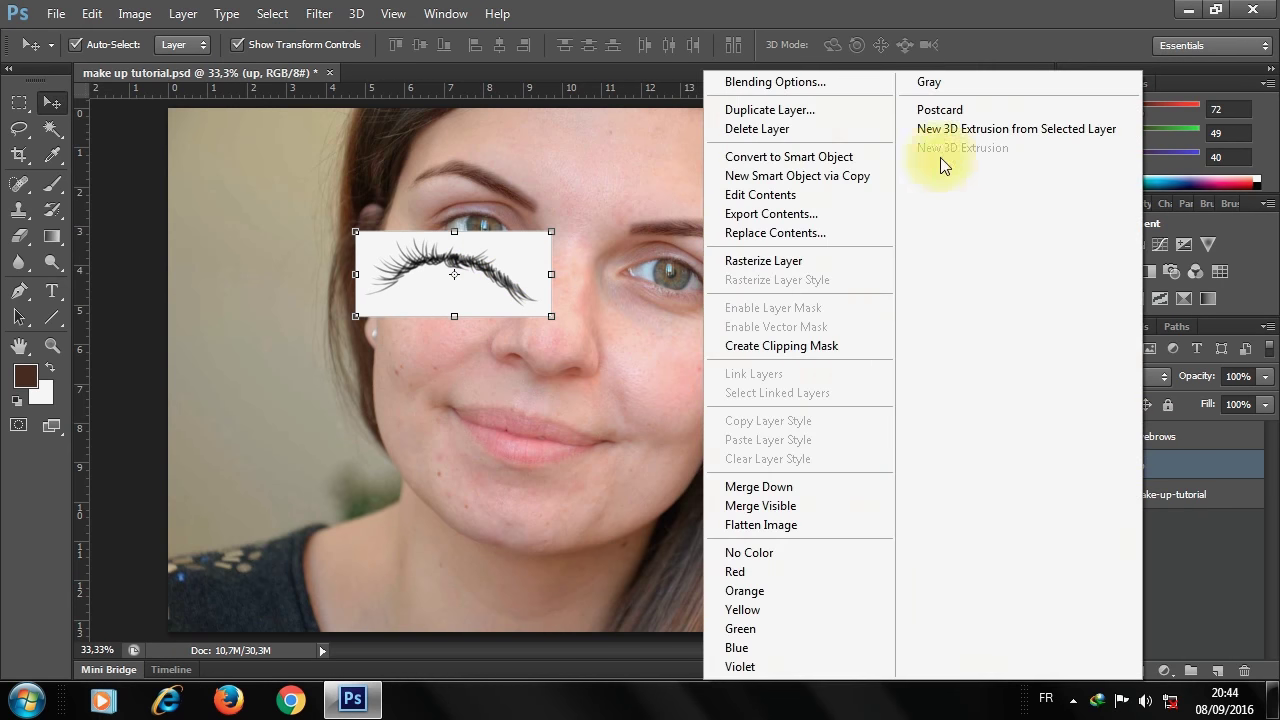
{"action": "left_click", "coordinate": [783, 88]}
{"action": "left_click", "coordinate": [933, 211]}
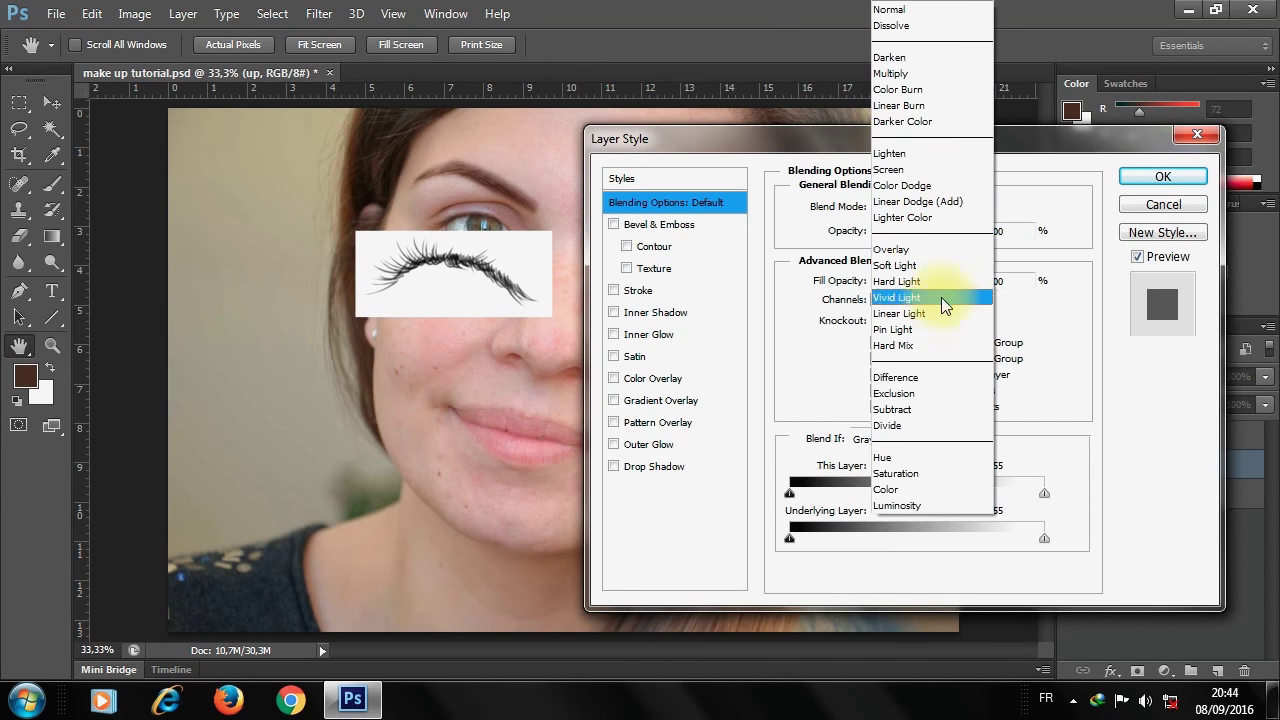
{"action": "left_click", "coordinate": [905, 74]}
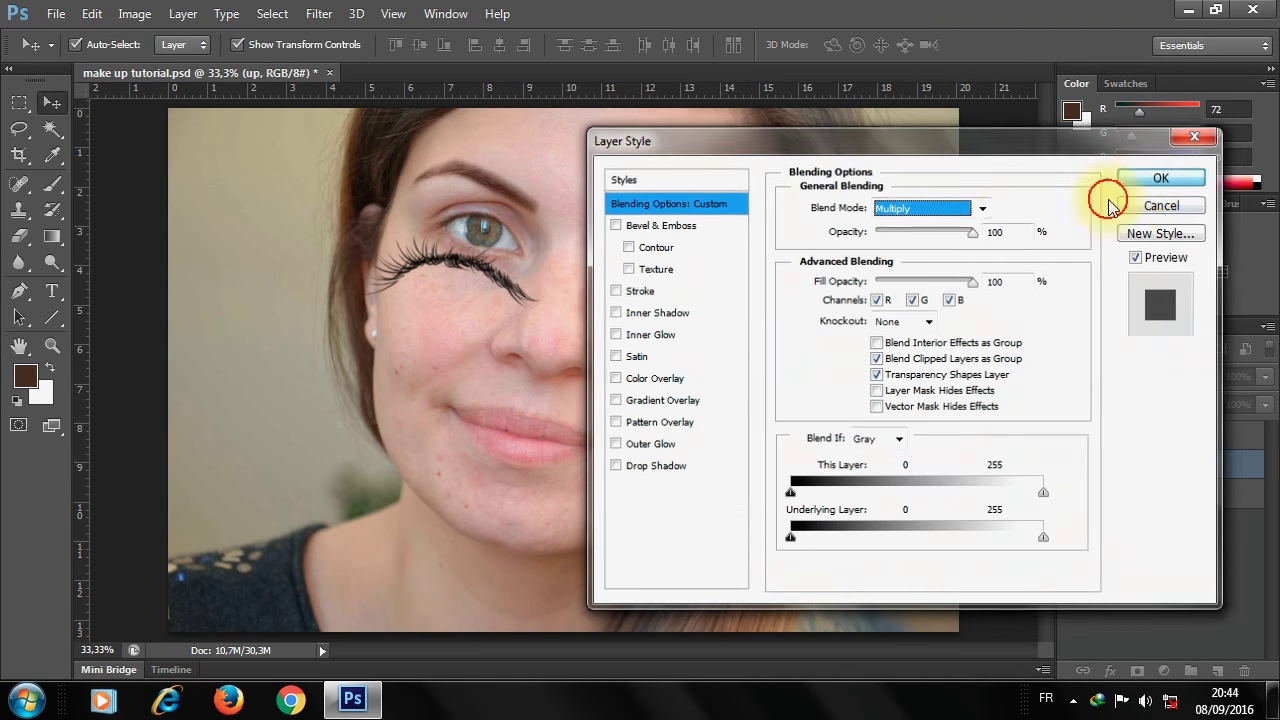
{"action": "left_click", "coordinate": [1160, 177]}
- Fit and tilt the lashes along the left upper lid, then drag a copy toward the right eye
{"action": "left_click", "coordinate": [508, 294]}
{"action": "left_click", "coordinate": [523, 386]}
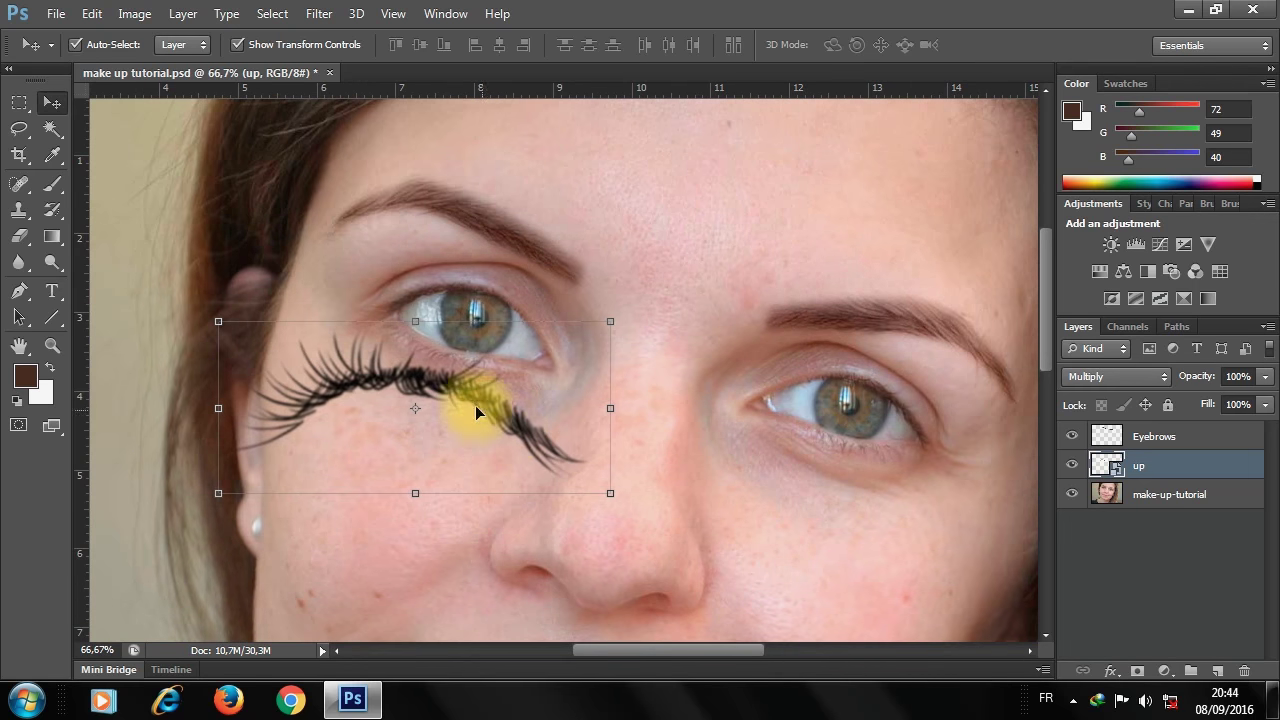
{"action": "left_click_drag", "start_coordinate": [500, 414], "coordinate": [543, 268]}
{"action": "key", "text": "ctrl+t"}
{"action": "mouse_move", "coordinate": [668, 220]}
{"action": "left_mouse_down"}
{"action": "mouse_move", "coordinate": [613, 262]}
{"action": "mouse_move", "coordinate": [671, 257]}
{"action": "left_mouse_up"}
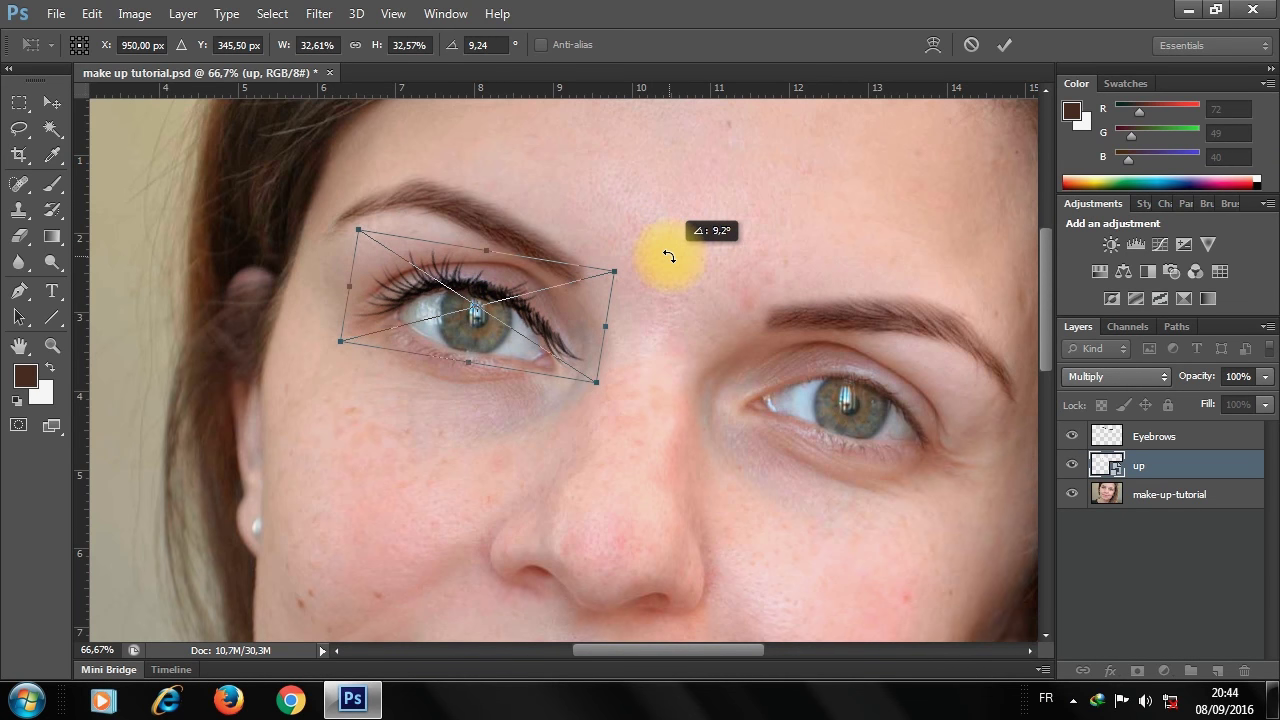
{"action": "key", "text": "Return"}
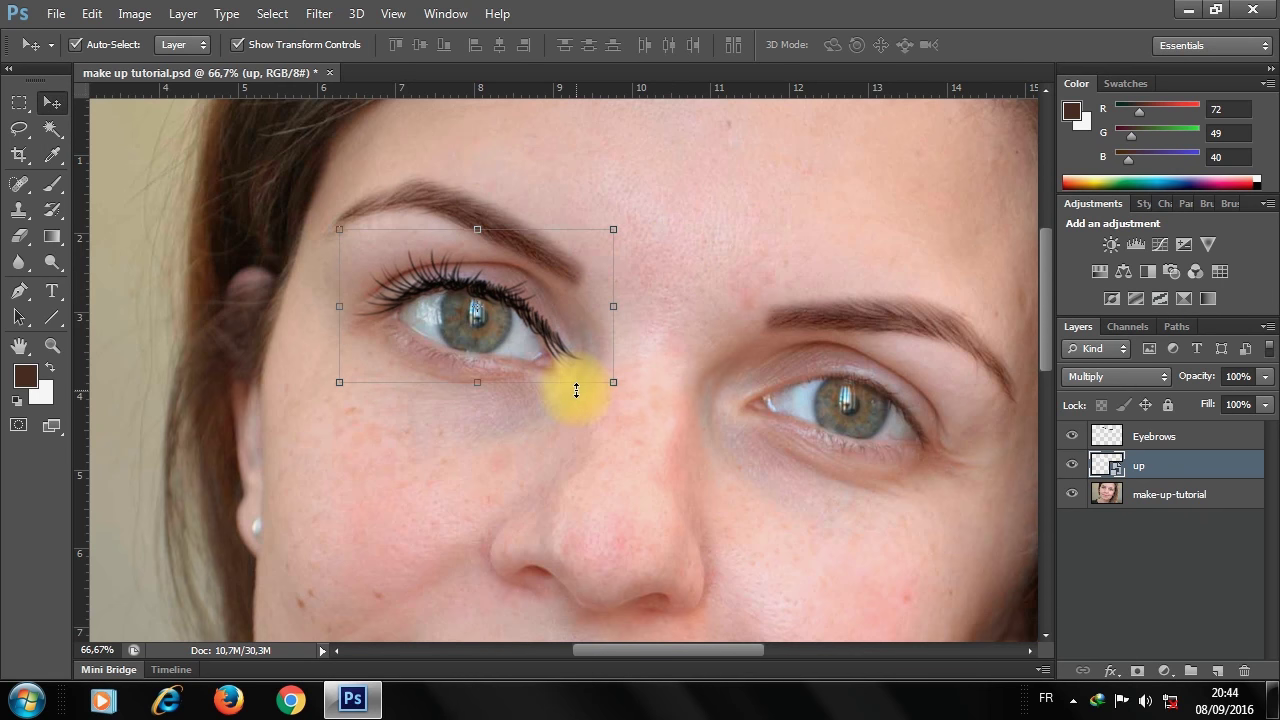
{"action": "key", "text": "Down"}
{"action": "key", "text": "Down"}
{"action": "key", "text": "Down"}
{"action": "key", "text": "Down"}
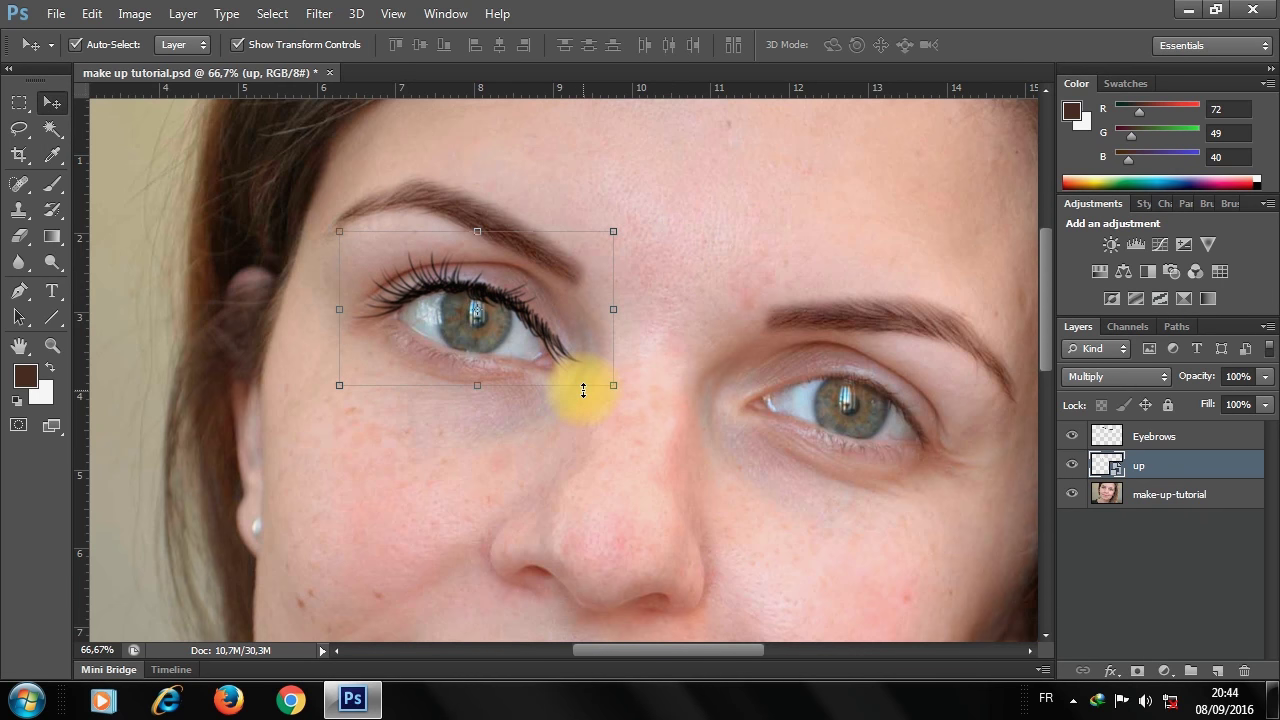
{"action": "key", "text": "Down"}
{"action": "key", "text": "Down"}
{"action": "key", "text": "Up"}
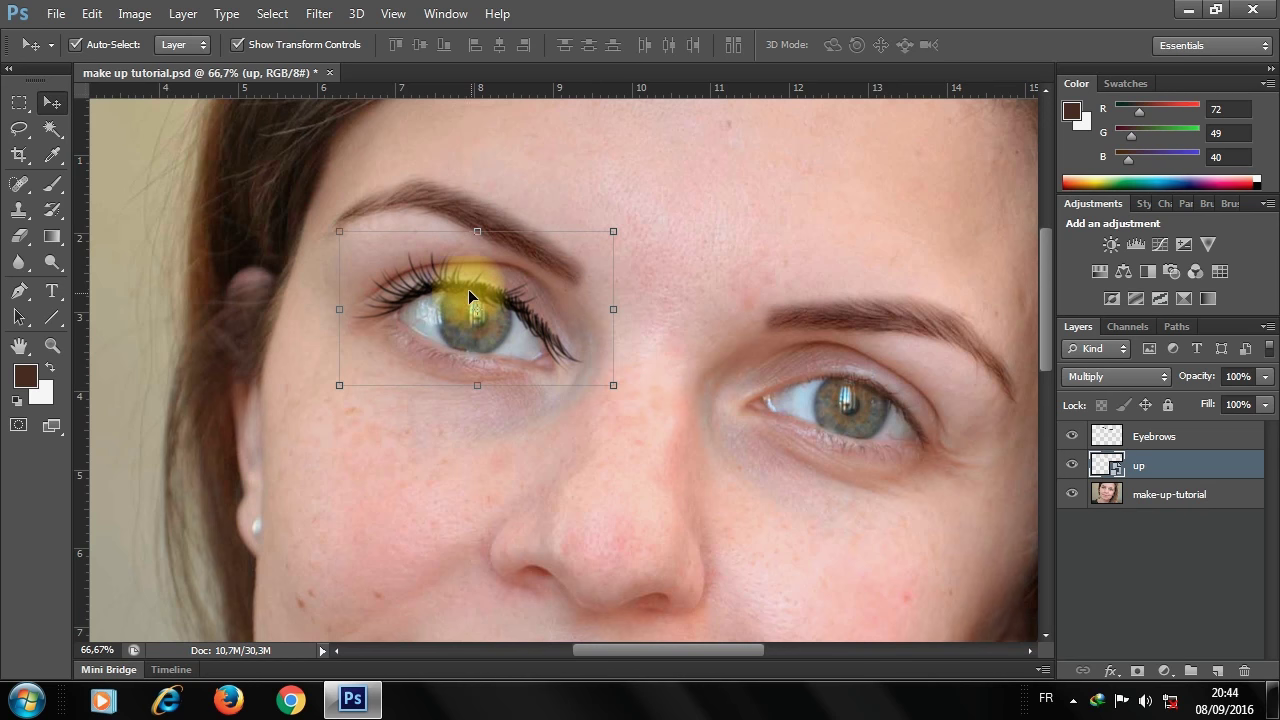
{"action": "mouse_move", "coordinate": [474, 288]}
{"action": "left_mouse_down"}
{"action": "mouse_move", "coordinate": [845, 378]}
{"action": "mouse_move", "coordinate": [847, 393]}
{"action": "left_mouse_up"}
- Flip the copied lashes horizontally, rotate them about 19.8°, and nudge them onto the right upper lid
{"action": "key", "text": "ctrl+t"}
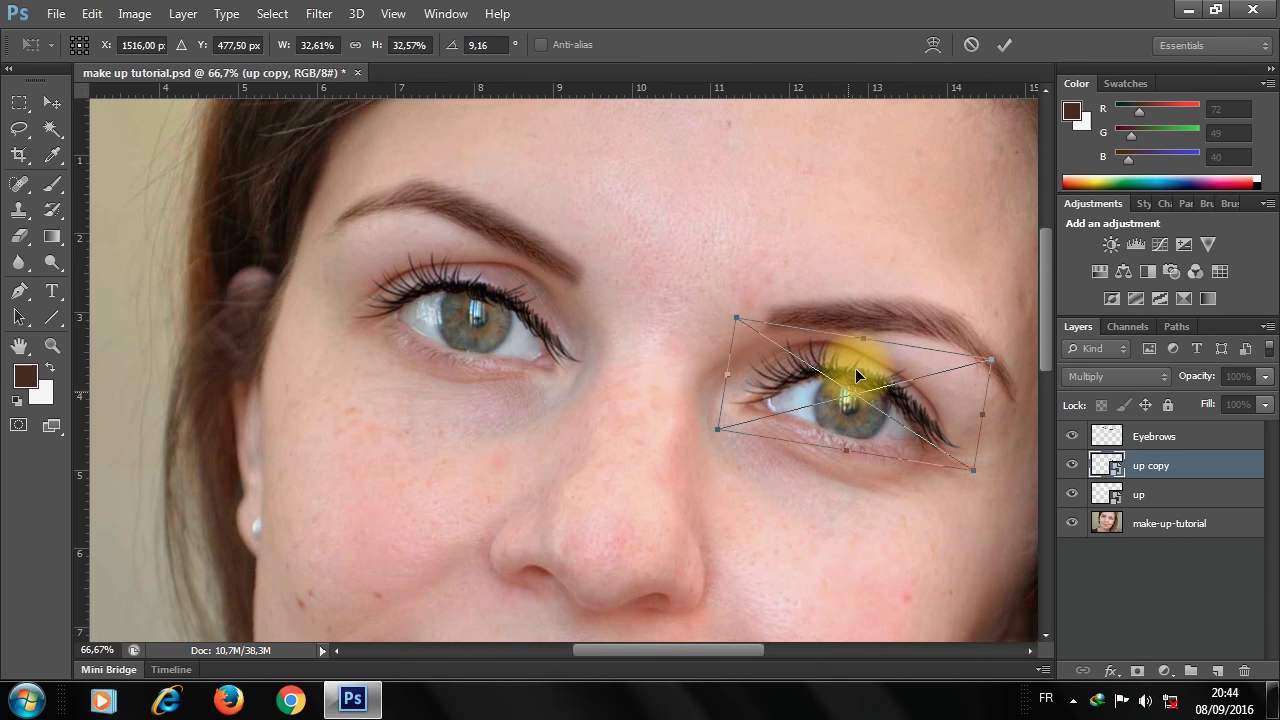
{"action": "right_click", "coordinate": [853, 374]}
{"action": "left_click", "coordinate": [900, 339]}
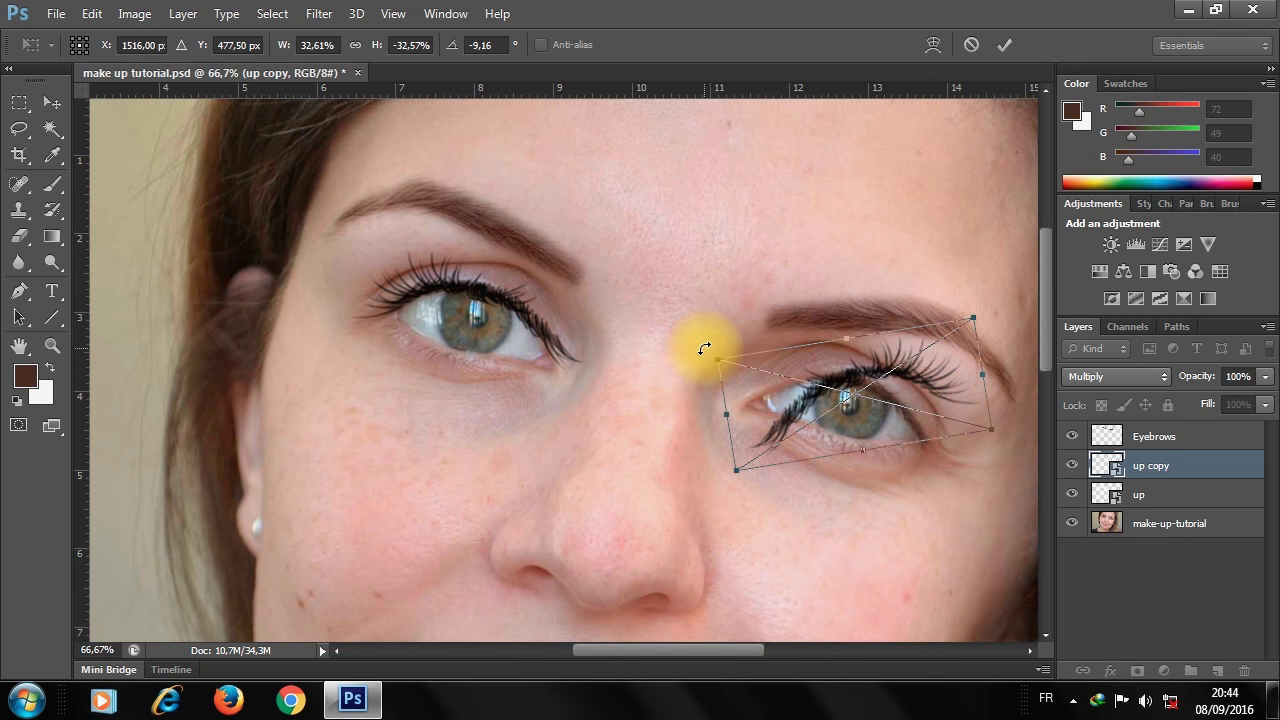
{"action": "left_click_drag", "start_coordinate": [704, 348], "coordinate": [762, 293]}
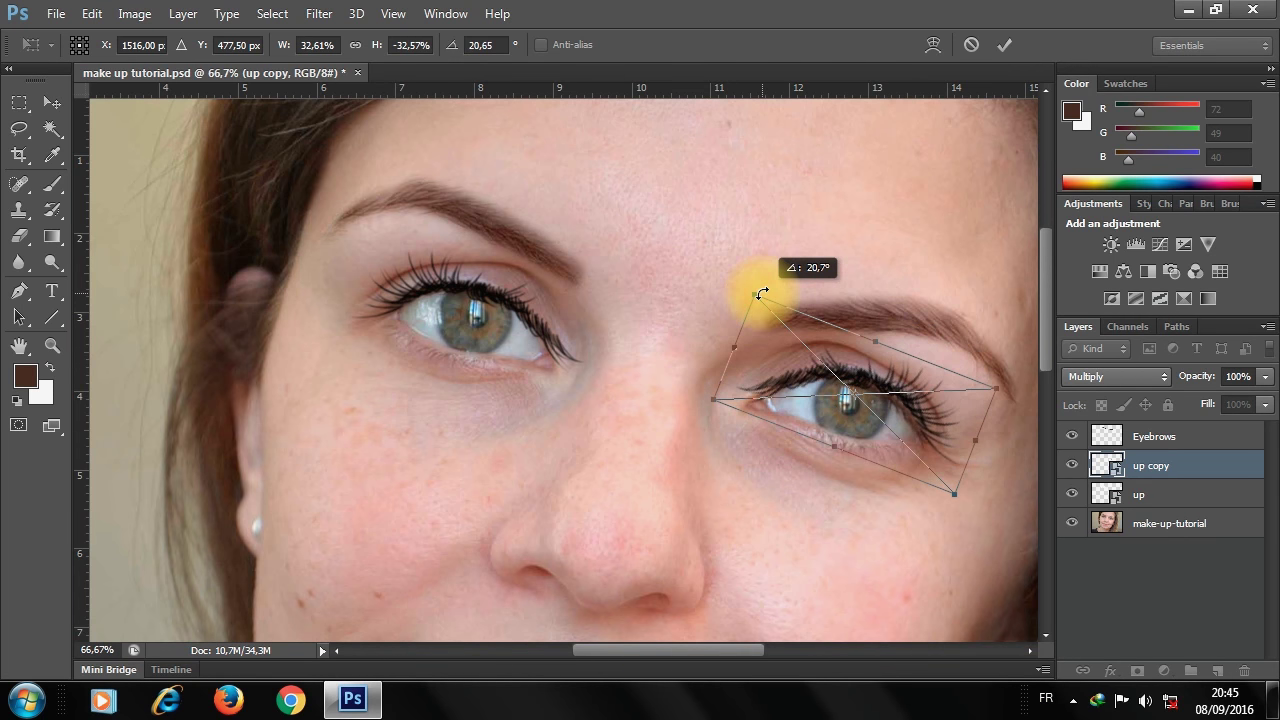
{"action": "left_click_drag", "start_coordinate": [762, 293], "coordinate": [757, 294]}
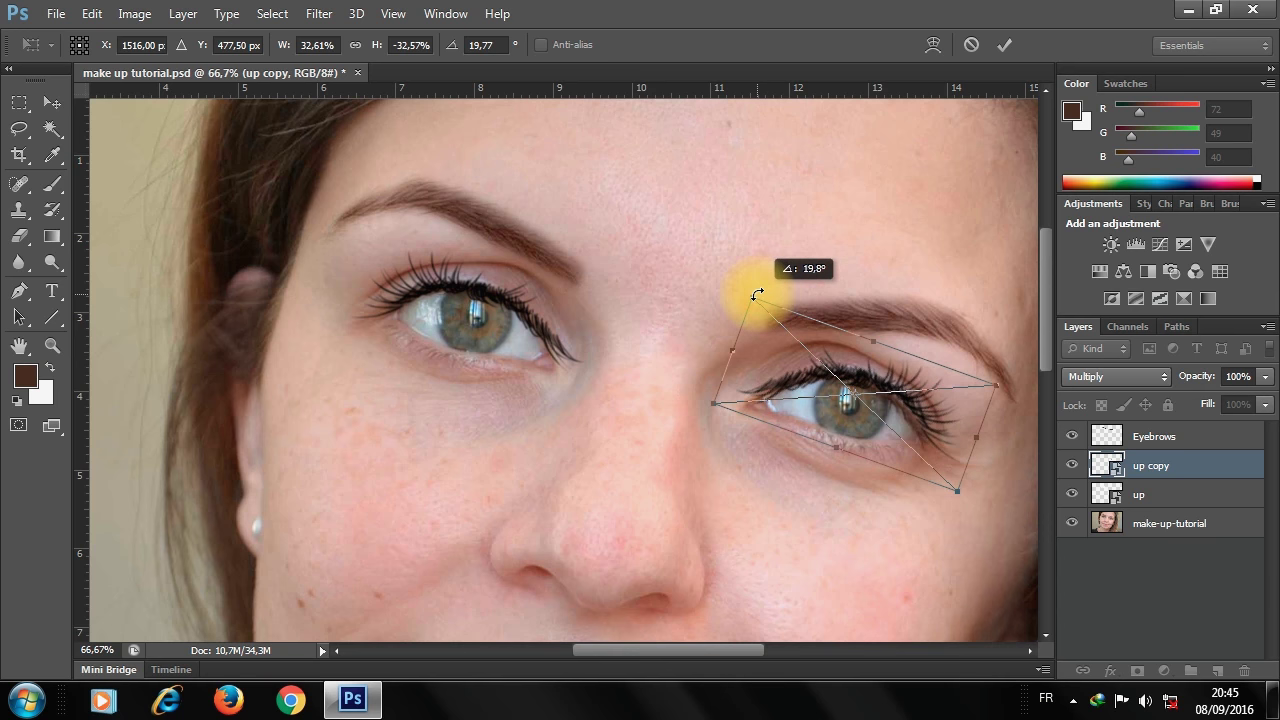
{"action": "key", "text": "Return"}
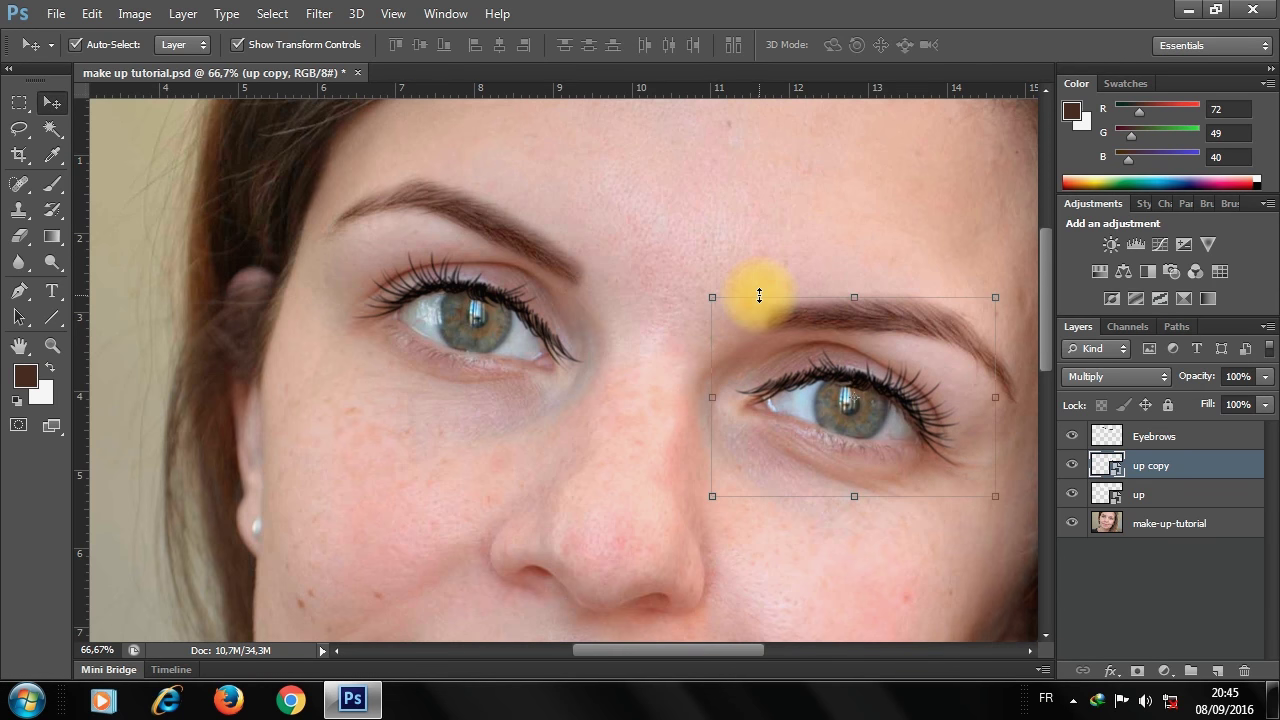
{"action": "key", "text": "Left"}
{"action": "key", "text": "Left"}
{"action": "key", "text": "Left"}
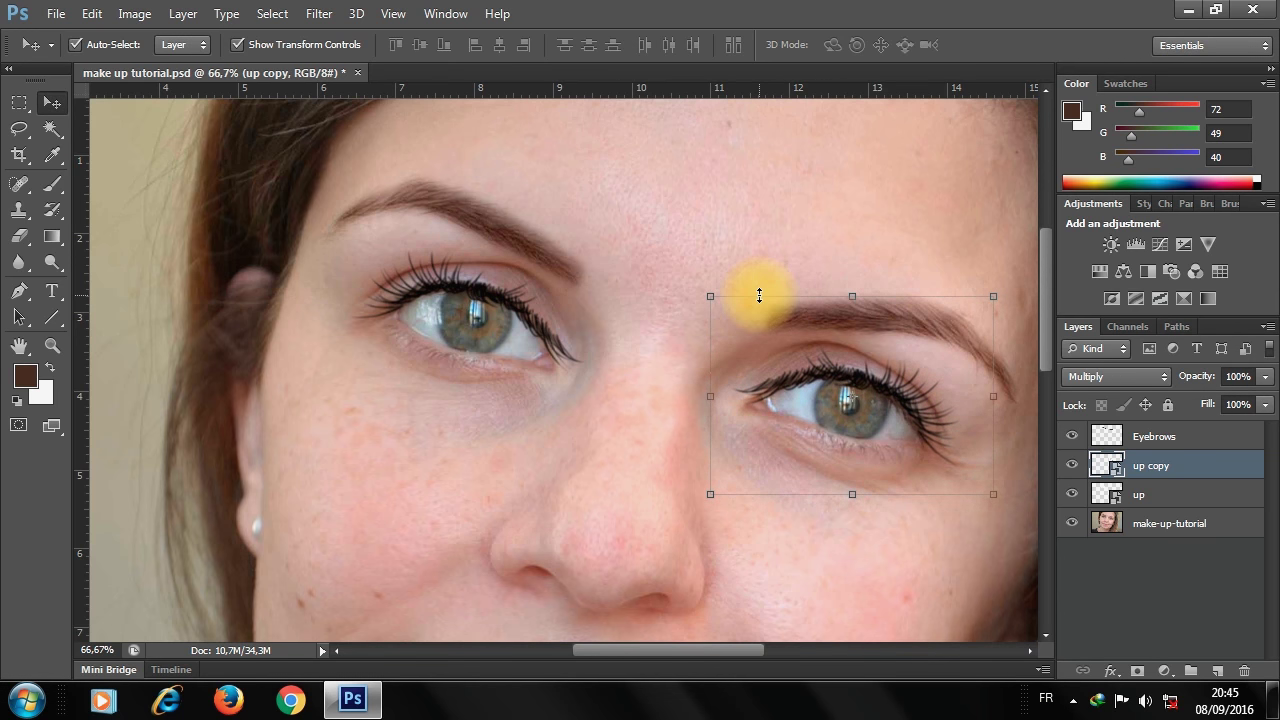
{"action": "left_click_drag", "start_coordinate": [699, 284], "coordinate": [693, 288]}
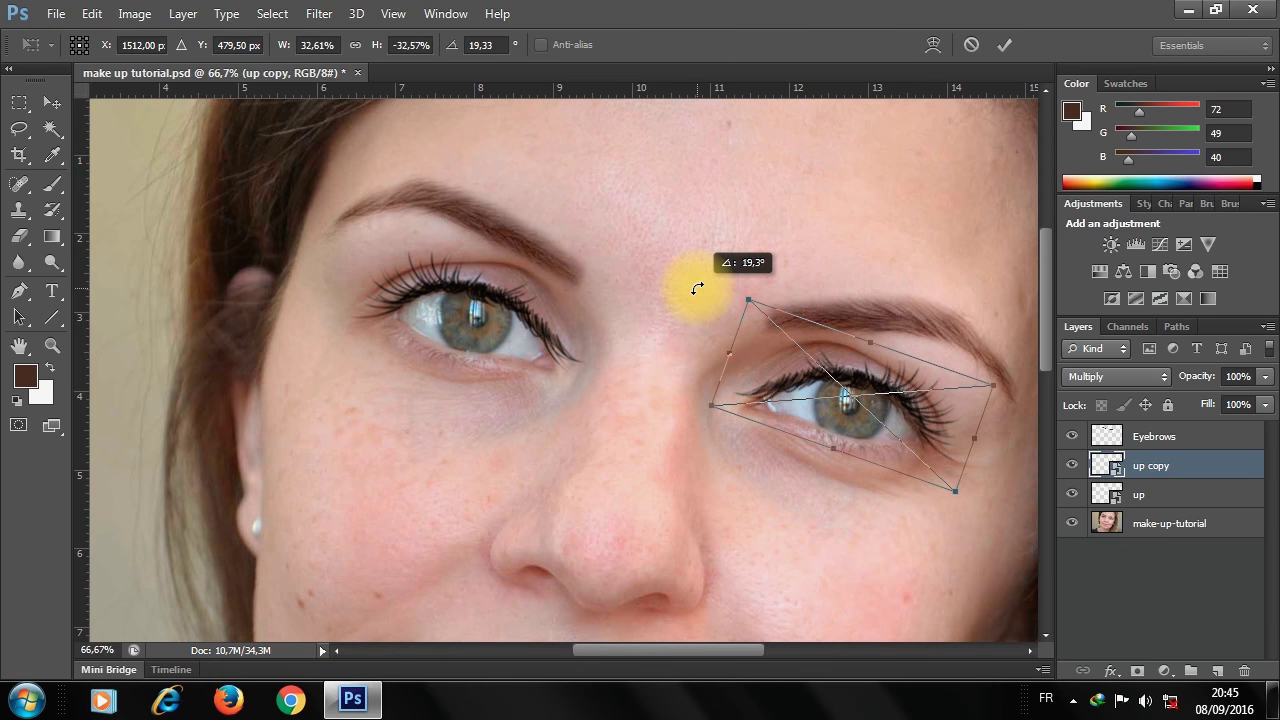
{"action": "key", "text": "Escape"}
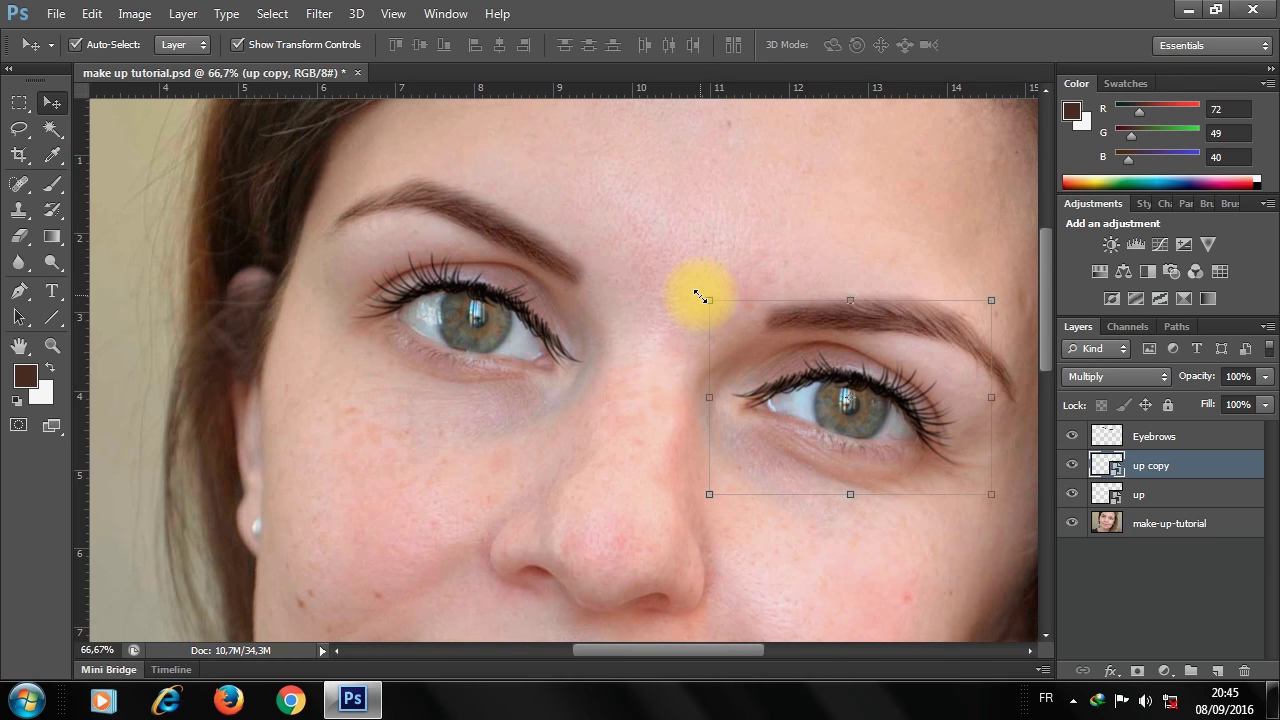
{"action": "key", "text": "Up"}
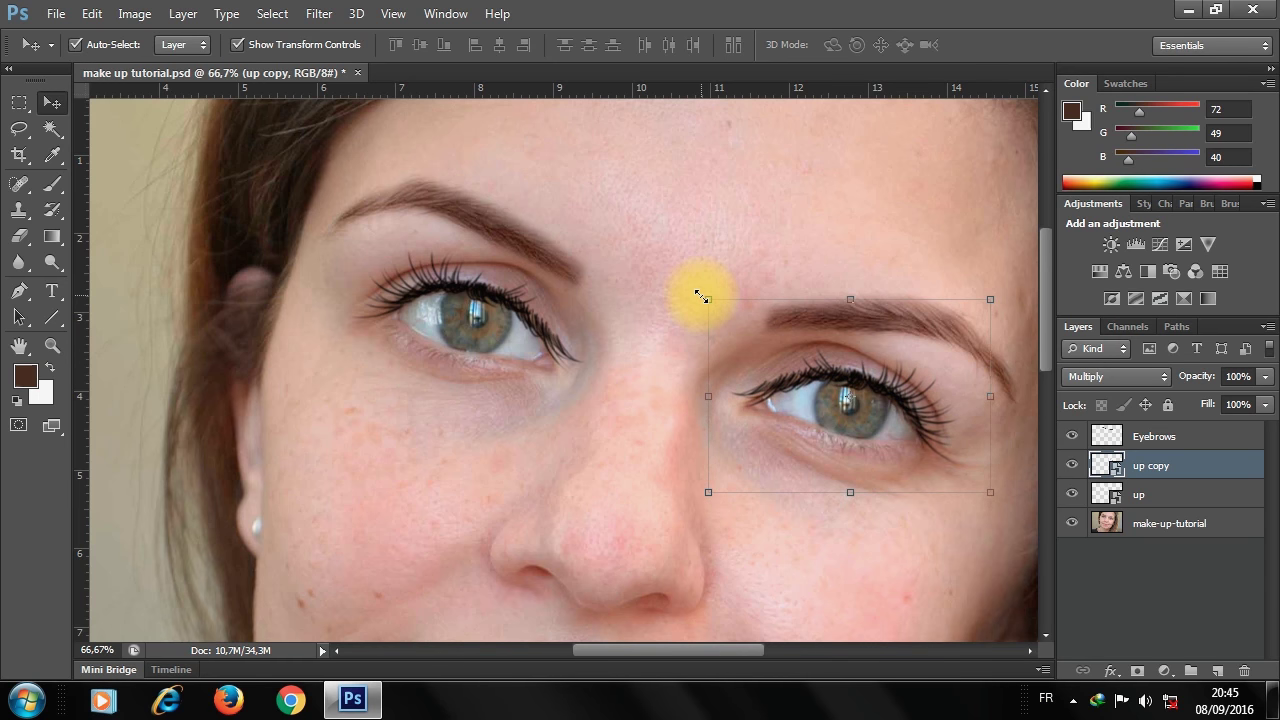
{"action": "key", "text": "Right"}
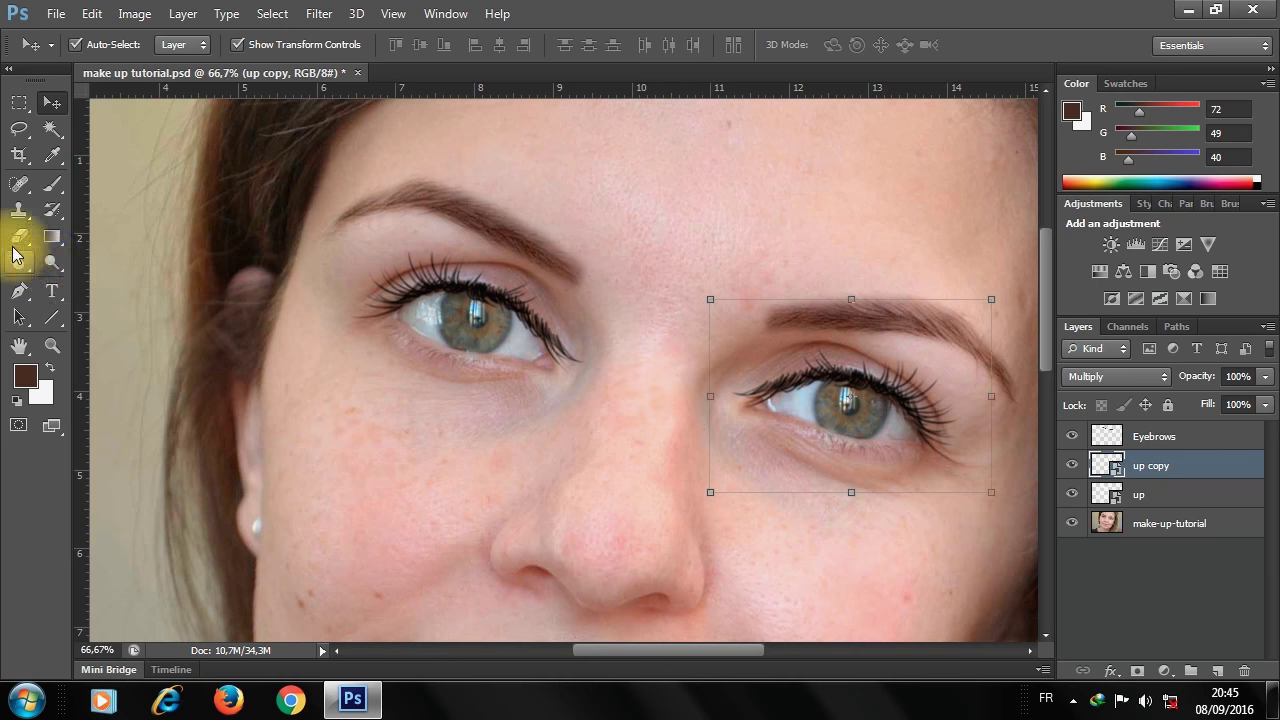
- Rasterize the up and up copy lash layers and merge them into one layer
{"action": "key", "text": "Return"}
{"action": "left_click", "coordinate": [19, 236]}
{"action": "right_click", "coordinate": [1161, 467]}
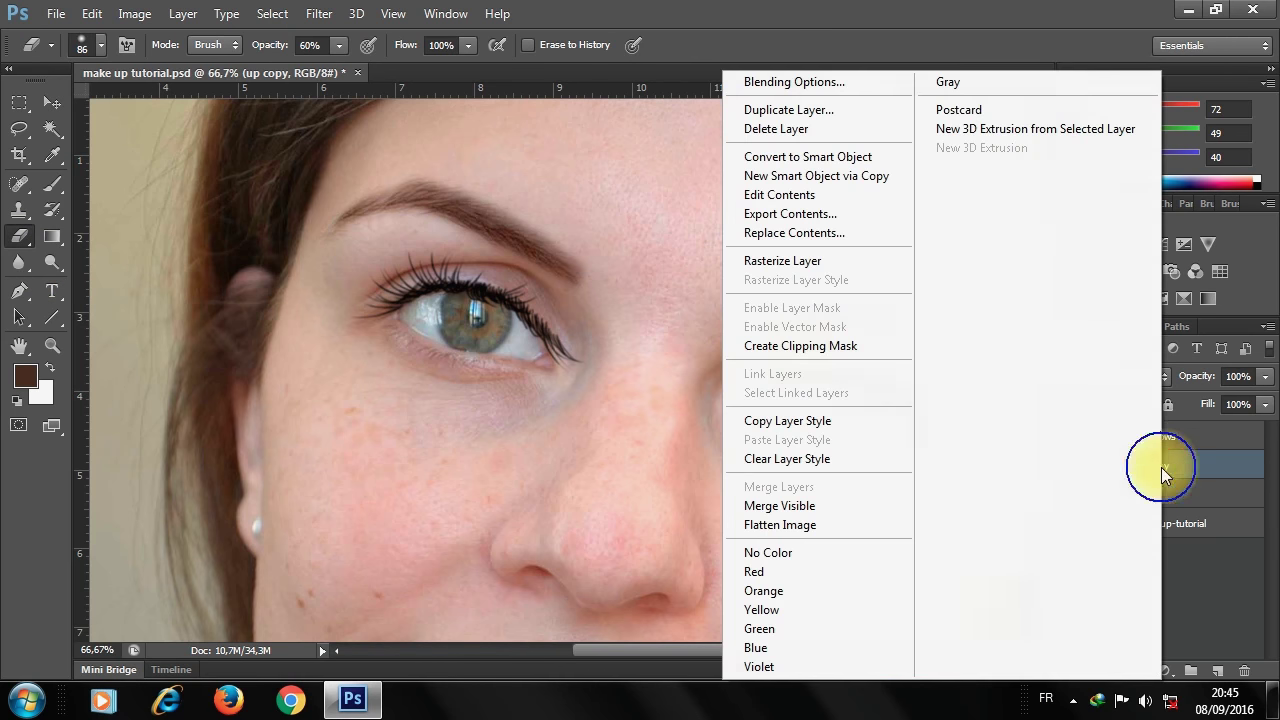
{"action": "left_click", "coordinate": [814, 267]}
{"action": "right_click", "coordinate": [1143, 492]}
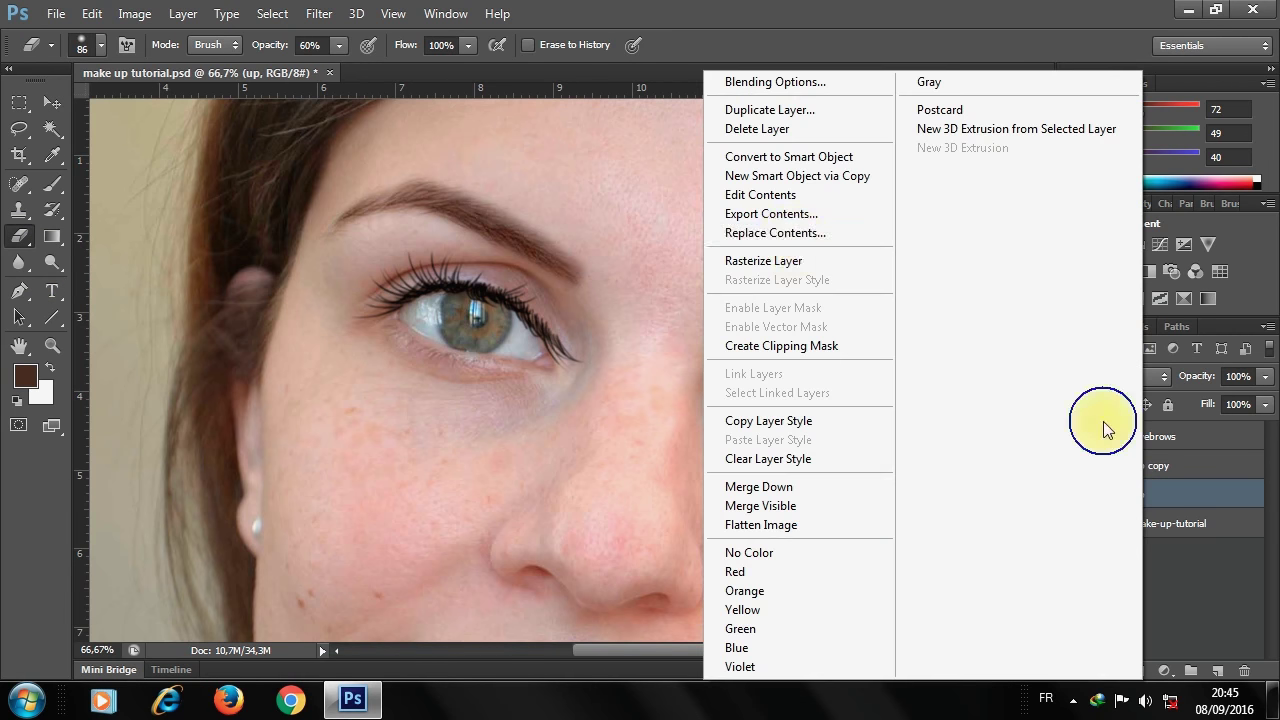
{"action": "left_click", "coordinate": [772, 263]}
{"action": "left_click", "coordinate": [1156, 476], "text": "shift"}
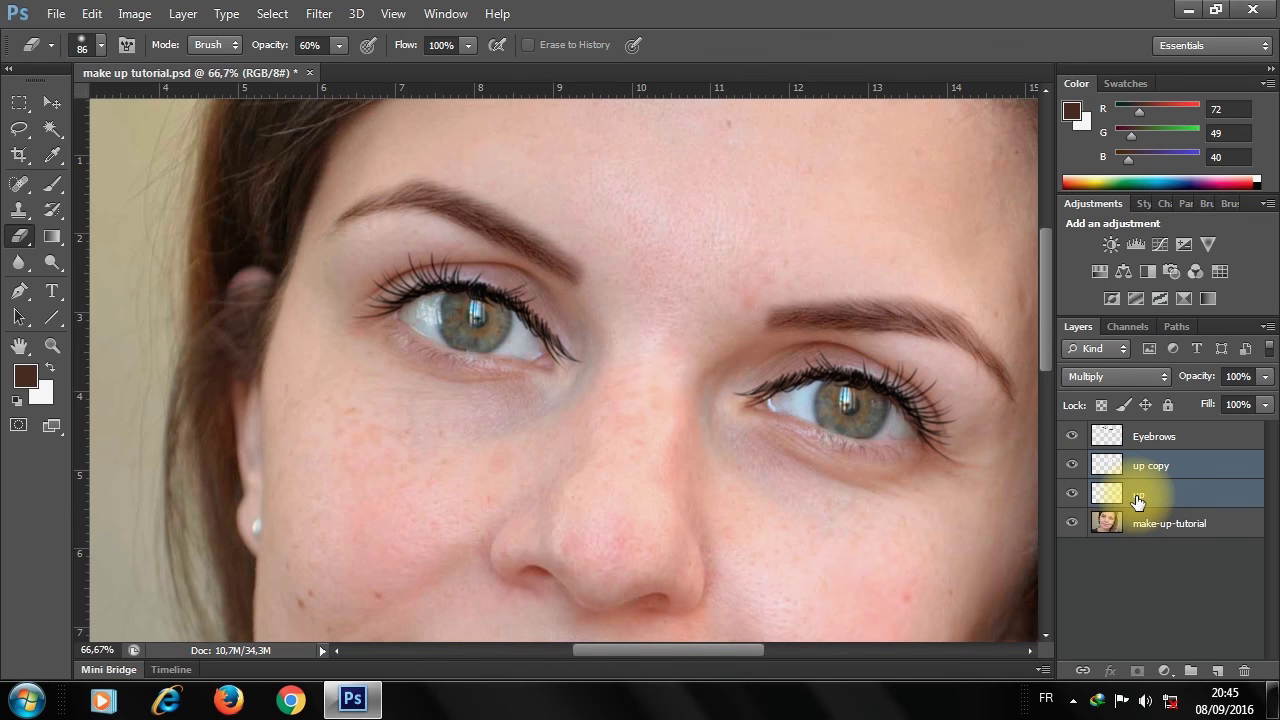
{"action": "key", "text": "ctrl+e"}
- Set the merged lash layer's blend mode to Multiply and save the document
{"action": "right_click", "coordinate": [1152, 463]}
{"action": "left_click", "coordinate": [790, 97]}
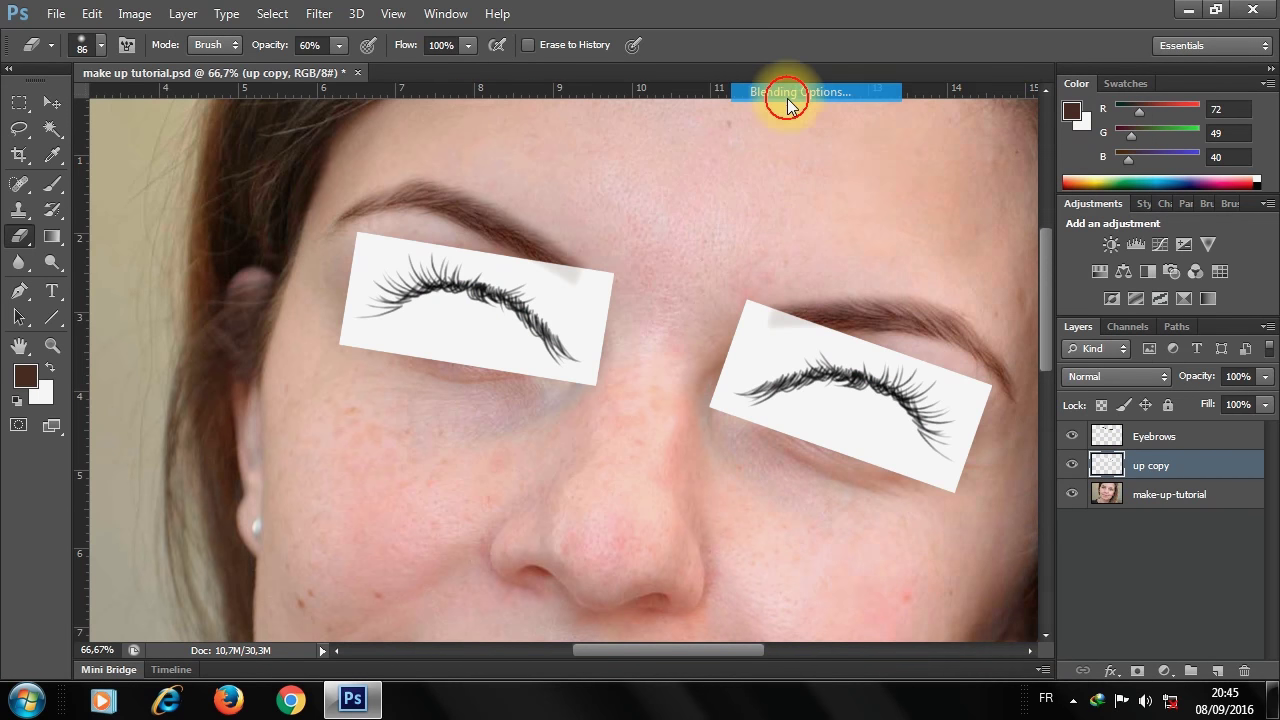
{"action": "left_click", "coordinate": [872, 204]}
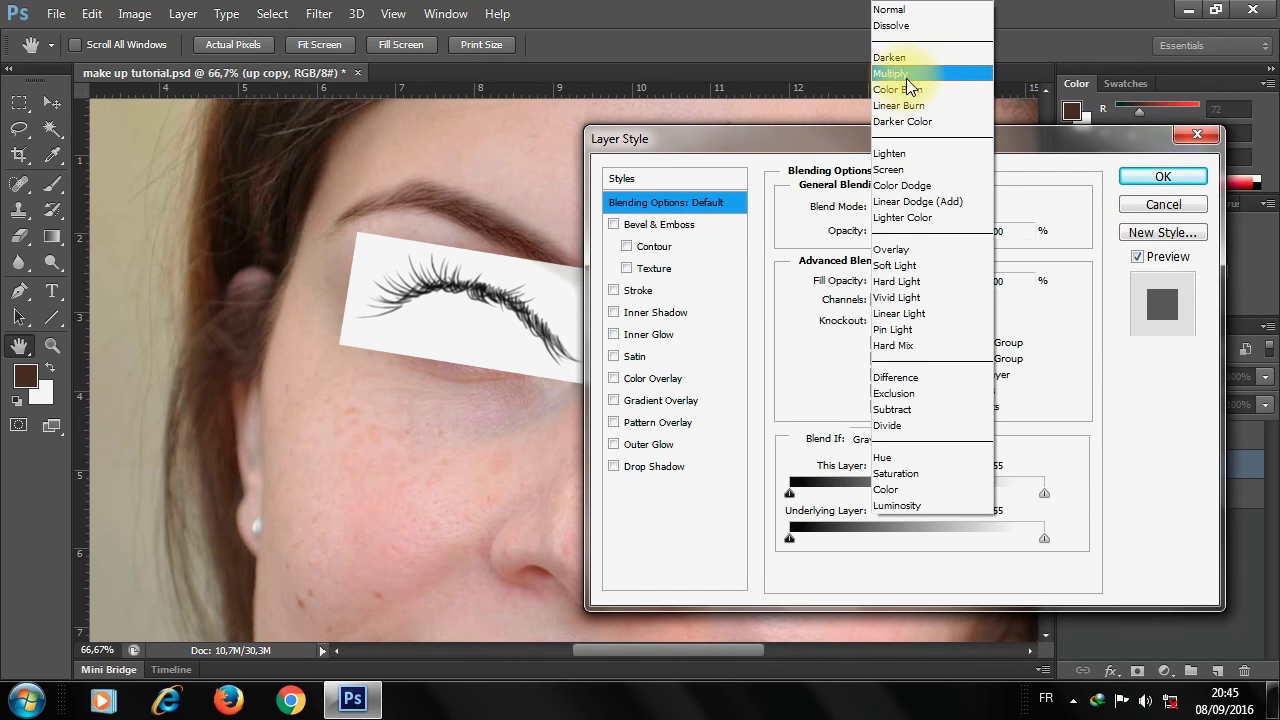
{"action": "left_click", "coordinate": [965, 75]}
{"action": "left_click", "coordinate": [1145, 180]}
{"action": "key", "text": "e"}
{"action": "key", "text": "ctrl+s"}
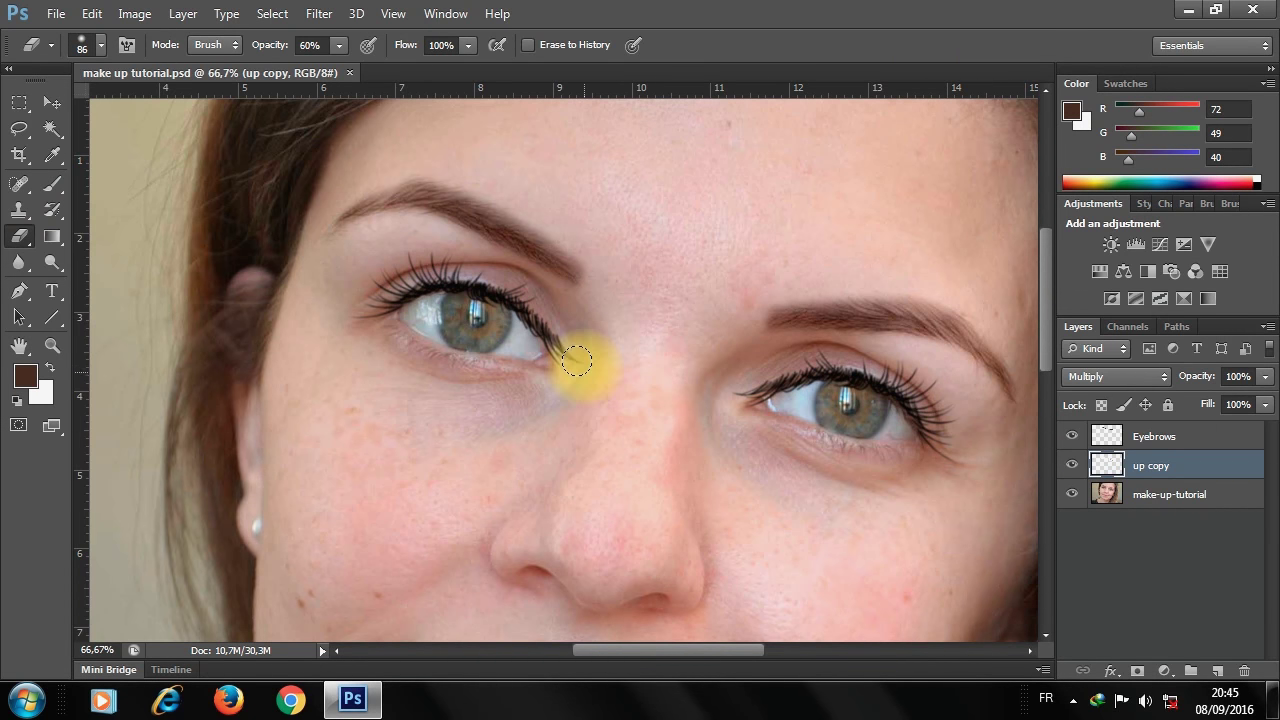
- Erase stray lash ends at the right eye's inner corner using a 74% opacity, 18% hardness eraser
{"action": "mouse_move", "coordinate": [580, 350]}
{"action": "left_mouse_down"}
{"action": "mouse_move", "coordinate": [571, 374]}
{"action": "mouse_move", "coordinate": [540, 369]}
{"action": "mouse_move", "coordinate": [557, 369]}
{"action": "left_mouse_up"}
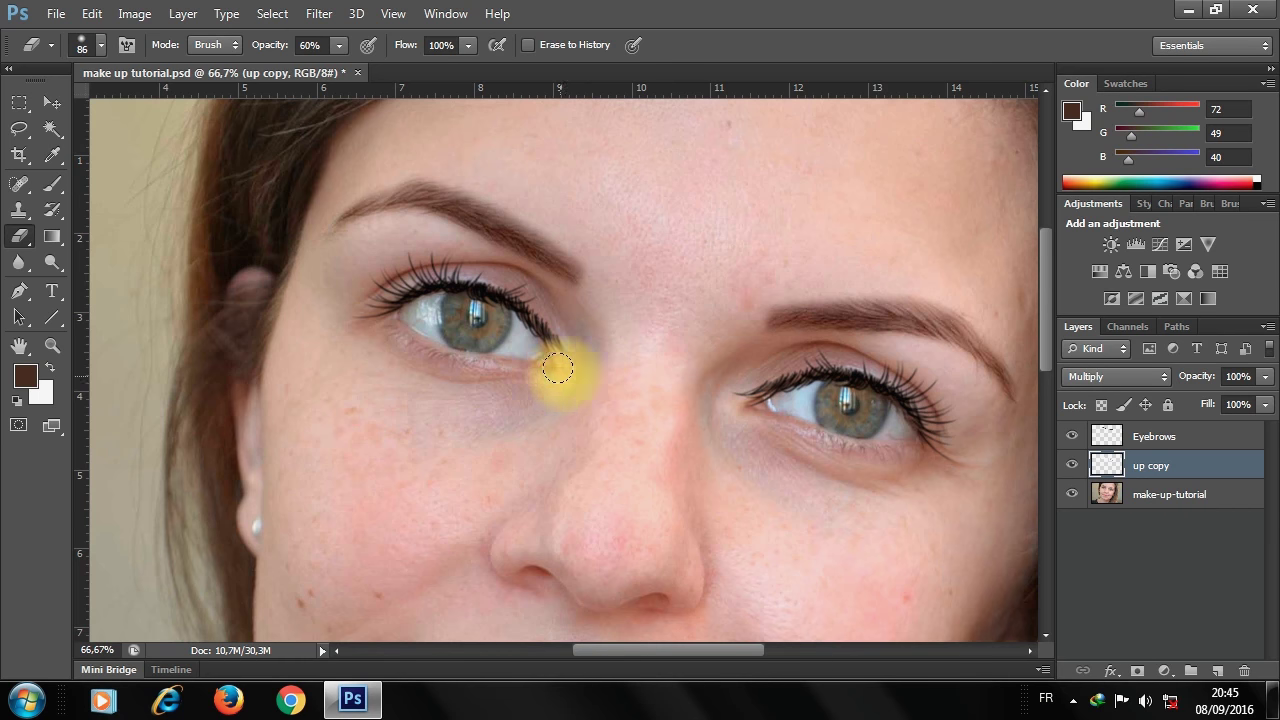
{"action": "left_click", "coordinate": [101, 45]}
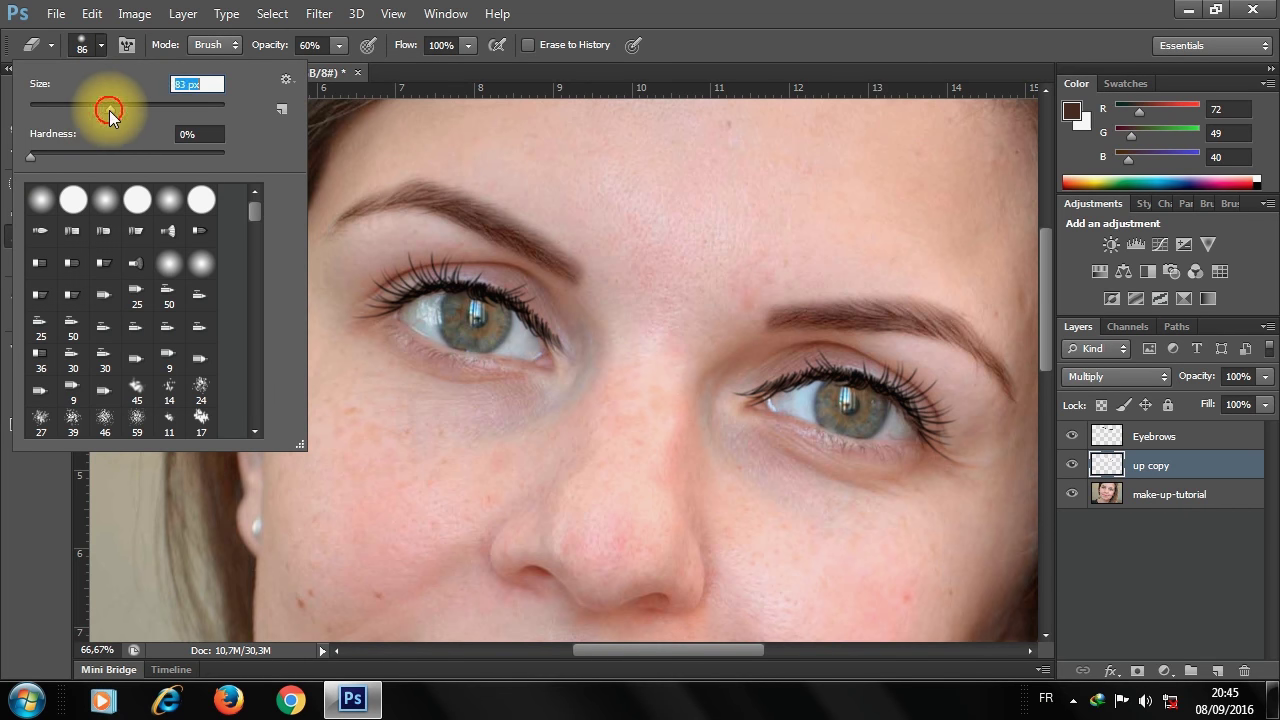
{"action": "left_click_drag", "start_coordinate": [334, 47], "coordinate": [351, 63]}
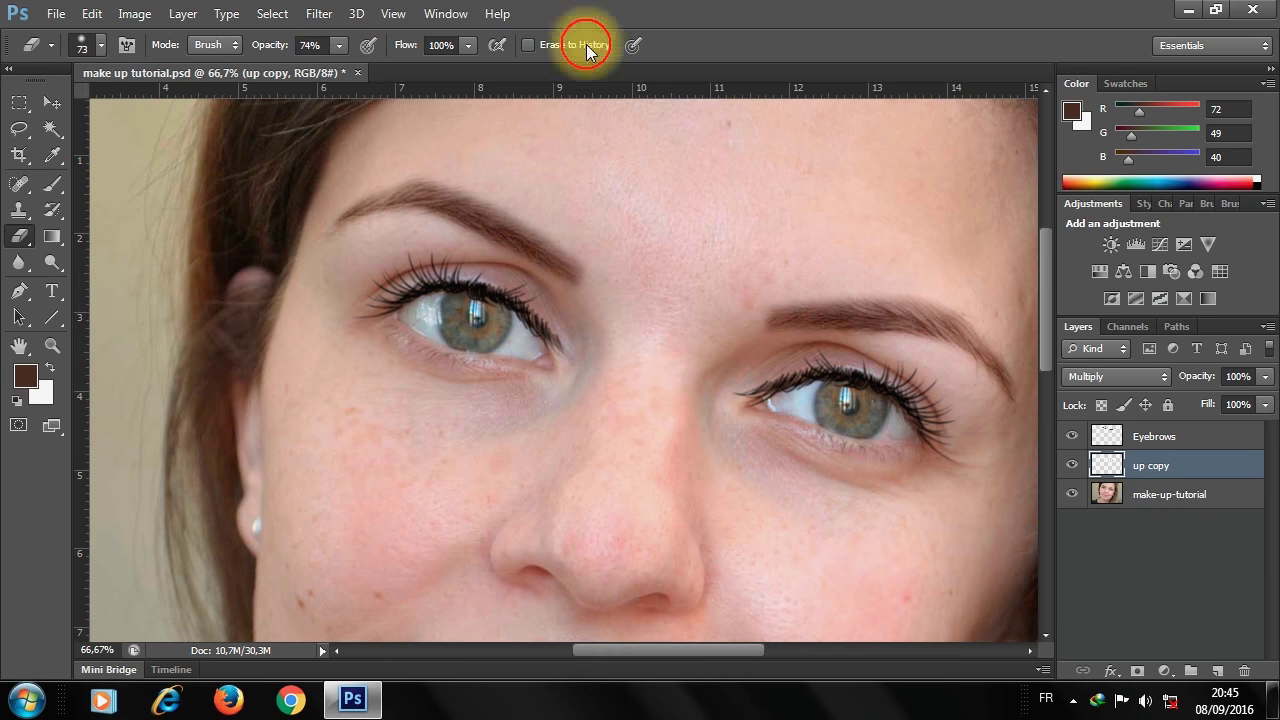
{"action": "mouse_move", "coordinate": [580, 355]}
{"action": "left_mouse_down"}
{"action": "mouse_move", "coordinate": [580, 374]}
{"action": "mouse_move", "coordinate": [571, 332]}
{"action": "left_mouse_up"}
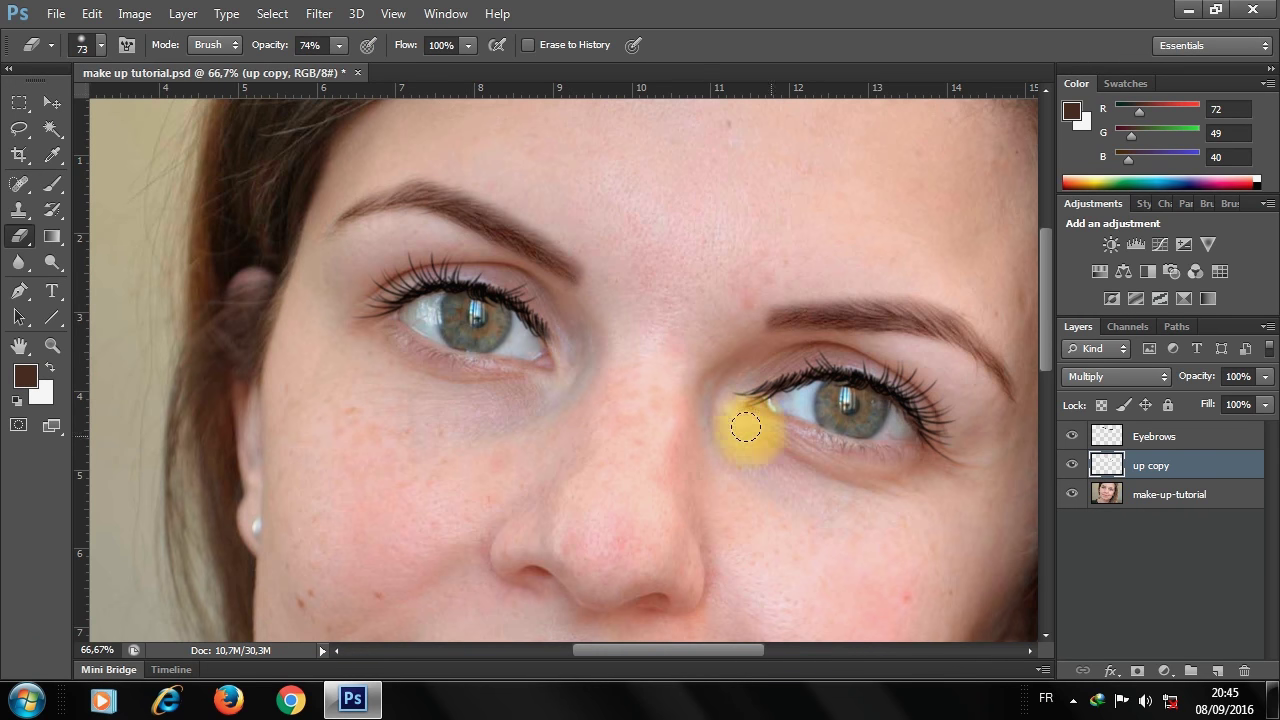
{"action": "left_click", "coordinate": [100, 45]}
{"action": "left_click", "coordinate": [49, 143]}
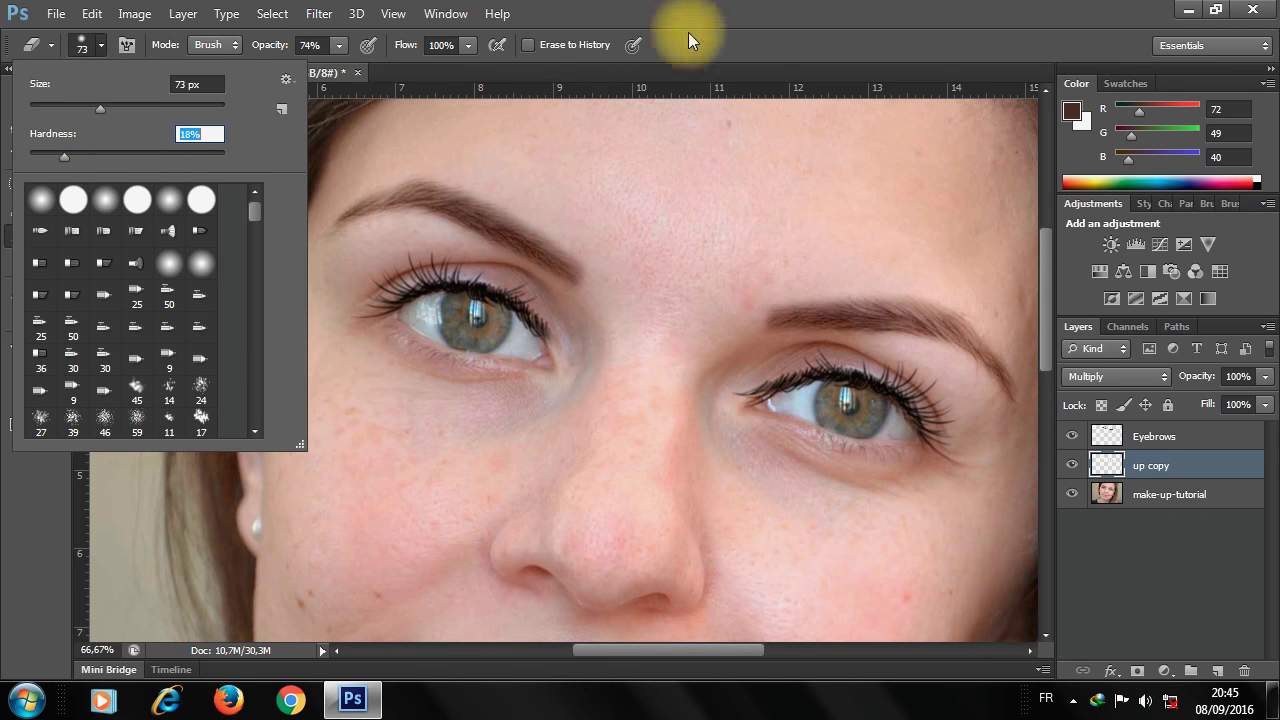
{"action": "left_click", "coordinate": [689, 40]}
- Erase more lash pixels at the inner corner, fading the lashes upward from it
{"action": "left_click_drag", "start_coordinate": [571, 319], "coordinate": [609, 357]}
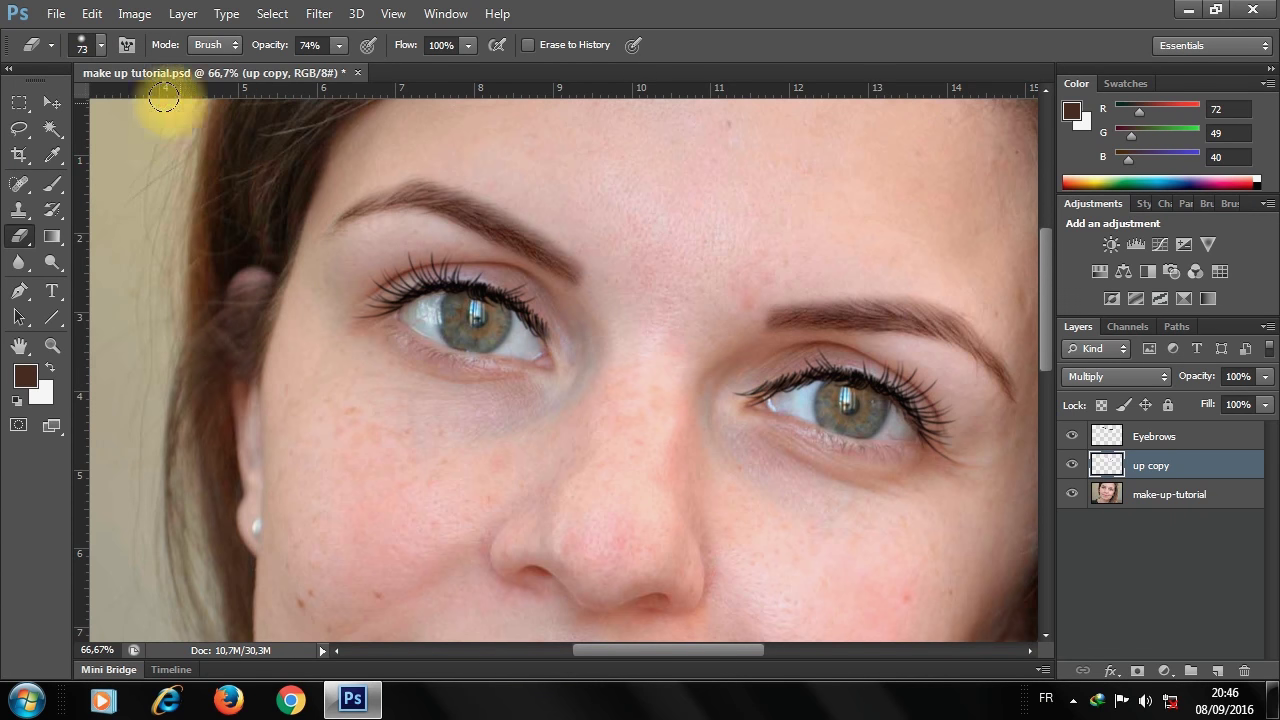
{"action": "left_click", "coordinate": [100, 45]}
{"action": "left_click", "coordinate": [114, 153]}
{"action": "left_click", "coordinate": [745, 400]}
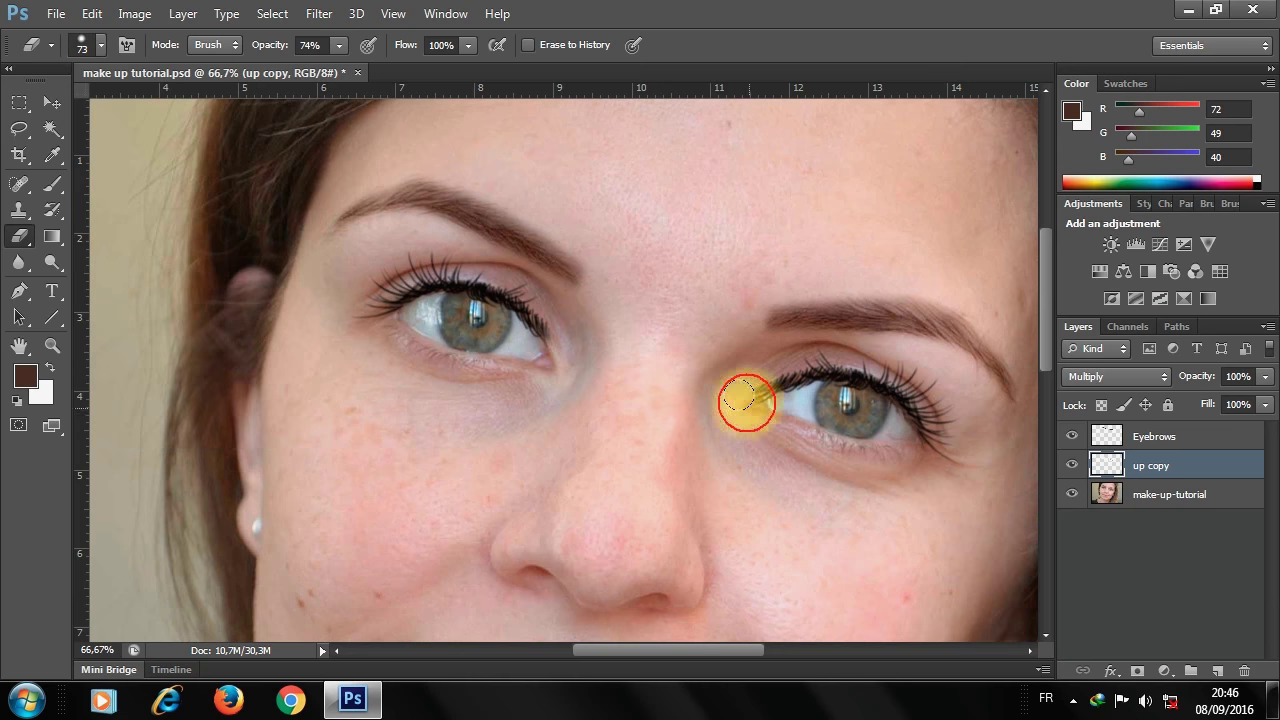
{"action": "left_click_drag", "start_coordinate": [744, 407], "coordinate": [743, 371]}
{"action": "left_click", "coordinate": [748, 363]}
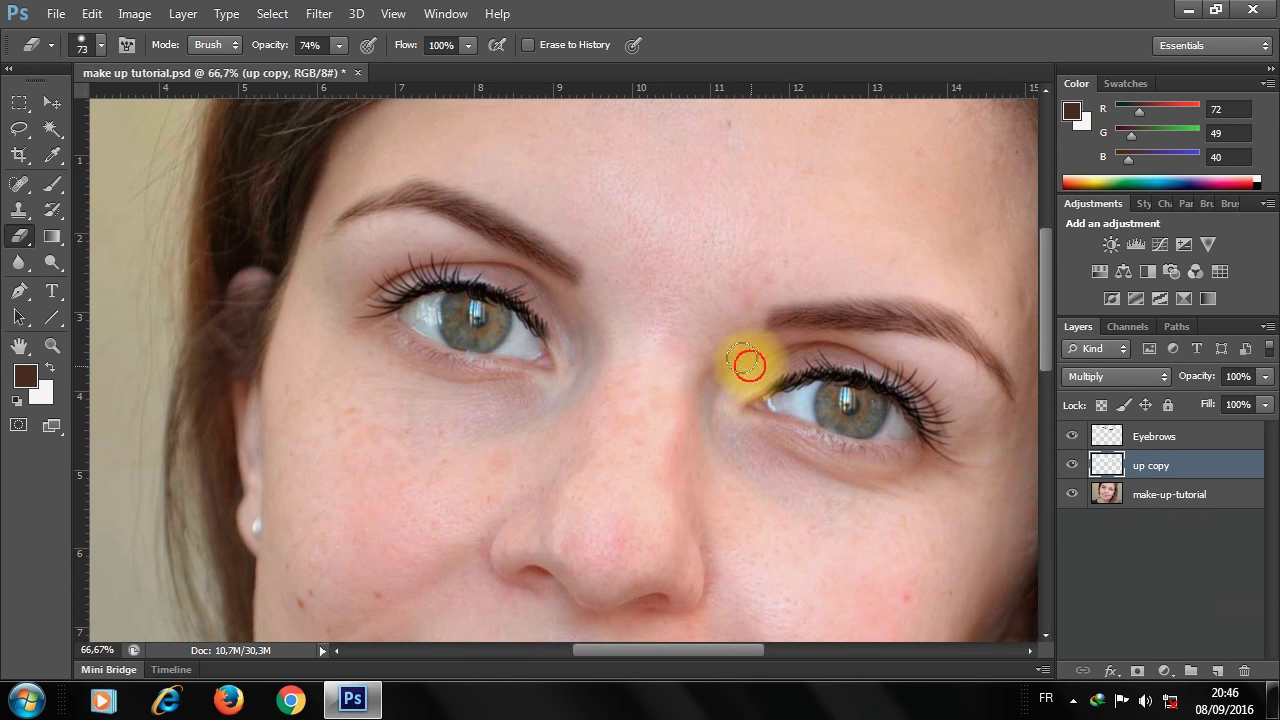
- Zoom out, select the make-up-tutorial photo layer, and save the document
{"action": "left_click", "coordinate": [571, 451], "text": "alt"}
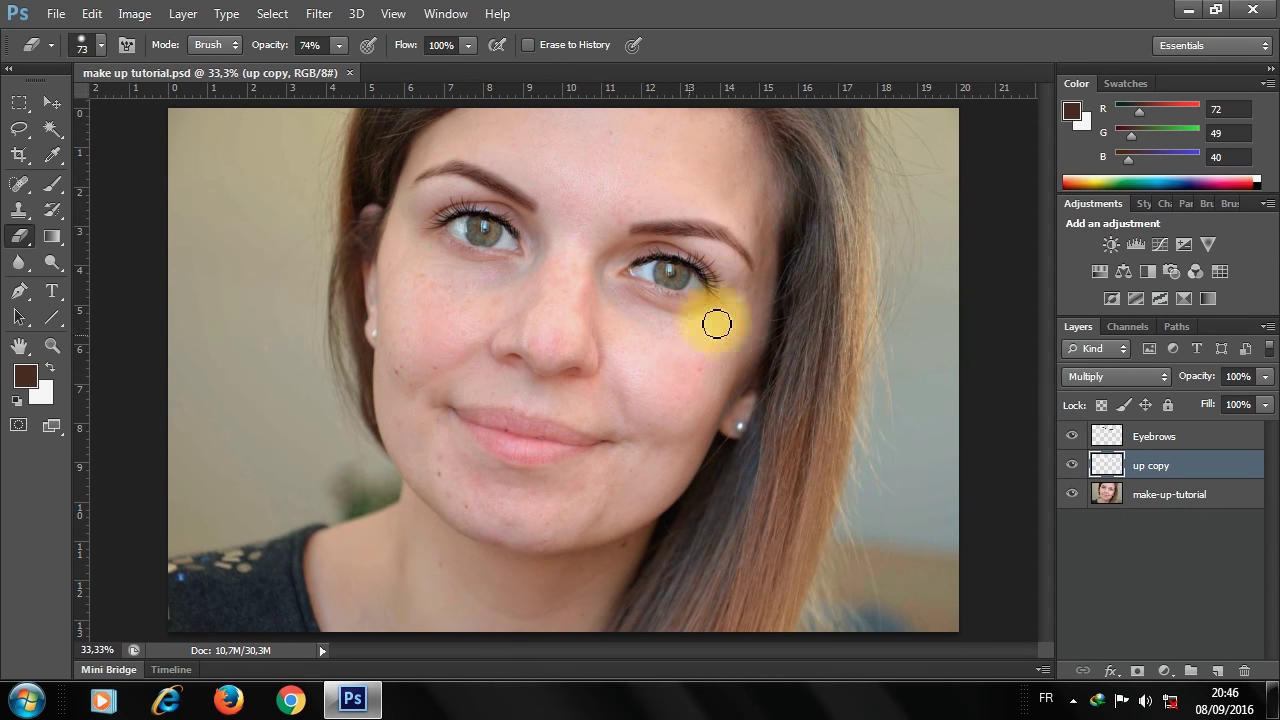
{"action": "left_click", "coordinate": [1151, 434]}
{"action": "left_click", "coordinate": [1145, 465]}
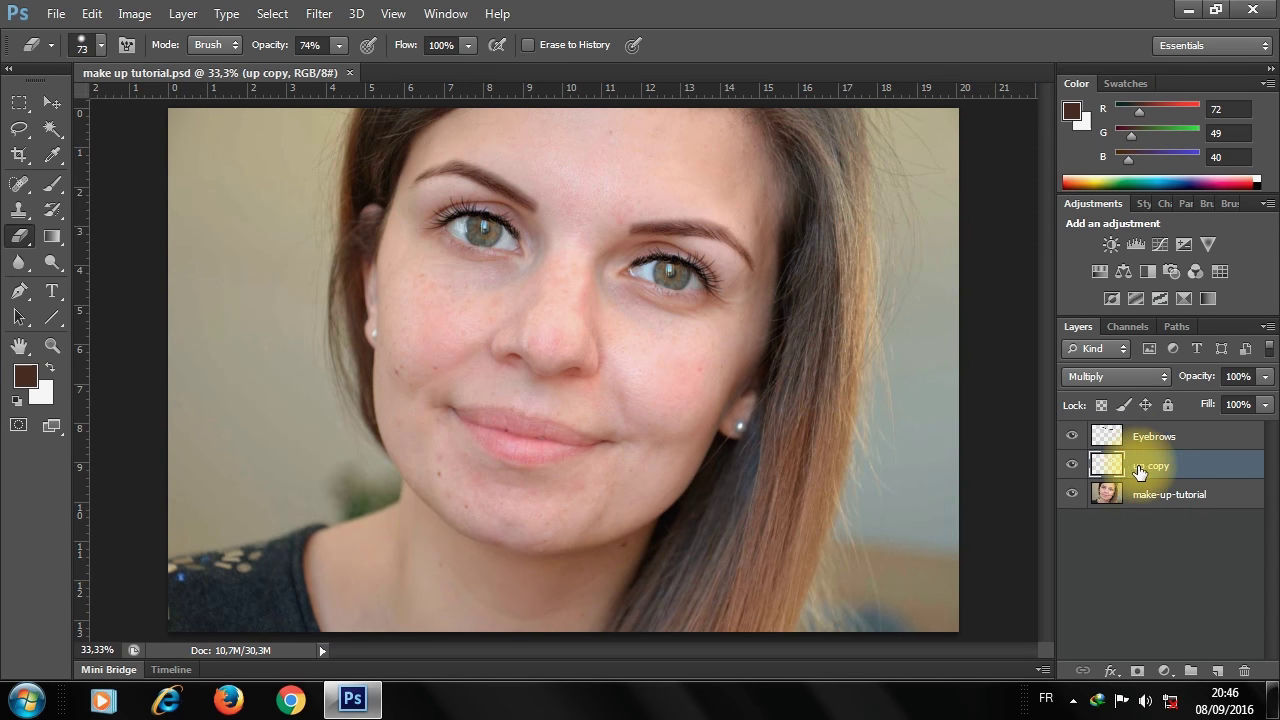
{"action": "left_click", "coordinate": [52, 102]}
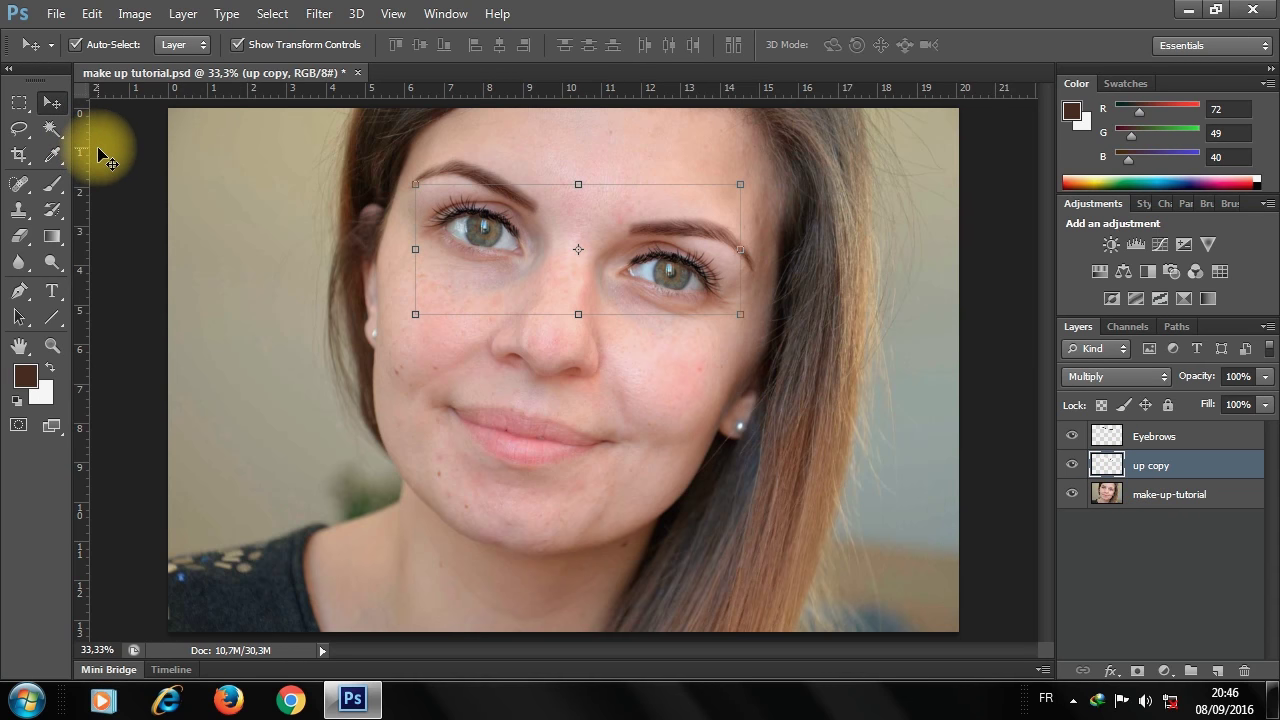
{"action": "left_click", "coordinate": [749, 429]}
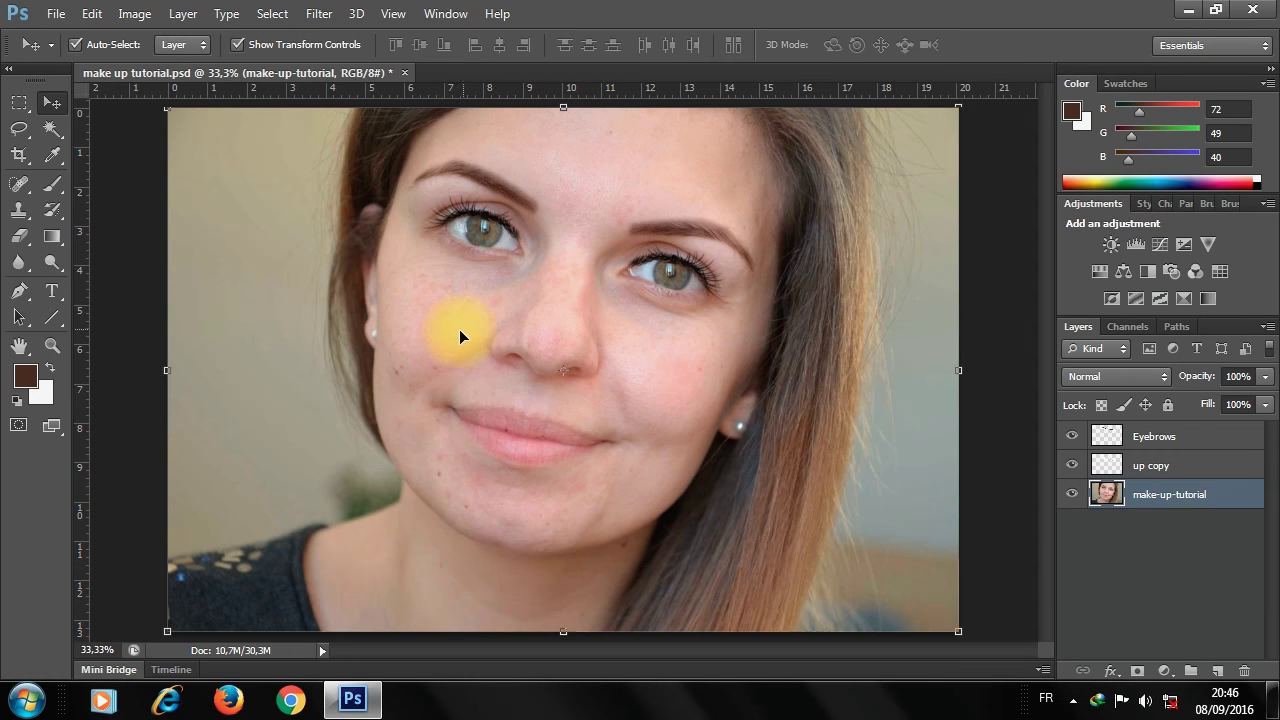
{"action": "key", "text": "ctrl+s"}
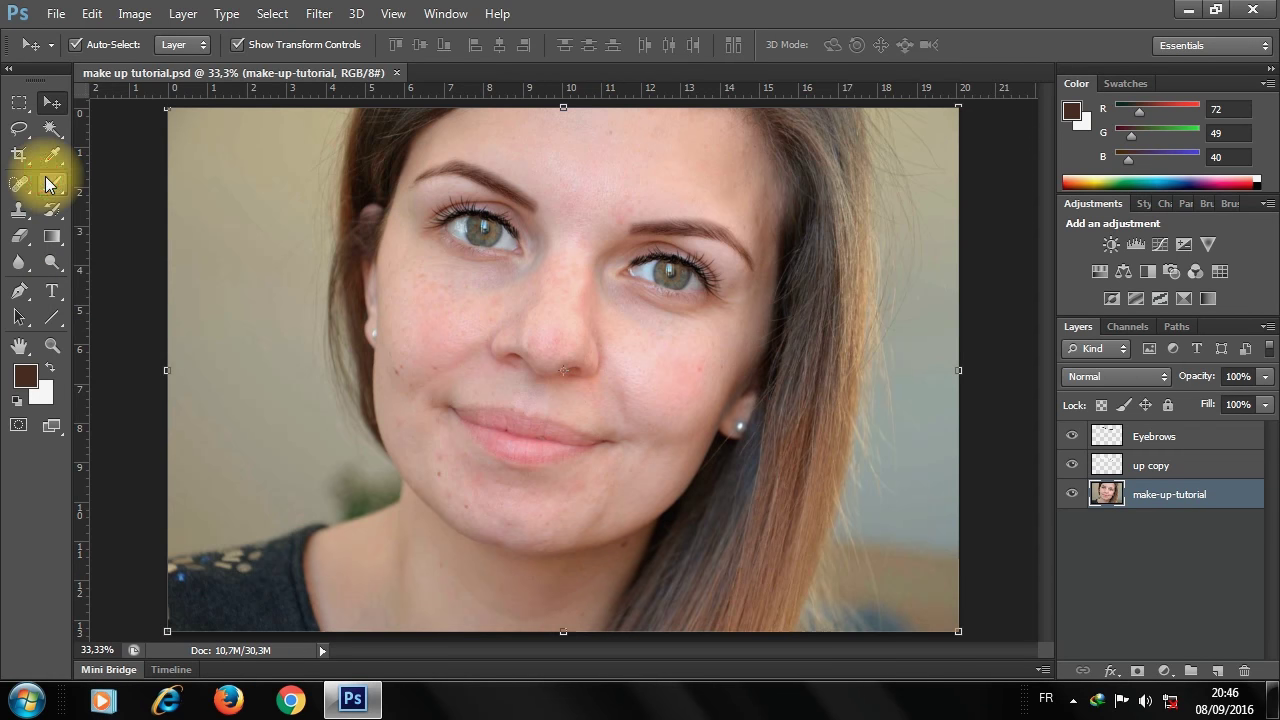
{"action": "left_click", "coordinate": [52, 184]}
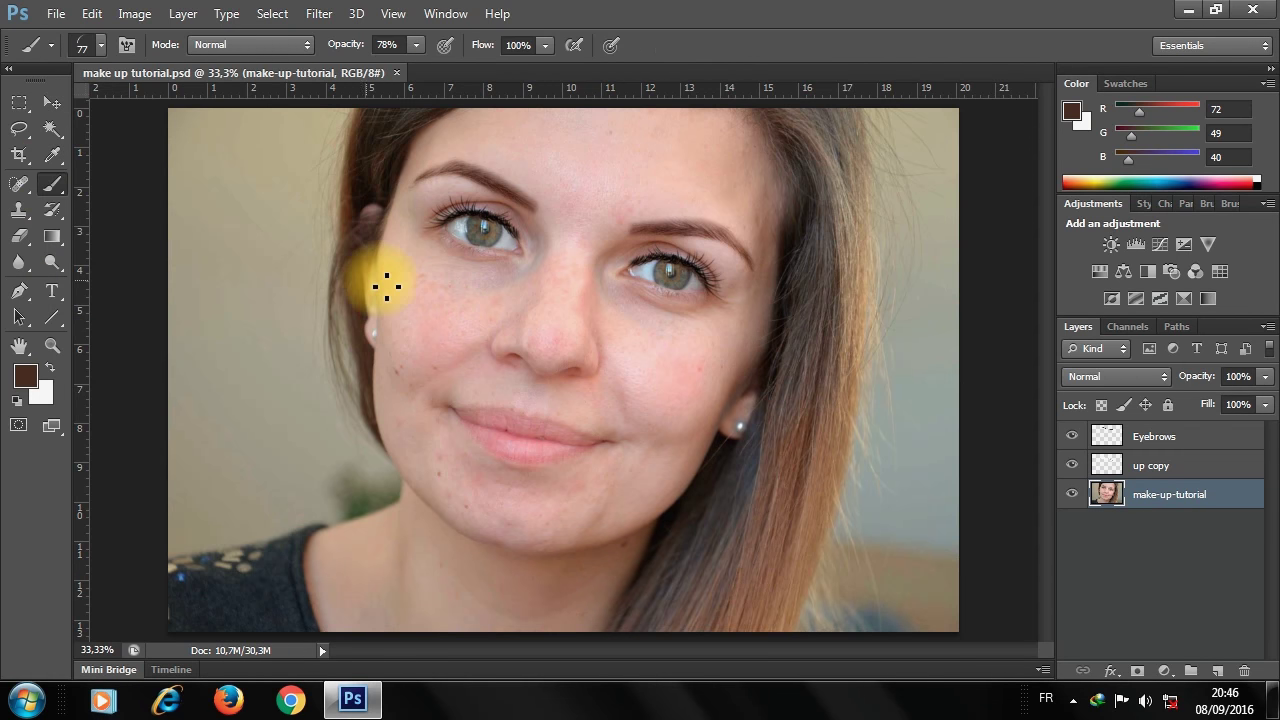
- Load the Dune Grass brush tip at 112 px and show the Brush settings panel
{"action": "left_click", "coordinate": [103, 47]}
{"action": "left_click_drag", "start_coordinate": [255, 210], "coordinate": [256, 228]}
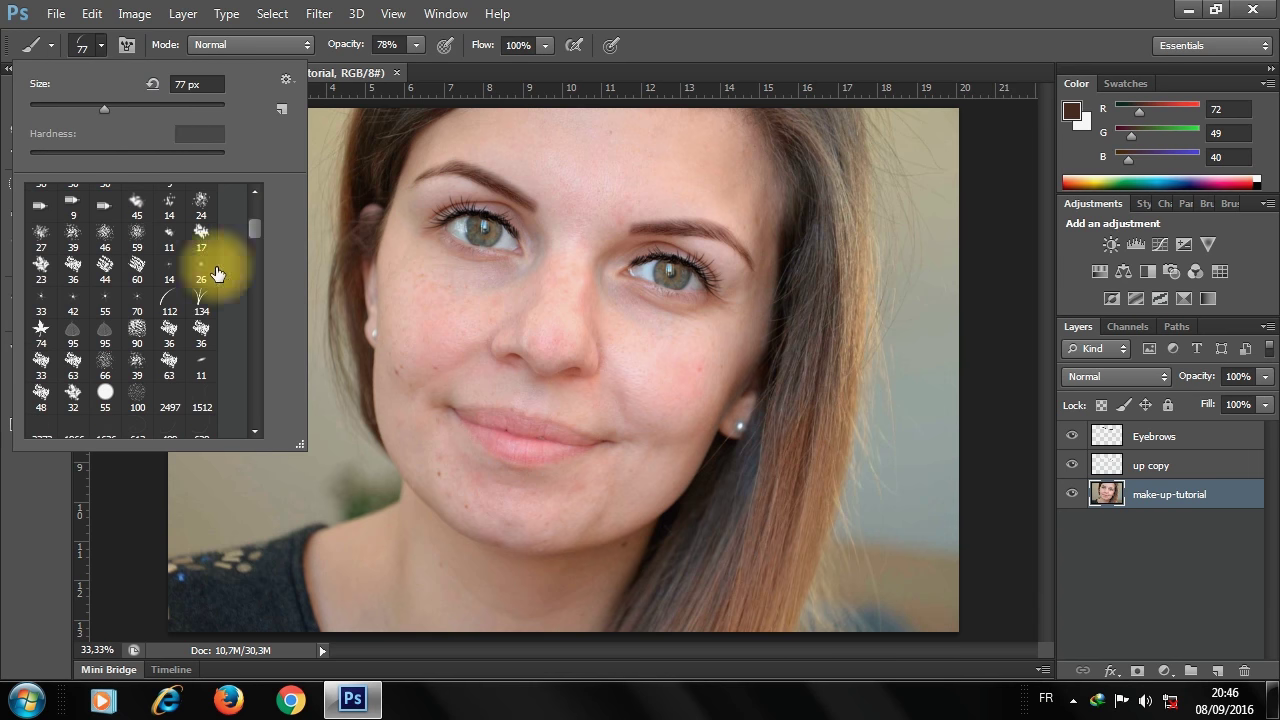
{"action": "double_click", "coordinate": [169, 300]}
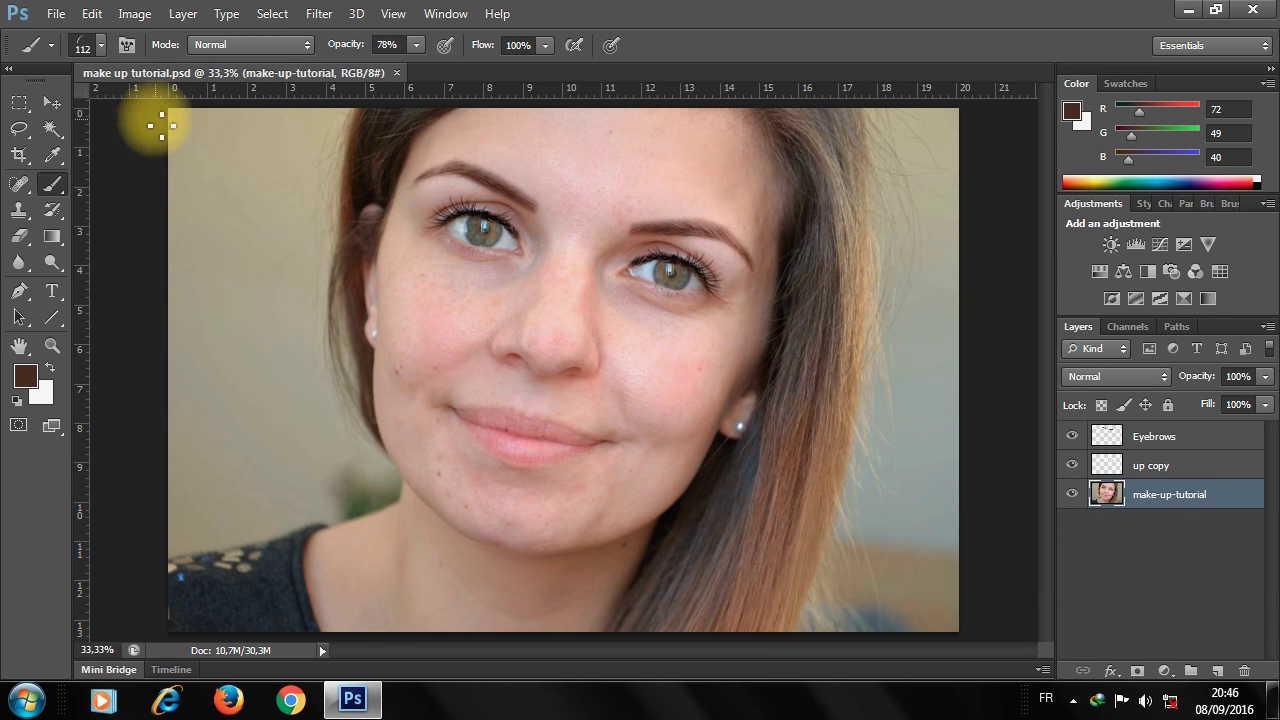
{"action": "left_click", "coordinate": [126, 46]}
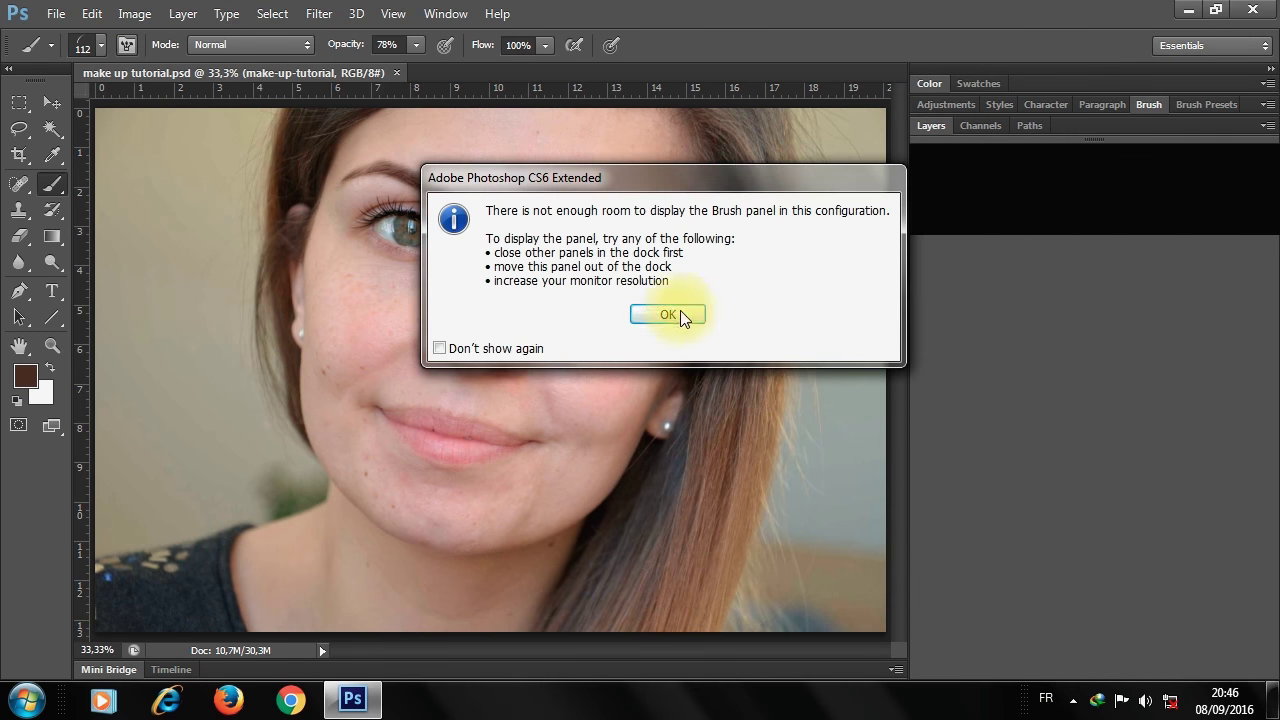
{"action": "left_click", "coordinate": [665, 316]}
{"action": "left_click", "coordinate": [1110, 104]}
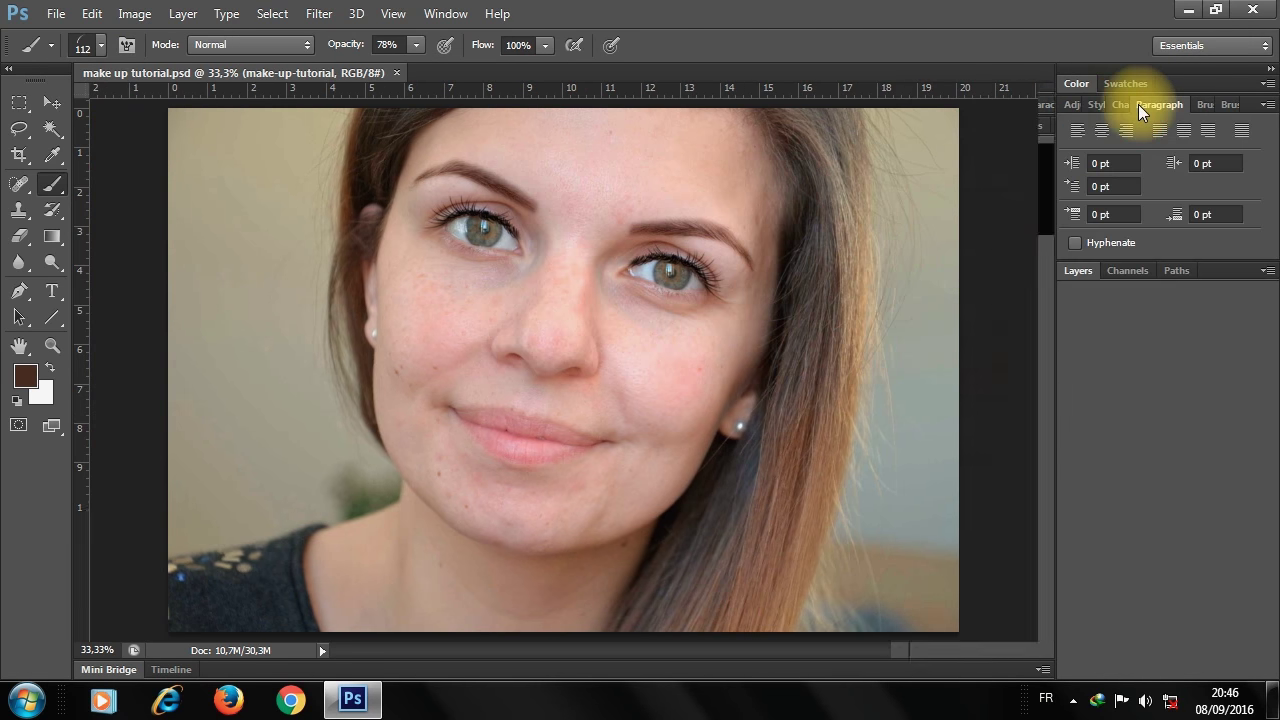
{"action": "left_click", "coordinate": [1202, 105]}
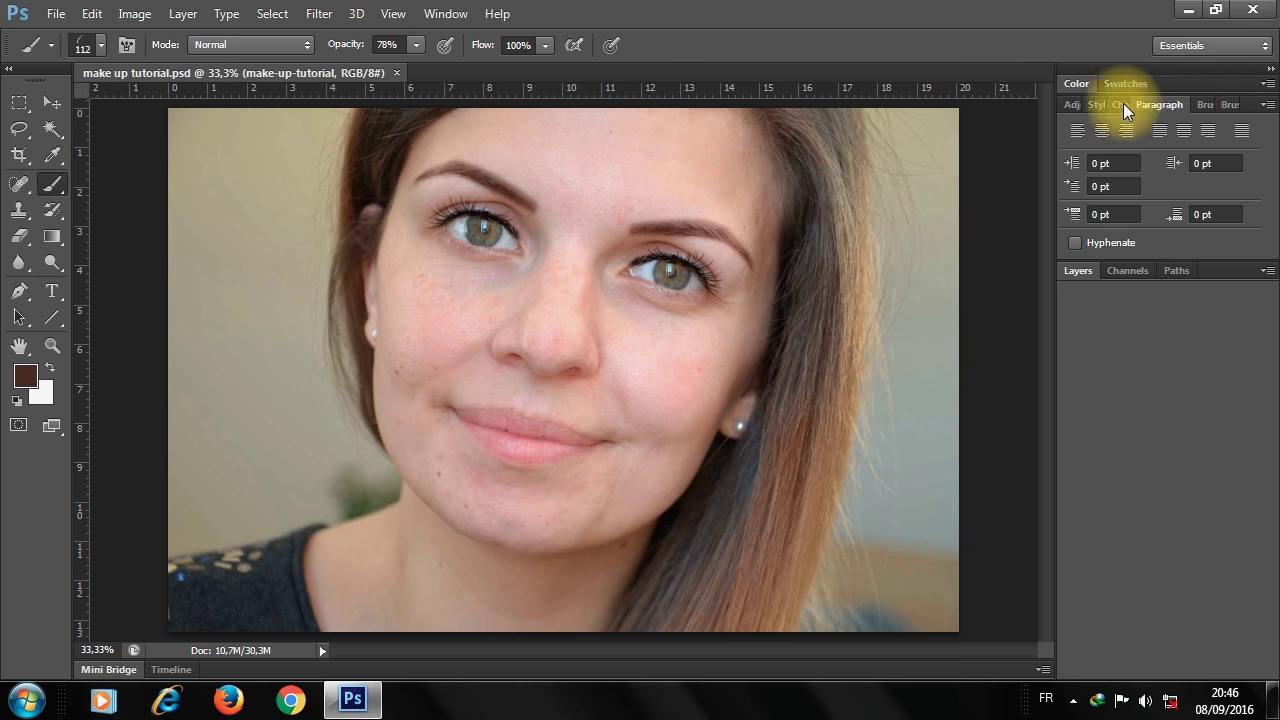
{"action": "left_click", "coordinate": [1153, 107]}
{"action": "left_click", "coordinate": [1203, 105]}
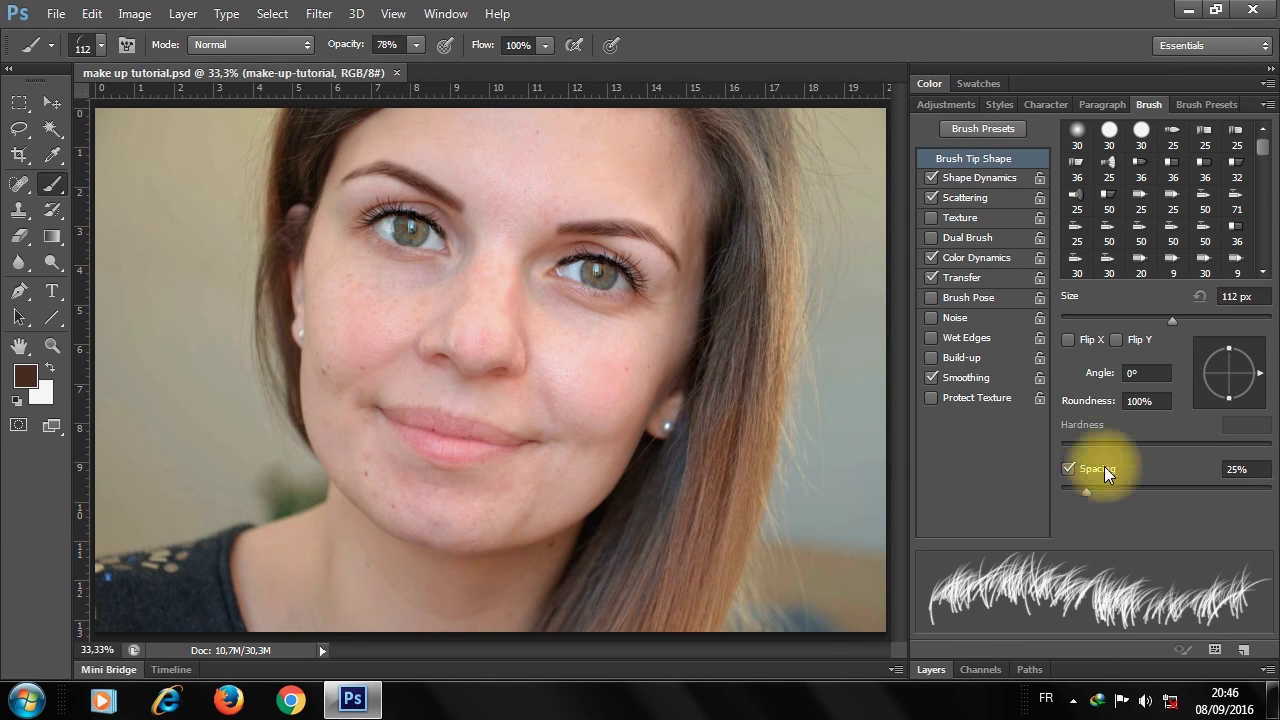
- Remove the brush's angle jitter, set its tip angle to 82°, and disable Color Dynamics
{"action": "left_click", "coordinate": [979, 177]}
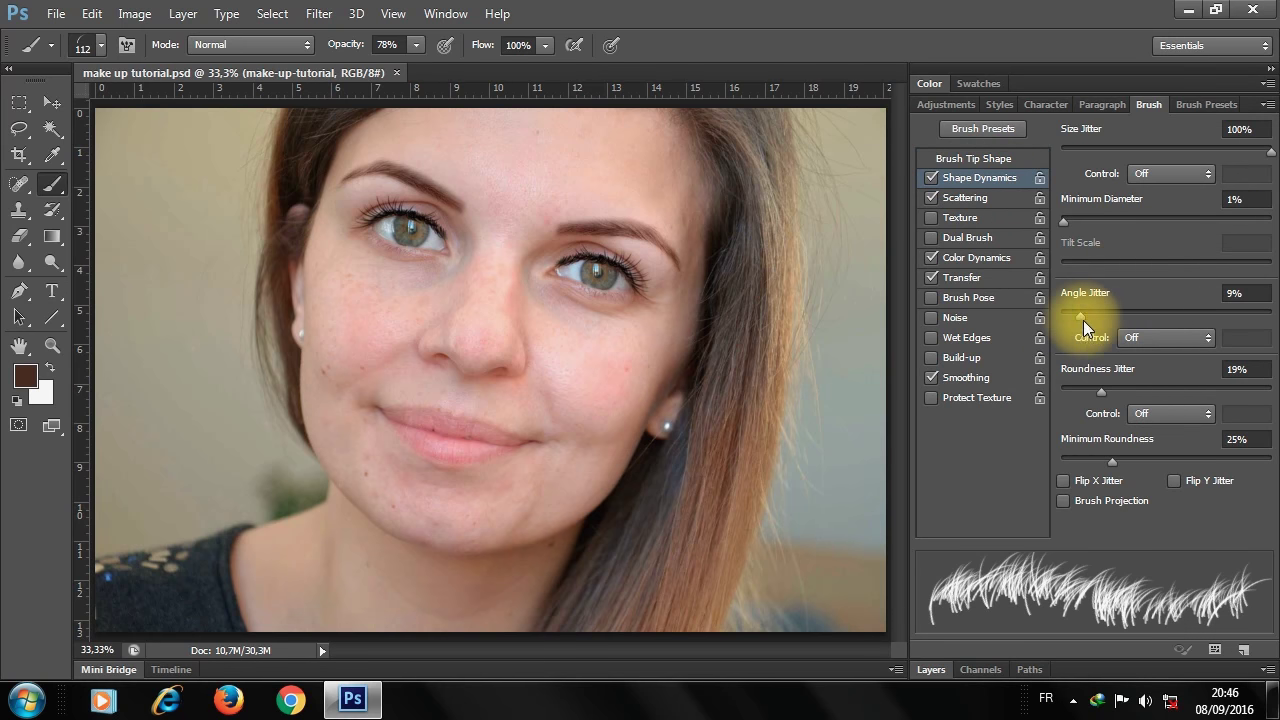
{"action": "left_click_drag", "start_coordinate": [1080, 317], "coordinate": [1035, 314]}
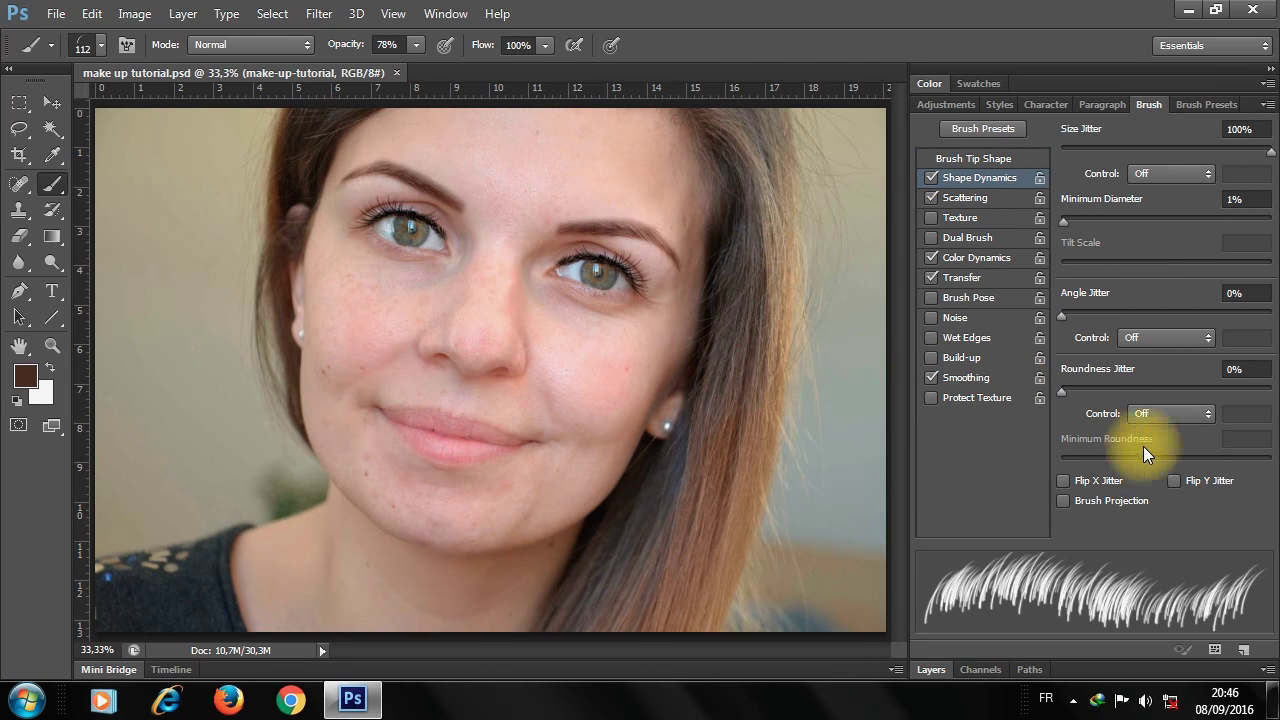
{"action": "left_click", "coordinate": [980, 159]}
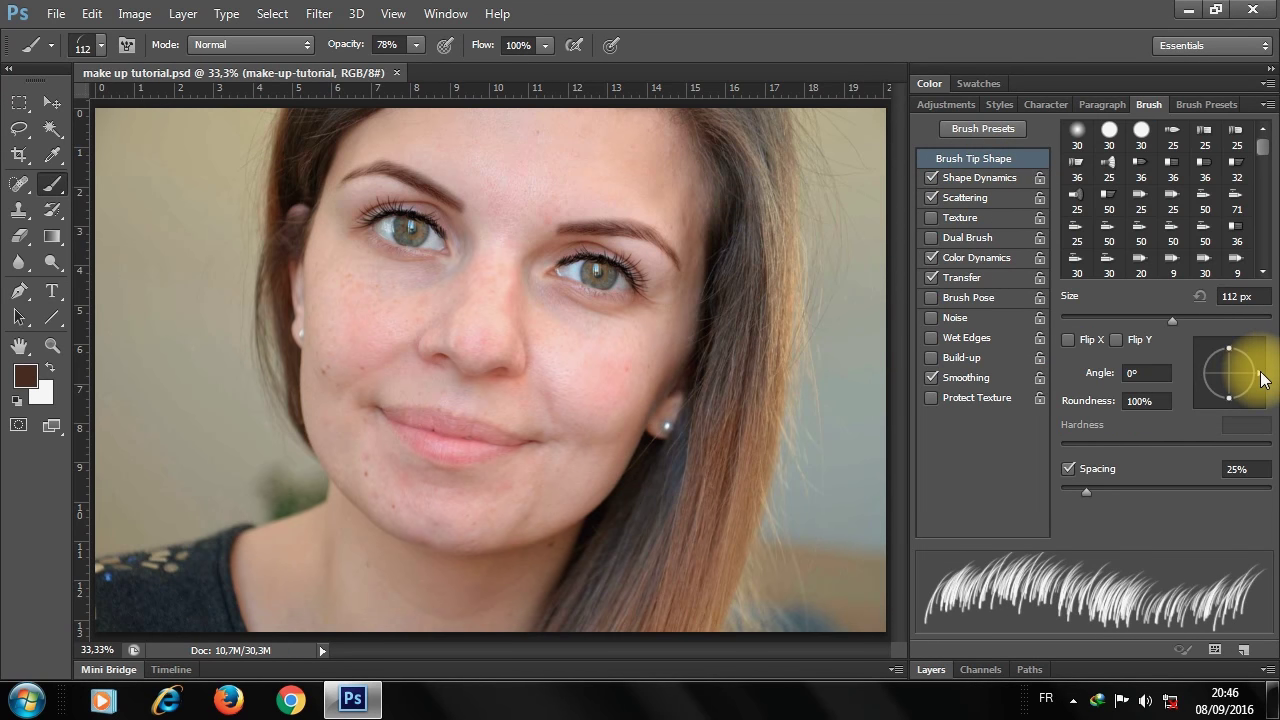
{"action": "left_click_drag", "start_coordinate": [1256, 376], "coordinate": [1238, 302]}
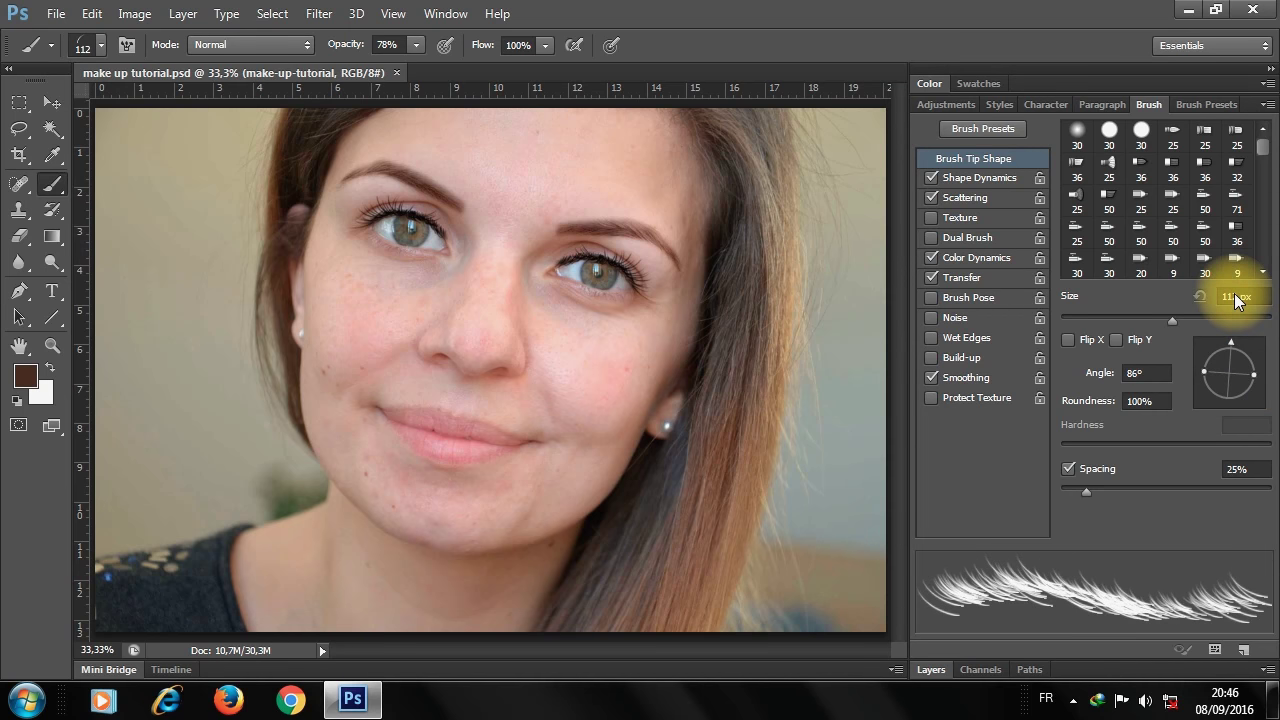
{"action": "left_click", "coordinate": [967, 178]}
{"action": "left_click", "coordinate": [970, 262]}
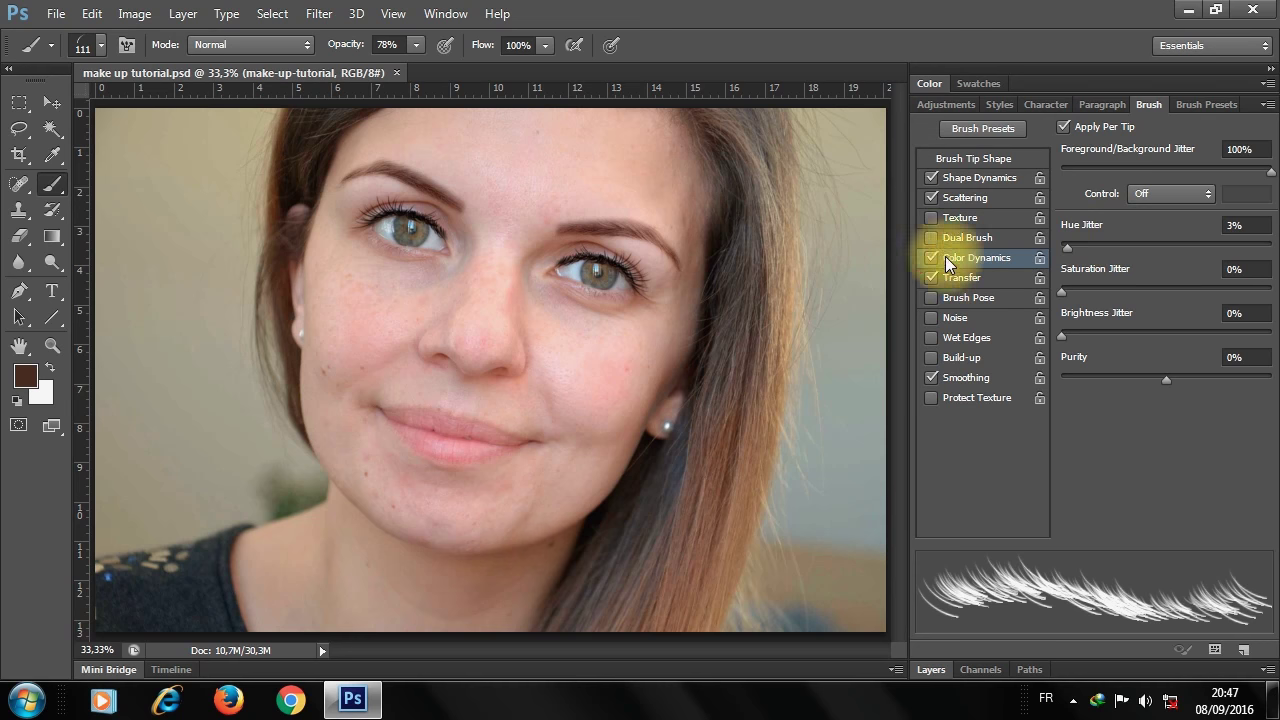
- Make black the foreground colour and set the brush to 84 px with 129% spacing
{"action": "left_click", "coordinate": [26, 375]}
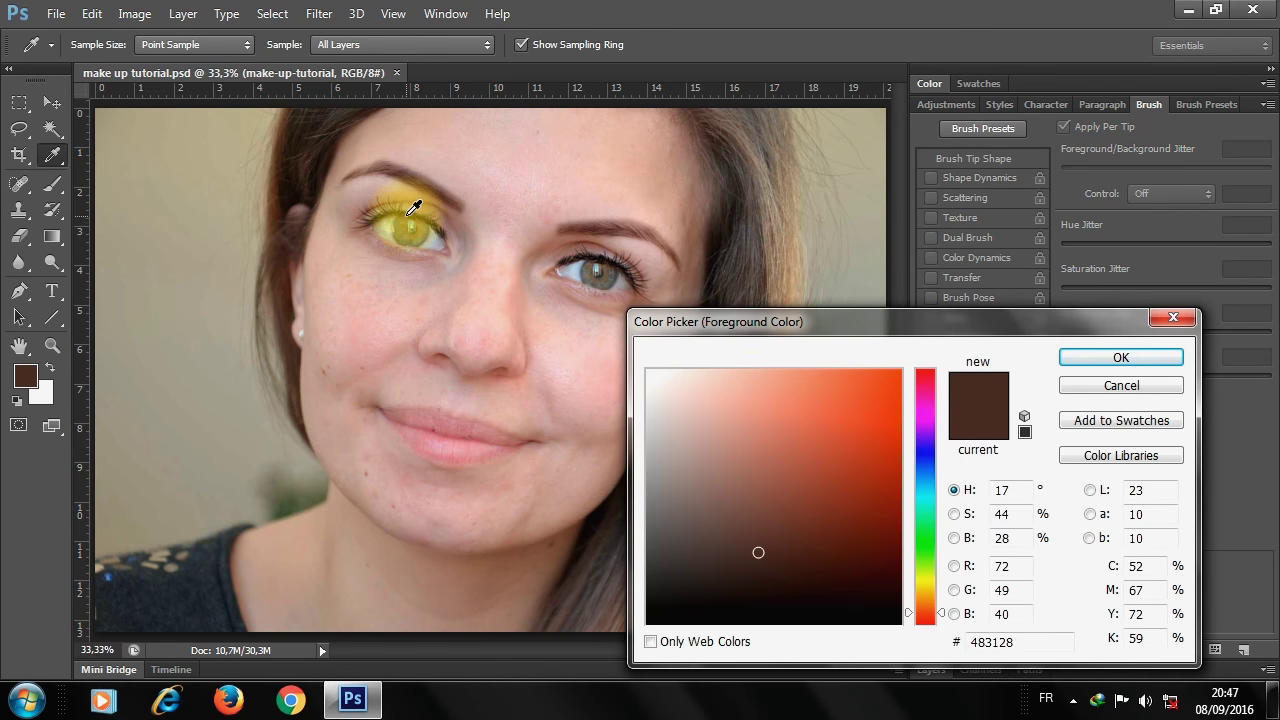
{"action": "left_click", "coordinate": [408, 211]}
{"action": "left_click", "coordinate": [1115, 357]}
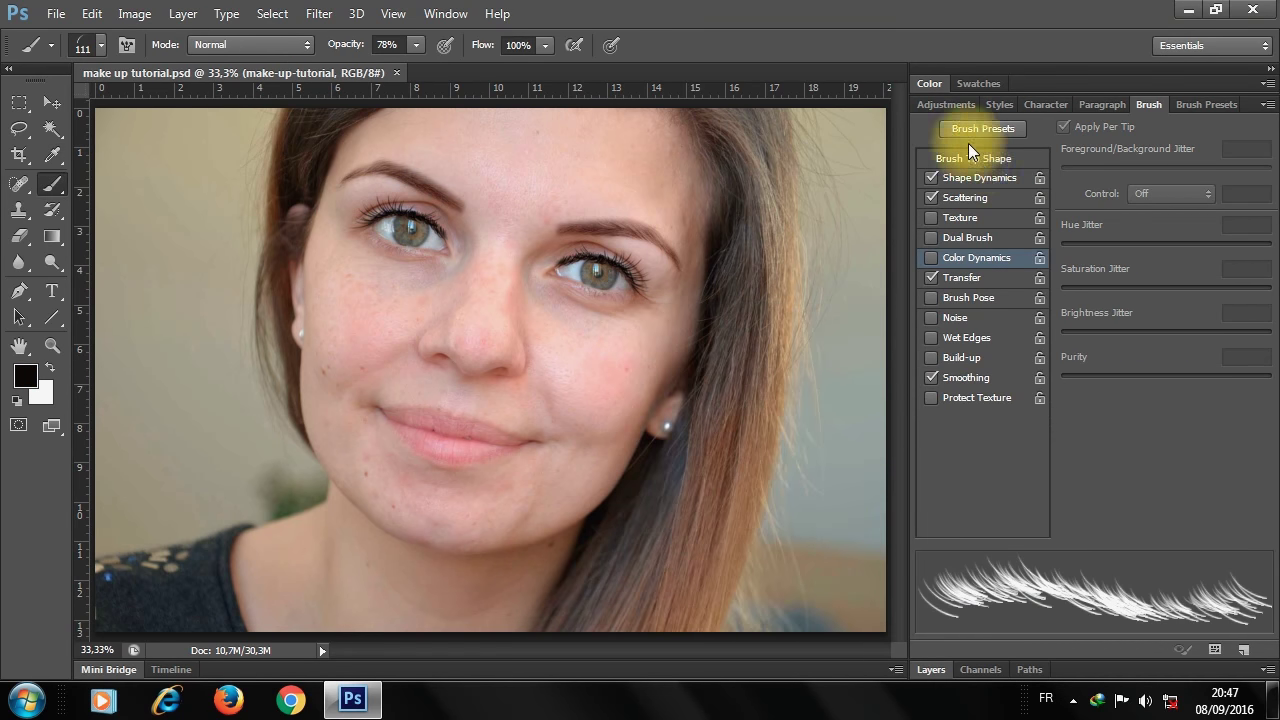
{"action": "left_click", "coordinate": [973, 158]}
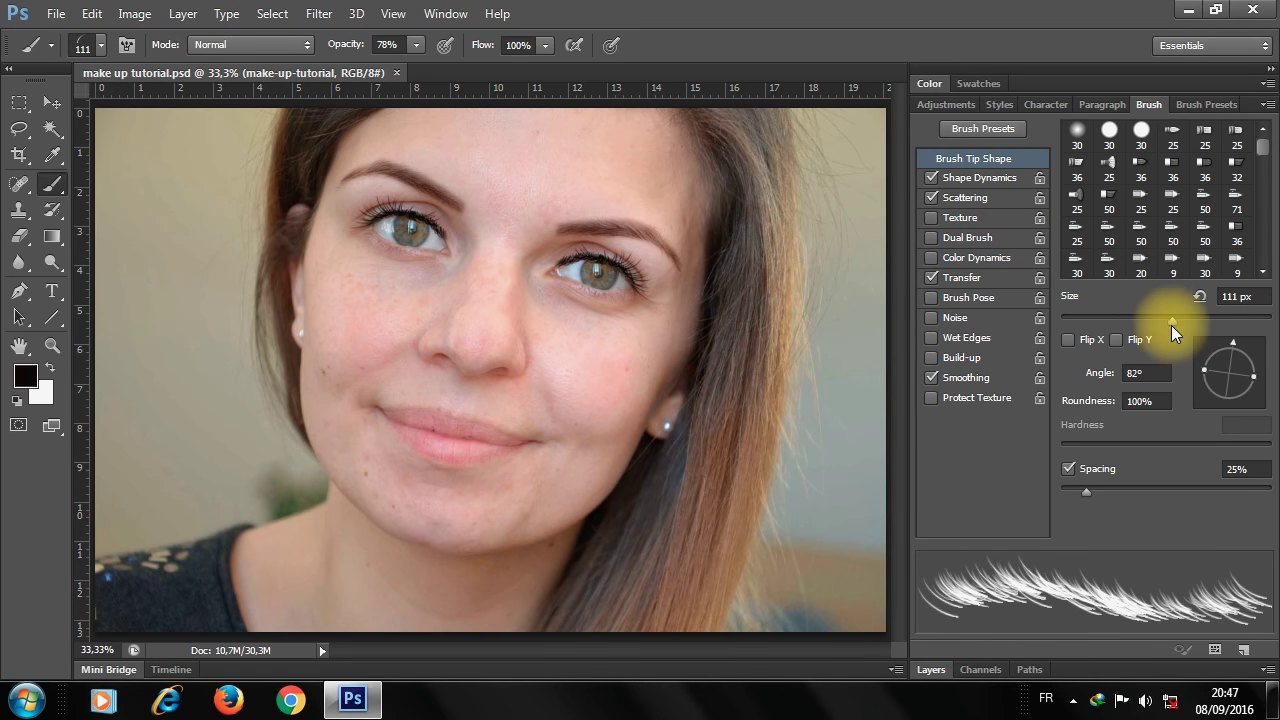
{"action": "left_click_drag", "start_coordinate": [1171, 325], "coordinate": [1148, 323]}
{"action": "left_click_drag", "start_coordinate": [1086, 492], "coordinate": [1181, 492]}
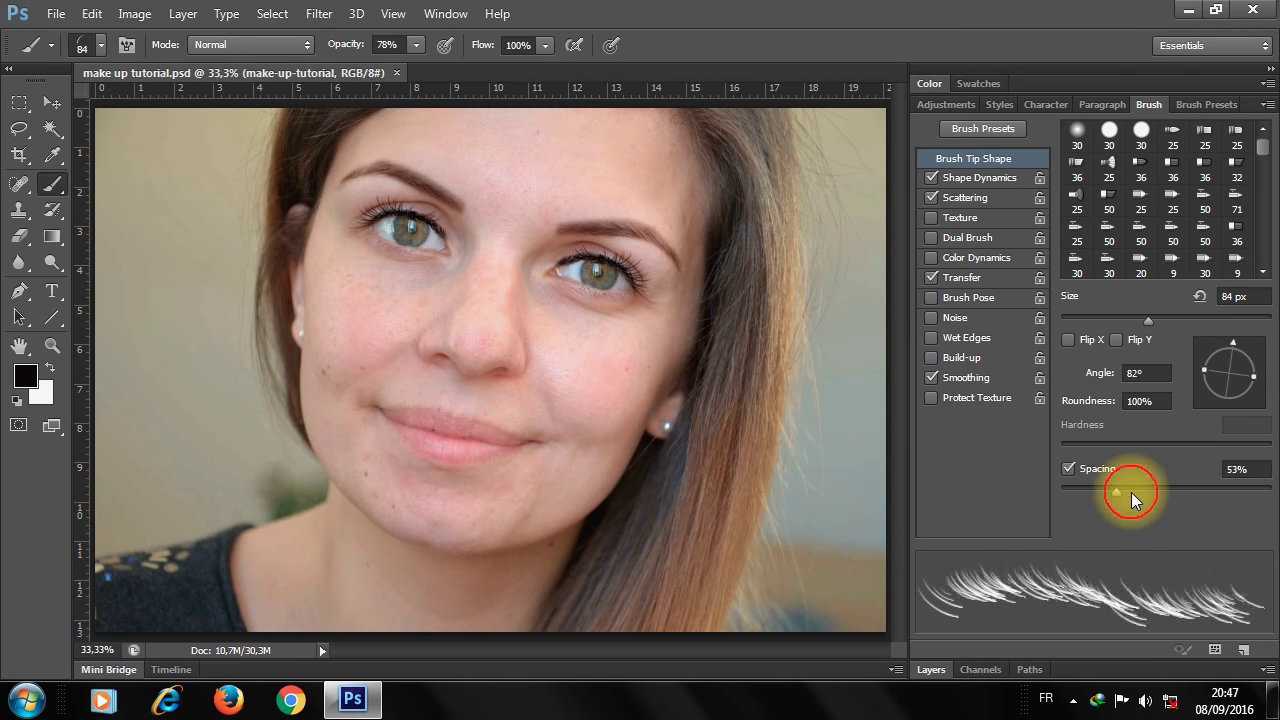
- Reduce the brush's scatter count to 1 and bring the Layers list back into view
{"action": "left_click", "coordinate": [980, 180]}
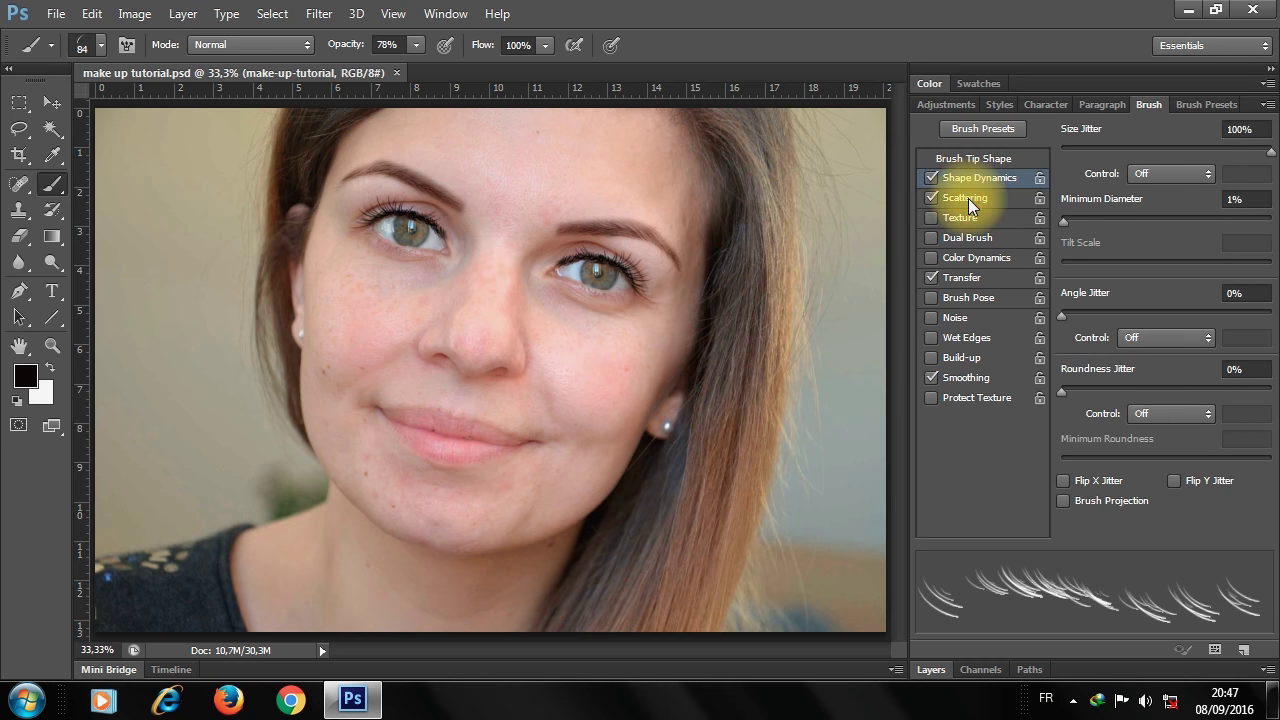
{"action": "left_click", "coordinate": [966, 199]}
{"action": "left_click_drag", "start_coordinate": [1102, 228], "coordinate": [1060, 228]}
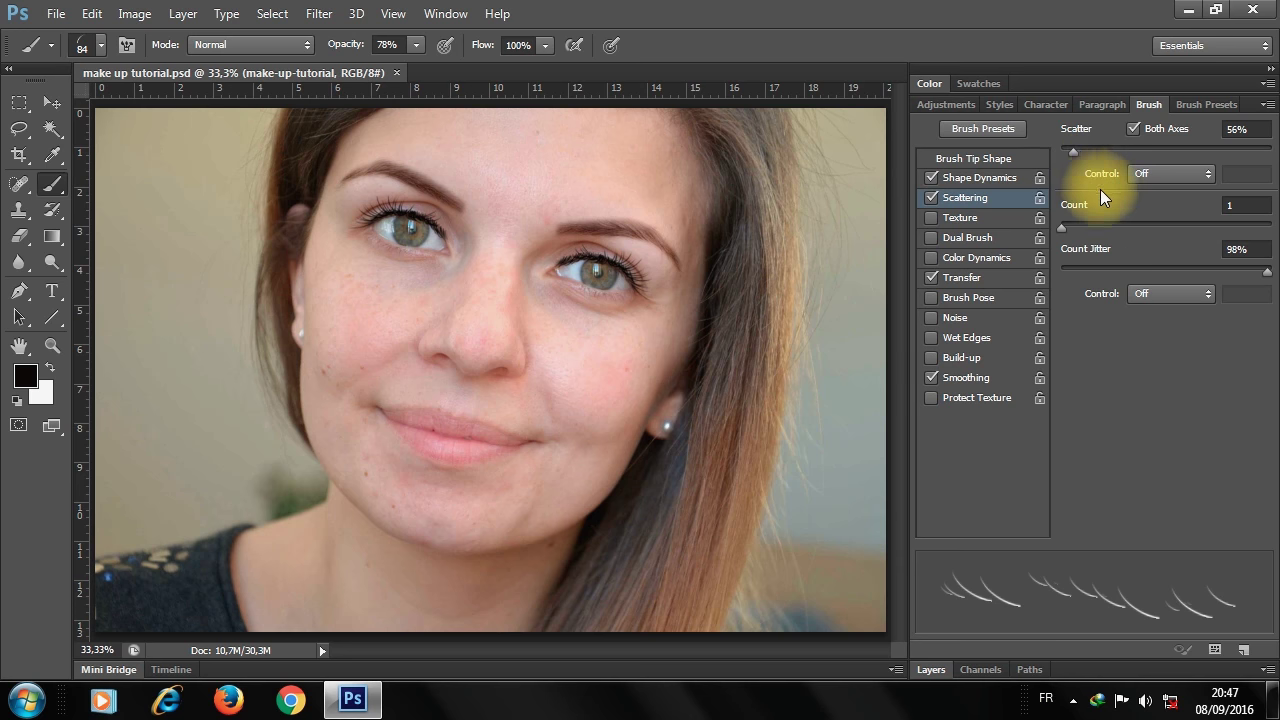
{"action": "left_click", "coordinate": [965, 158]}
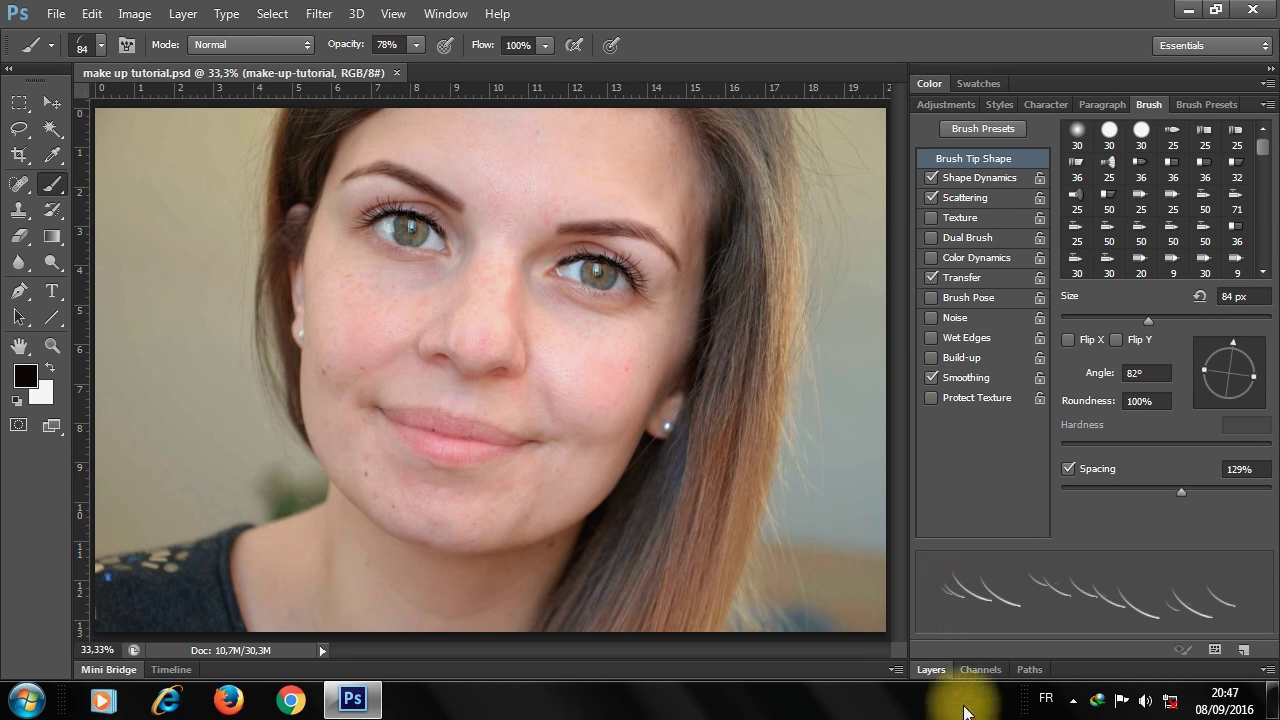
{"action": "left_click", "coordinate": [931, 669]}
{"action": "left_click", "coordinate": [1010, 235]}
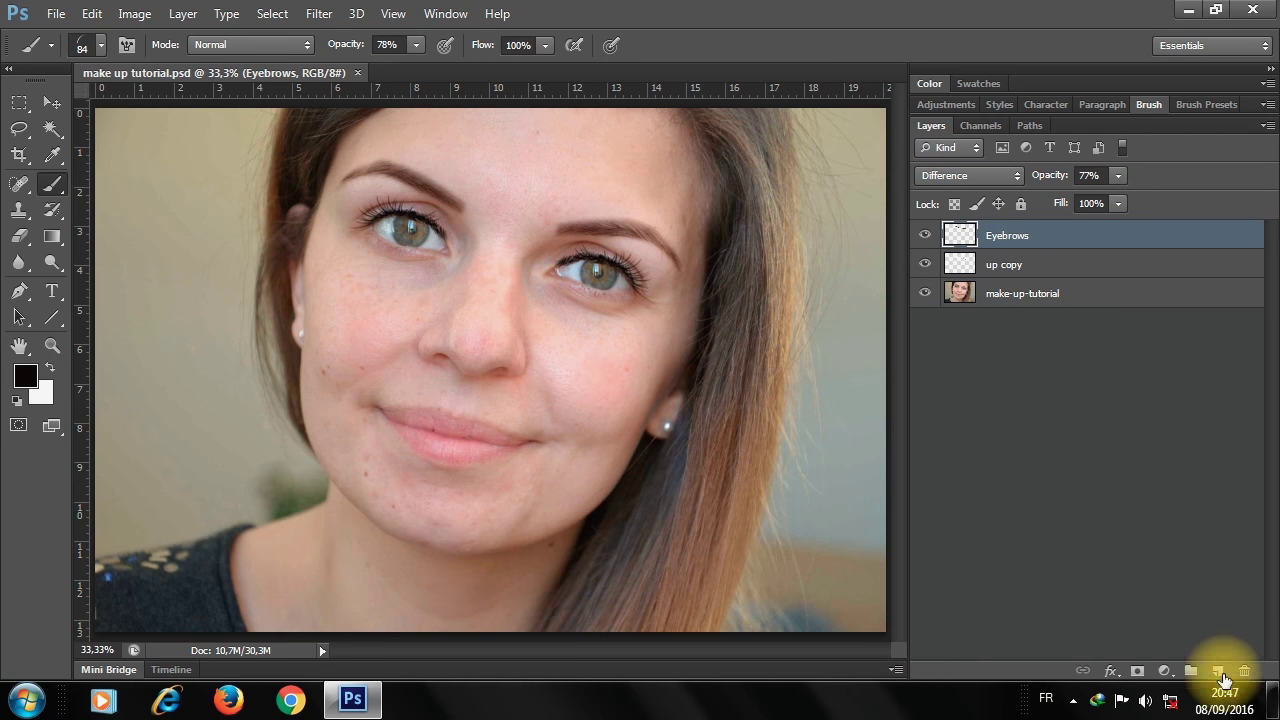
- Add a new empty layer and stamp a lash stroke at the left eye's outer corner
{"action": "left_click", "coordinate": [1217, 670]}
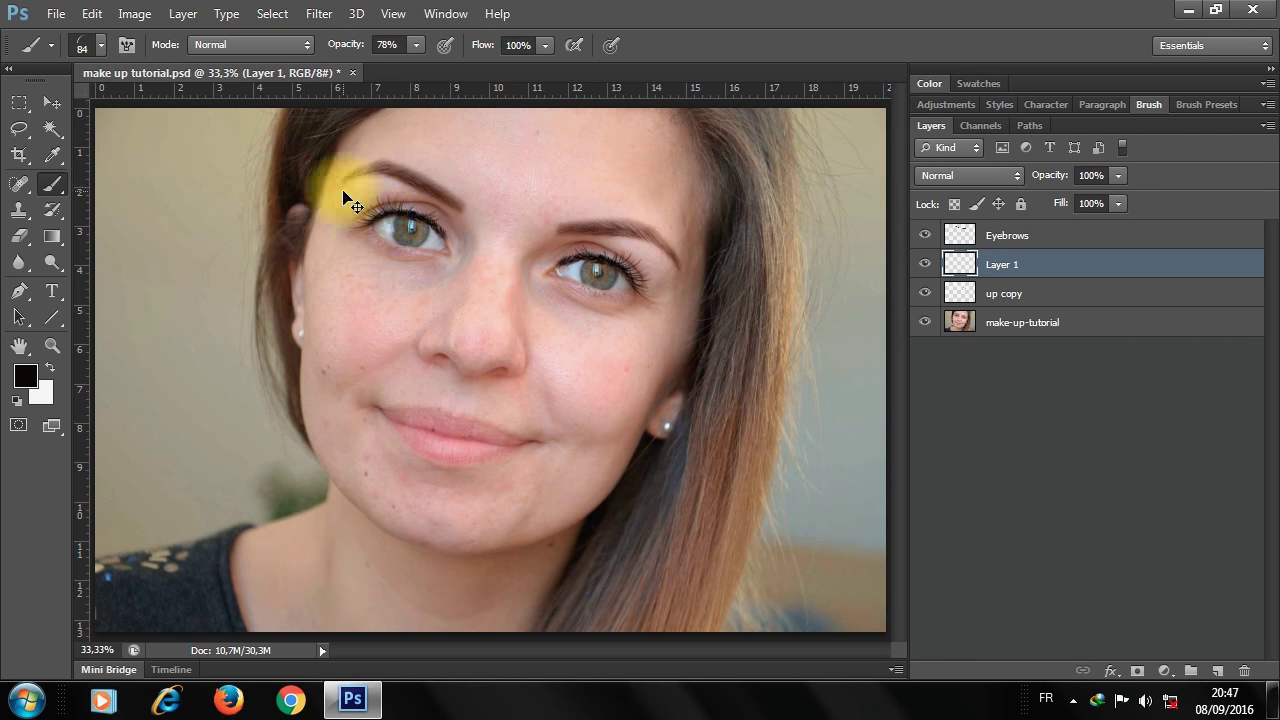
{"action": "scroll", "coordinate": [354, 217], "scroll_direction": "up", "scroll_amount": 2}
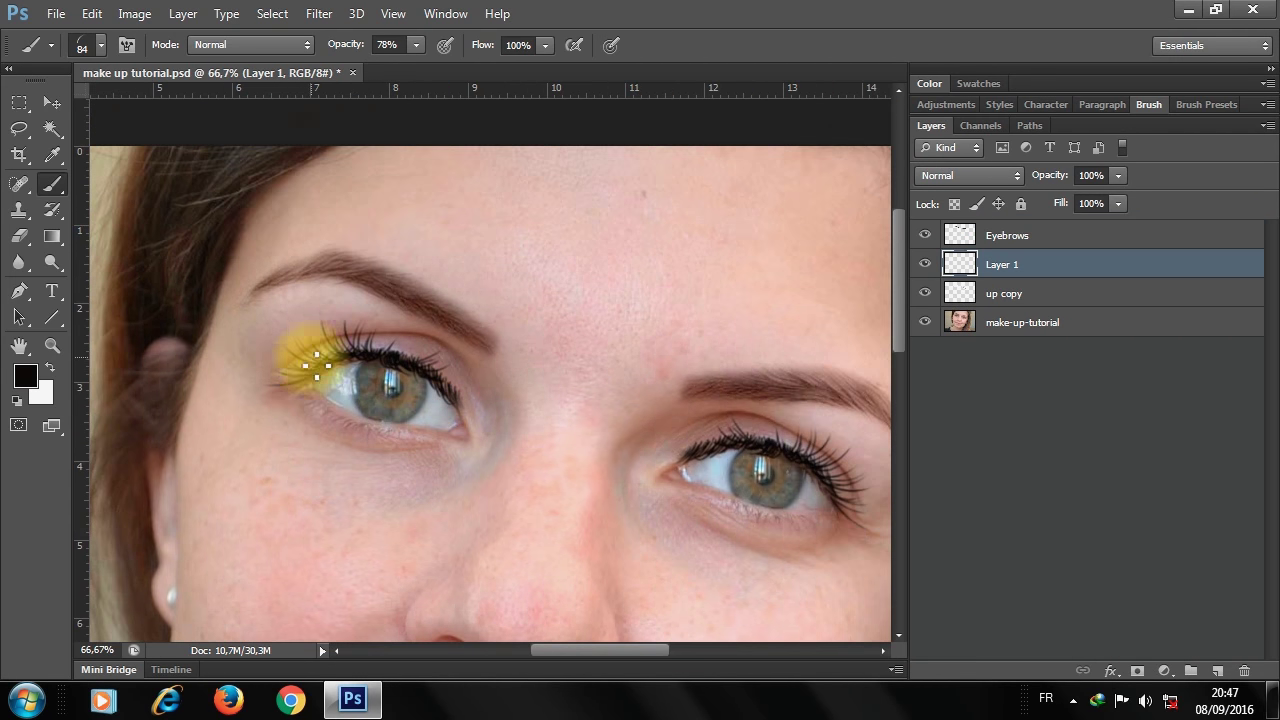
{"action": "mouse_move", "coordinate": [316, 365]}
{"action": "left_mouse_down"}
{"action": "mouse_move", "coordinate": [295, 377]}
{"action": "mouse_move", "coordinate": [305, 389]}
{"action": "left_mouse_up"}
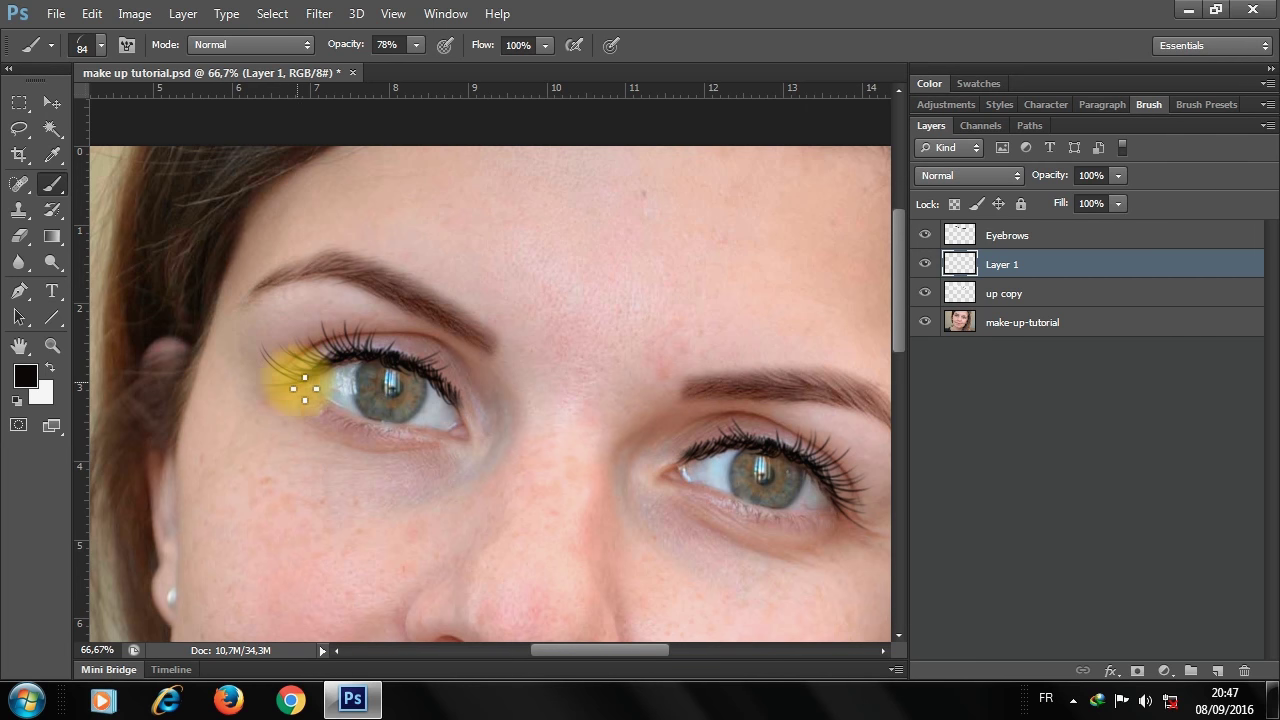
{"action": "left_click", "coordinate": [300, 380]}
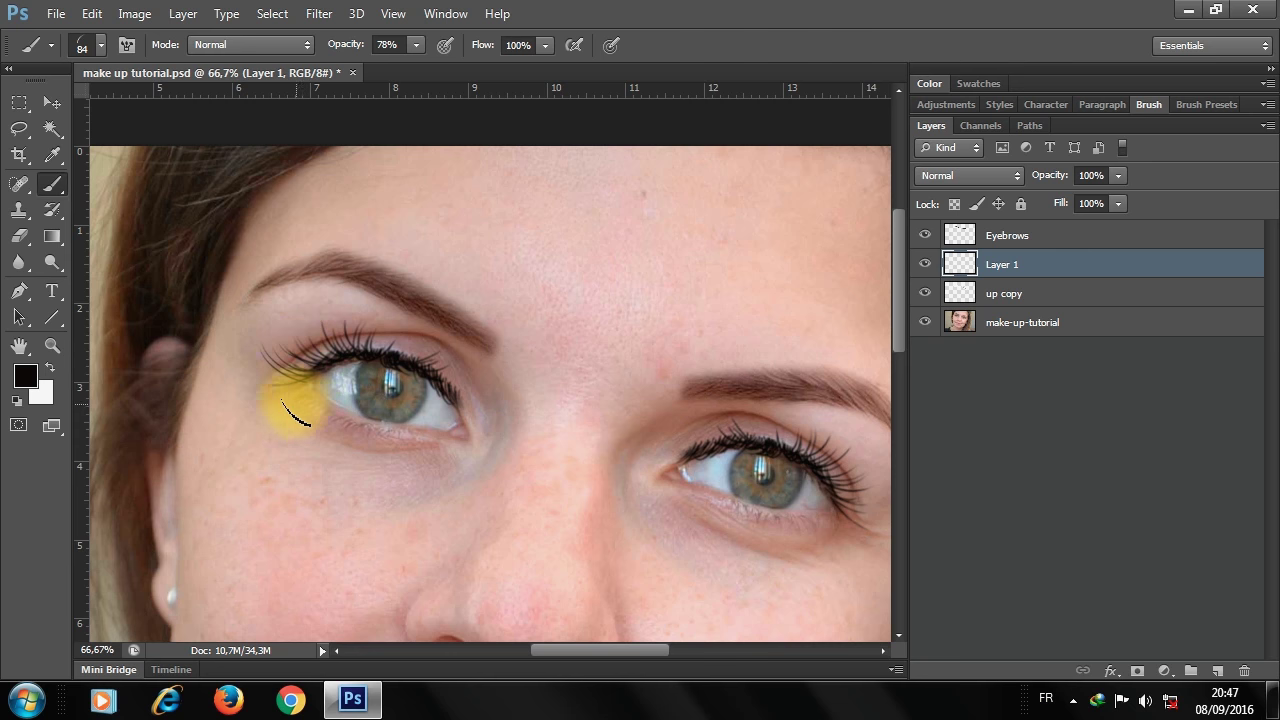
- Adjust the lash brush to 108 px with its tip angle turned to 47°
{"action": "left_click", "coordinate": [1148, 104]}
{"action": "left_click", "coordinate": [1231, 337]}
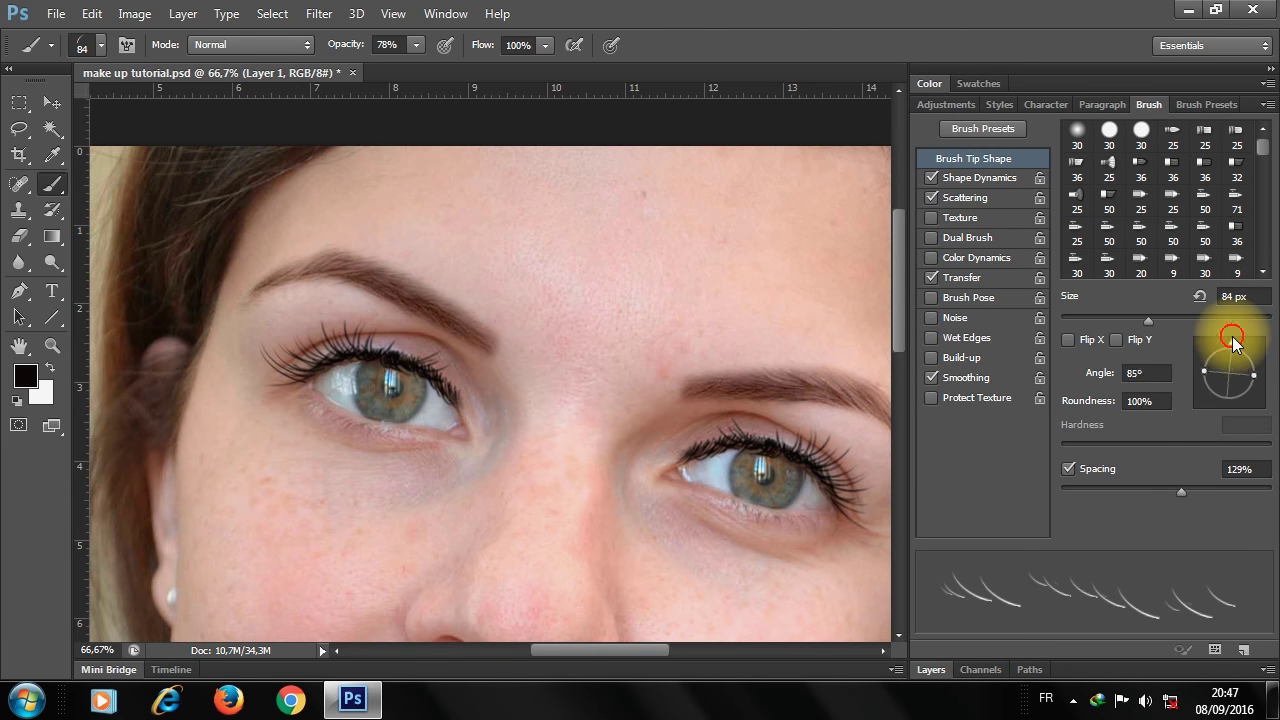
{"action": "left_click_drag", "start_coordinate": [1231, 337], "coordinate": [1219, 335]}
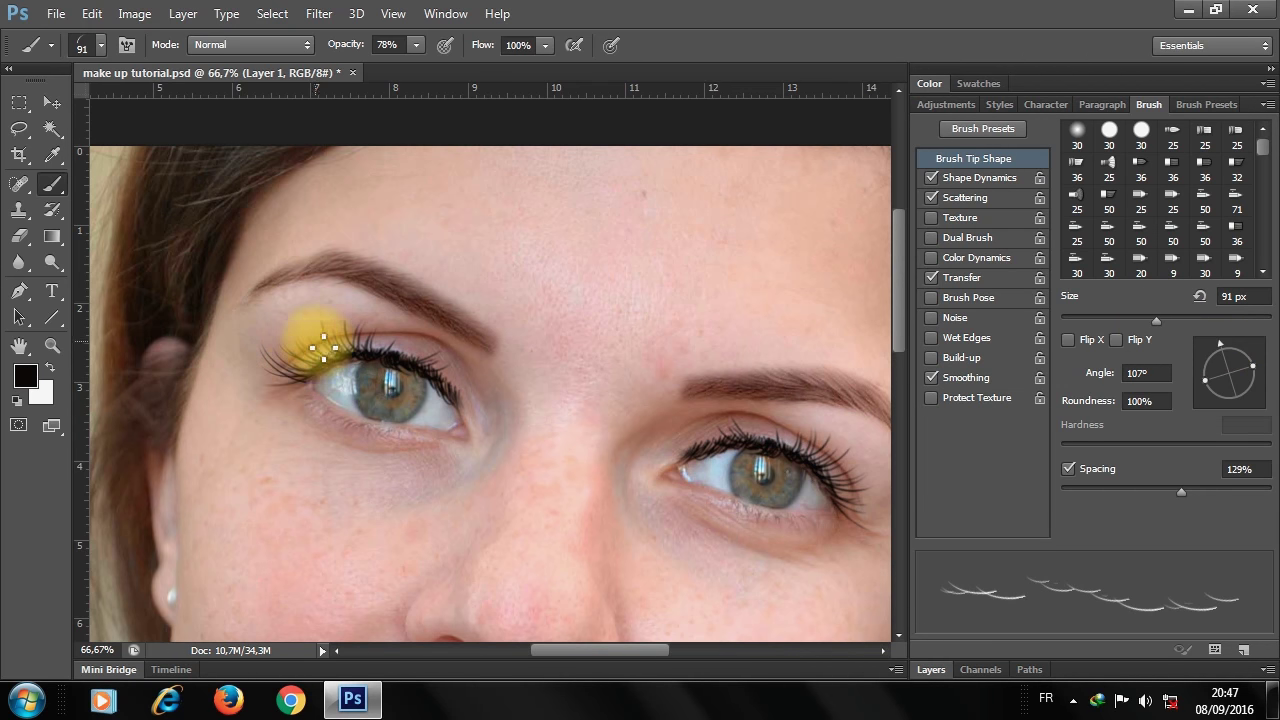
{"action": "left_click_drag", "start_coordinate": [1224, 343], "coordinate": [1254, 352]}
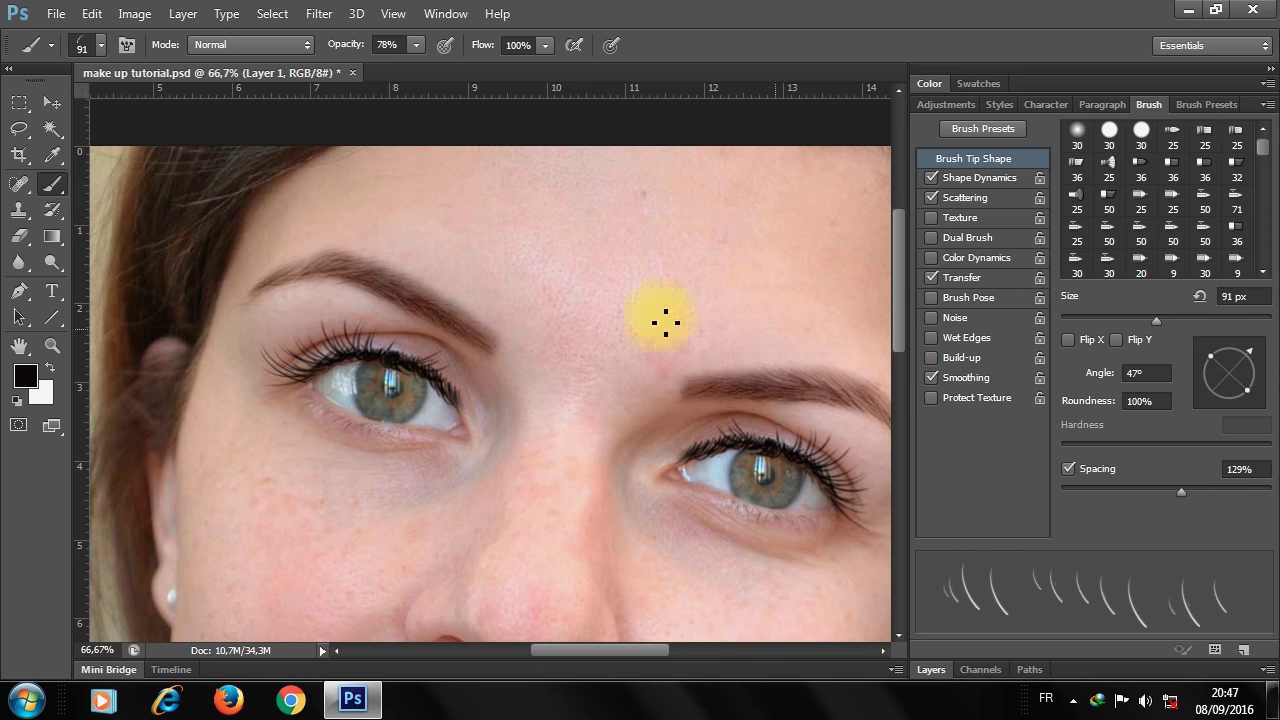
{"action": "left_click_drag", "start_coordinate": [1160, 320], "coordinate": [1170, 320]}
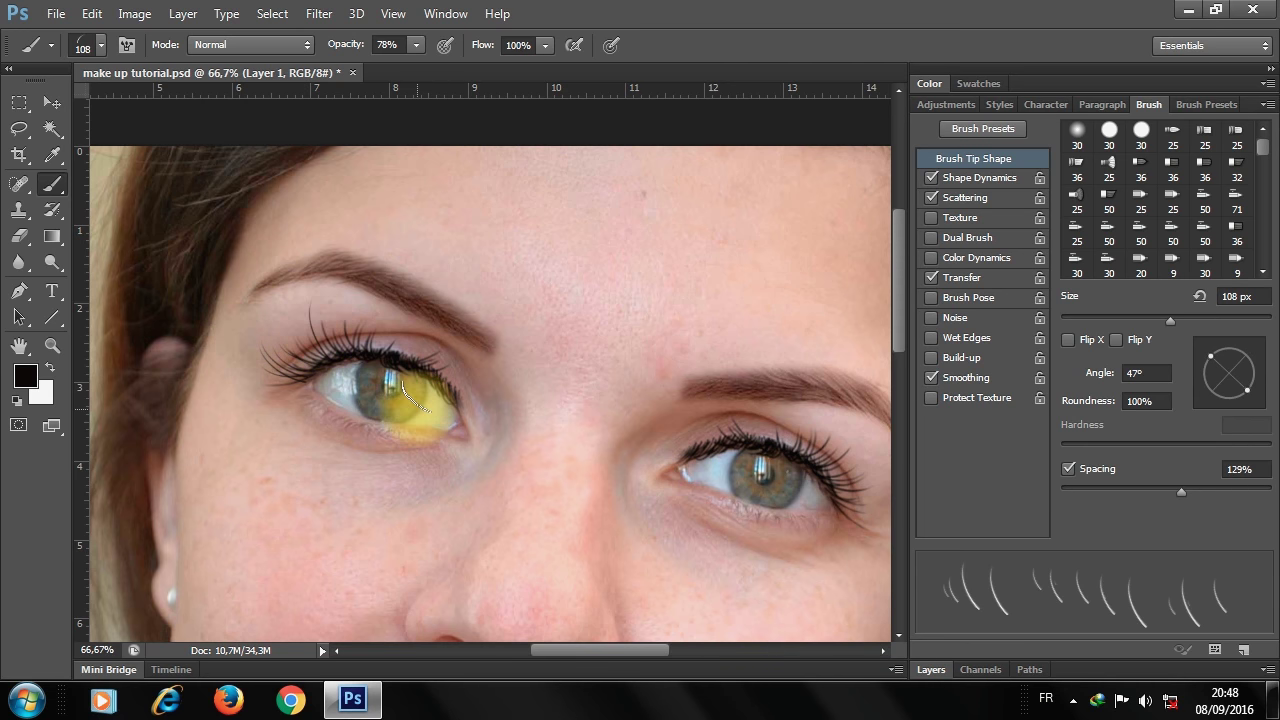
- Flip the lash brush horizontally, re-angle it, and stamp lashes at the right eye's outer corner
{"action": "left_click", "coordinate": [1069, 339]}
{"action": "left_click_drag", "start_coordinate": [663, 417], "coordinate": [400, 372]}
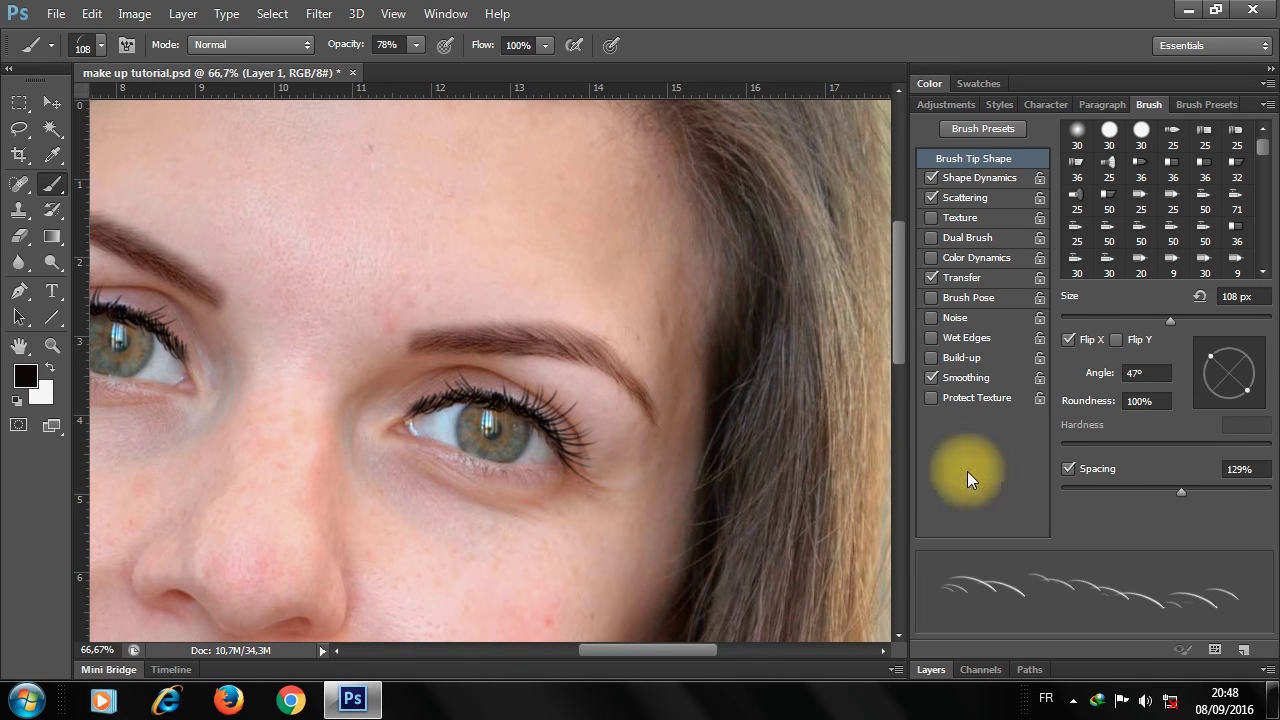
{"action": "left_click_drag", "start_coordinate": [1247, 350], "coordinate": [1187, 352]}
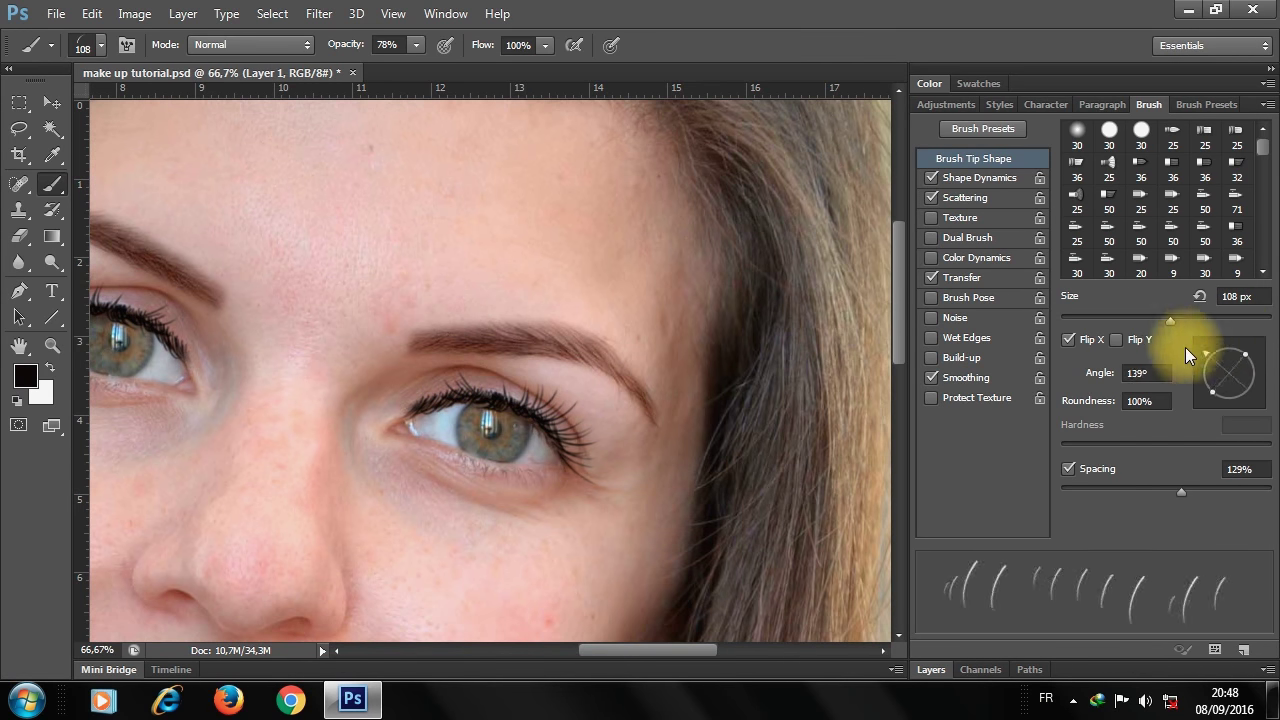
{"action": "left_click_drag", "start_coordinate": [1211, 419], "coordinate": [1205, 421]}
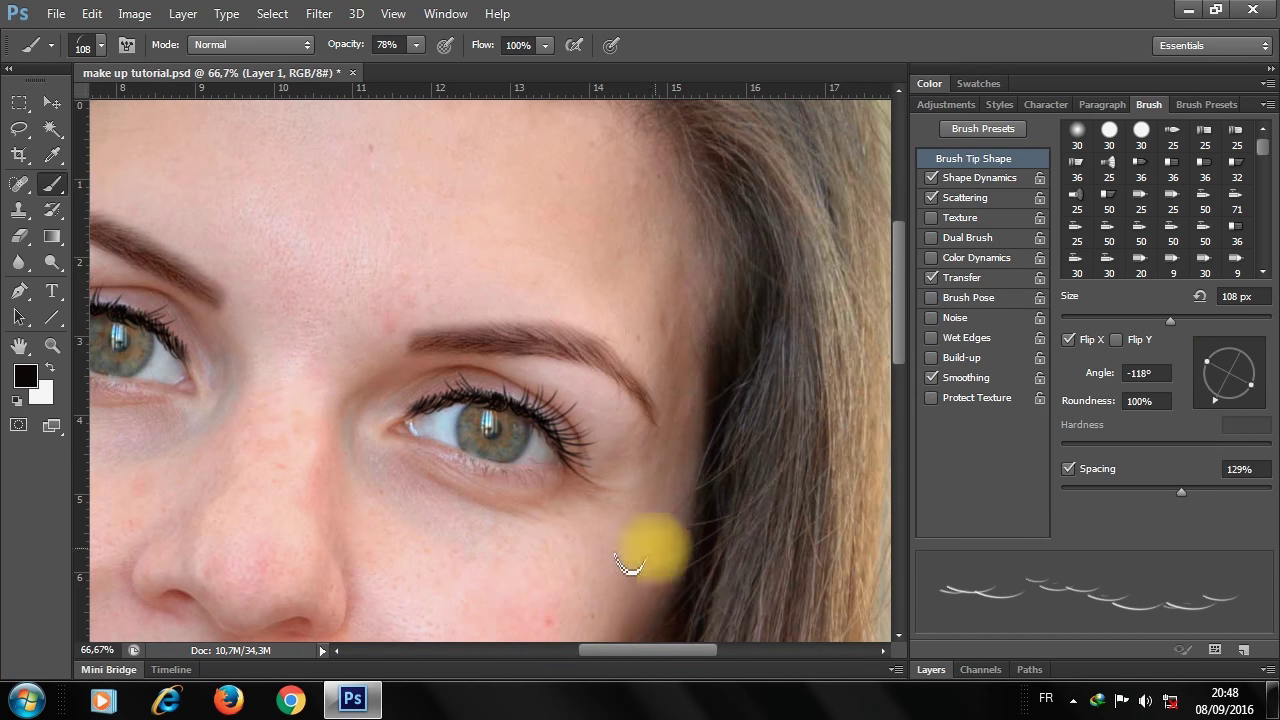
{"action": "left_click", "coordinate": [600, 478]}
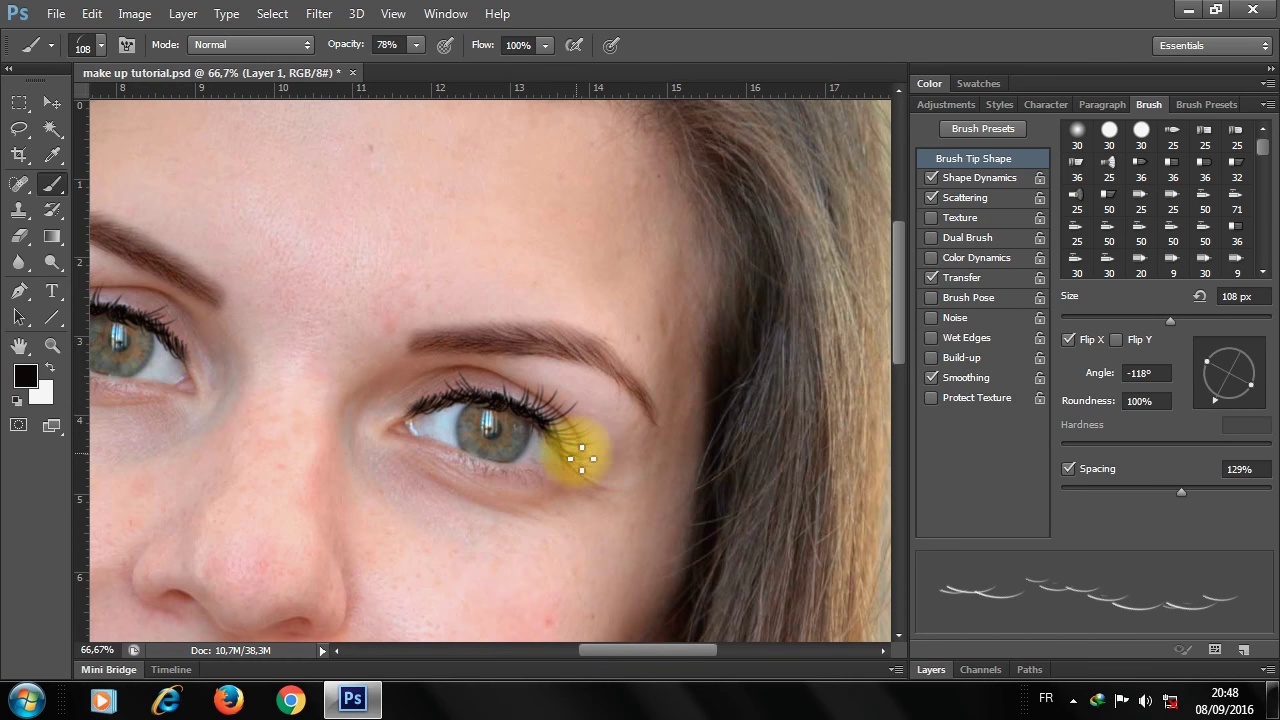
{"action": "left_click", "coordinate": [591, 450]}
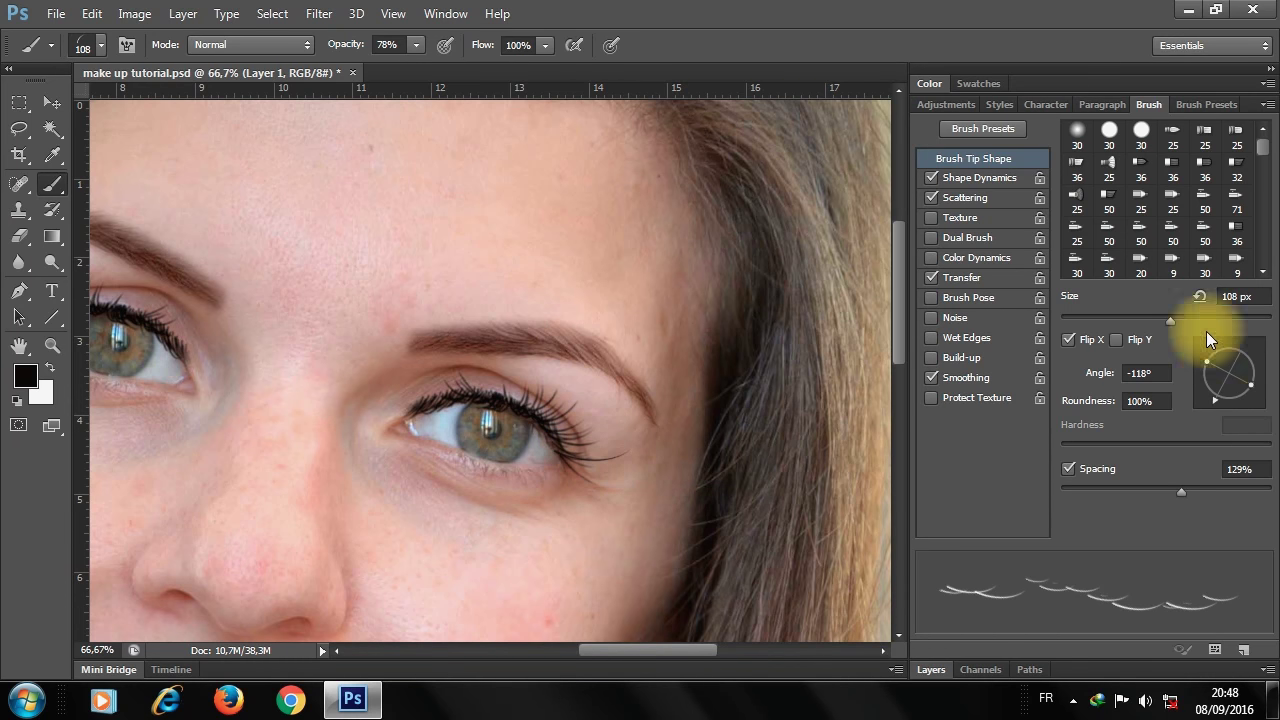
- Shrink the brush to 91 px, angle it to about -98°, and stamp more outer-corner lashes
{"action": "left_click_drag", "start_coordinate": [1168, 324], "coordinate": [1156, 322]}
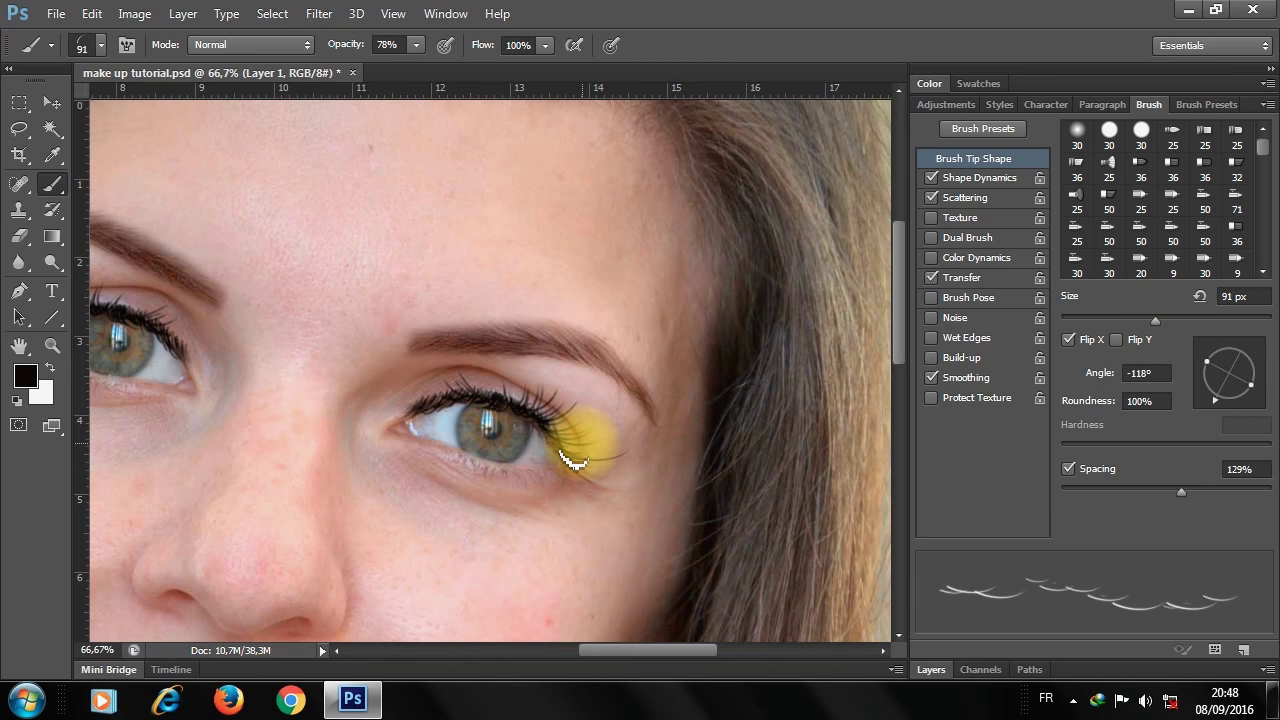
{"action": "left_click", "coordinate": [612, 465]}
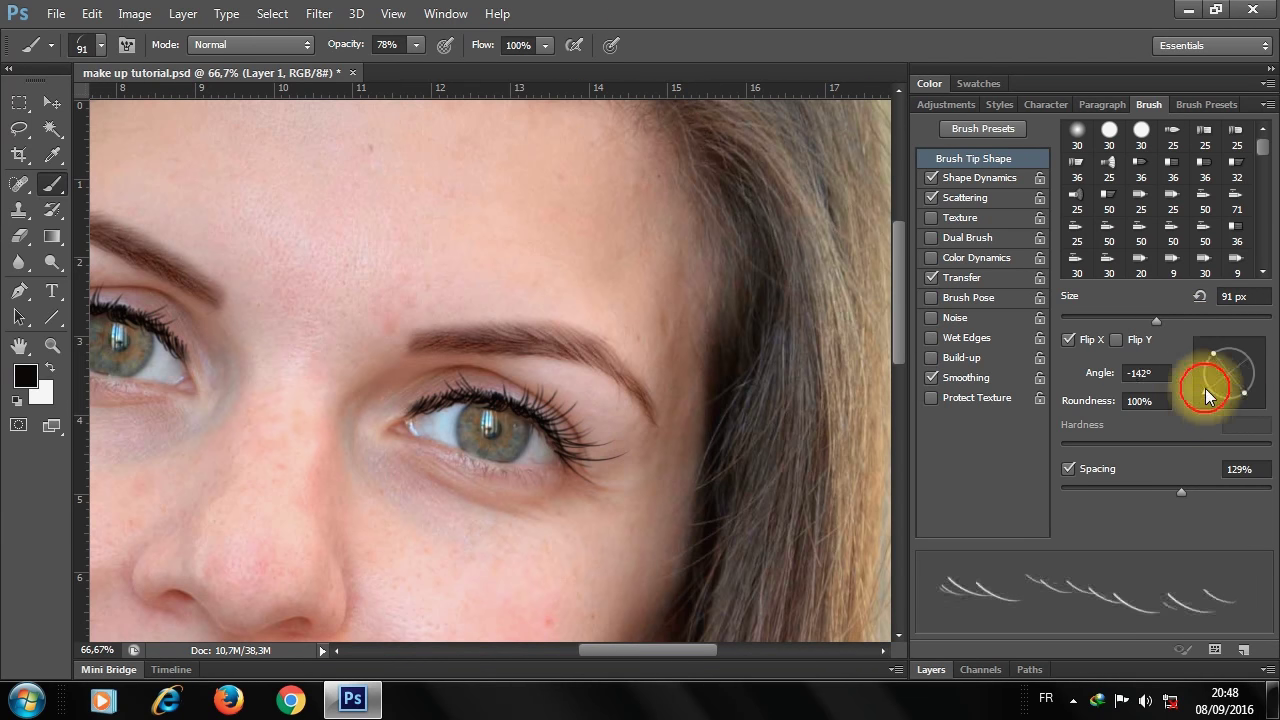
{"action": "left_click_drag", "start_coordinate": [1236, 418], "coordinate": [1250, 436]}
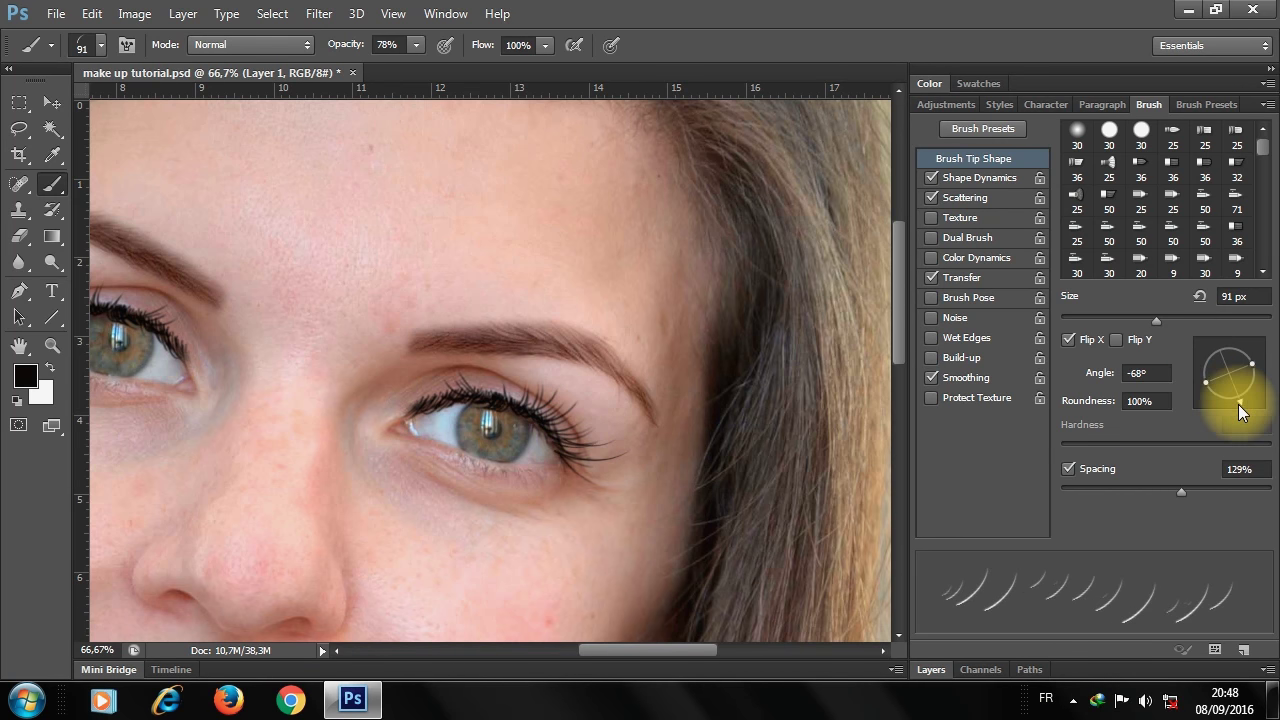
{"action": "left_click_drag", "start_coordinate": [1238, 400], "coordinate": [1216, 407]}
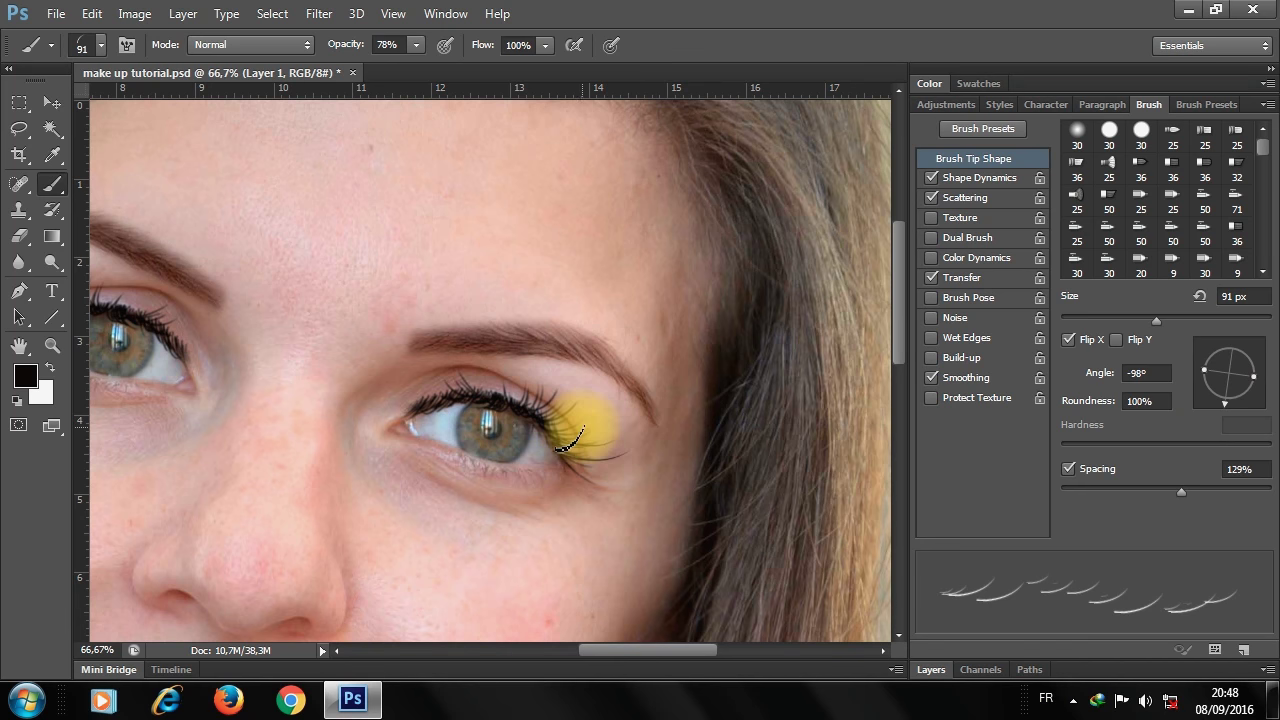
{"action": "left_click", "coordinate": [622, 468]}
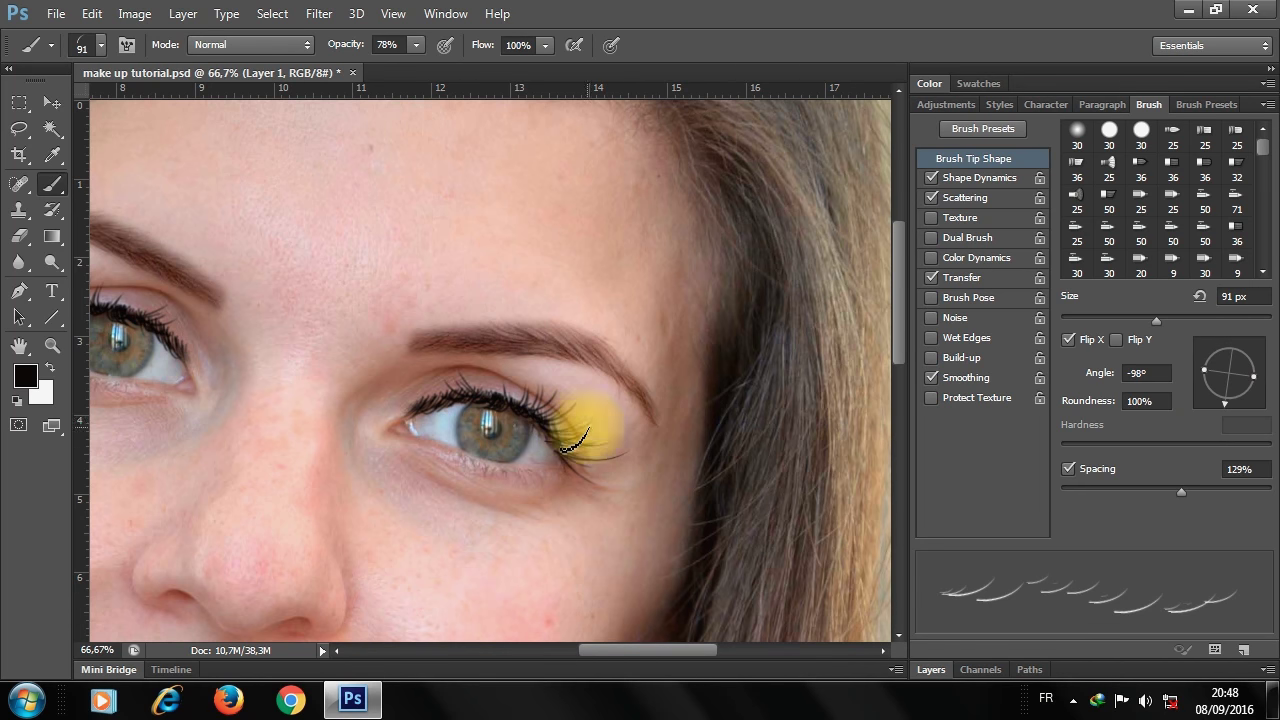
{"action": "left_click", "coordinate": [432, 414], "text": "ctrl+alt"}
{"action": "left_click", "coordinate": [432, 414], "text": "ctrl+alt"}
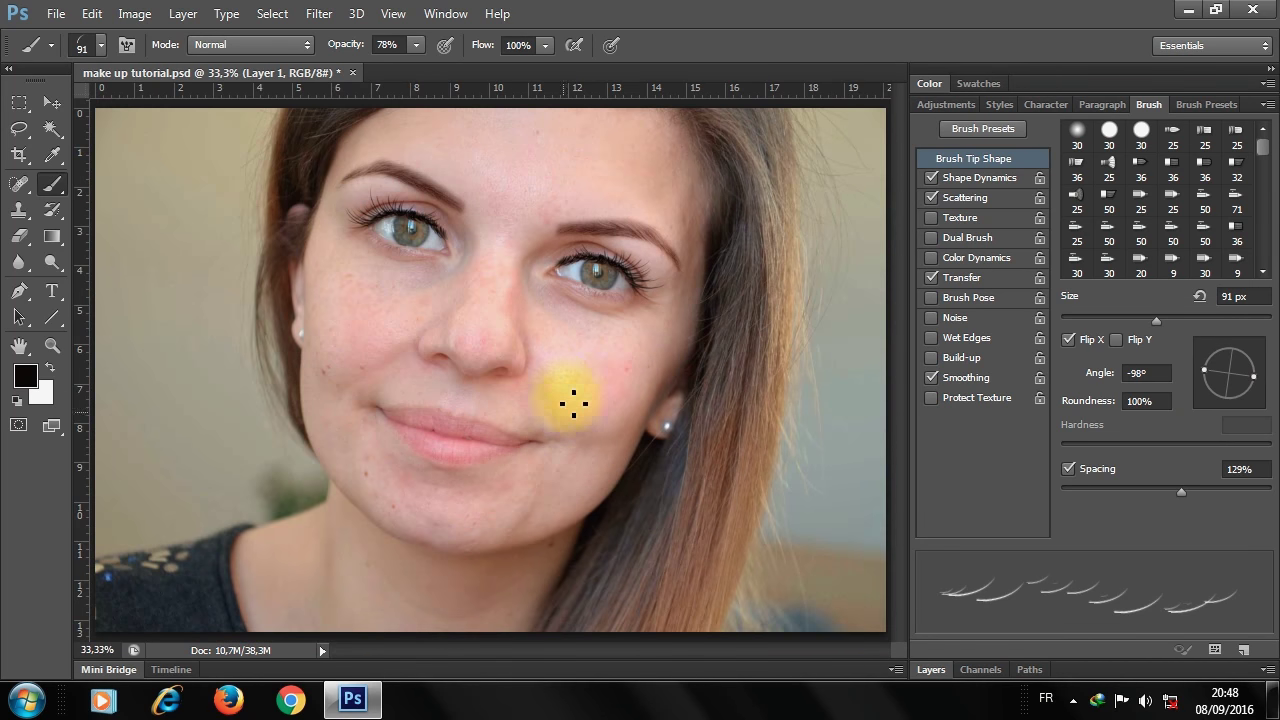
- Save the document with the new lash strokes
{"action": "left_click", "coordinate": [520, 334], "text": "ctrl+alt"}
{"action": "left_click", "coordinate": [472, 318], "text": "ctrl"}
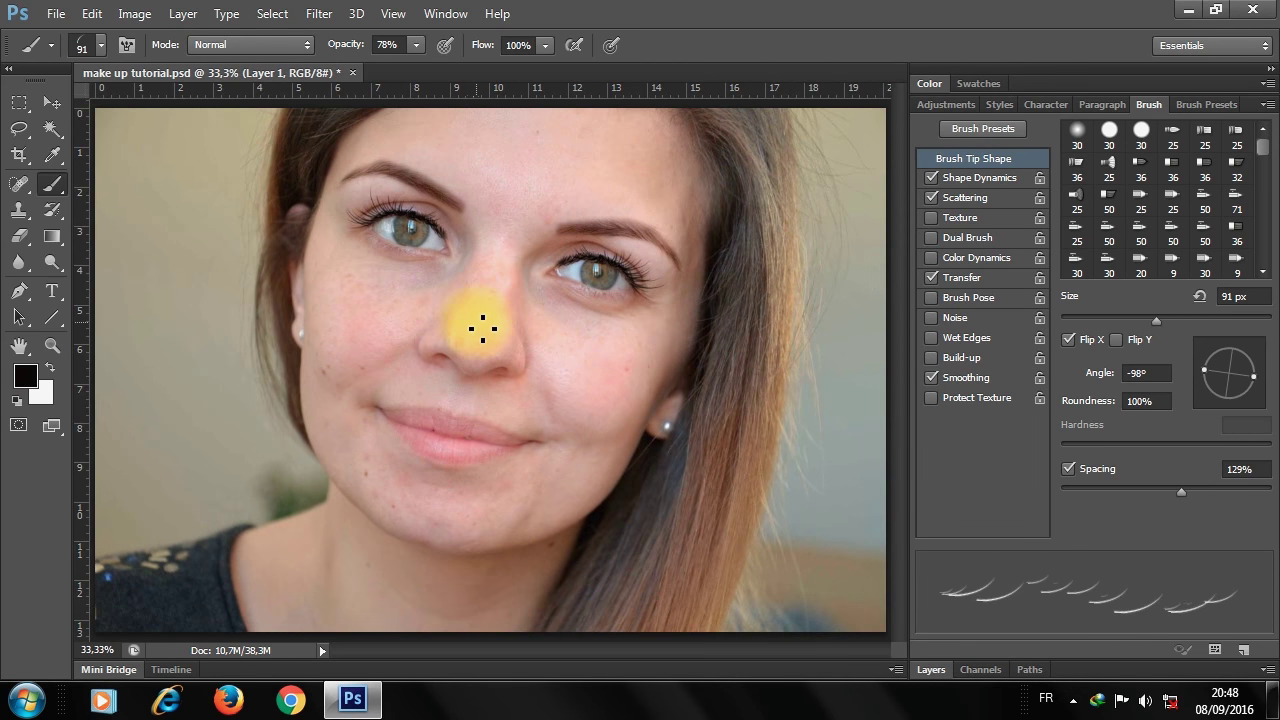
{"action": "key", "text": "ctrl+s"}
- Merge Layer 1's lash strokes into up copy, then duplicate and merge again to darken them
{"action": "left_click", "coordinate": [931, 669]}
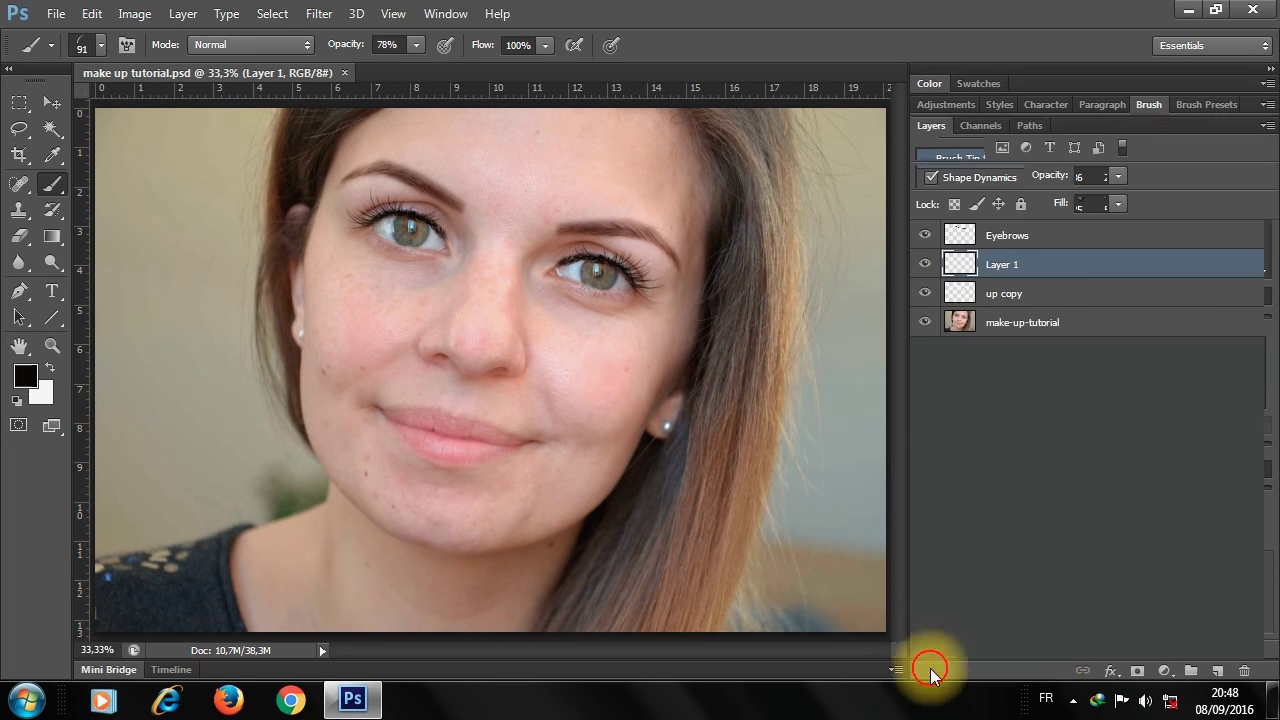
{"action": "left_click", "coordinate": [1025, 293]}
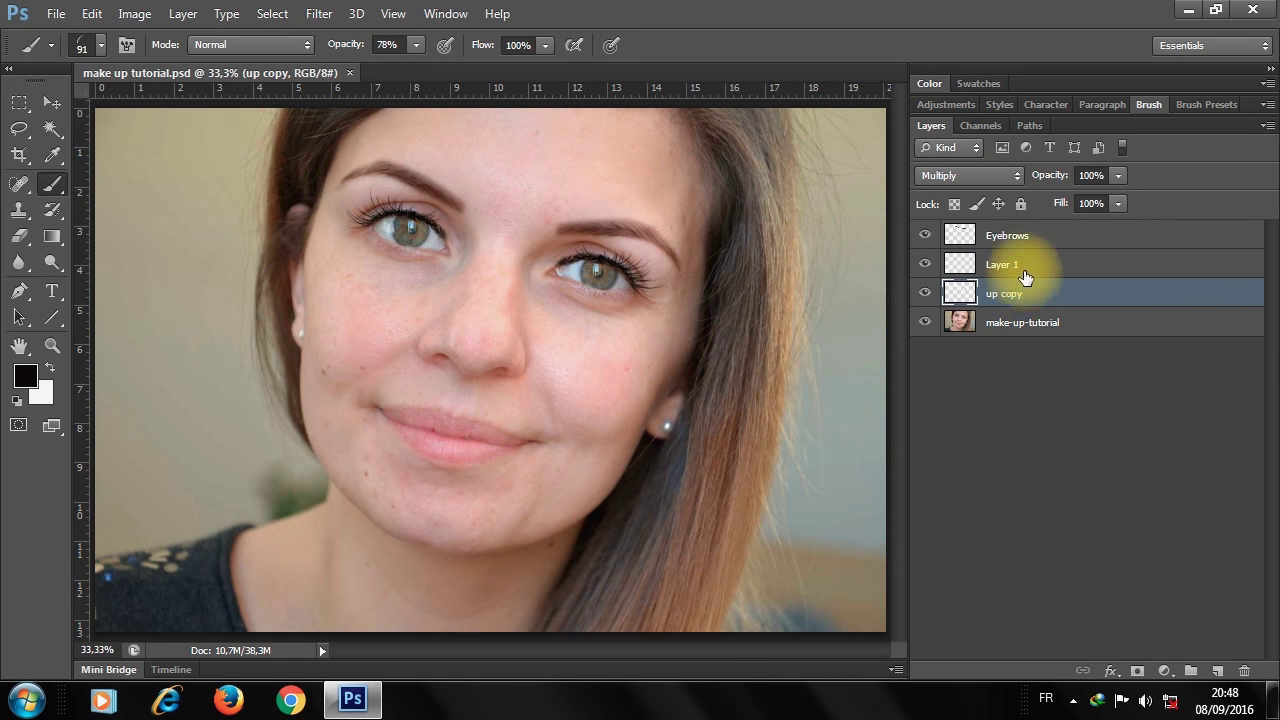
{"action": "left_click", "coordinate": [1024, 272]}
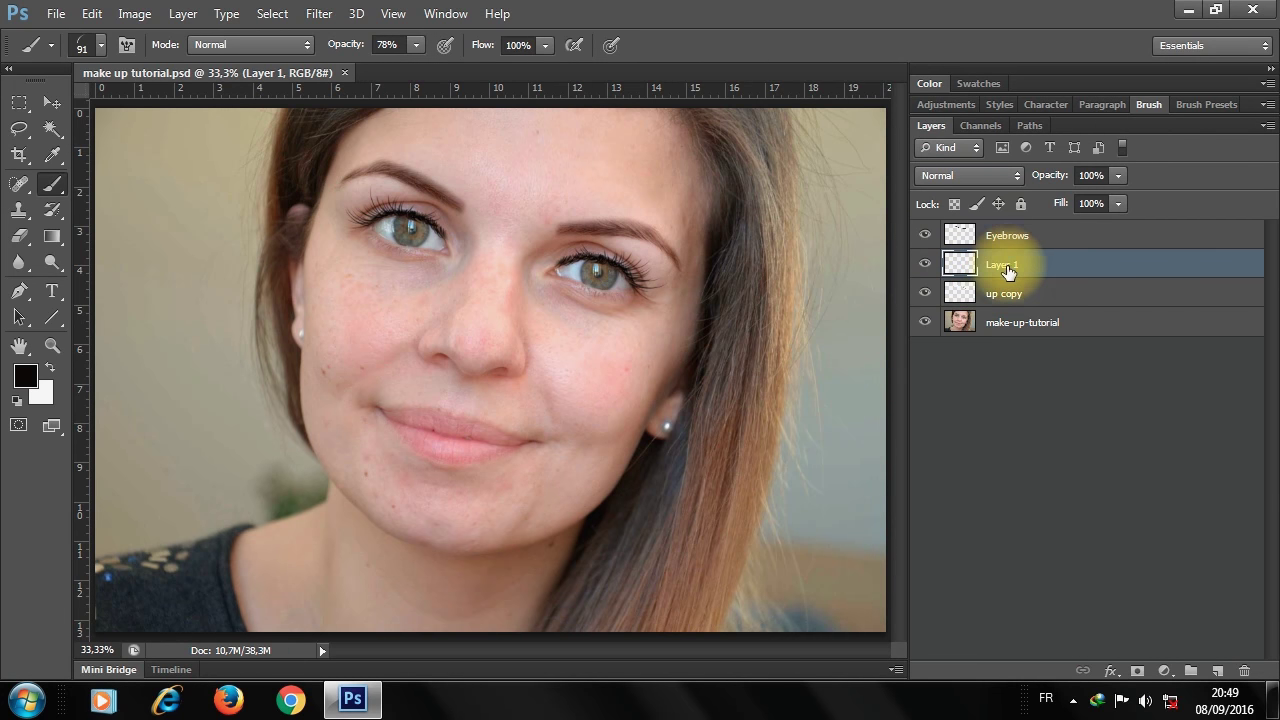
{"action": "key", "text": "ctrl+e"}
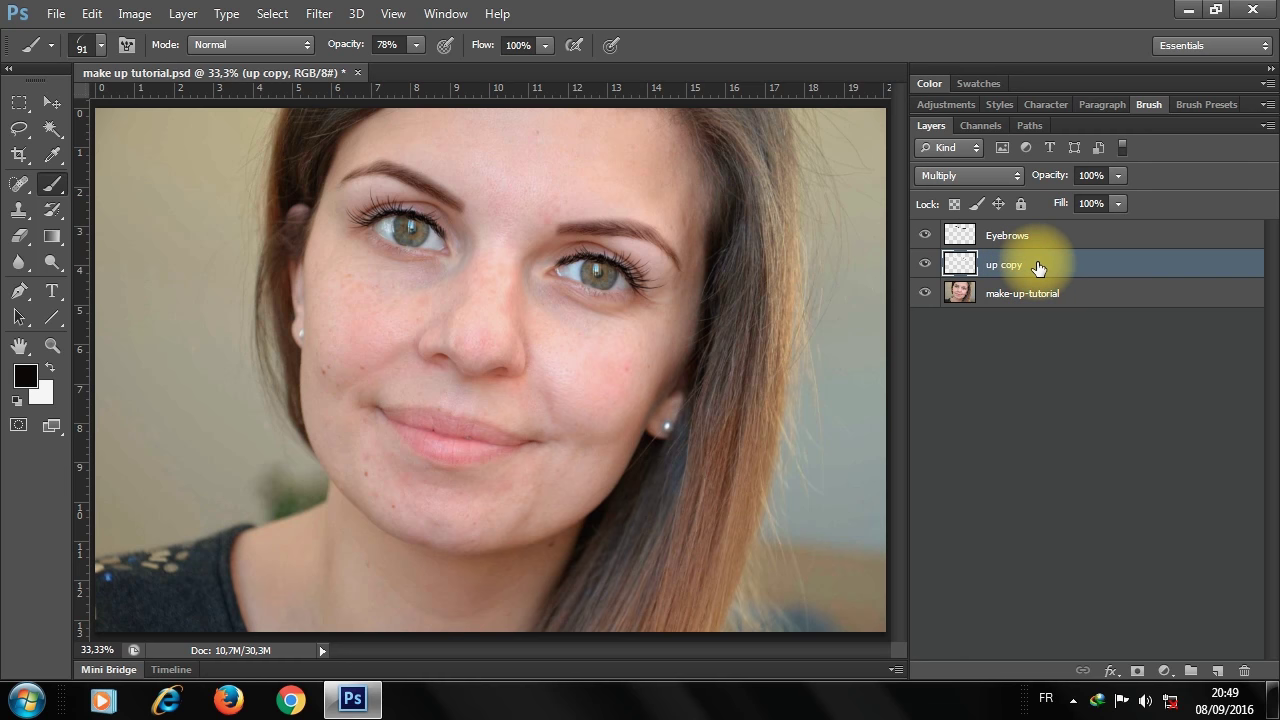
{"action": "key", "text": "ctrl+j"}
{"action": "key", "text": "ctrl+e"}
{"action": "left_click", "coordinate": [451, 286], "text": "alt"}
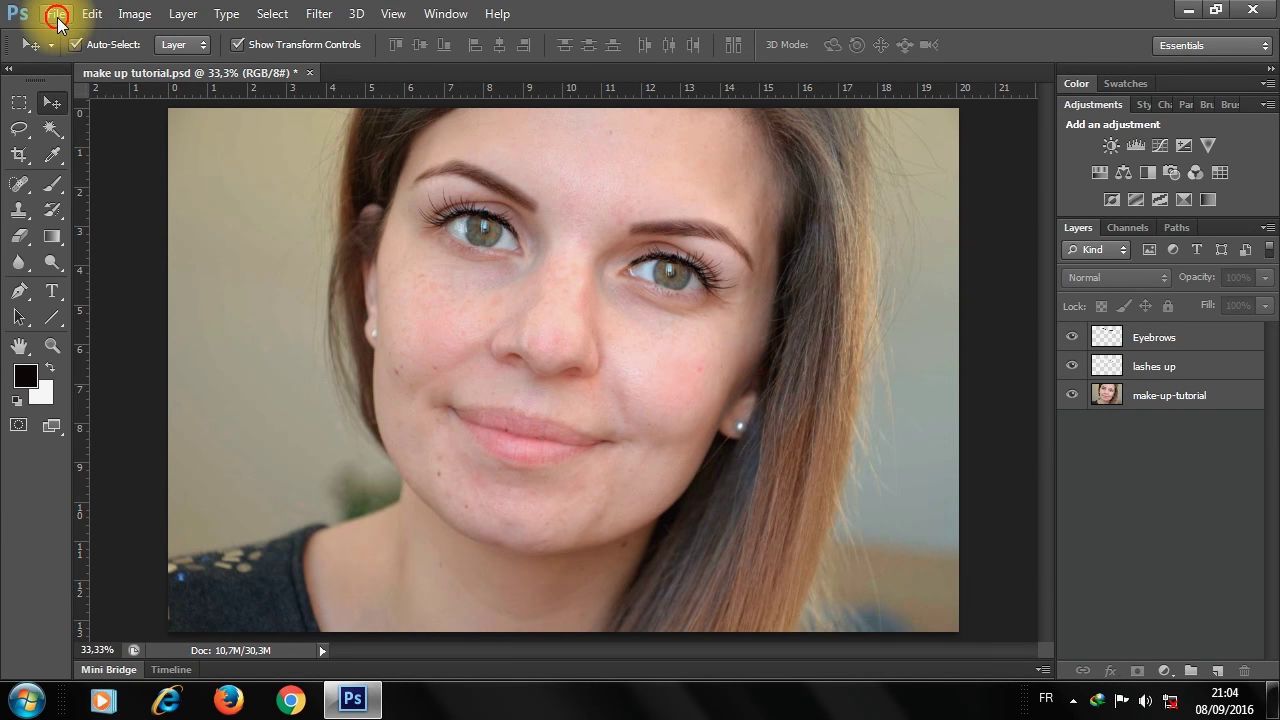
- Place the down.jpg lower-lash image into the document as a new layer
{"action": "left_click", "coordinate": [56, 14]}
{"action": "left_click", "coordinate": [70, 337]}
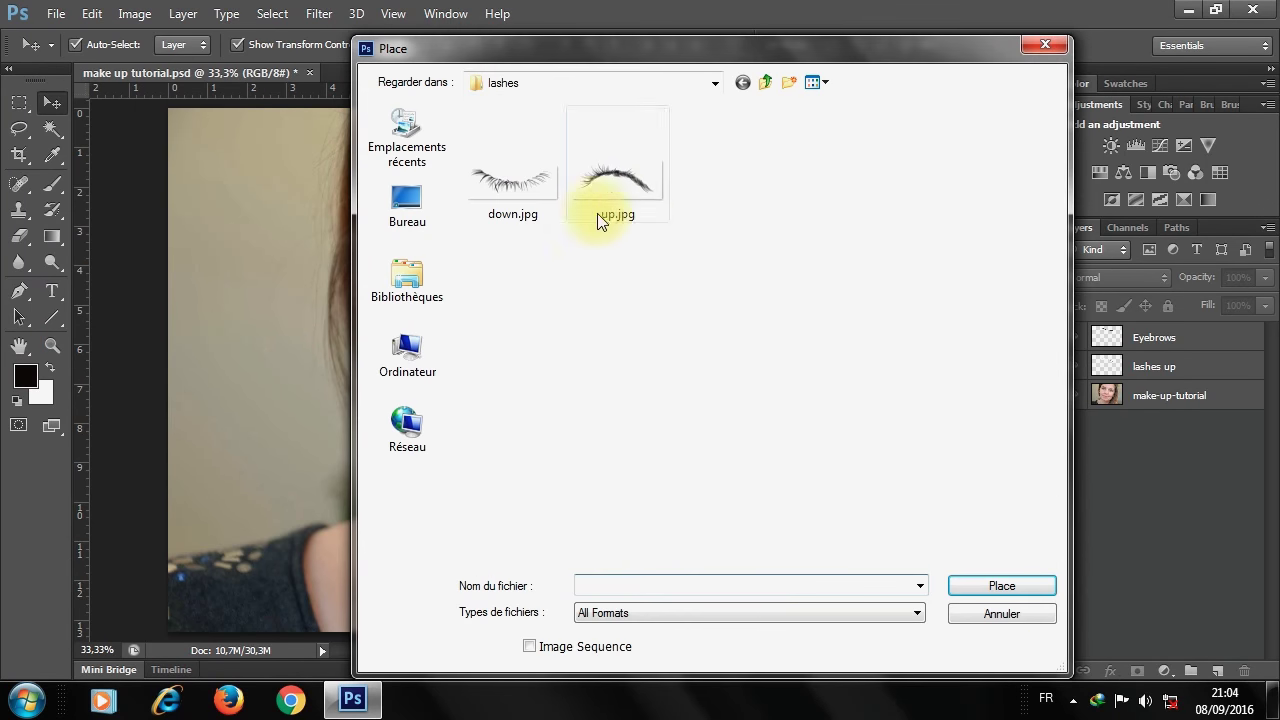
{"action": "left_click", "coordinate": [512, 205]}
{"action": "left_click", "coordinate": [995, 581]}
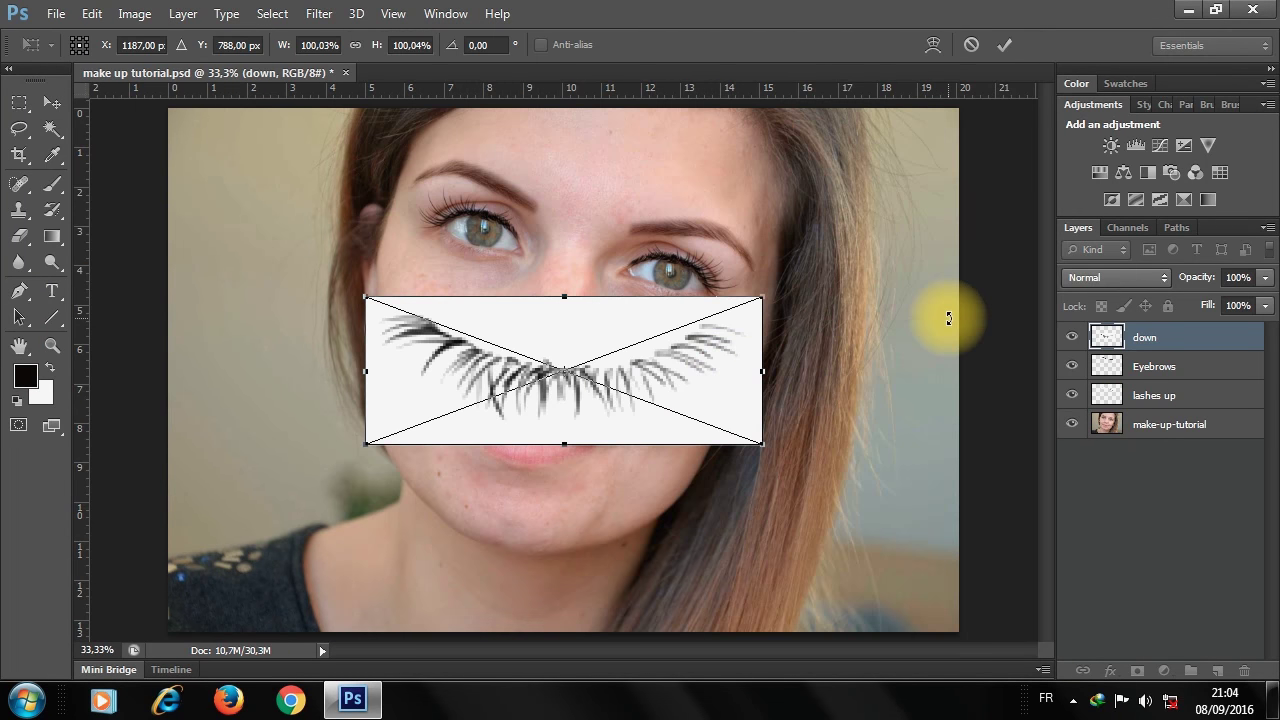
{"action": "key", "text": "Return"}
- Set the down layer's blend mode to Multiply so its white background disappears
{"action": "right_click", "coordinate": [1170, 337]}
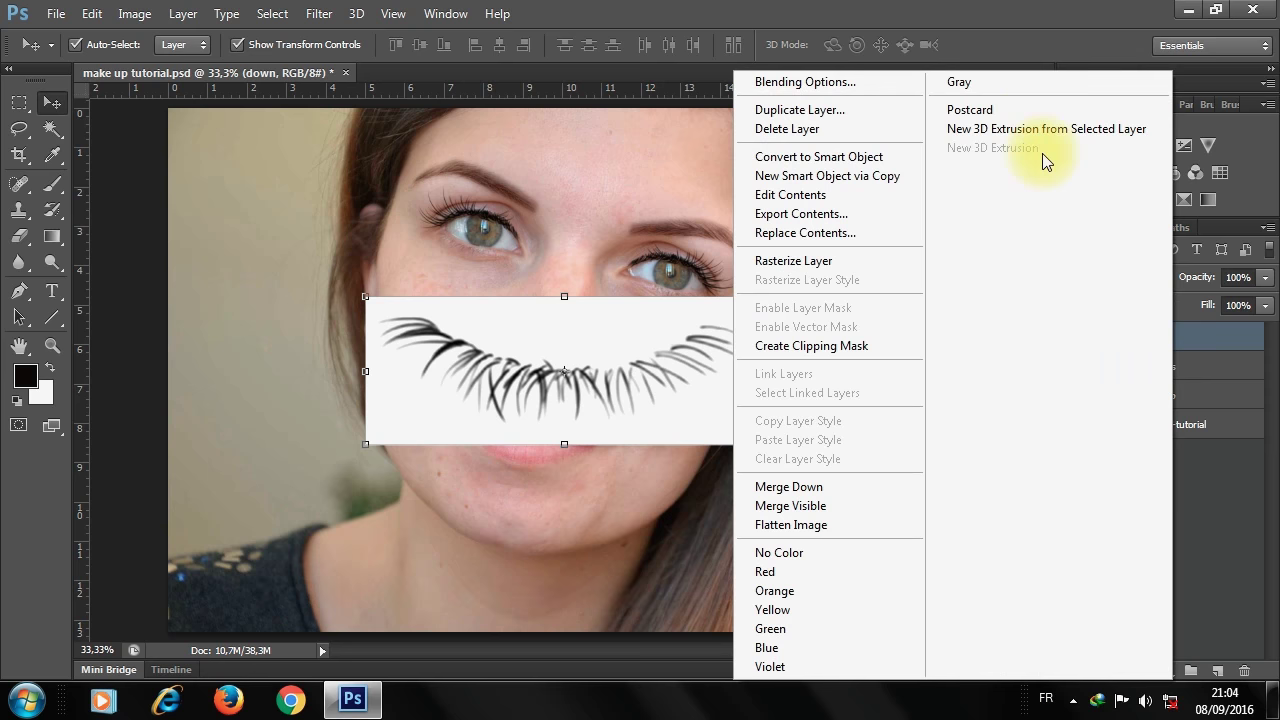
{"action": "left_click", "coordinate": [805, 82]}
{"action": "left_click", "coordinate": [940, 206]}
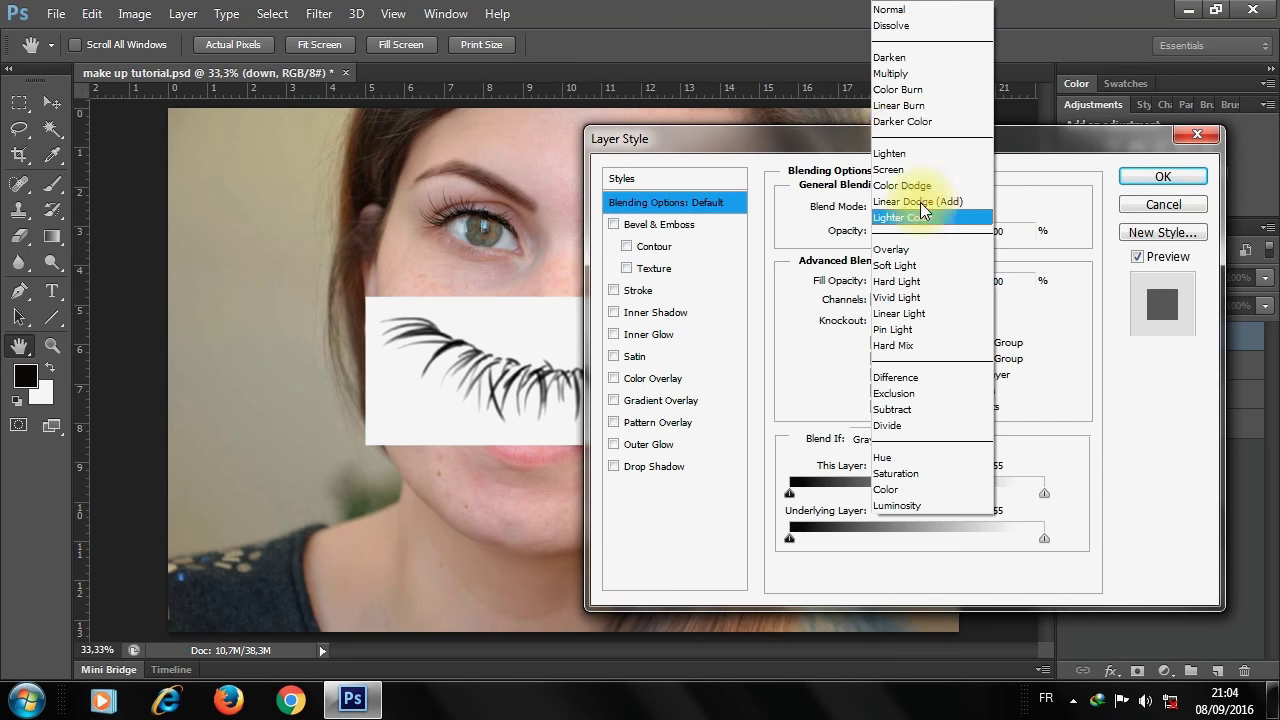
{"action": "left_click", "coordinate": [910, 73]}
{"action": "left_click", "coordinate": [1157, 180]}
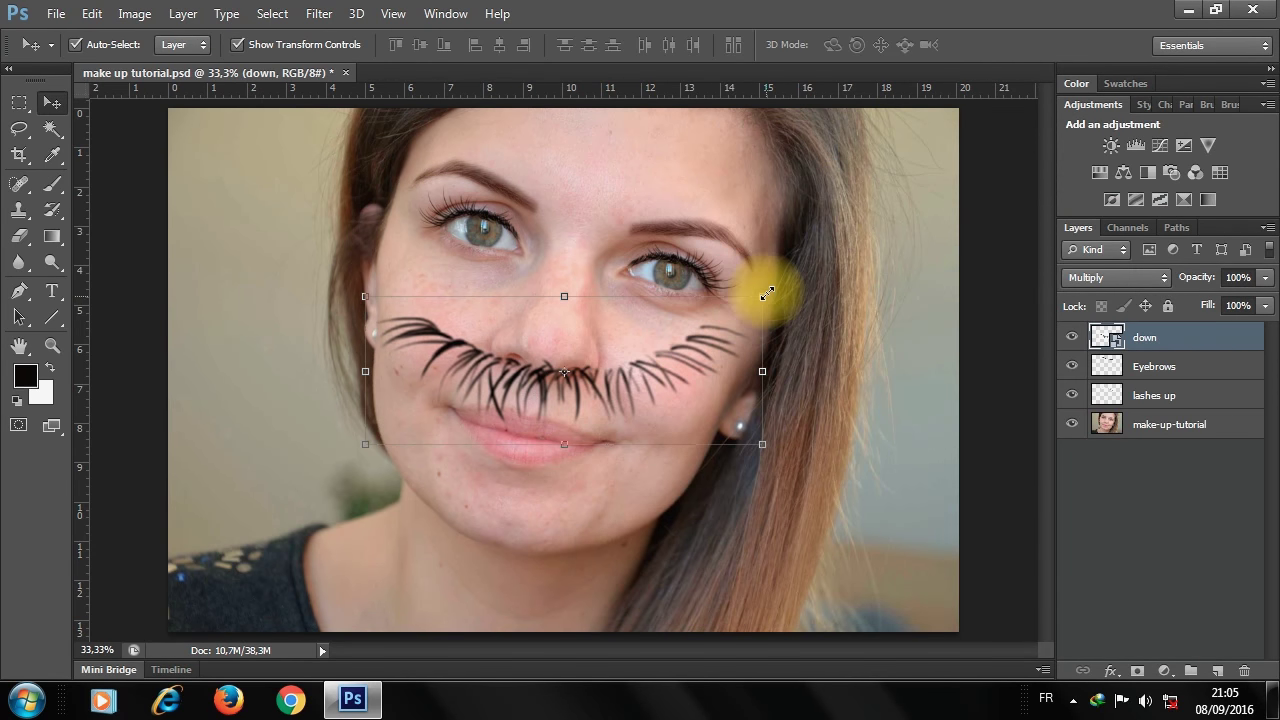
{"action": "key", "text": "ctrl+t"}
- Scale the down lashes to about 23.6%, tilt them about 16°, and move them under the left eye
{"action": "mouse_move", "coordinate": [760, 290]}
{"action": "left_mouse_down"}
{"action": "mouse_move", "coordinate": [630, 340]}
{"action": "mouse_move", "coordinate": [481, 274]}
{"action": "mouse_move", "coordinate": [520, 243]}
{"action": "left_mouse_up"}
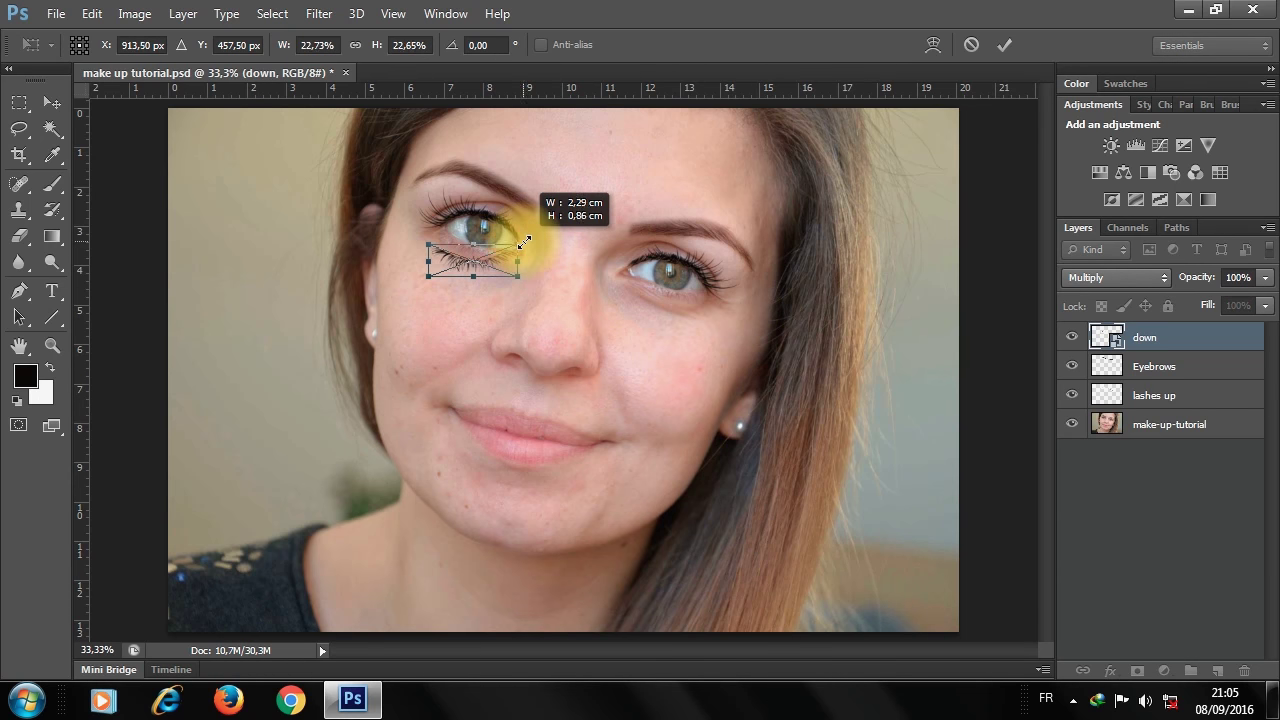
{"action": "left_click", "coordinate": [463, 255], "text": "ctrl"}
{"action": "left_click_drag", "start_coordinate": [586, 223], "coordinate": [605, 262]}
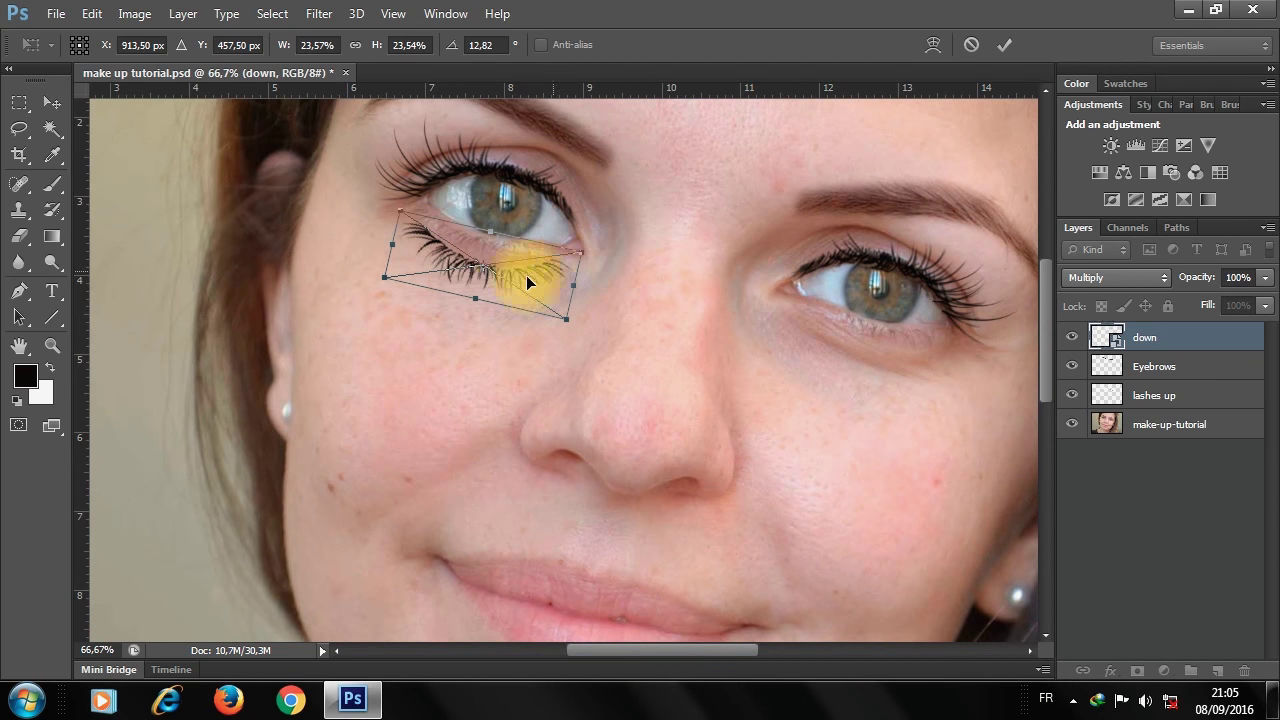
{"action": "left_click_drag", "start_coordinate": [517, 281], "coordinate": [516, 261]}
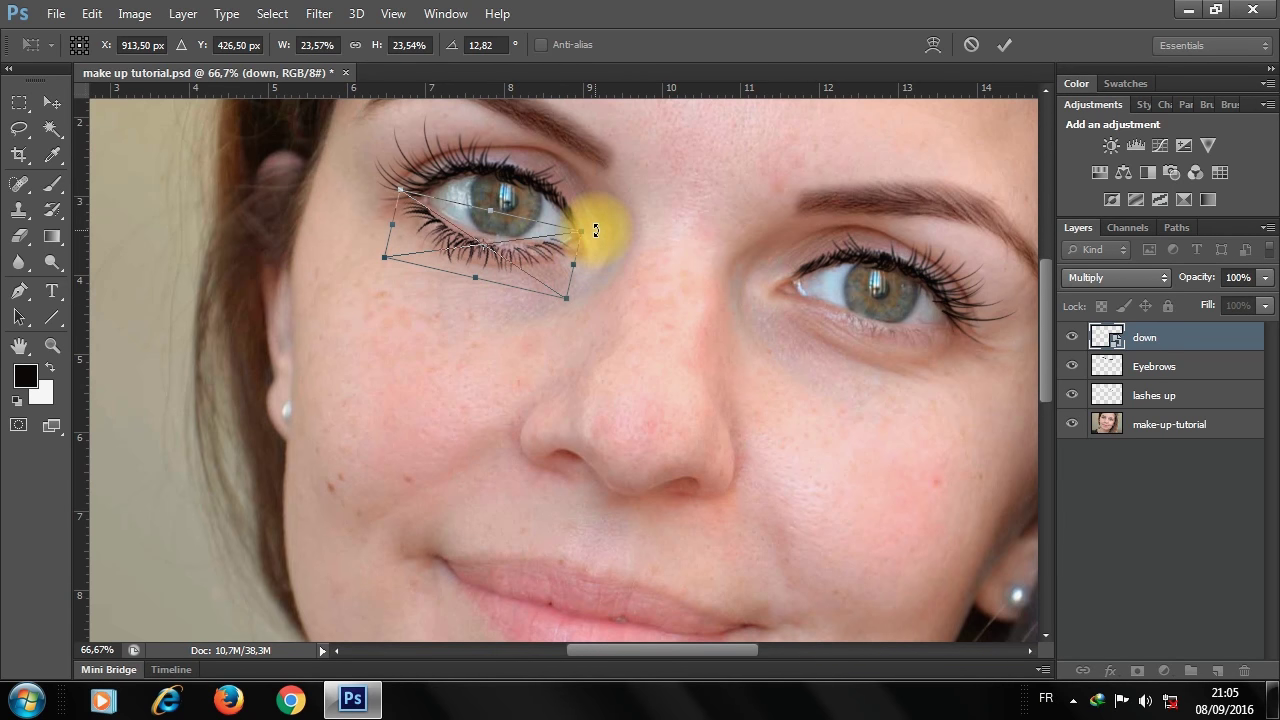
{"action": "left_click_drag", "start_coordinate": [605, 235], "coordinate": [605, 236]}
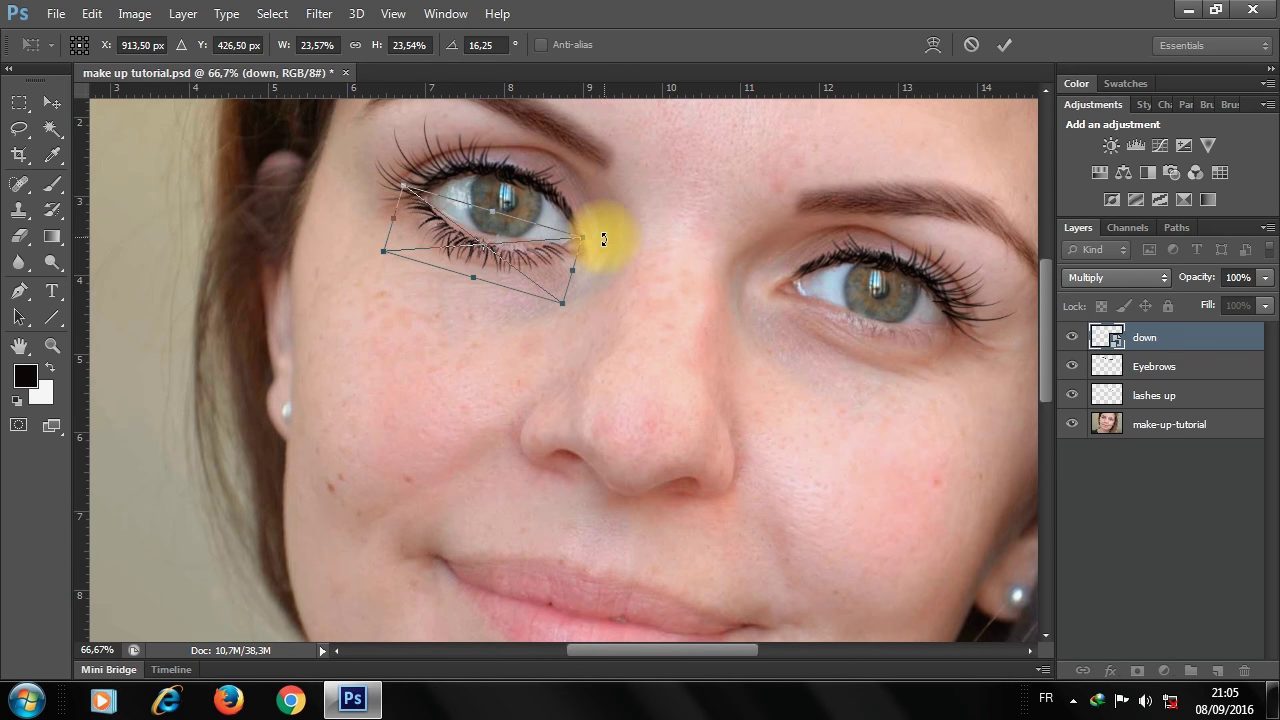
{"action": "left_click", "coordinate": [543, 256]}
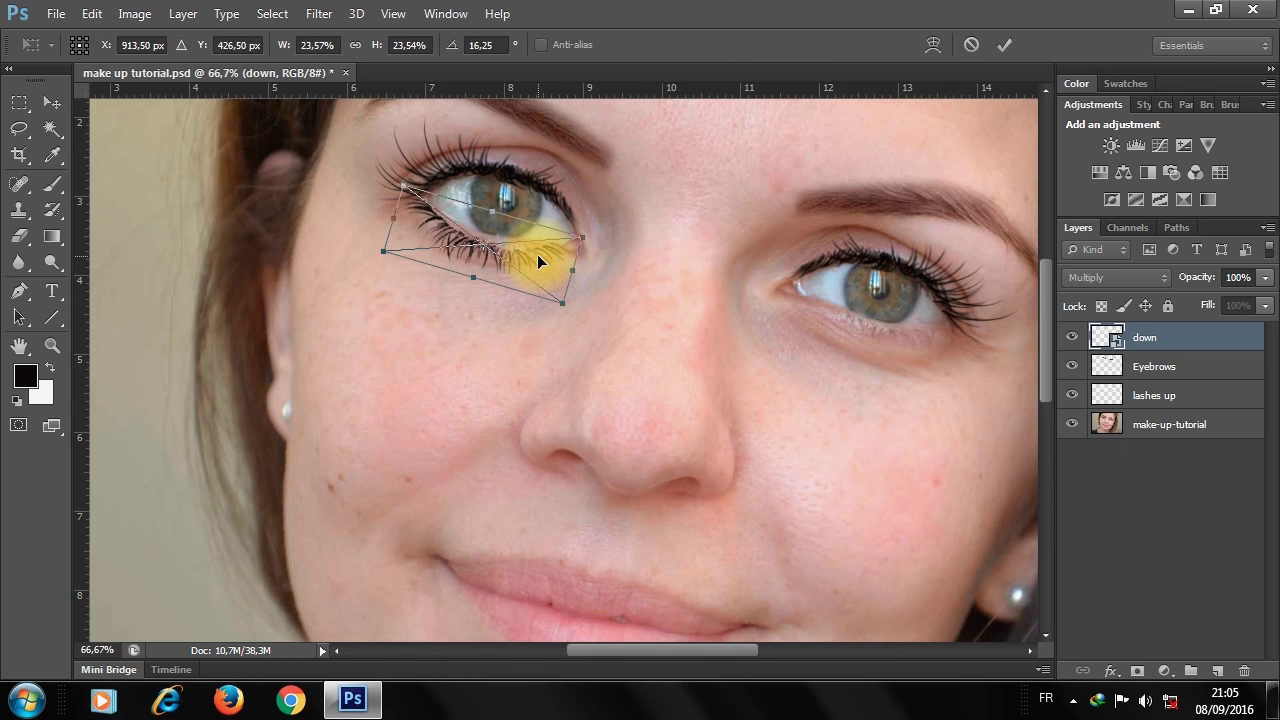
{"action": "right_click", "coordinate": [538, 255]}
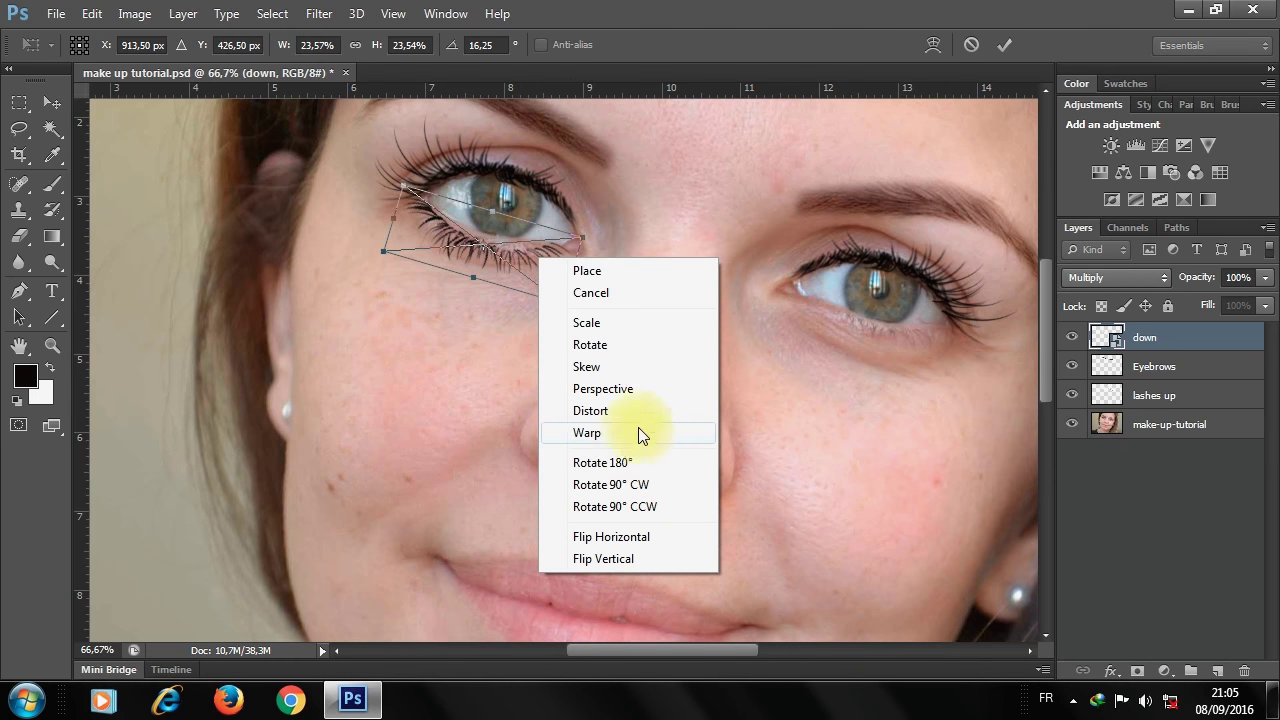
- Warp the lower lashes so they curve along the left eye's lower lid
{"action": "left_click", "coordinate": [596, 432]}
{"action": "scroll", "coordinate": [500, 257], "scroll_direction": "up", "scroll_amount": 1}
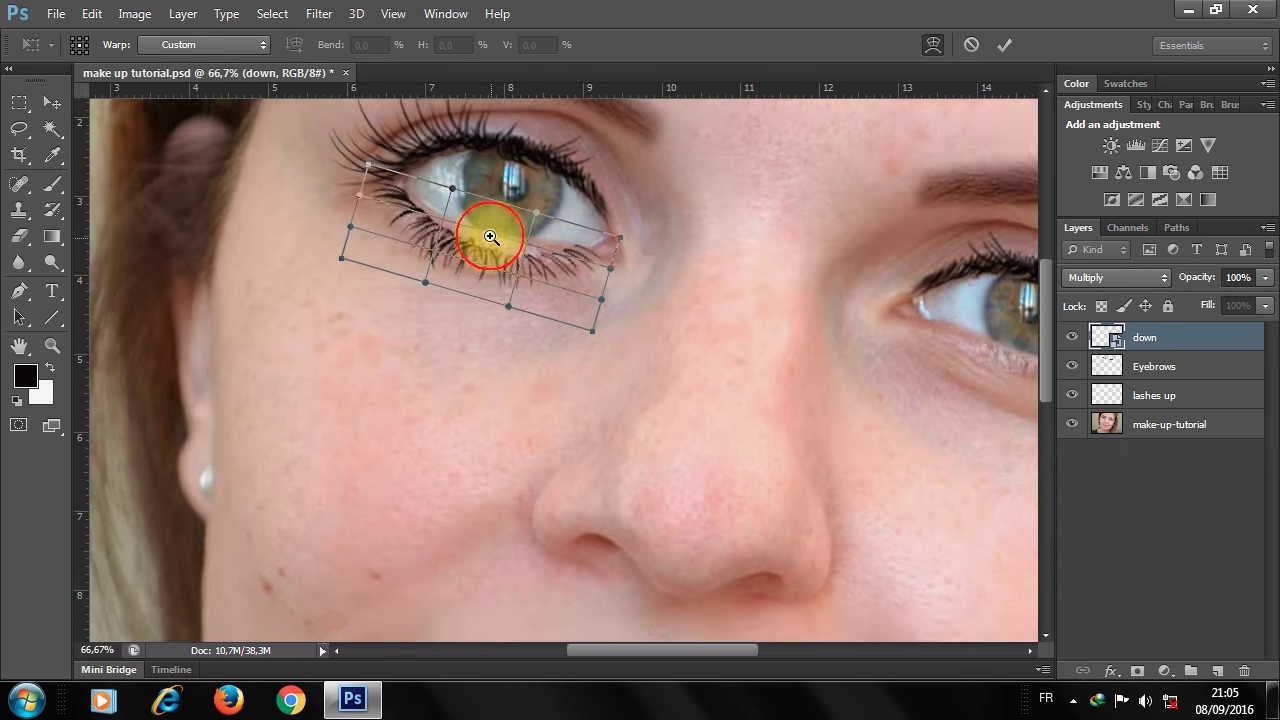
{"action": "scroll", "coordinate": [486, 237], "scroll_direction": "up", "scroll_amount": 1}
{"action": "left_click_drag", "start_coordinate": [508, 363], "coordinate": [560, 460]}
{"action": "left_click_drag", "start_coordinate": [508, 356], "coordinate": [525, 312]}
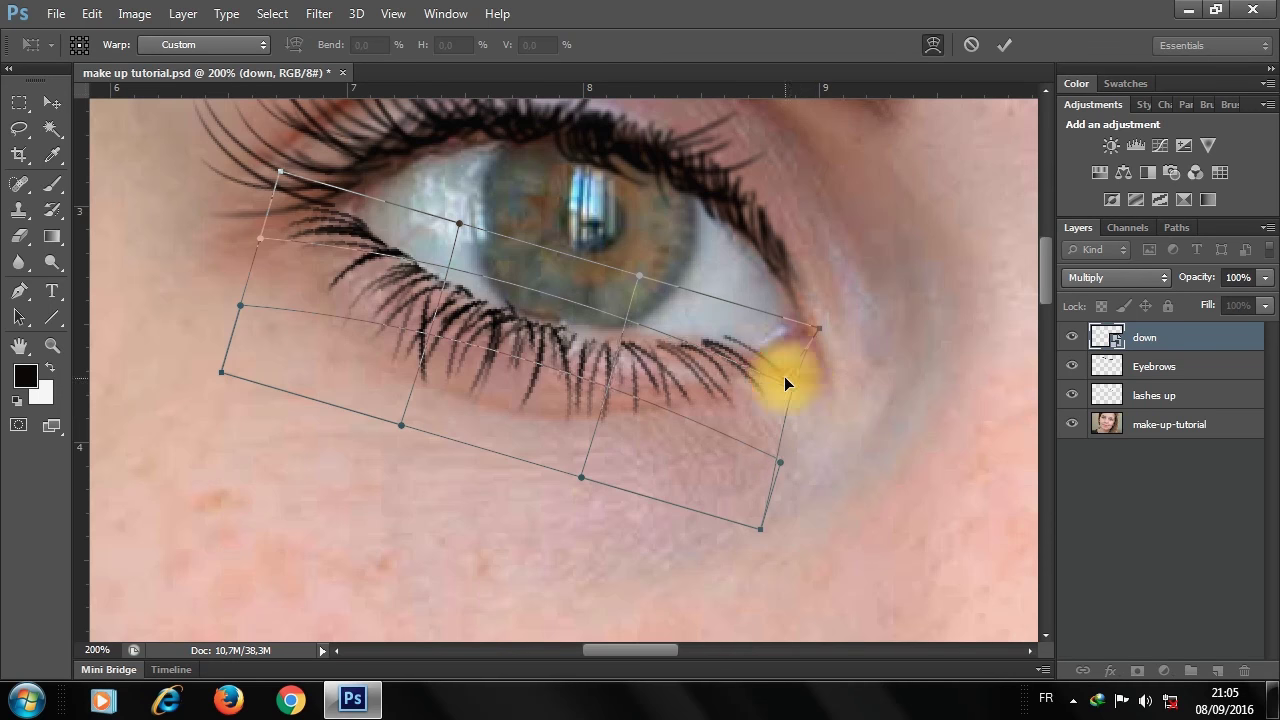
{"action": "left_click_drag", "start_coordinate": [784, 382], "coordinate": [787, 365]}
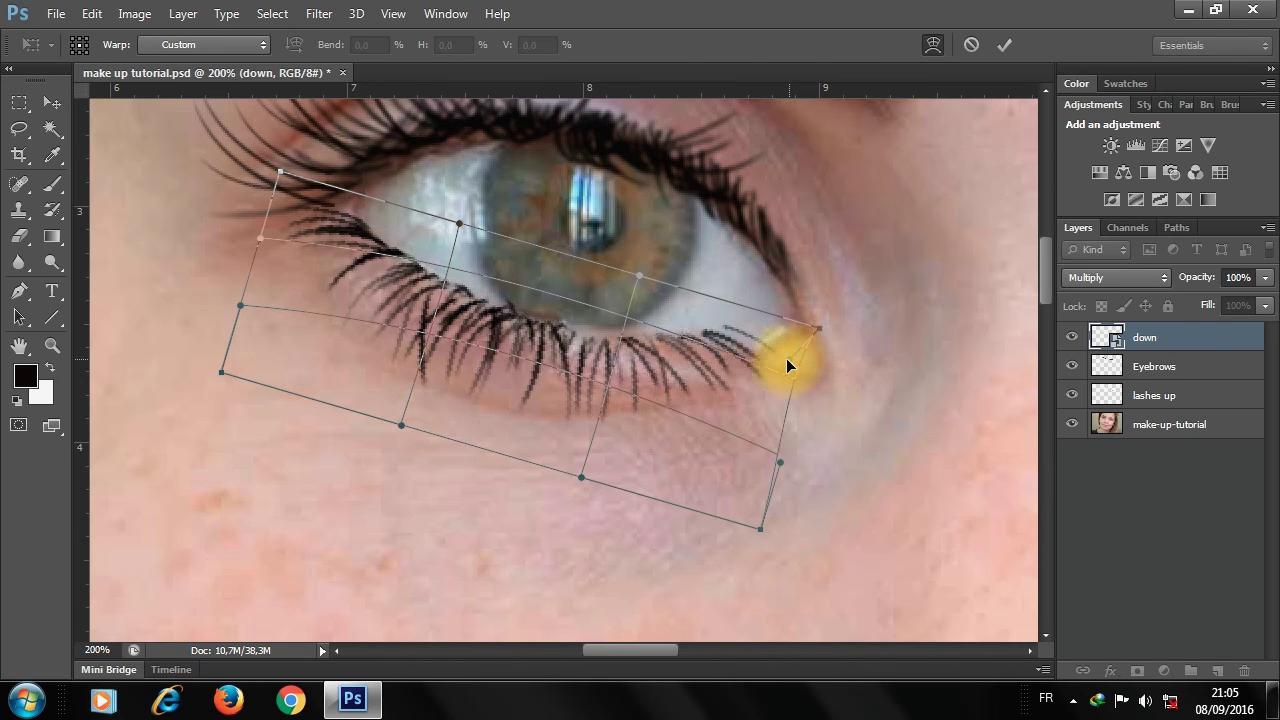
{"action": "left_click_drag", "start_coordinate": [632, 354], "coordinate": [621, 340]}
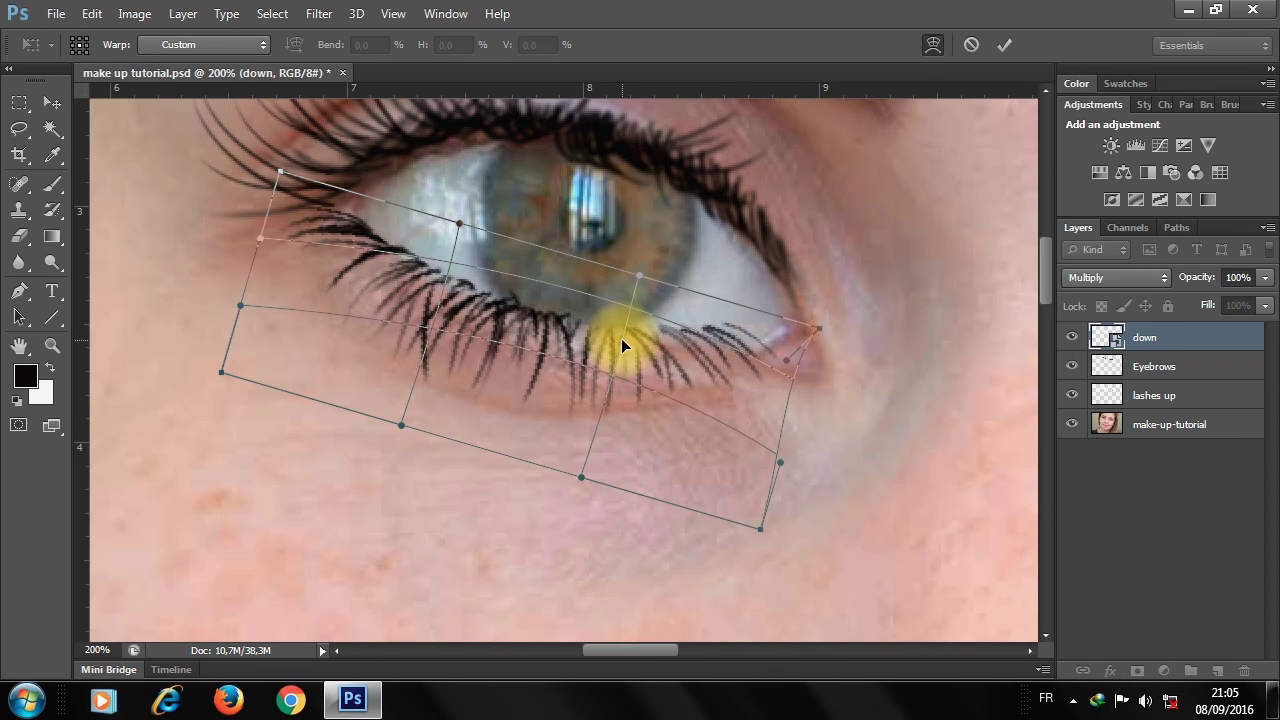
{"action": "left_click_drag", "start_coordinate": [322, 230], "coordinate": [303, 230]}
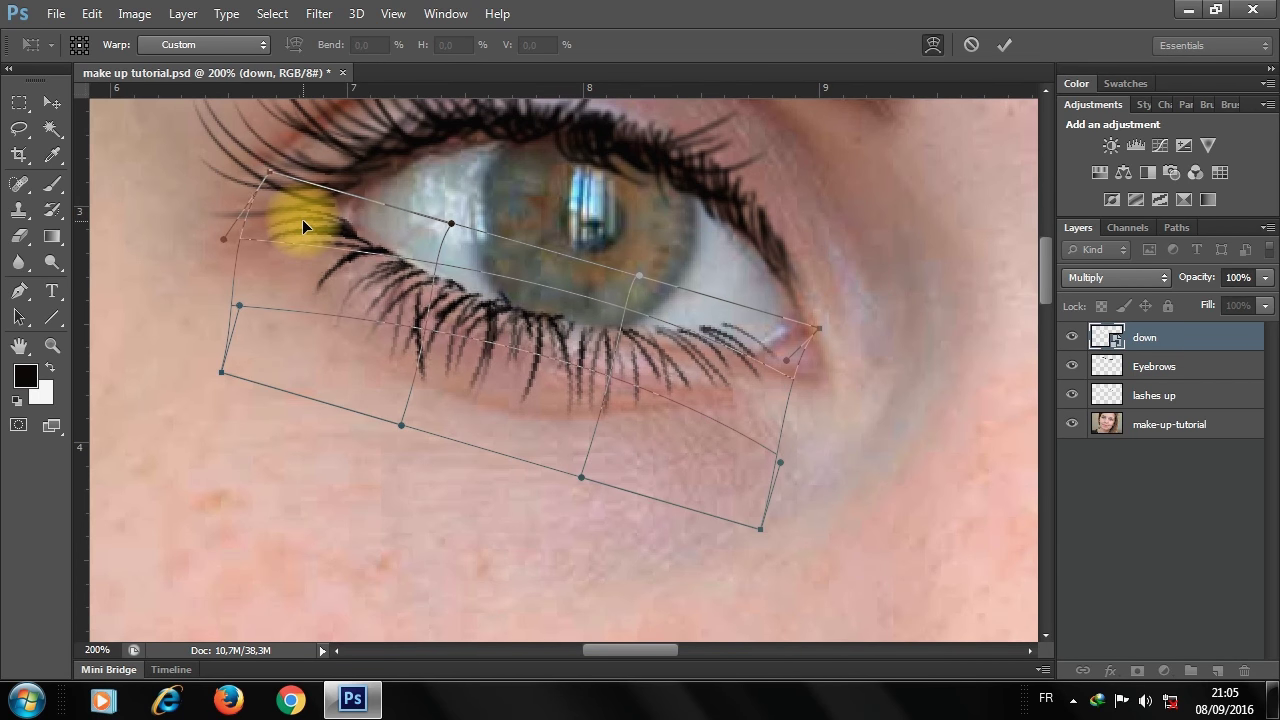
{"action": "key", "text": "Return"}
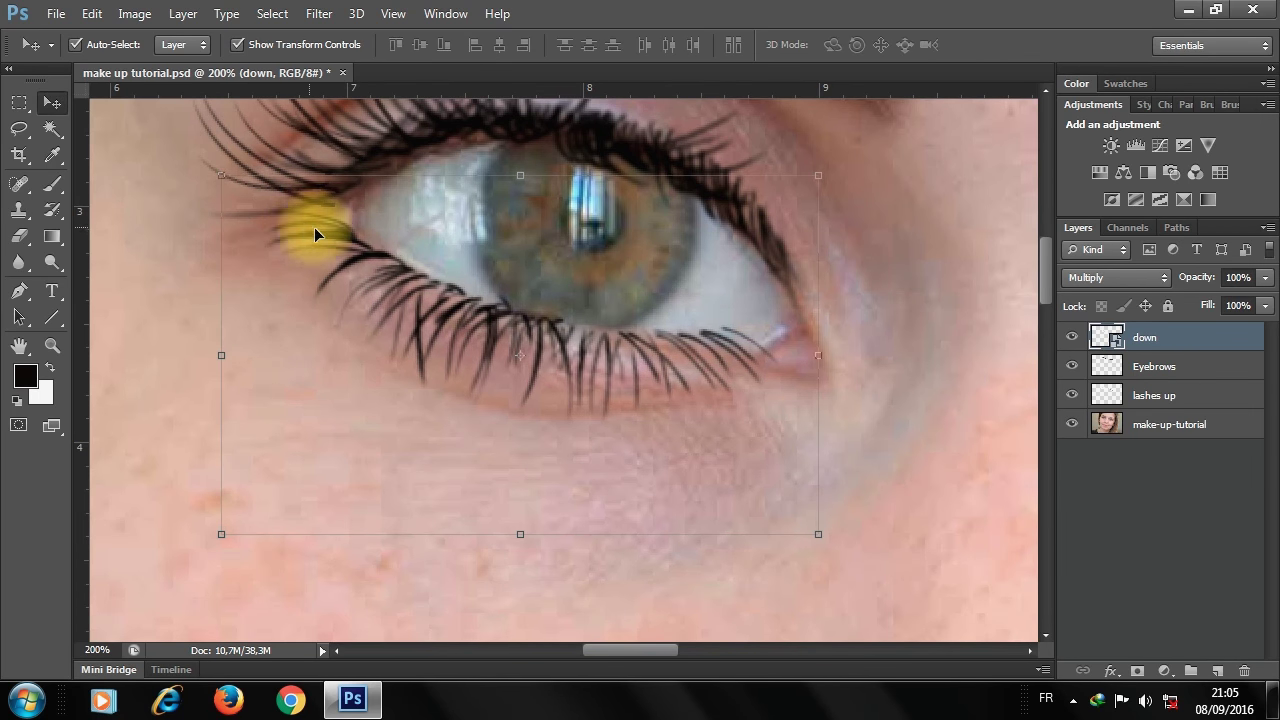
- Nudge the lashes down and rotate them to about 16.8° to match the lid
{"action": "key", "text": "Down"}
{"action": "key", "text": "Down"}
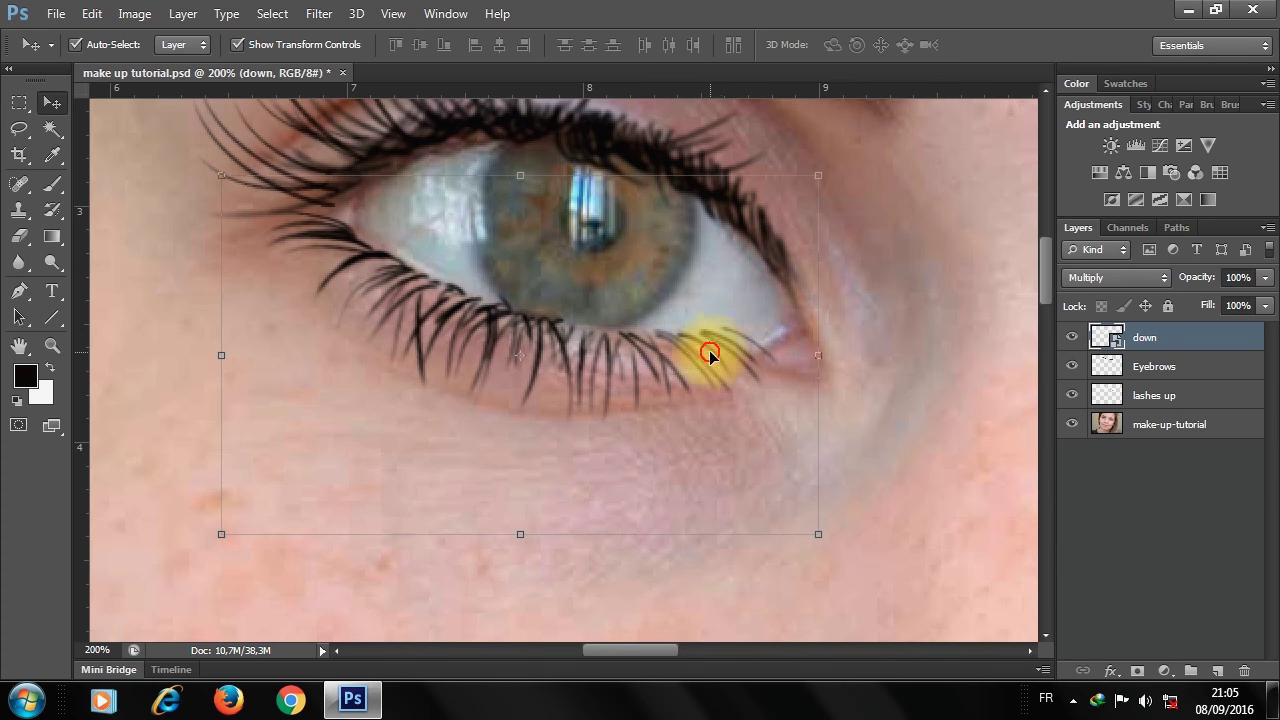
{"action": "left_click_drag", "start_coordinate": [831, 160], "coordinate": [834, 168]}
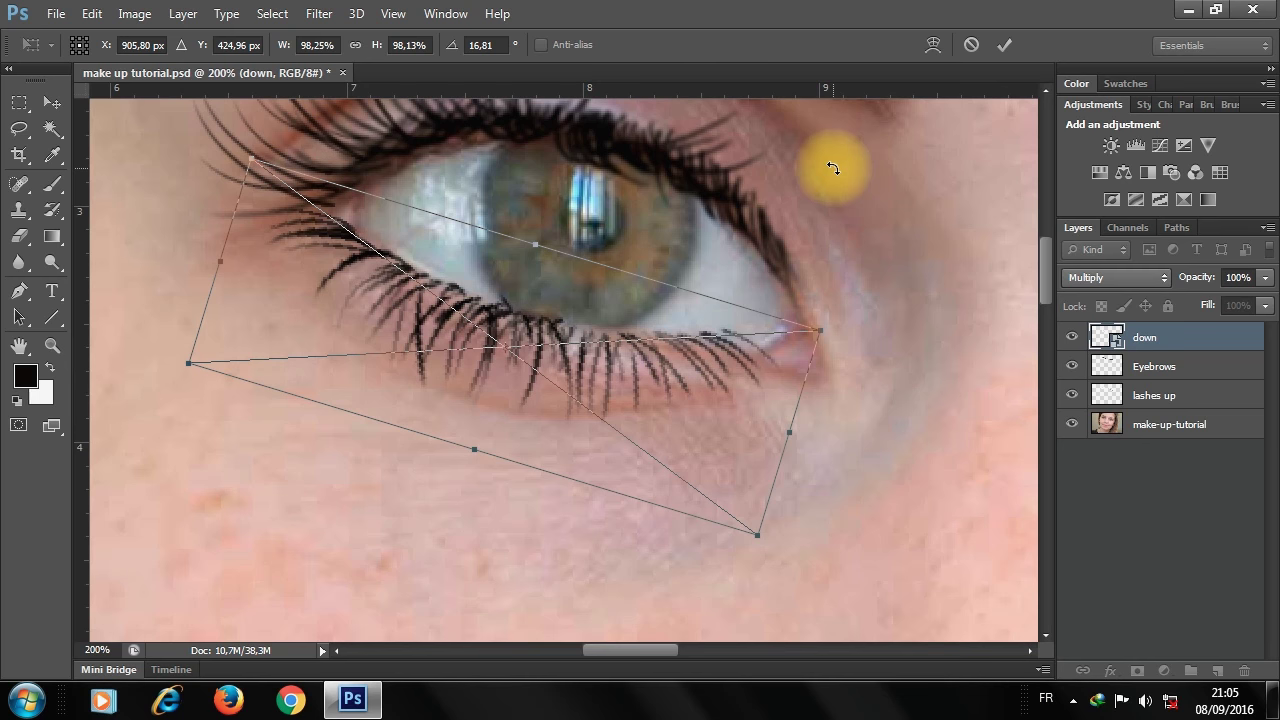
{"action": "key", "text": "Return"}
- Duplicate the down lash layer and offset the copy one step right and down
{"action": "key", "text": "Left"}
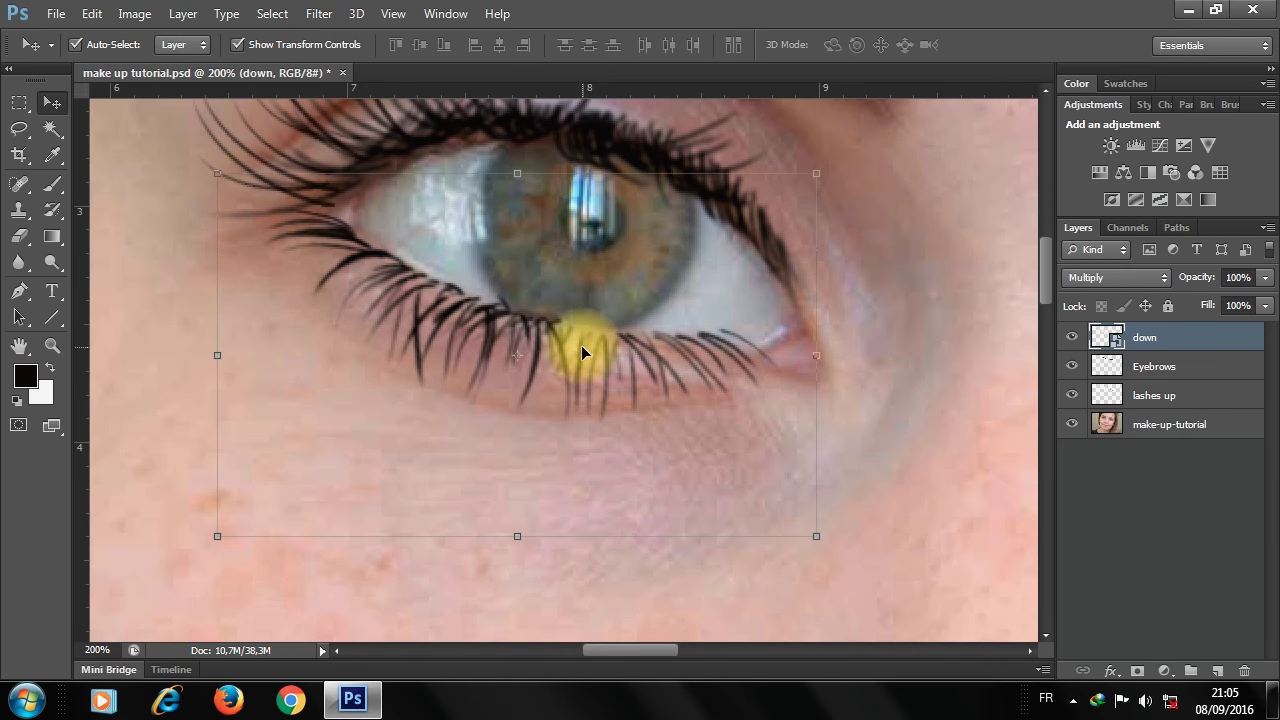
{"action": "left_click", "coordinate": [1155, 340]}
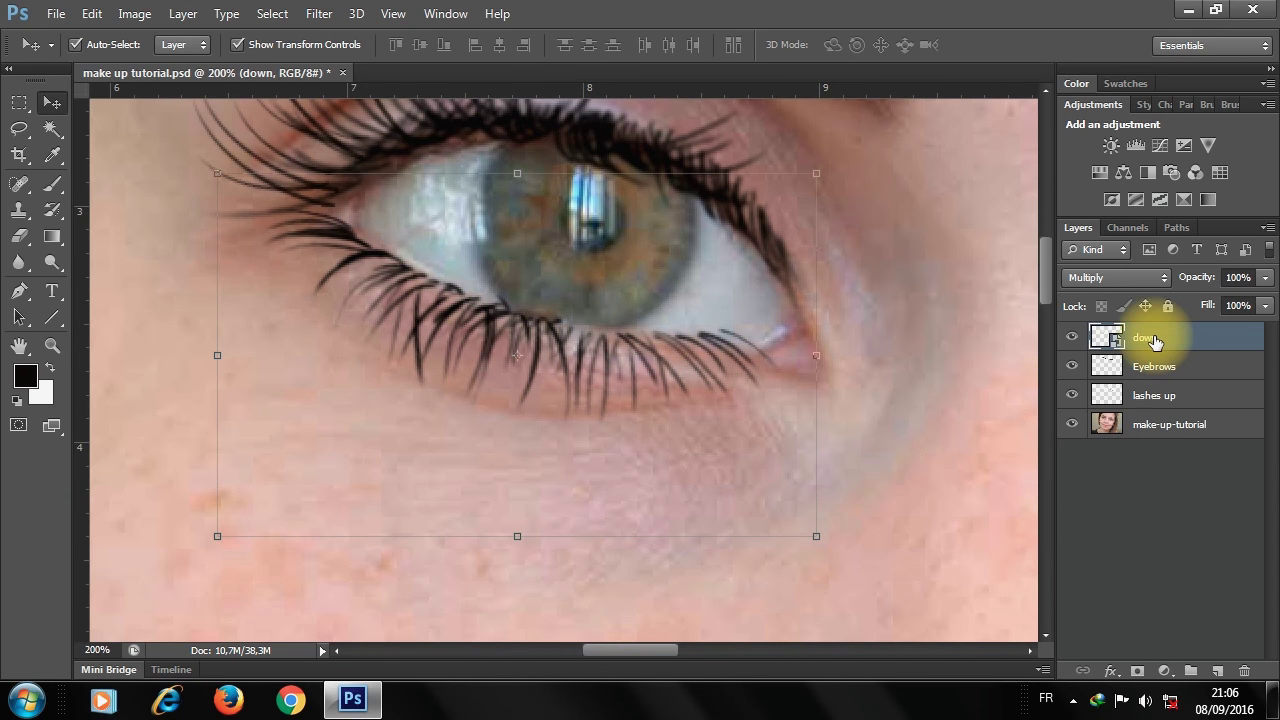
{"action": "key", "text": "ctrl+j"}
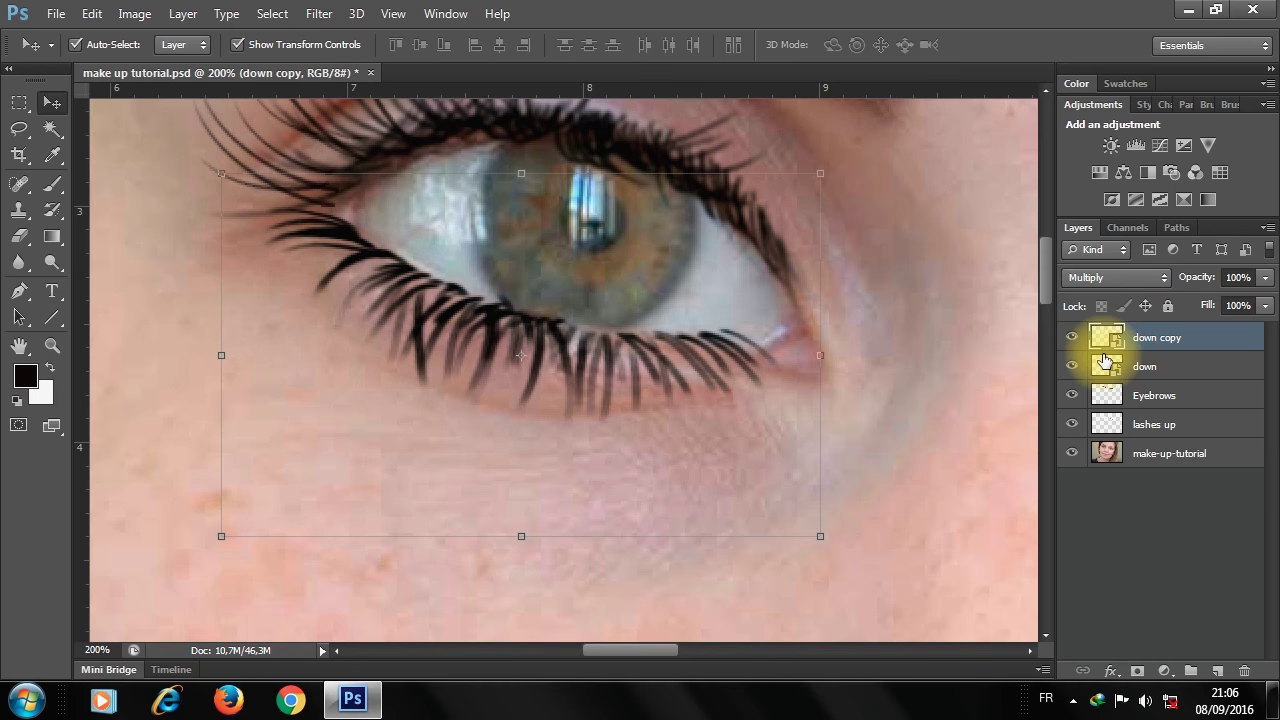
{"action": "key", "text": "Right"}
{"action": "key", "text": "Right"}
{"action": "key", "text": "Right"}
{"action": "key", "text": "Down"}
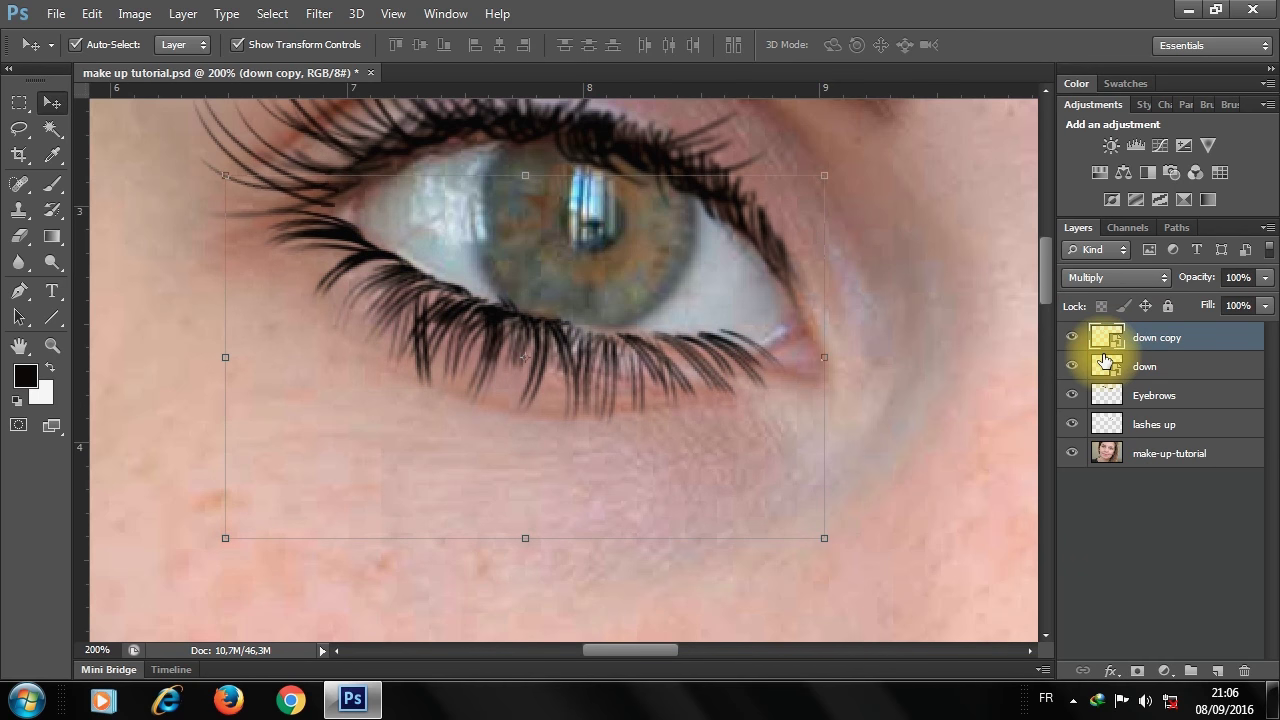
- Delete the original down layer, keeping only down copy
{"action": "left_click", "coordinate": [1092, 366]}
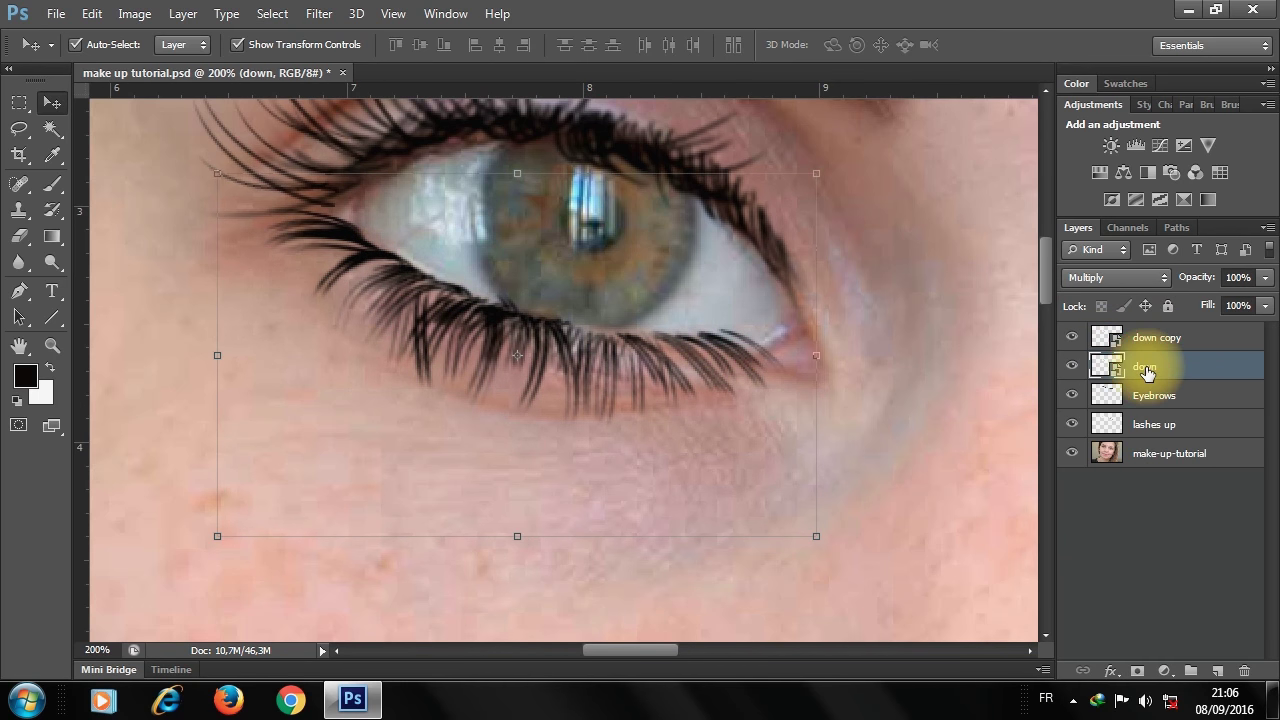
{"action": "left_click", "coordinate": [1148, 339]}
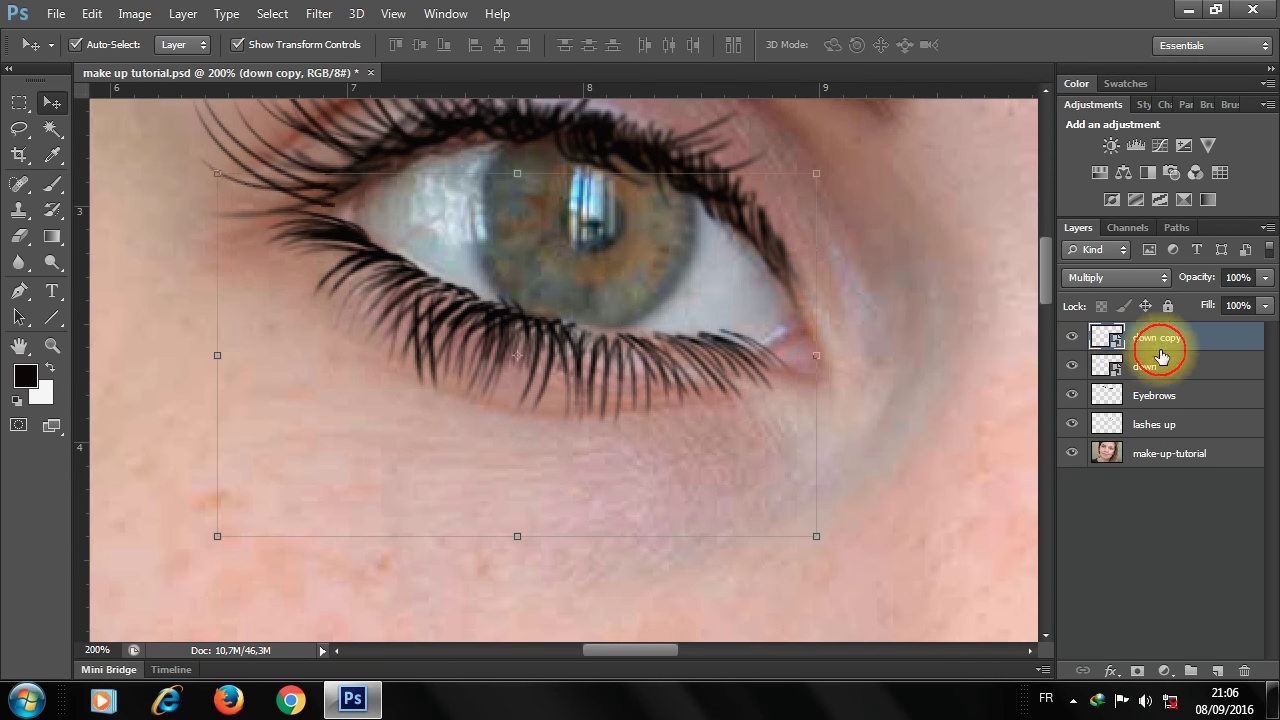
{"action": "left_click", "coordinate": [1150, 366]}
{"action": "left_click", "coordinate": [461, 331], "text": "alt"}
{"action": "left_click", "coordinate": [461, 331], "text": "alt"}
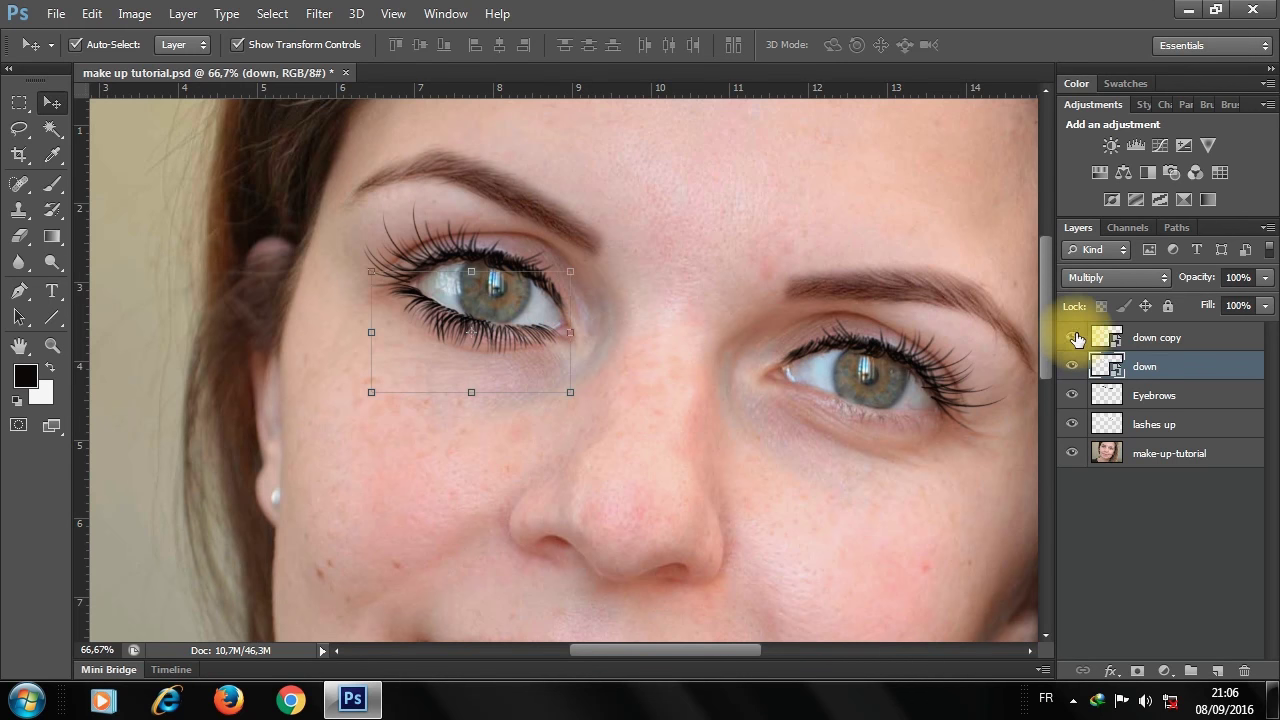
{"action": "left_click", "coordinate": [1152, 338]}
{"action": "left_click", "coordinate": [1145, 368], "text": "shift"}
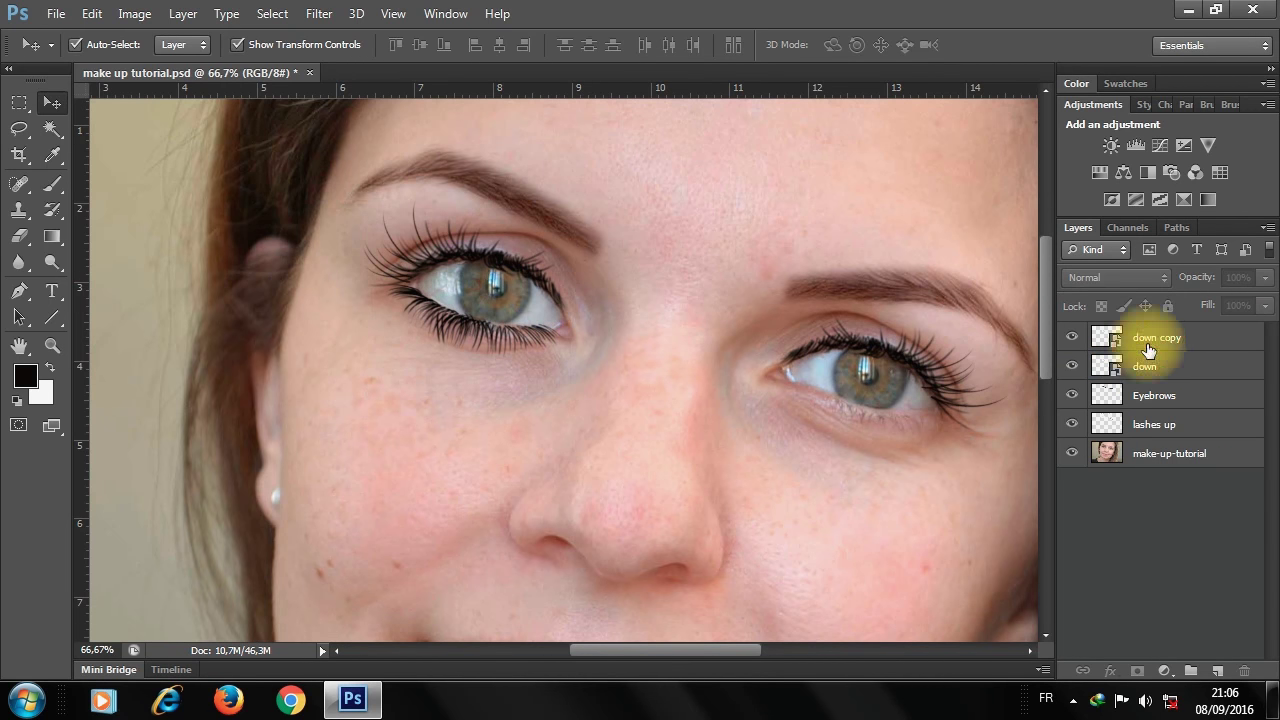
{"action": "left_click", "coordinate": [1150, 370]}
{"action": "key", "text": "Delete"}
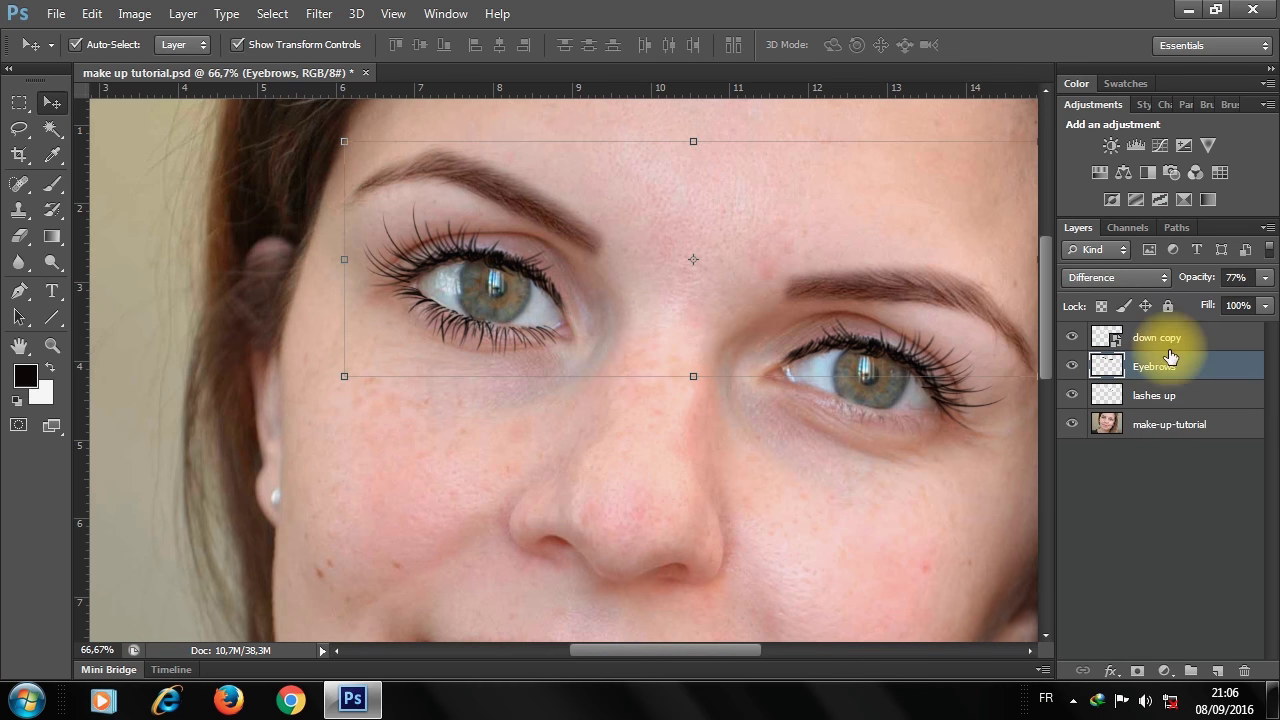
{"action": "left_click", "coordinate": [1156, 342]}
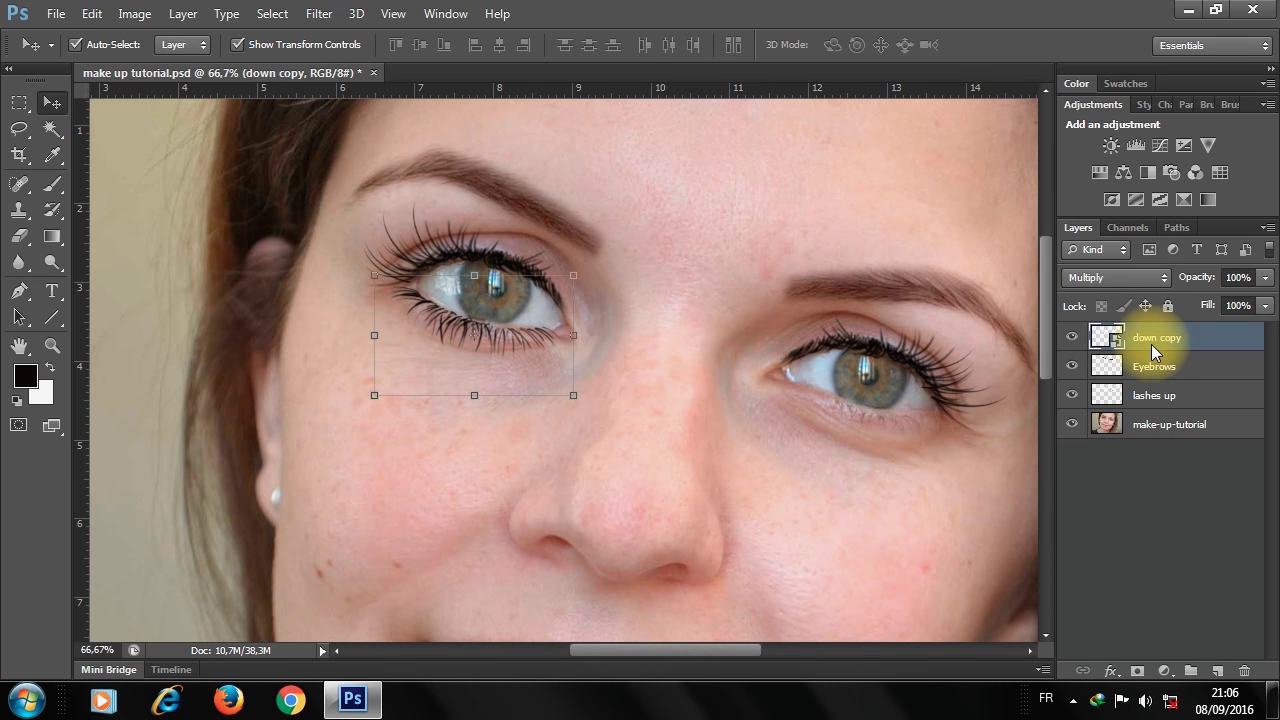
{"action": "left_click", "coordinate": [1178, 482]}
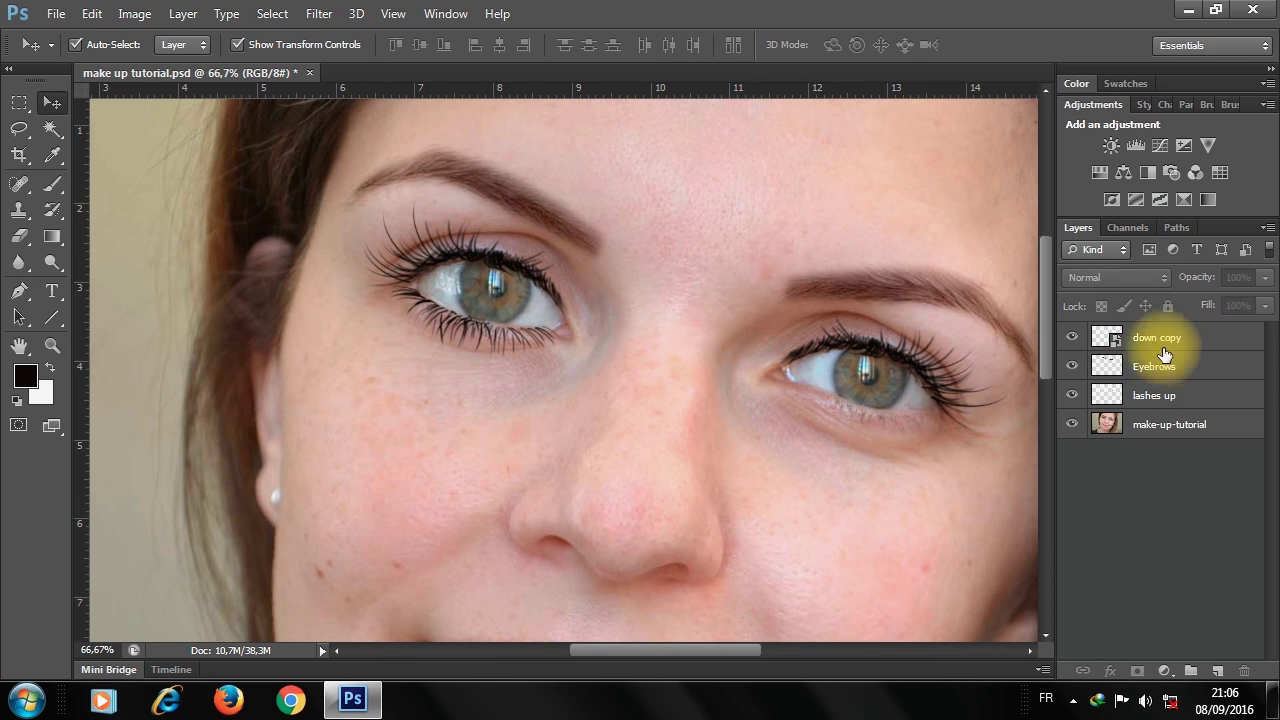
{"action": "left_click", "coordinate": [19, 236]}
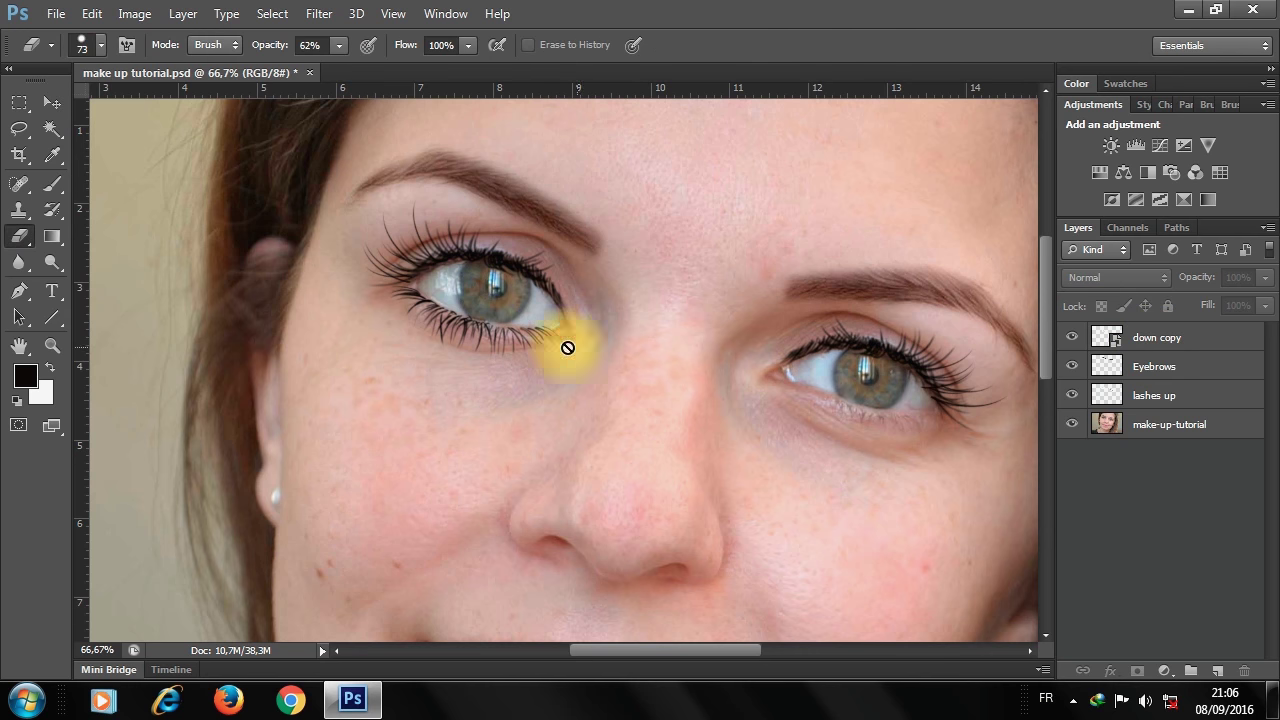
- Rasterize down copy and erase the excess lower lashes under the left eye
{"action": "right_click", "coordinate": [1243, 337]}
{"action": "left_click", "coordinate": [771, 259]}
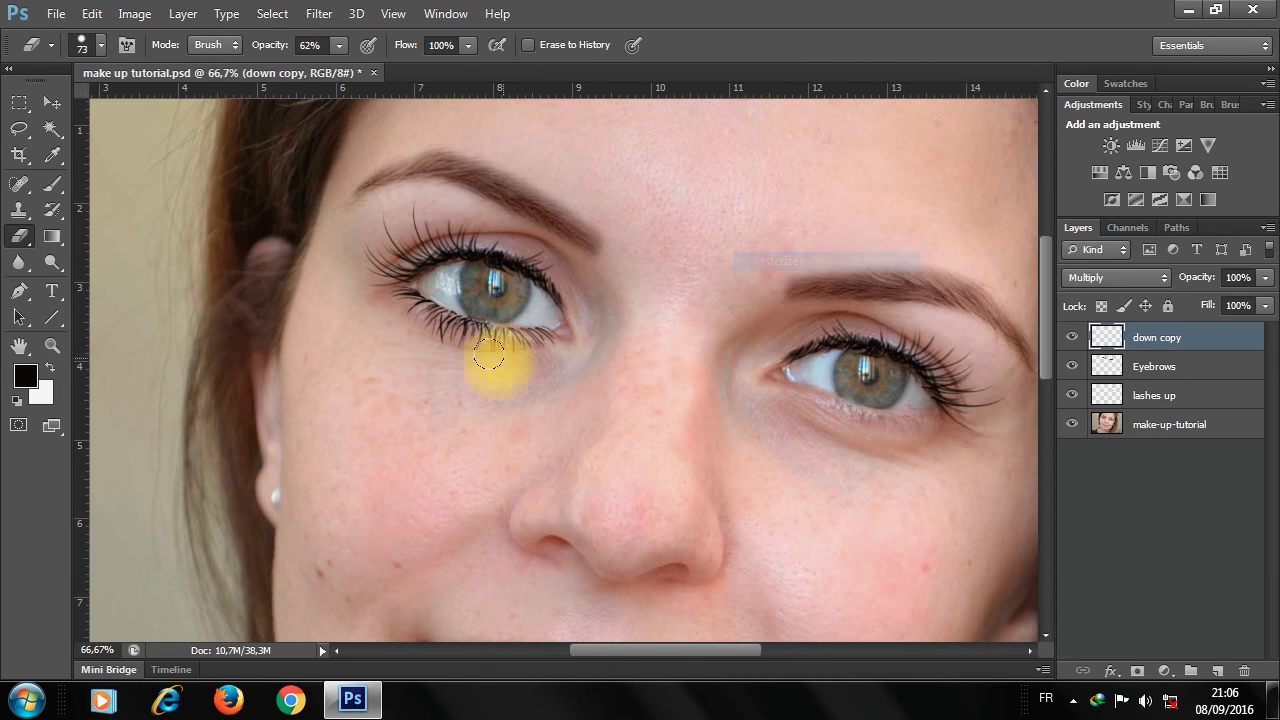
{"action": "mouse_move", "coordinate": [488, 354]}
{"action": "left_mouse_down"}
{"action": "mouse_move", "coordinate": [558, 318]}
{"action": "mouse_move", "coordinate": [548, 300]}
{"action": "mouse_move", "coordinate": [578, 337]}
{"action": "mouse_move", "coordinate": [524, 371]}
{"action": "mouse_move", "coordinate": [481, 365]}
{"action": "mouse_move", "coordinate": [531, 349]}
{"action": "mouse_move", "coordinate": [471, 363]}
{"action": "left_mouse_up"}
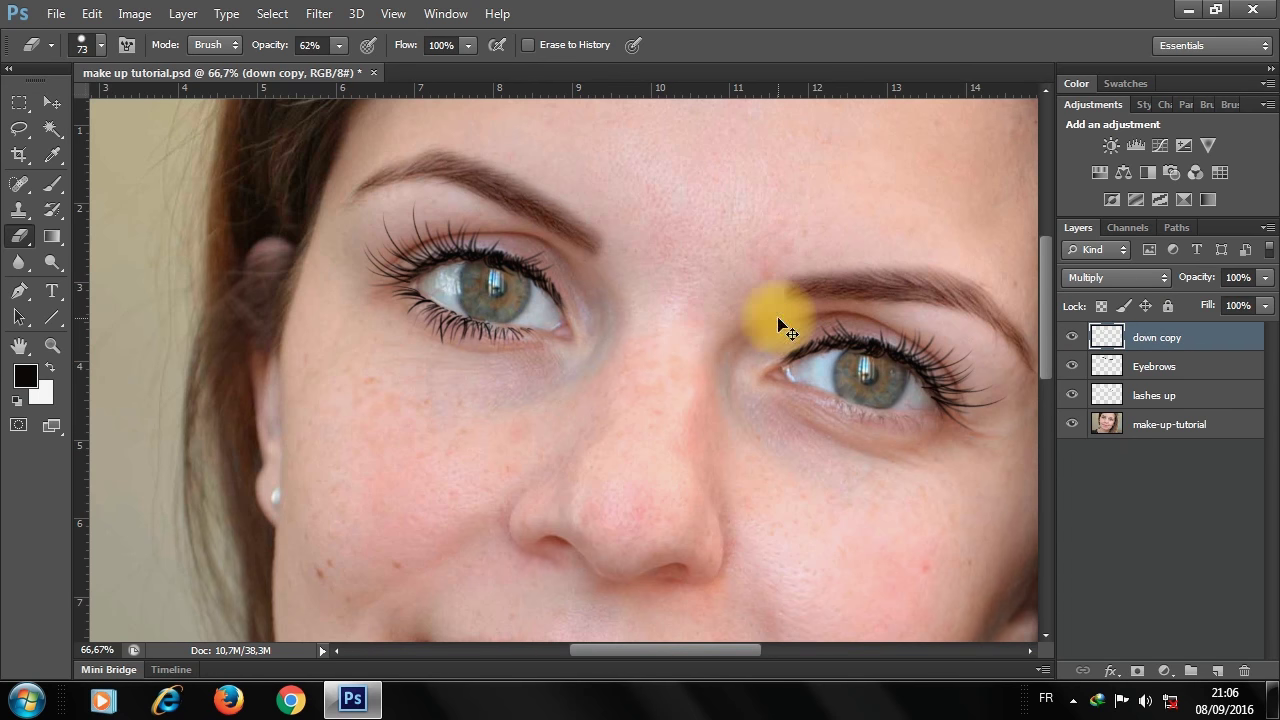
{"action": "key", "text": "ctrl+j"}
- Move the down copy 2 lashes under the right eye and flip them horizontally
{"action": "left_click", "coordinate": [52, 102]}
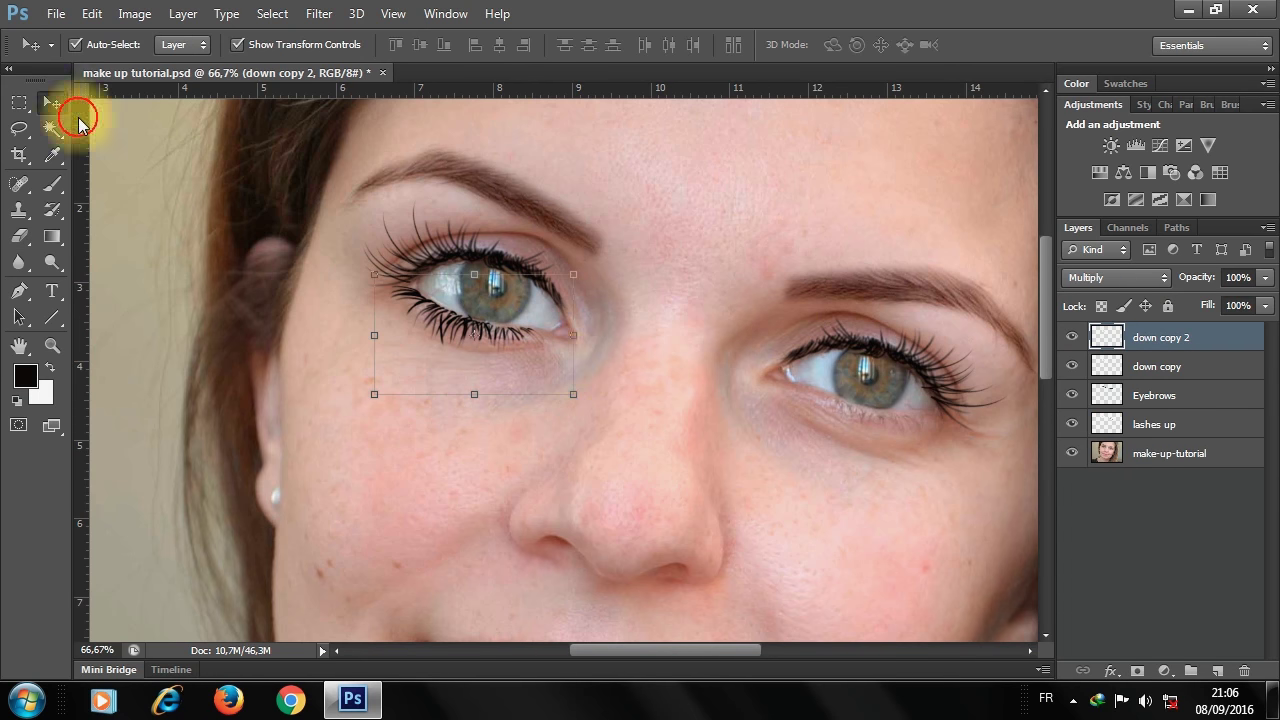
{"action": "left_click_drag", "start_coordinate": [458, 333], "coordinate": [850, 420]}
{"action": "key", "text": "ctrl+t"}
{"action": "right_click", "coordinate": [857, 420]}
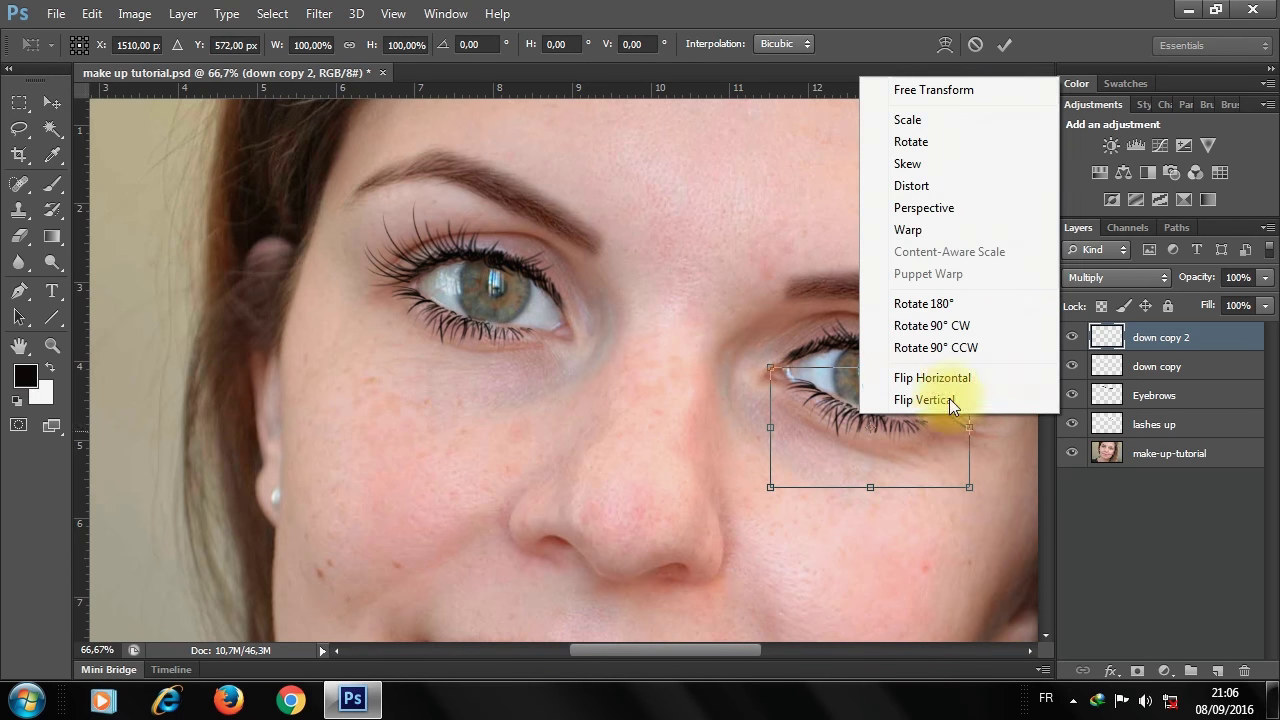
{"action": "left_click", "coordinate": [905, 374]}
- Rotate the mirrored lashes to about 30.5° along the right lower lid and commit
{"action": "left_click_drag", "start_coordinate": [988, 365], "coordinate": [986, 423]}
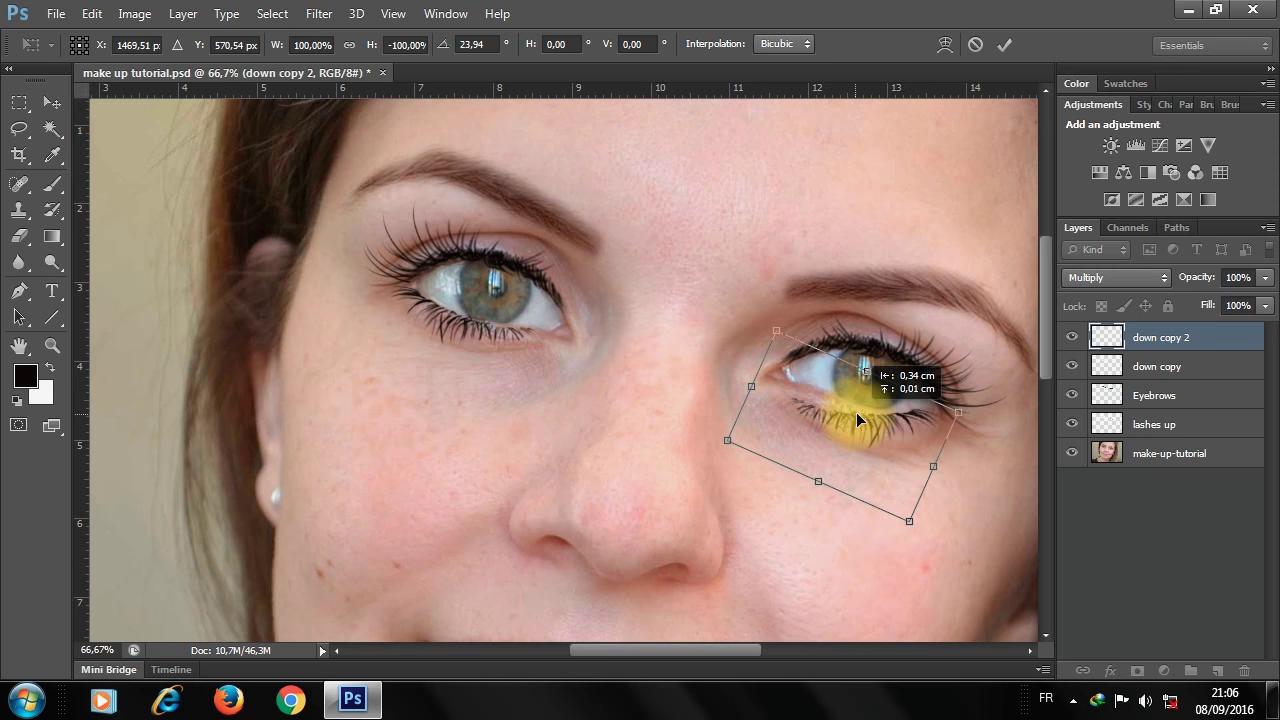
{"action": "left_click_drag", "start_coordinate": [857, 422], "coordinate": [846, 421]}
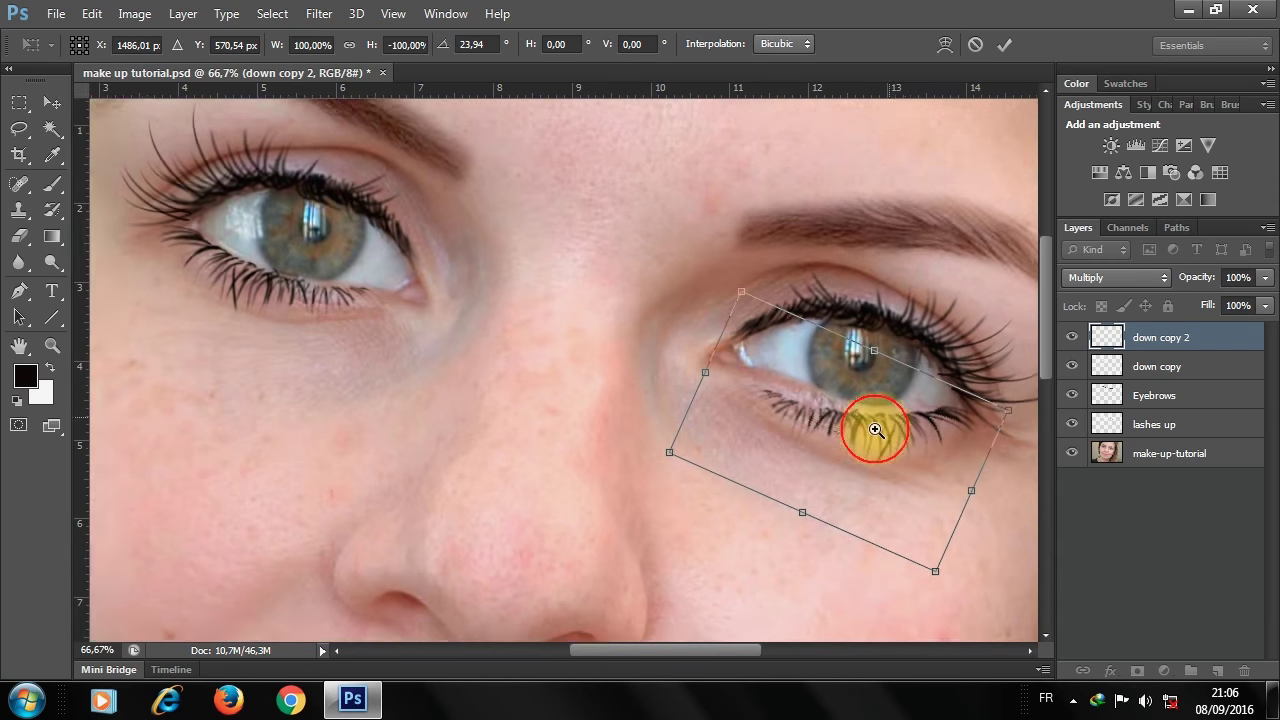
{"action": "scroll", "coordinate": [877, 429], "scroll_direction": "up", "scroll_amount": 5}
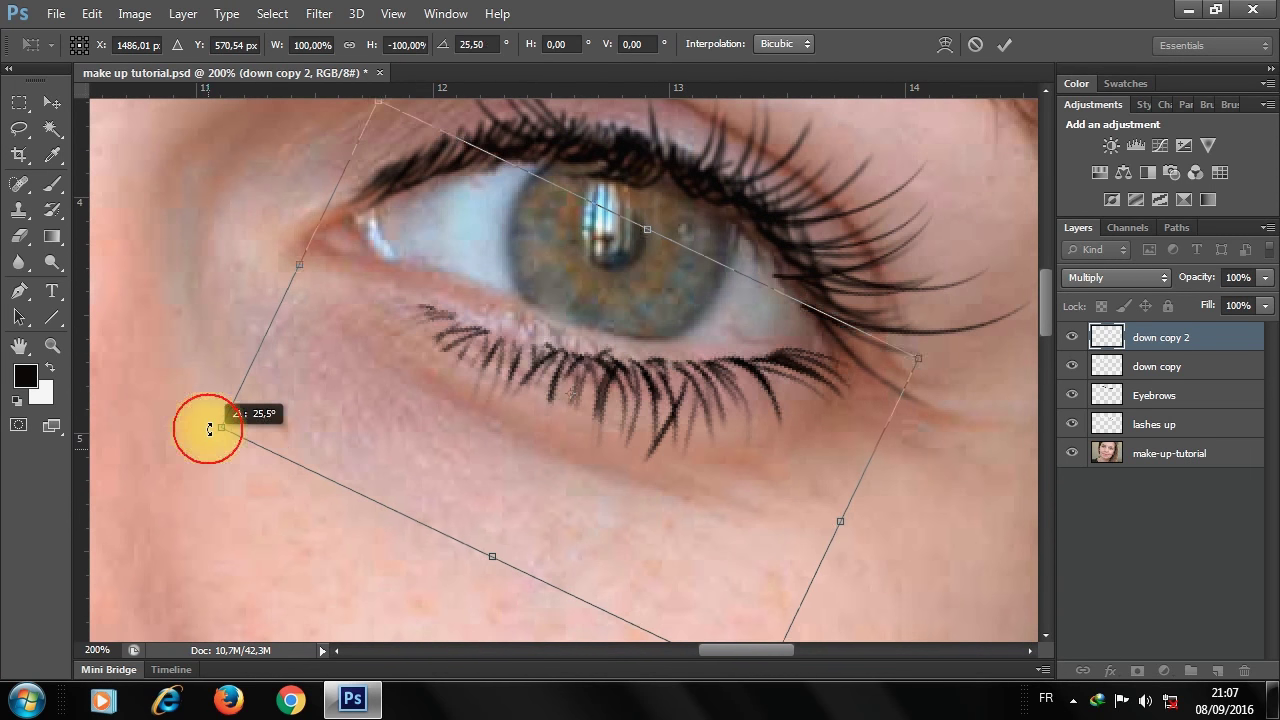
{"action": "left_click_drag", "start_coordinate": [222, 456], "coordinate": [218, 408]}
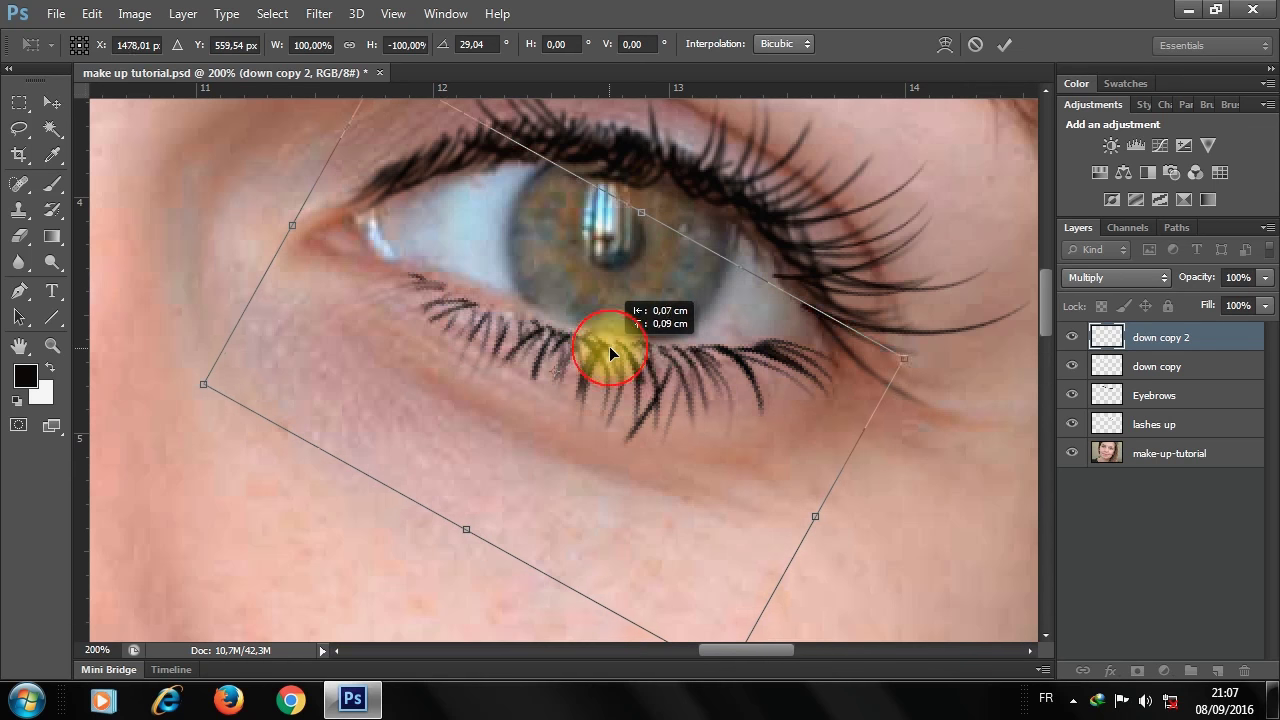
{"action": "left_click_drag", "start_coordinate": [641, 361], "coordinate": [632, 338]}
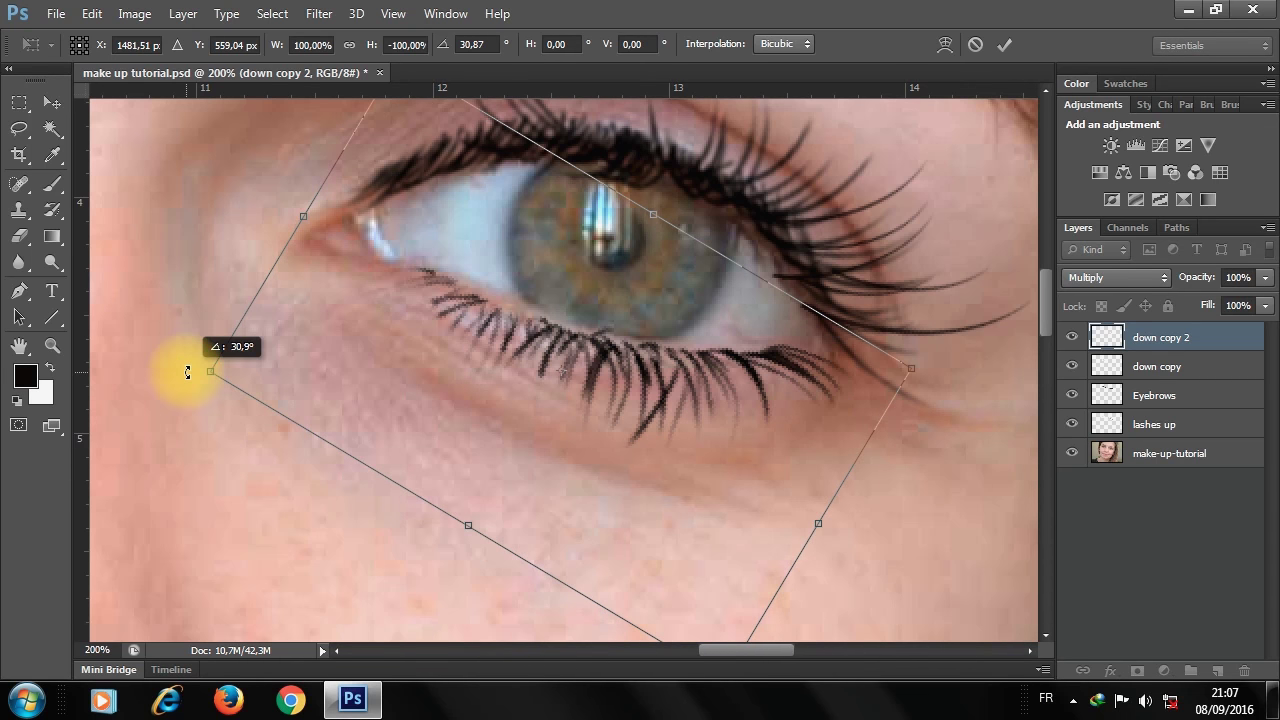
{"action": "left_click_drag", "start_coordinate": [187, 375], "coordinate": [189, 368]}
{"action": "key", "text": "Right"}
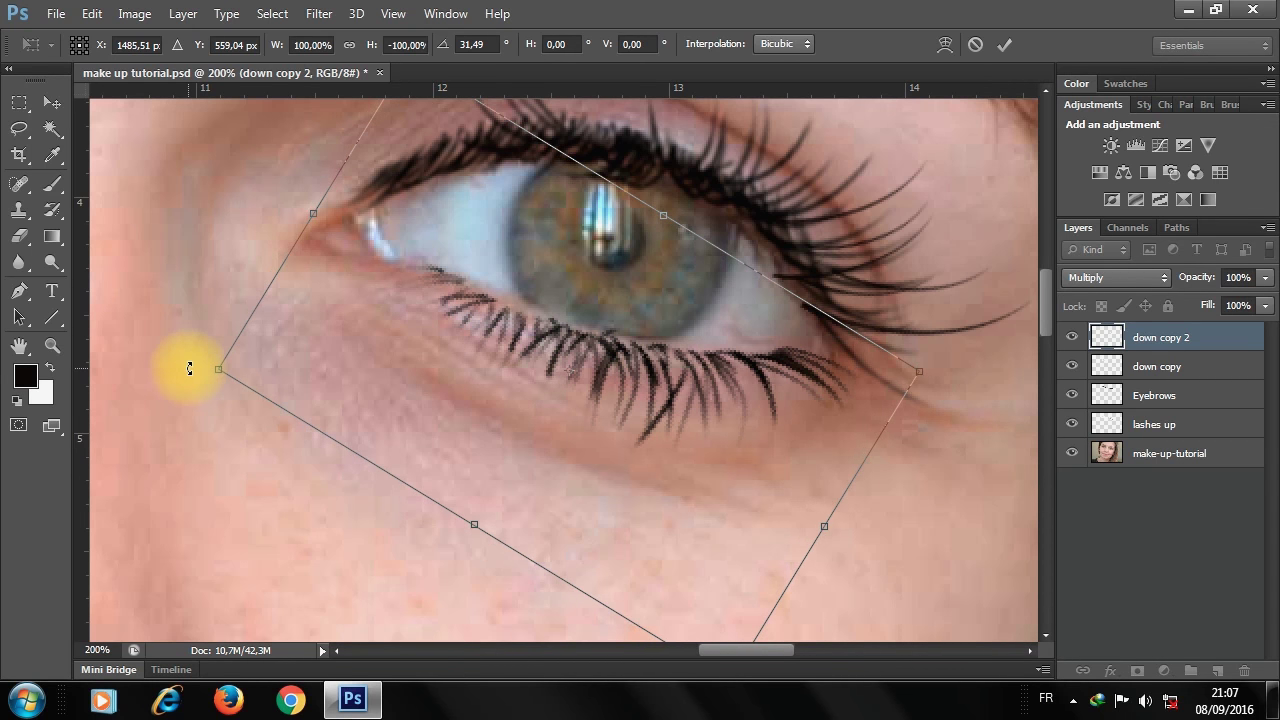
{"action": "key", "text": "Right"}
{"action": "key", "text": "Right"}
{"action": "left_click_drag", "start_coordinate": [194, 371], "coordinate": [204, 382]}
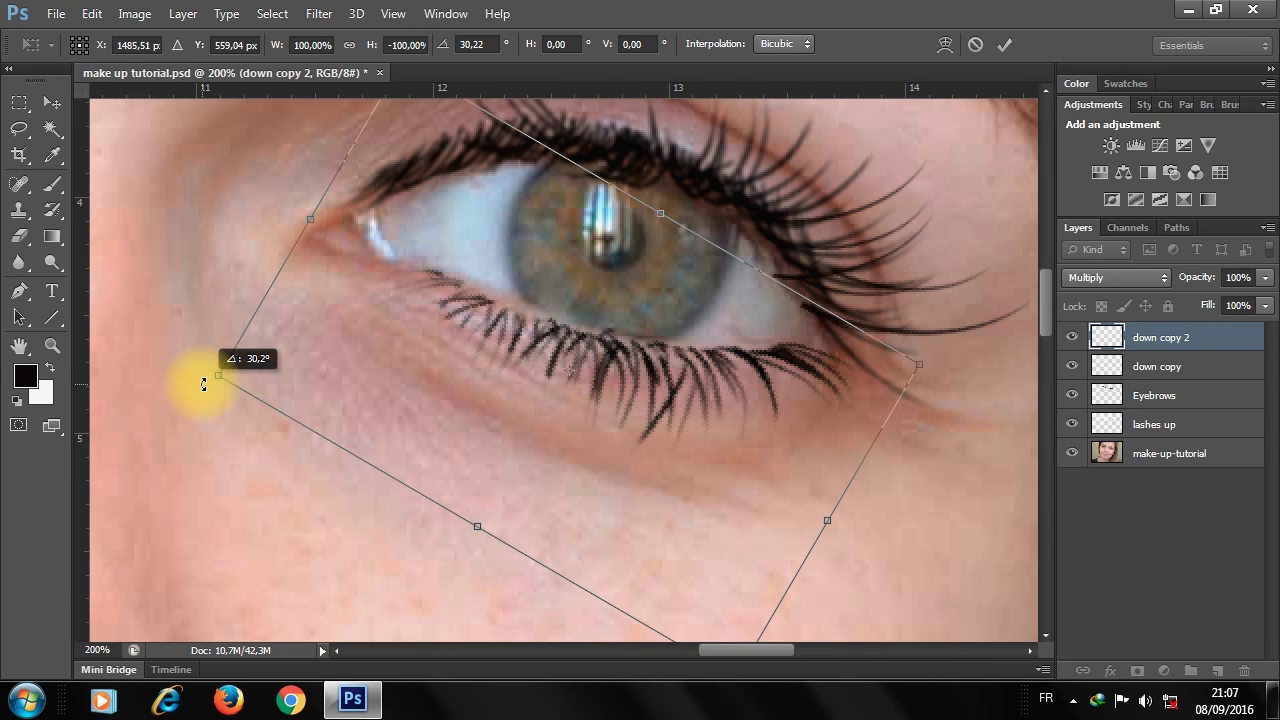
{"action": "key", "text": "Up"}
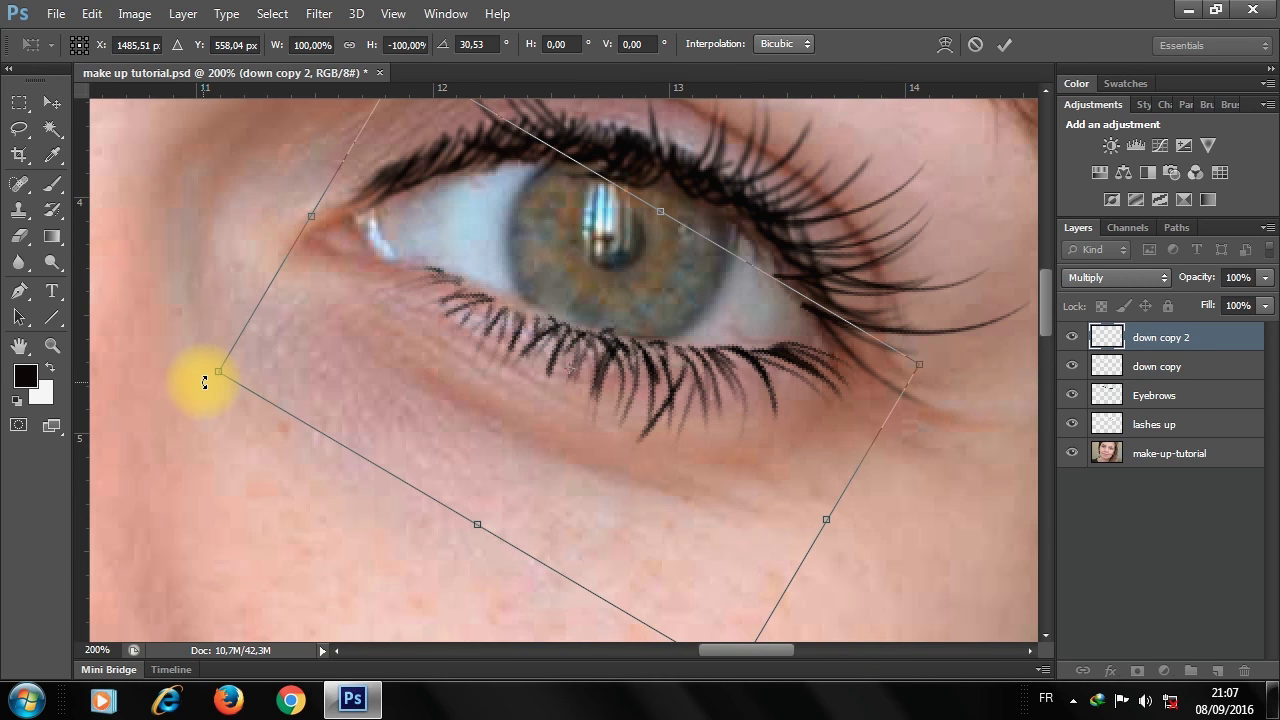
{"action": "key", "text": "Return"}
- On down copy 2, erase the stray lower lashes below the right eye
{"action": "left_click", "coordinate": [408, 370], "text": "ctrl+alt"}
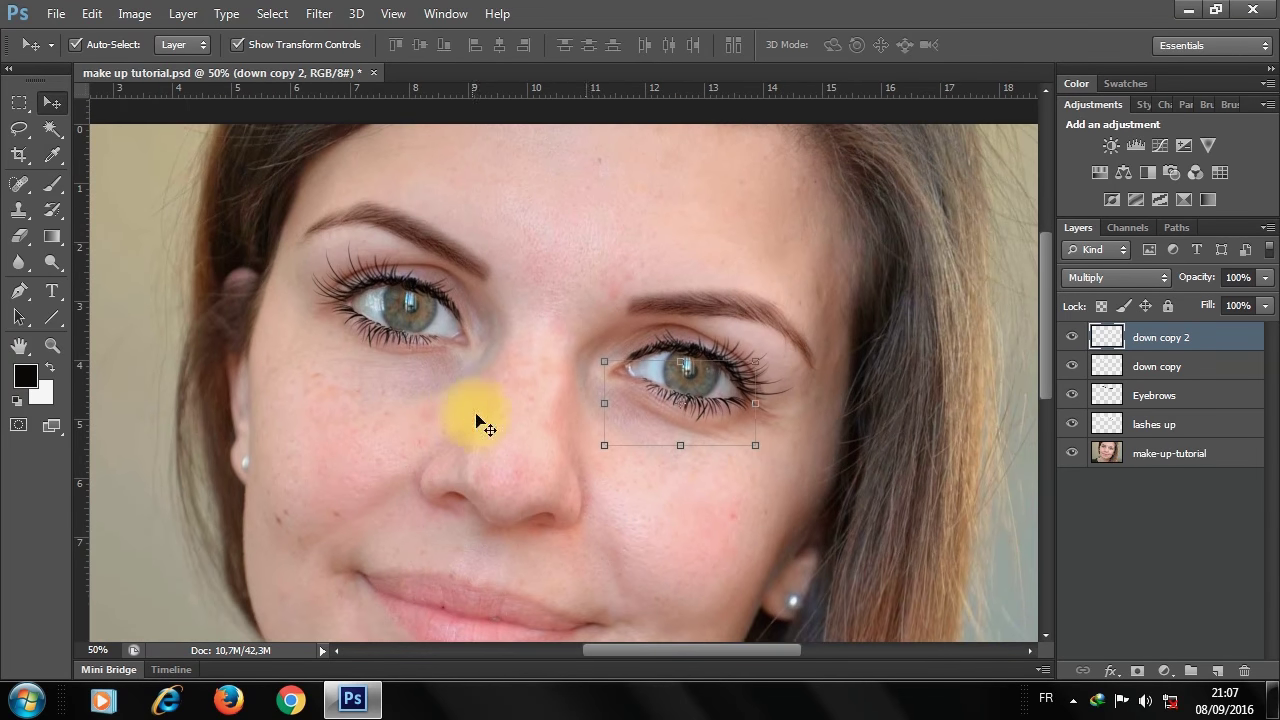
{"action": "left_click", "coordinate": [560, 435], "text": "ctrl+alt"}
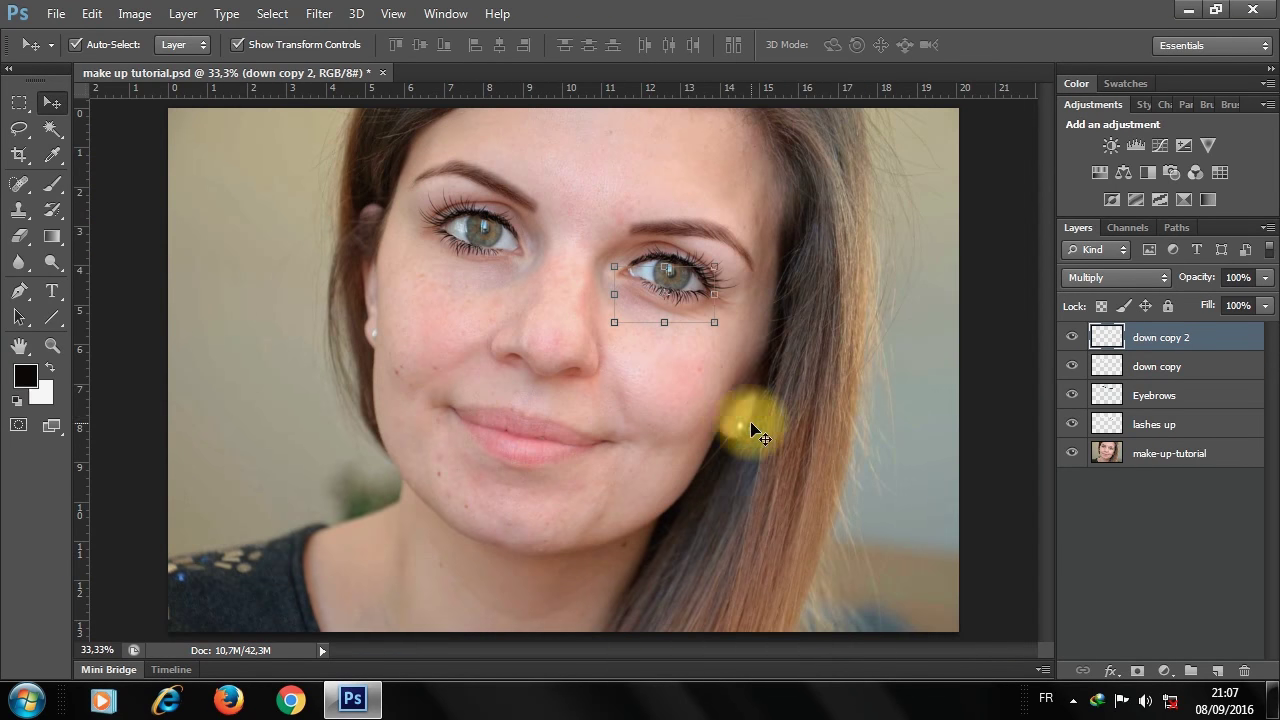
{"action": "left_click", "coordinate": [655, 323], "text": "ctrl"}
{"action": "left_click", "coordinate": [1165, 365]}
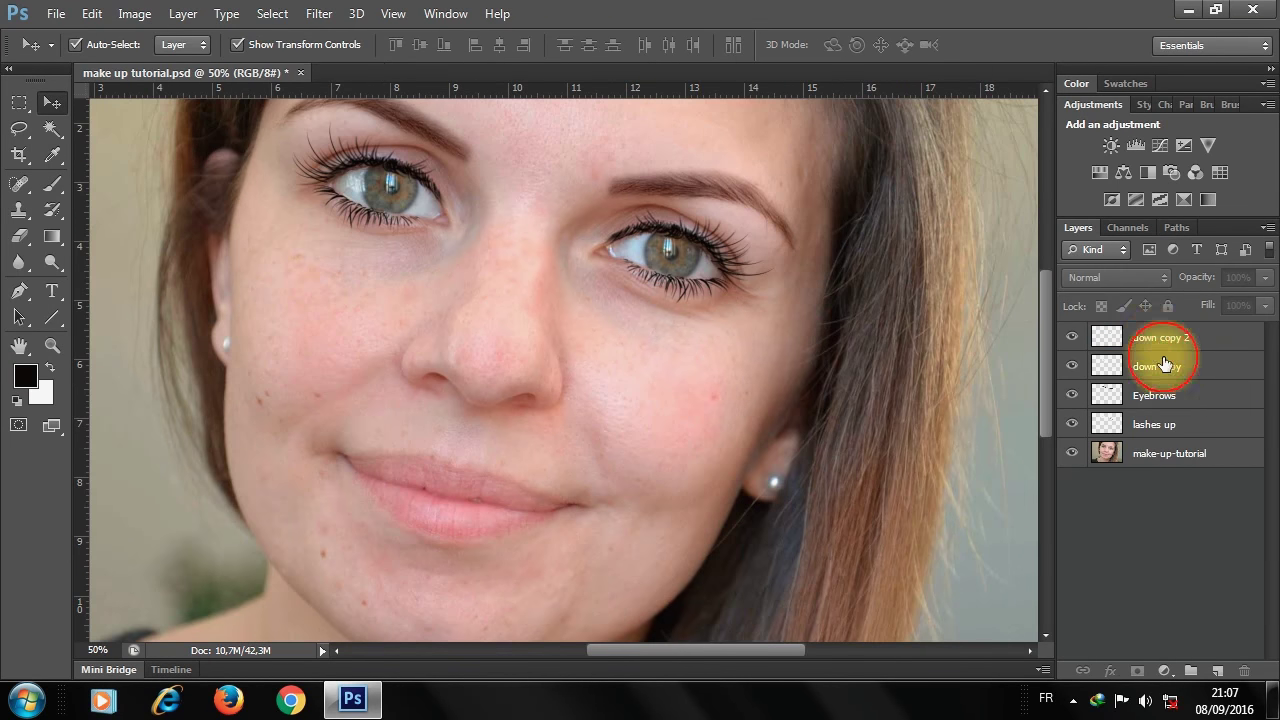
{"action": "left_click", "coordinate": [1160, 340]}
{"action": "left_click", "coordinate": [18, 236]}
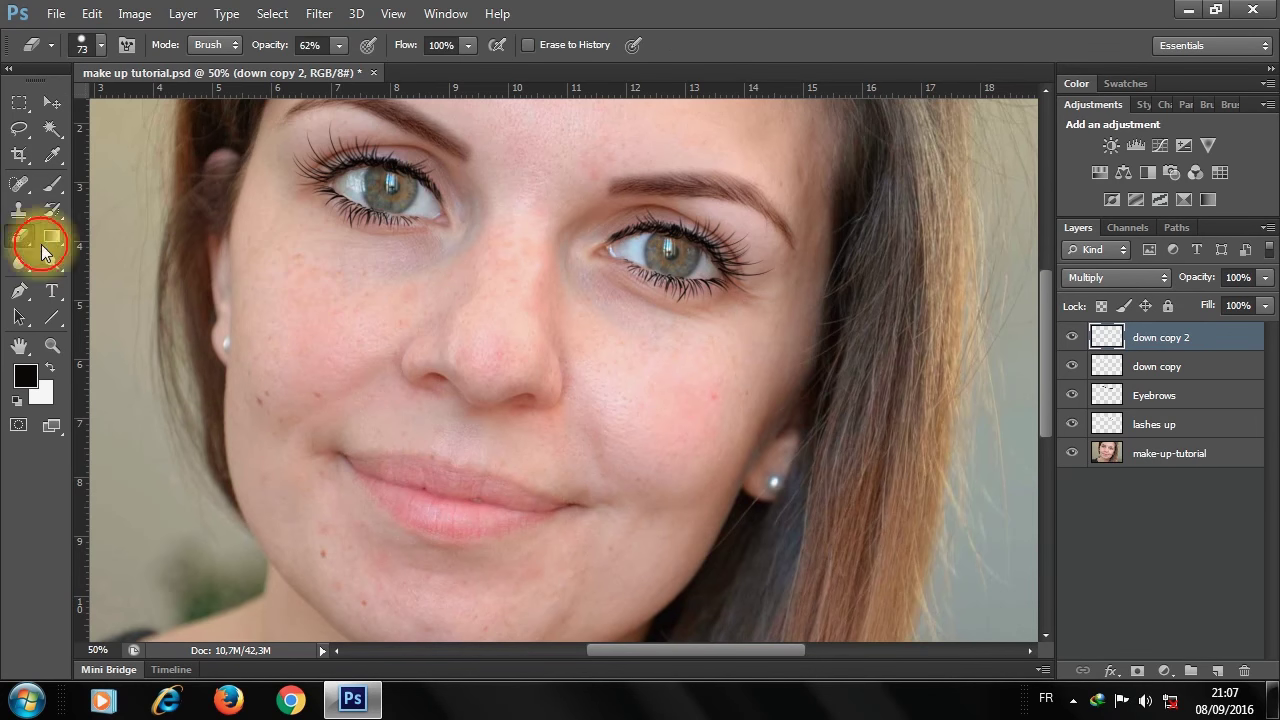
{"action": "left_click", "coordinate": [345, 234]}
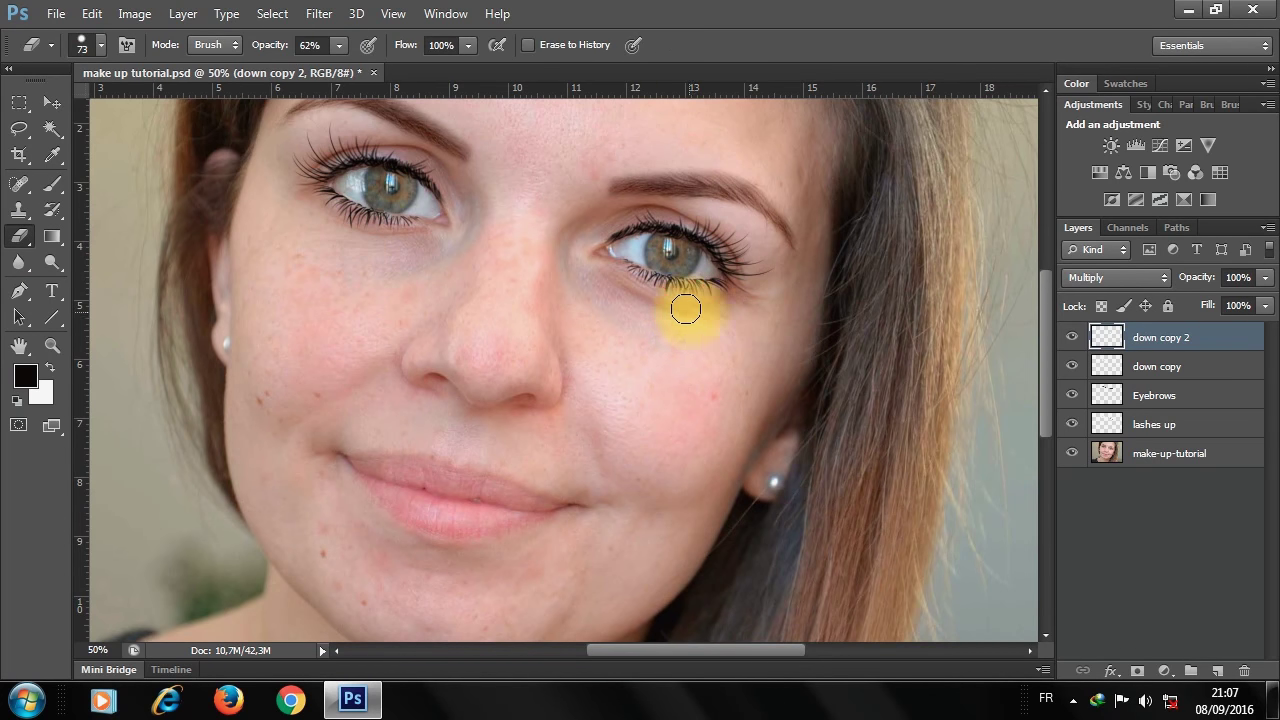
{"action": "left_click_drag", "start_coordinate": [686, 309], "coordinate": [649, 304]}
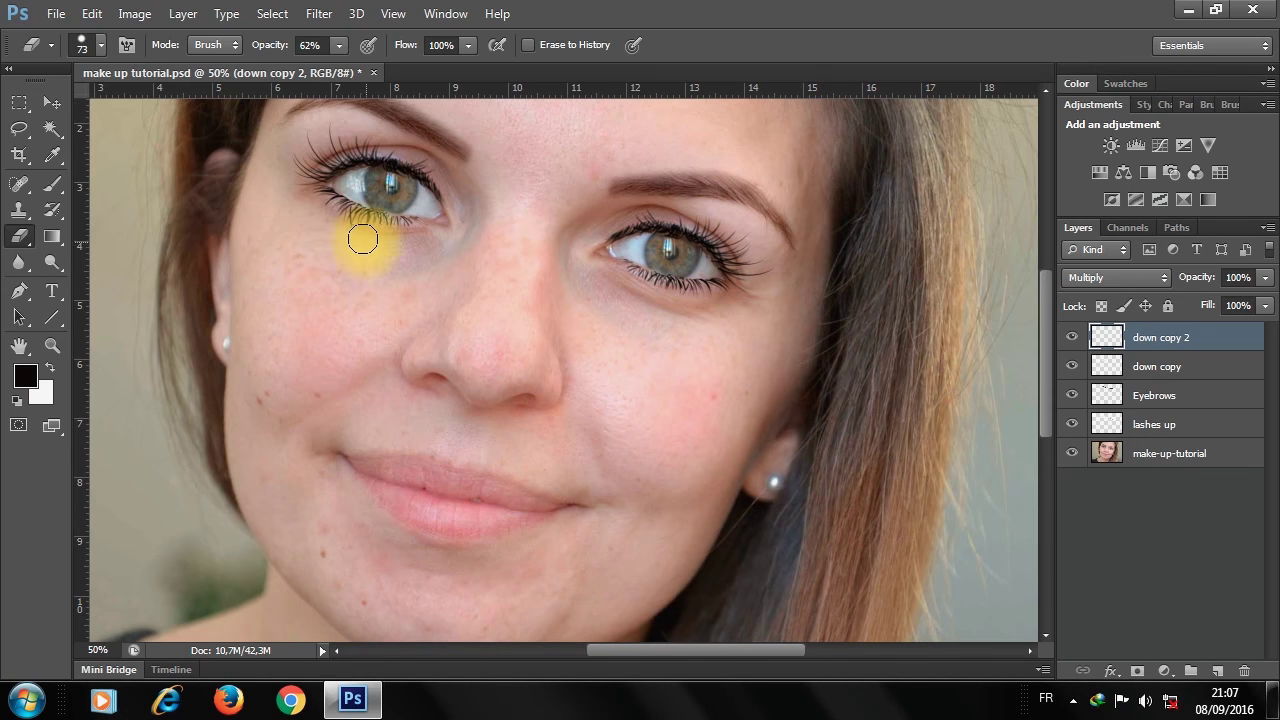
- On down copy, erase stray lashes below the left eye, then select both lash layers
{"action": "left_click", "coordinate": [1160, 366]}
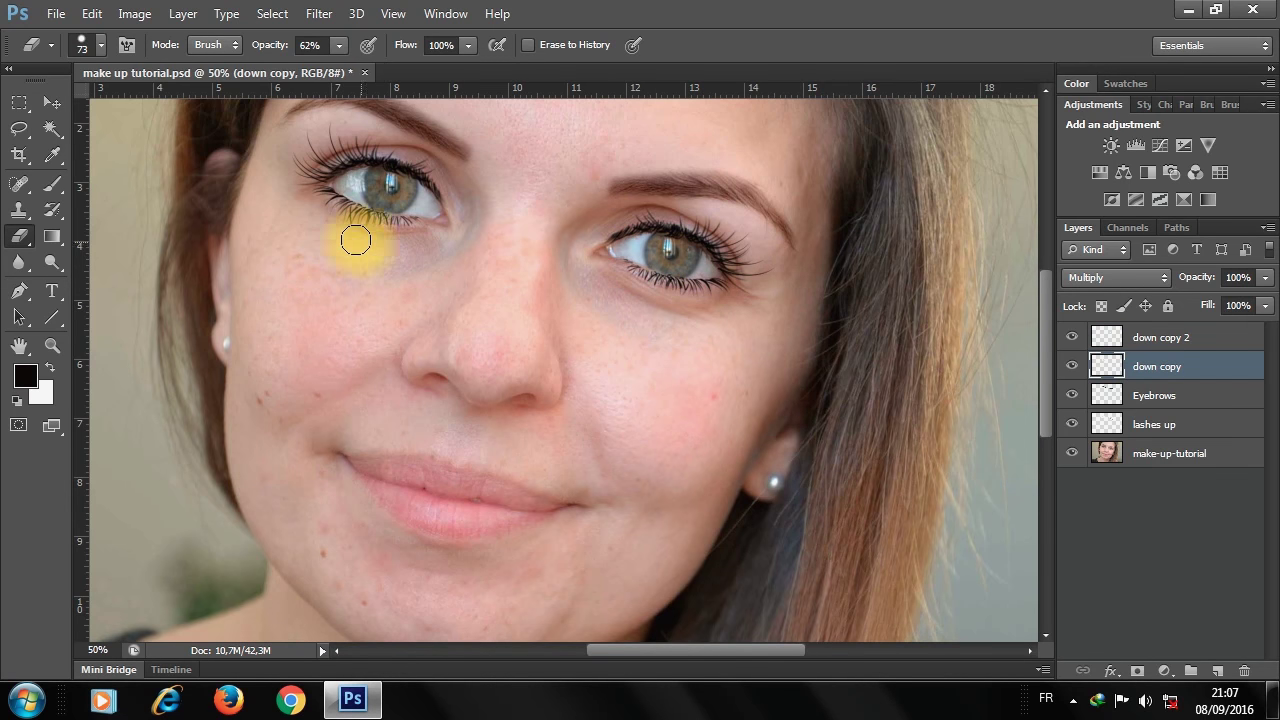
{"action": "left_click_drag", "start_coordinate": [350, 240], "coordinate": [396, 250]}
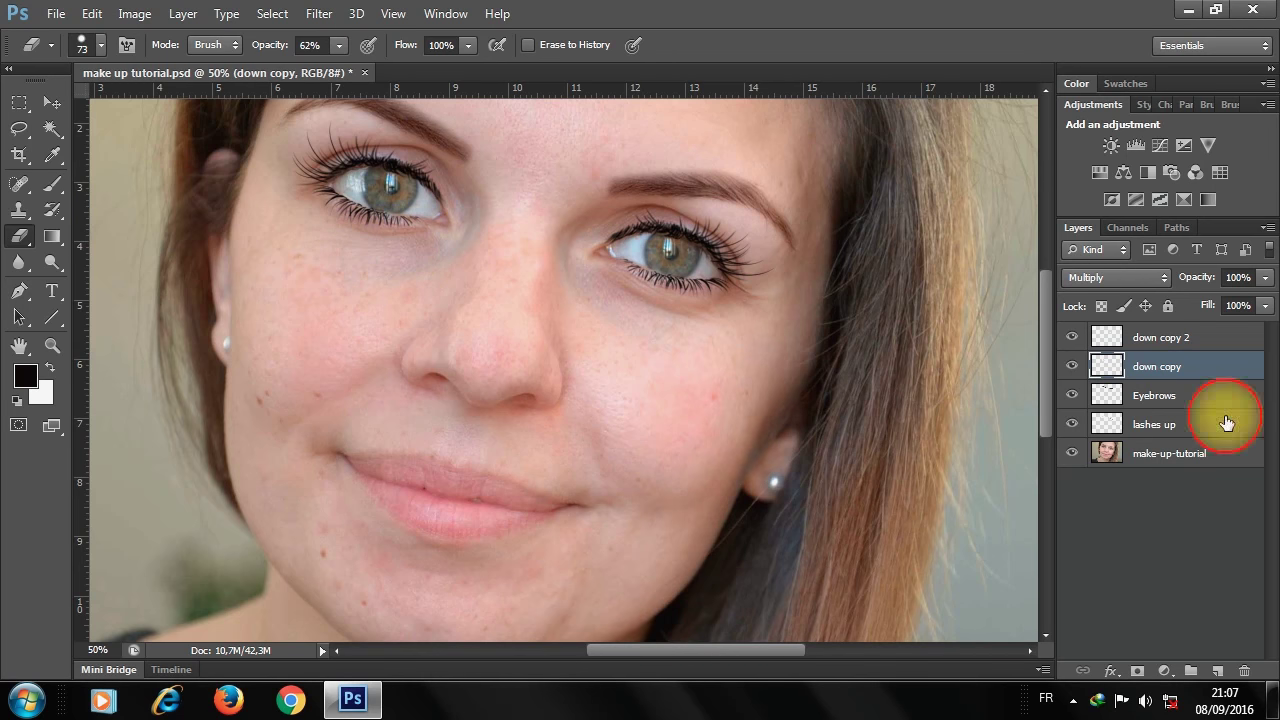
{"action": "left_click", "coordinate": [1168, 340], "text": "shift"}
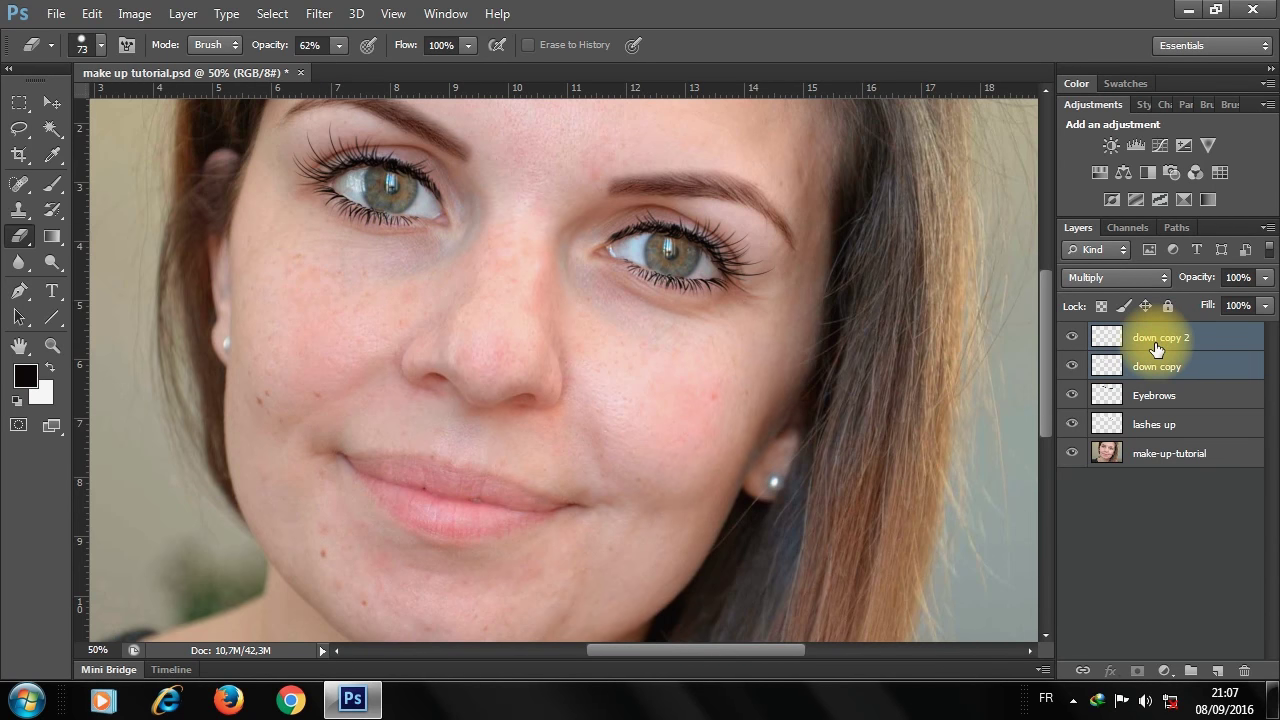
- Merge the two lash layers into down copy 2 and set its blend mode to Multiply
{"action": "key", "text": "ctrl+e"}
{"action": "right_click", "coordinate": [1170, 338]}
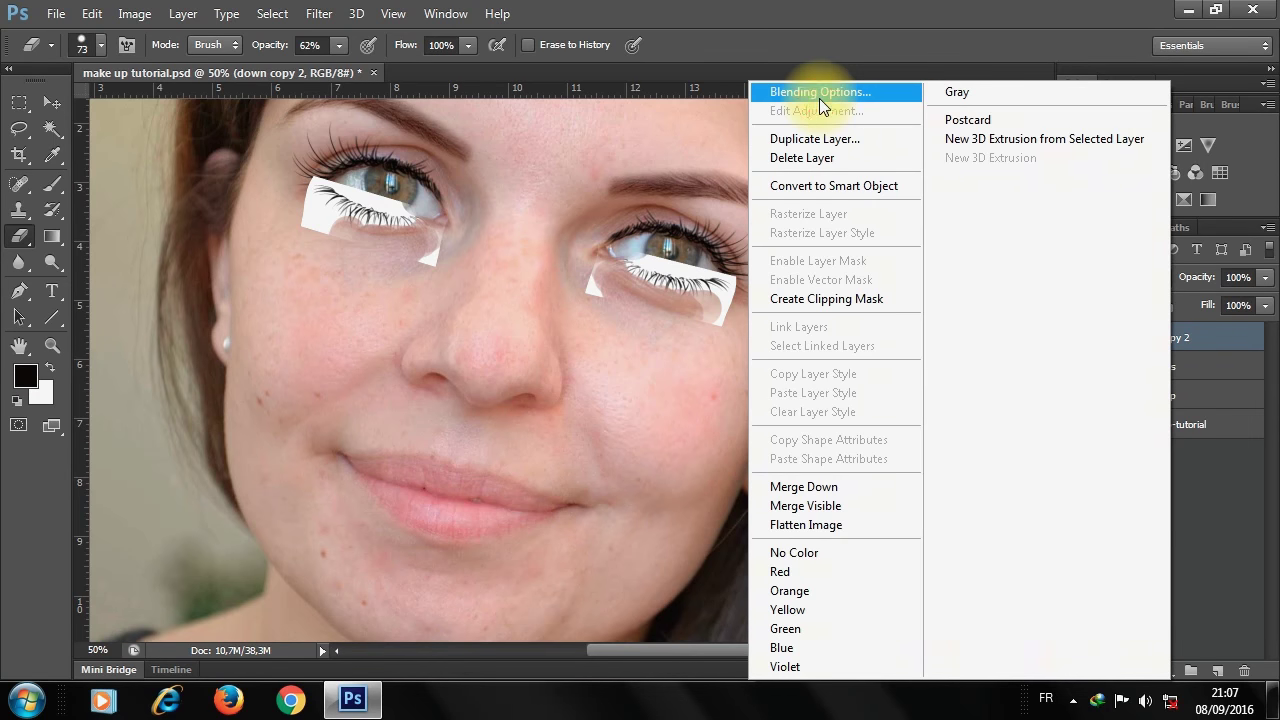
{"action": "left_click", "coordinate": [819, 98]}
{"action": "left_click", "coordinate": [975, 205]}
{"action": "left_click", "coordinate": [922, 66]}
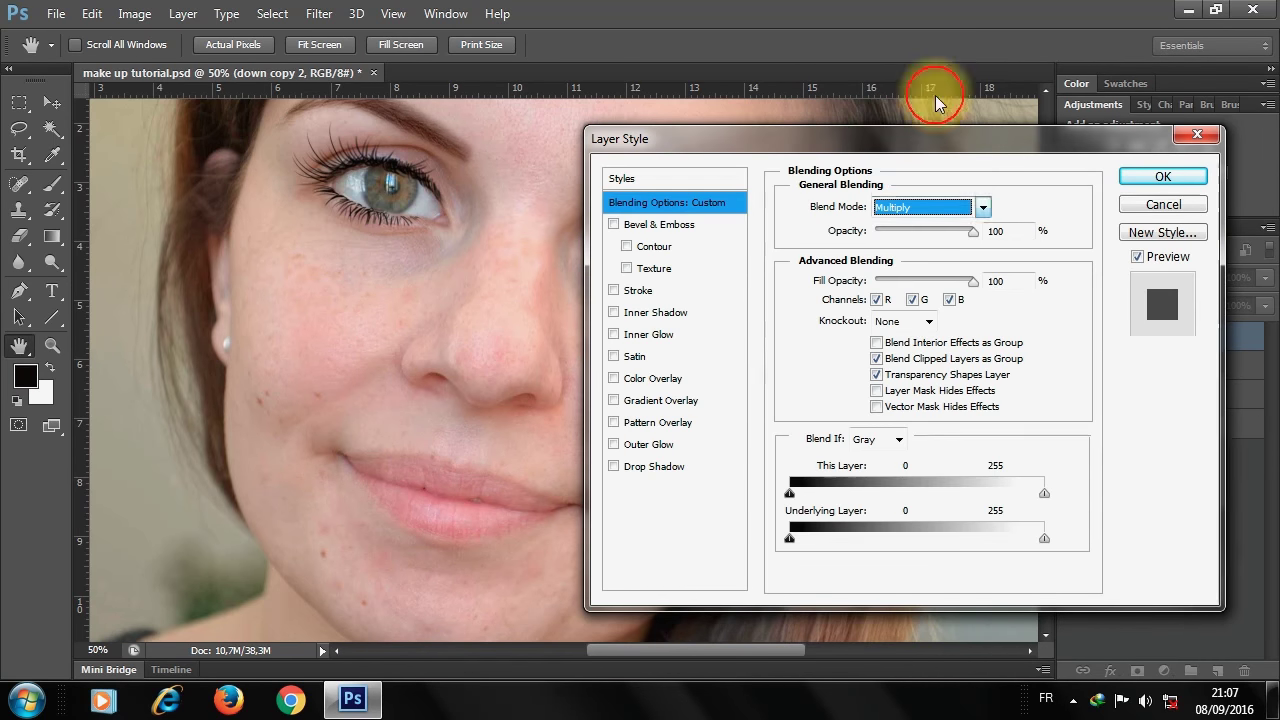
{"action": "left_click", "coordinate": [1163, 176]}
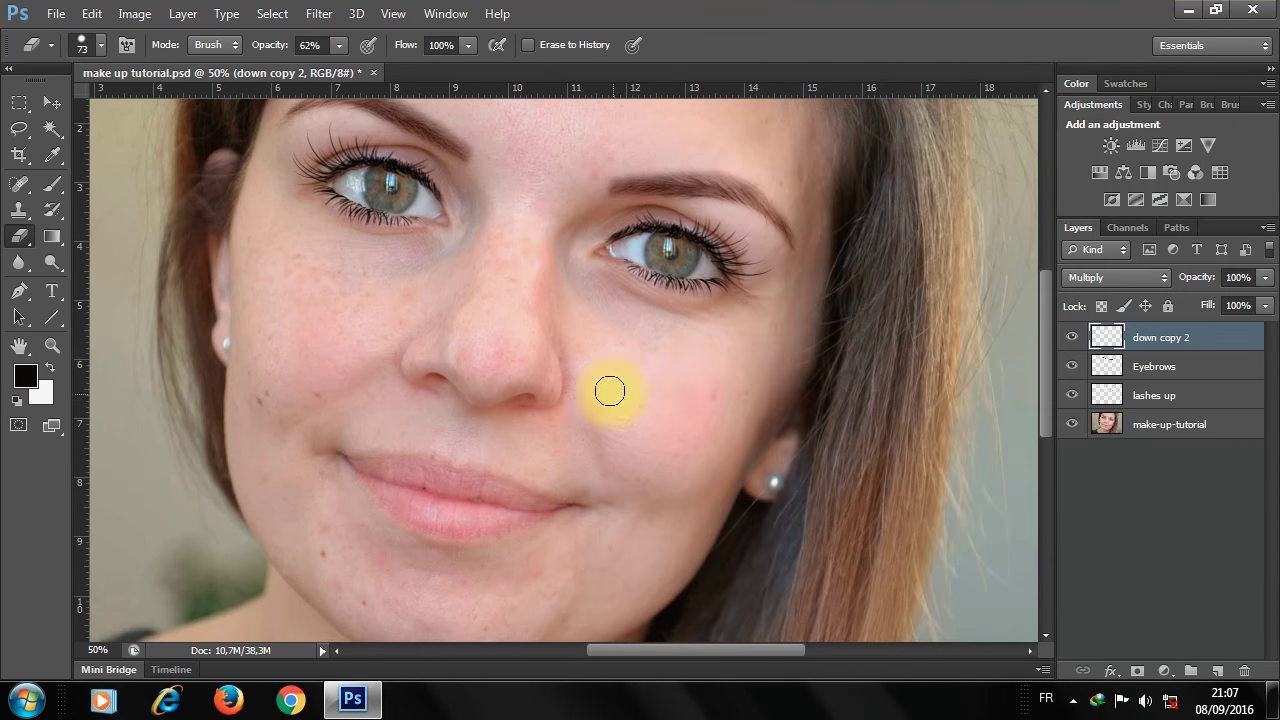
- Lower the merged lash layer's opacity to 56% in Blending Options
{"action": "right_click", "coordinate": [1170, 333]}
{"action": "left_click", "coordinate": [848, 92]}
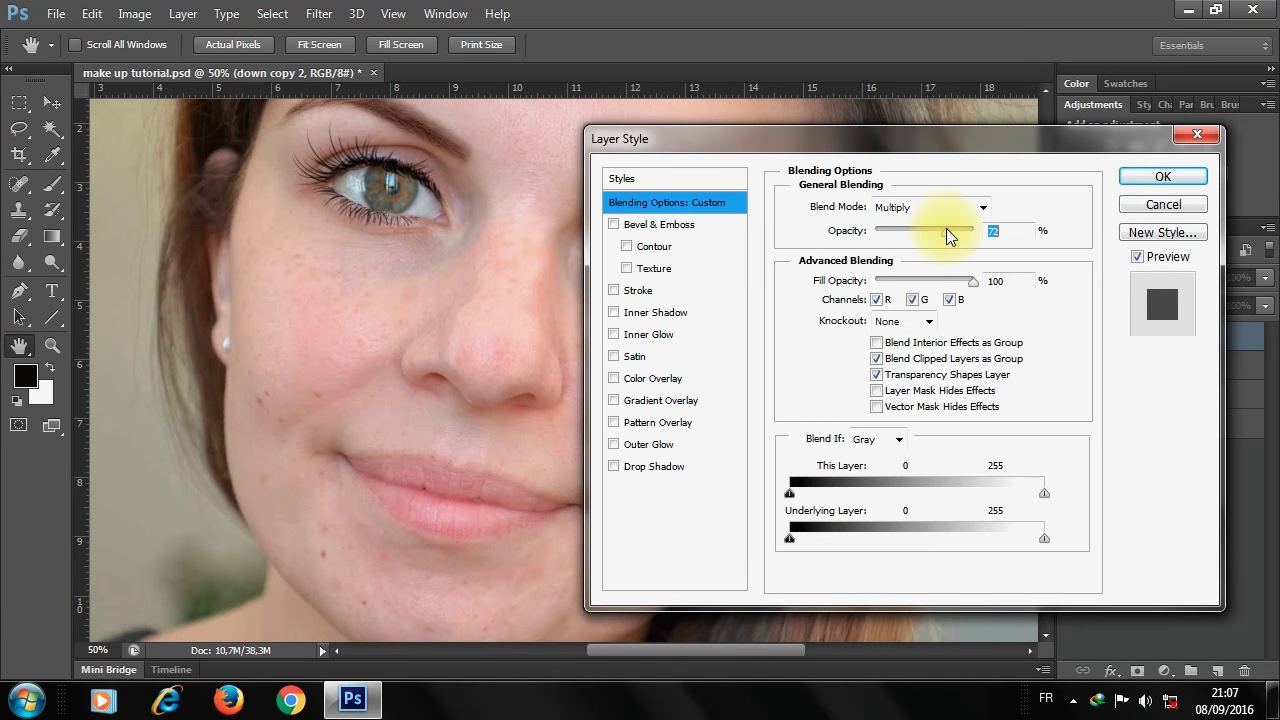
{"action": "left_click_drag", "start_coordinate": [941, 228], "coordinate": [928, 227]}
{"action": "left_click", "coordinate": [1163, 176]}
{"action": "left_click", "coordinate": [549, 294], "text": "alt"}
{"action": "left_click", "coordinate": [560, 311], "text": "alt"}
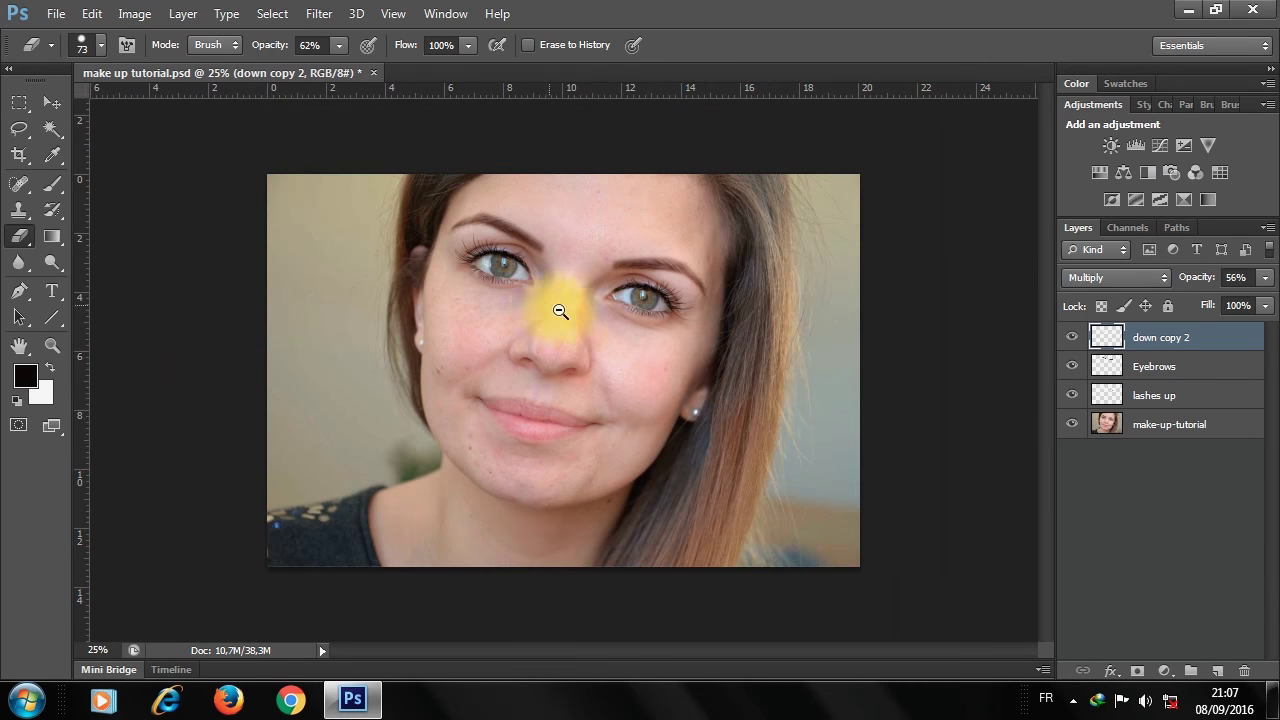
{"action": "left_click", "coordinate": [571, 320], "text": "ctrl"}
{"action": "left_click", "coordinate": [630, 286], "text": "ctrl"}
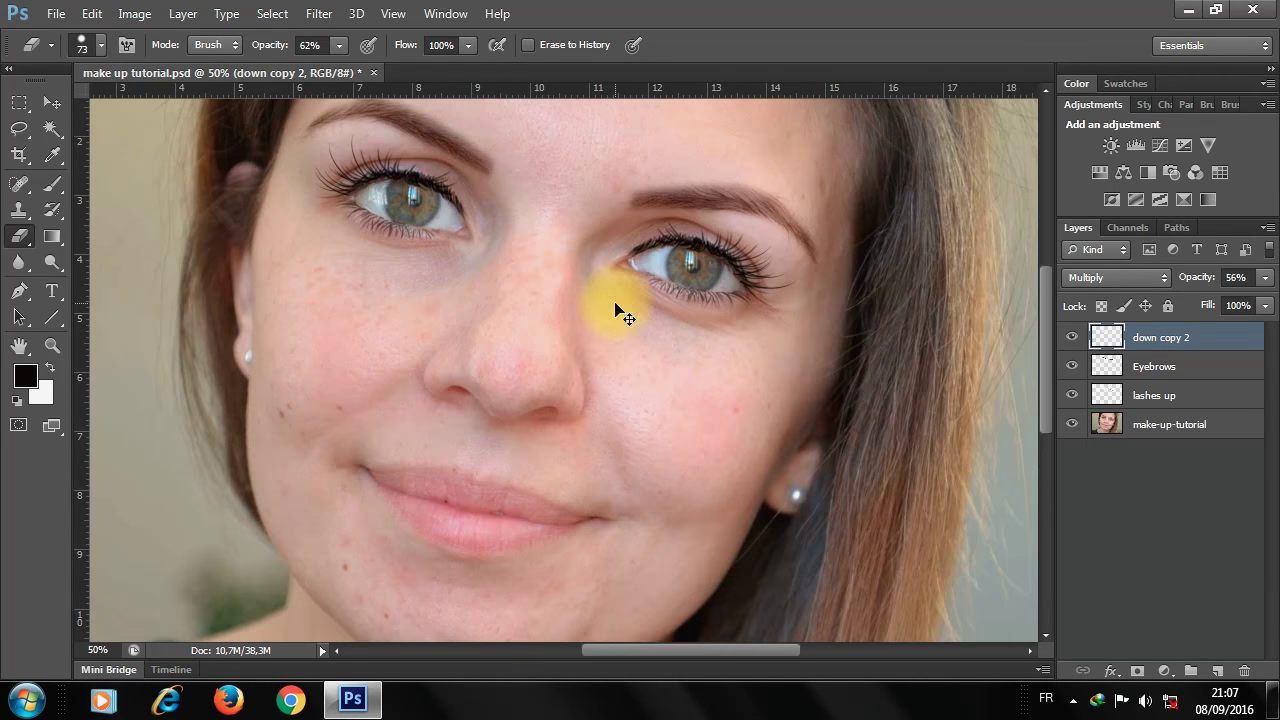
{"action": "left_click", "coordinate": [586, 334], "text": "alt"}
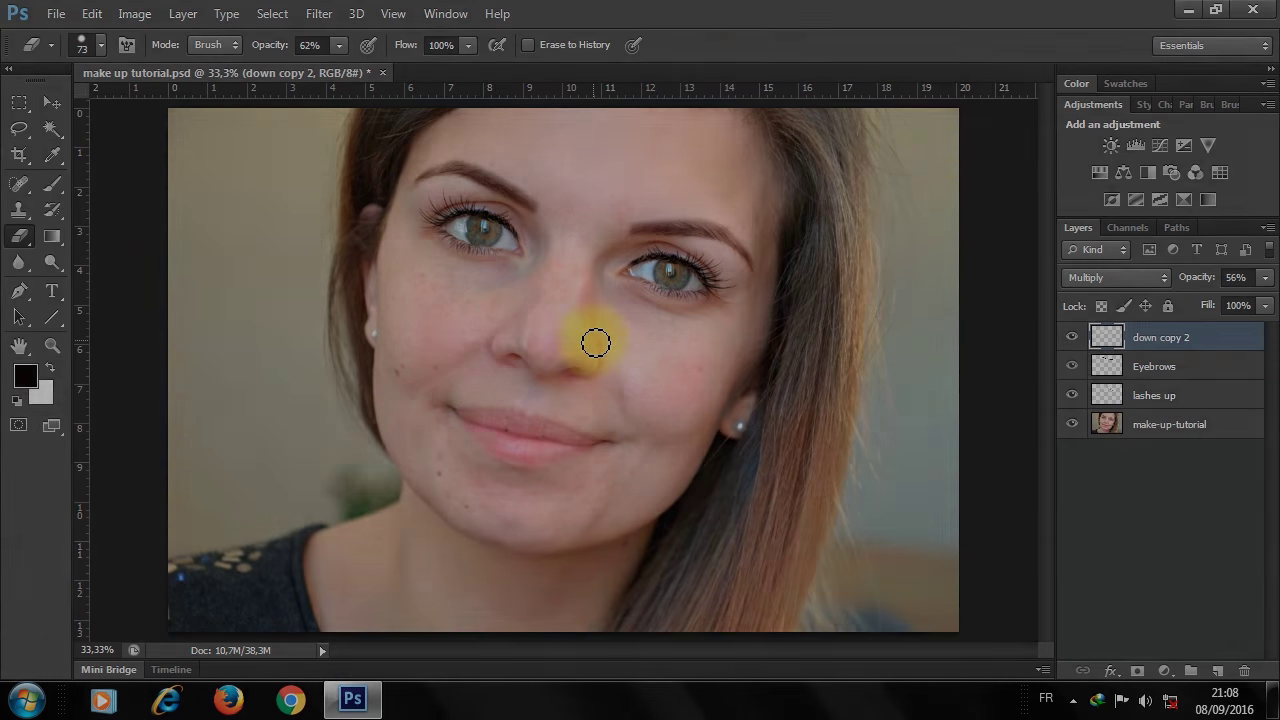
- Save the document and add a new empty Layer 1 above the make-up-tutorial photo
{"action": "key", "text": "ctrl+s"}
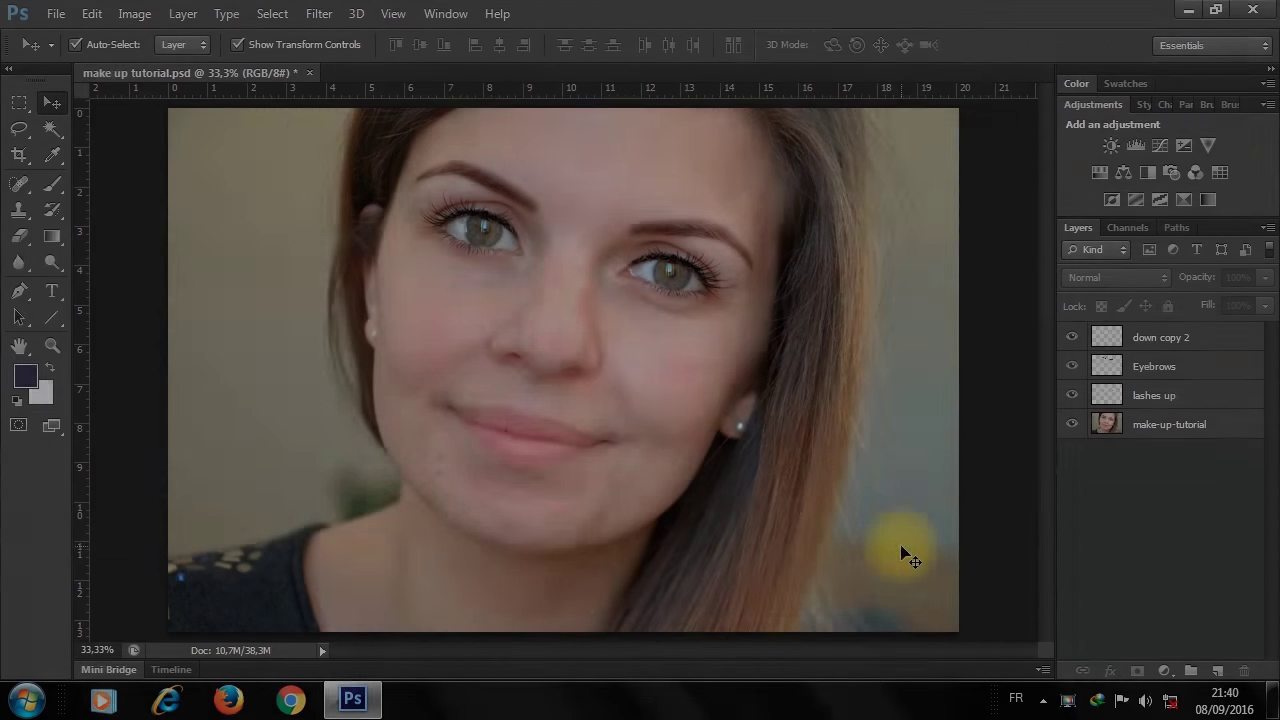
{"action": "left_click", "coordinate": [1143, 424]}
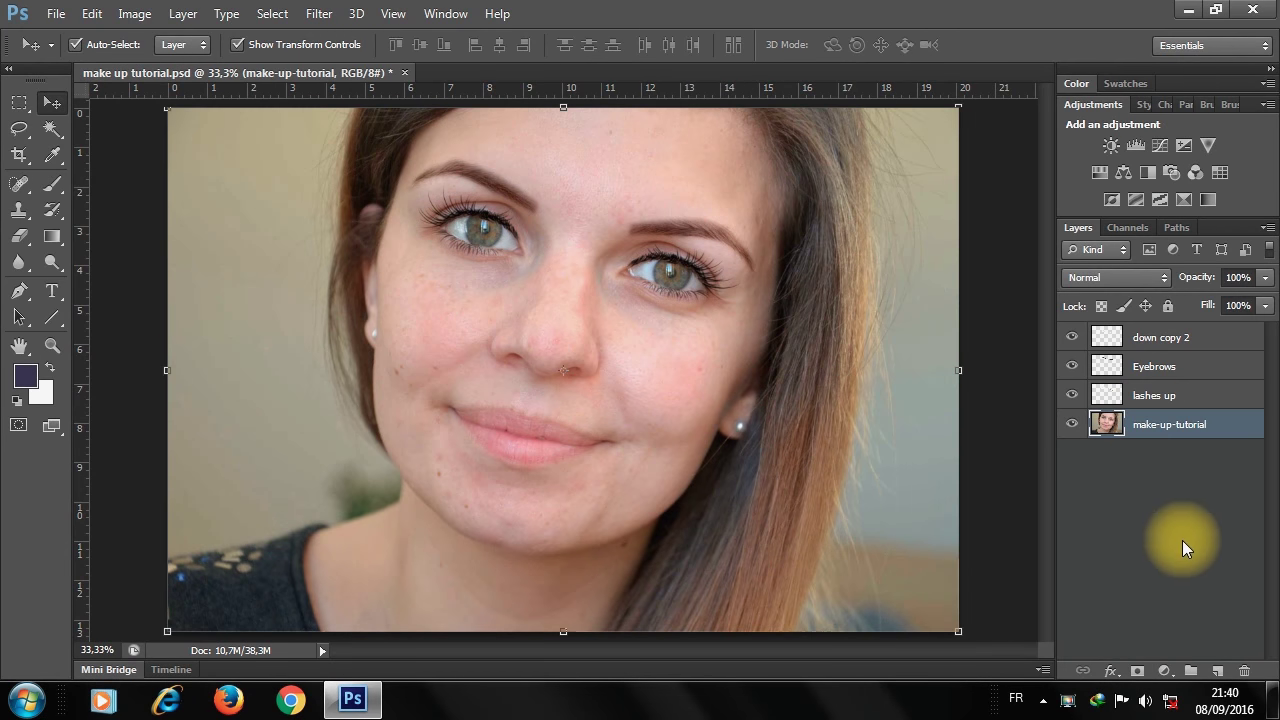
{"action": "left_click", "coordinate": [1216, 668]}
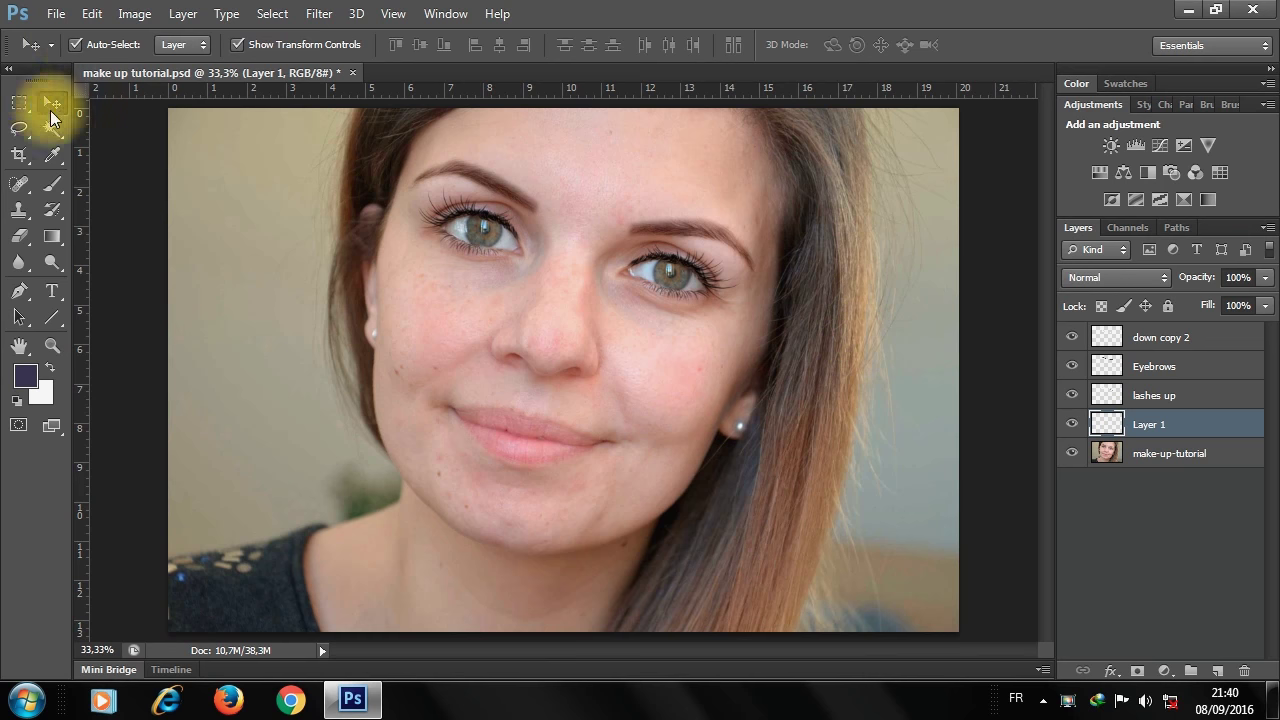
- With the Brush tool, set the foreground colour to a dark muted brown
{"action": "left_click", "coordinate": [52, 184]}
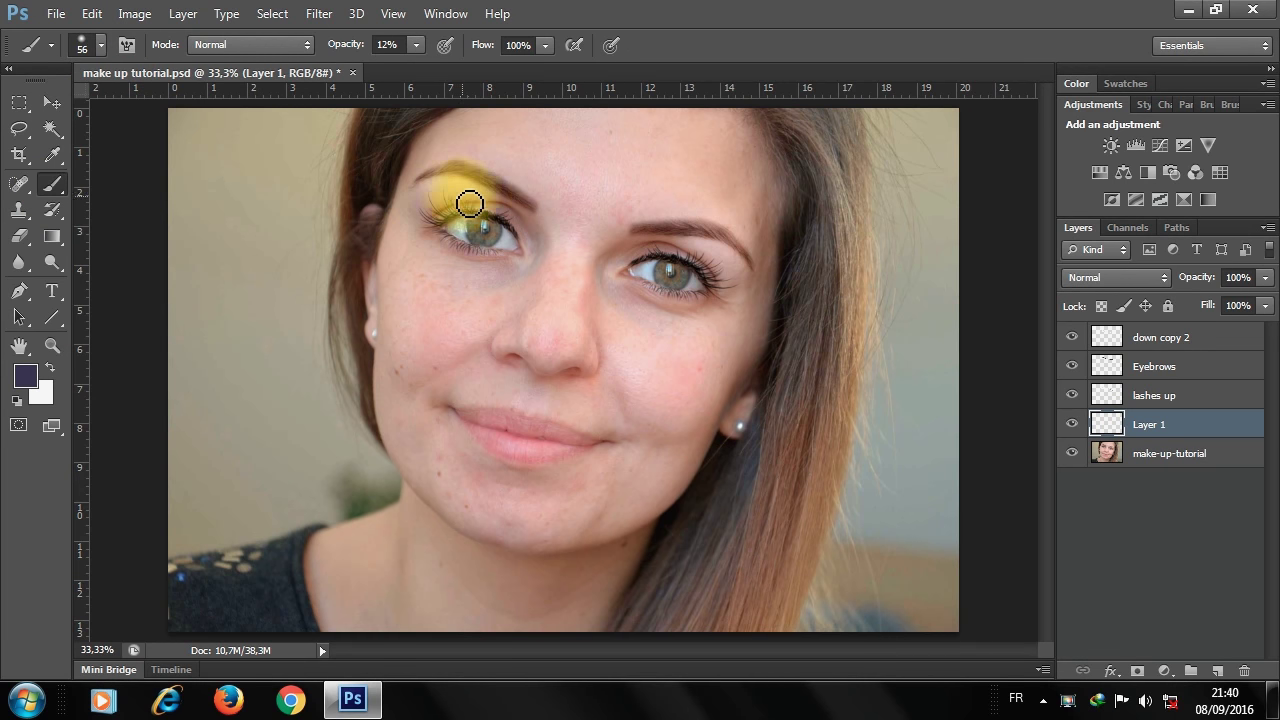
{"action": "scroll", "coordinate": [466, 206], "scroll_direction": "up", "scroll_amount": 1}
{"action": "left_click_drag", "start_coordinate": [474, 276], "coordinate": [454, 306]}
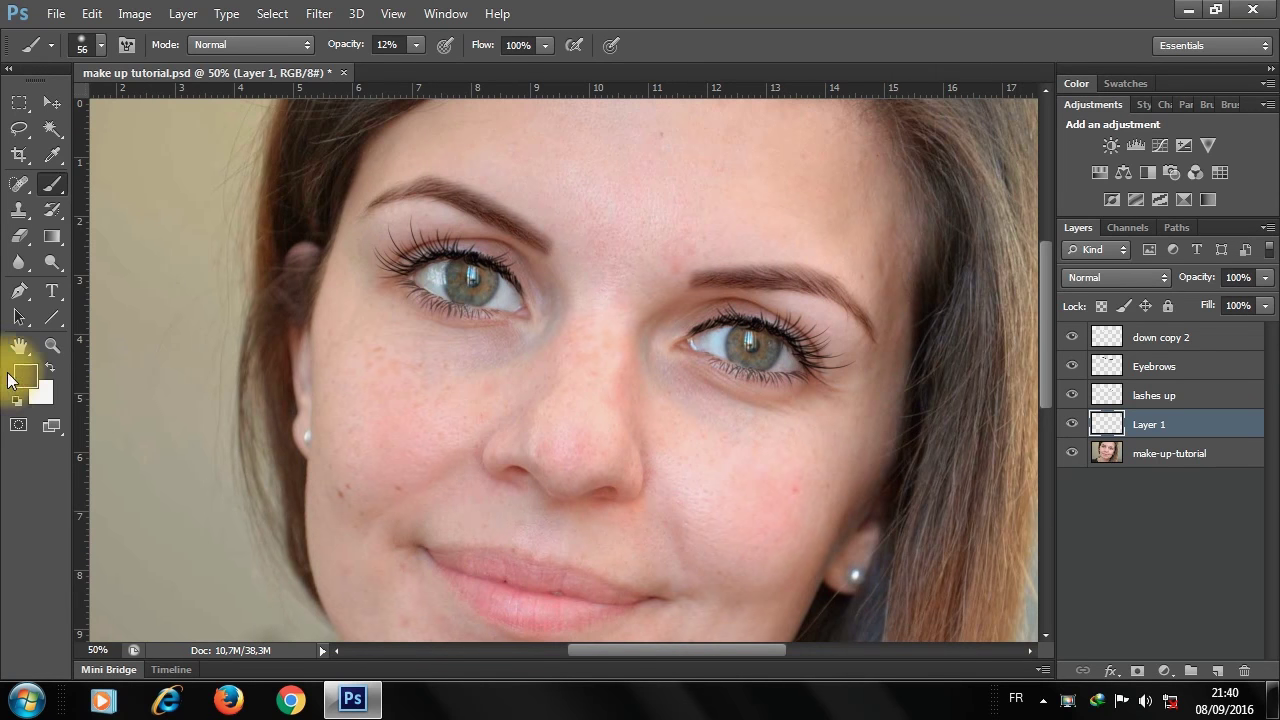
{"action": "left_click", "coordinate": [26, 381]}
{"action": "left_click", "coordinate": [753, 535]}
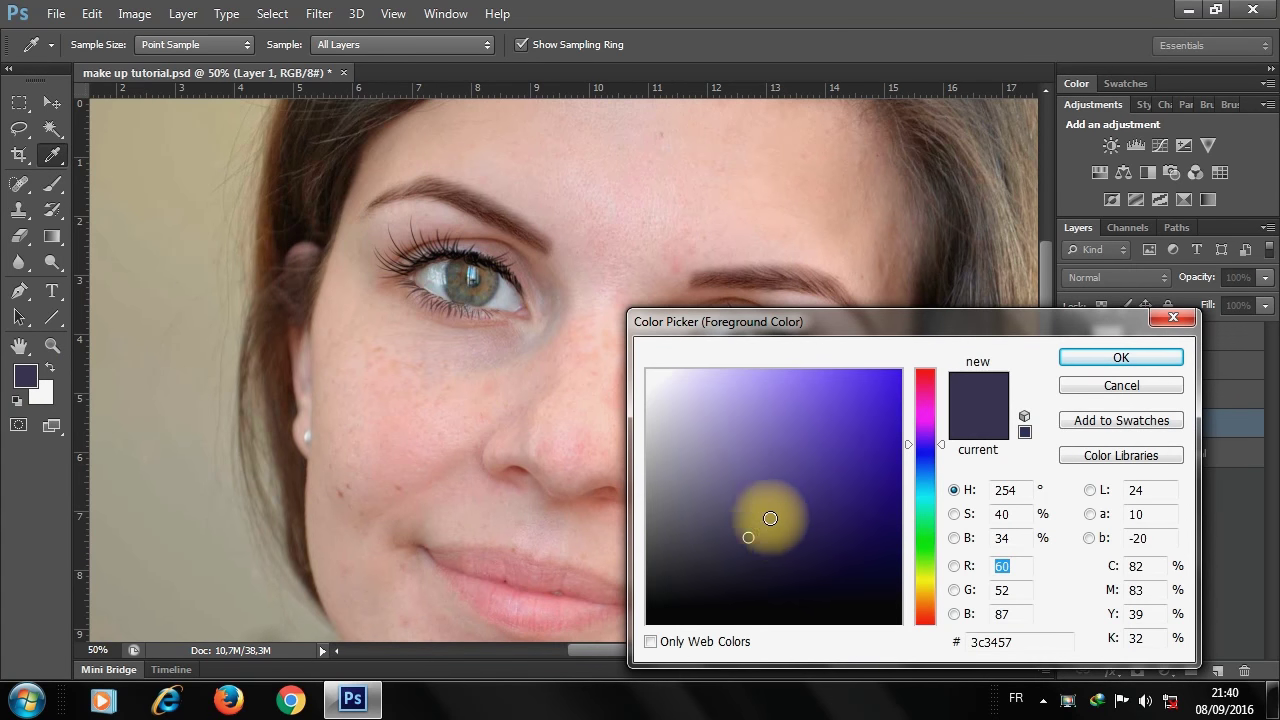
{"action": "left_click", "coordinate": [936, 436]}
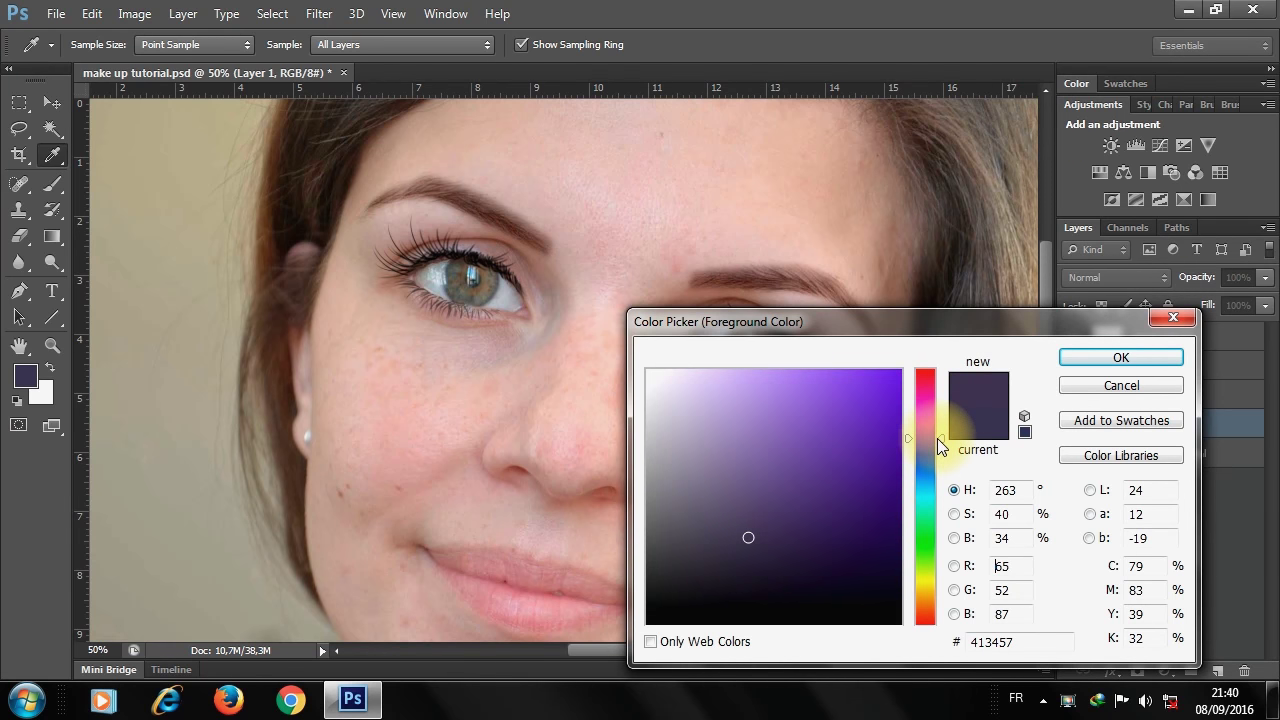
{"action": "left_click_drag", "start_coordinate": [940, 446], "coordinate": [940, 612]}
{"action": "mouse_move", "coordinate": [757, 534]}
{"action": "left_mouse_down"}
{"action": "mouse_move", "coordinate": [777, 526]}
{"action": "mouse_move", "coordinate": [763, 542]}
{"action": "mouse_move", "coordinate": [780, 537]}
{"action": "left_mouse_up"}
{"action": "left_click", "coordinate": [1121, 357]}
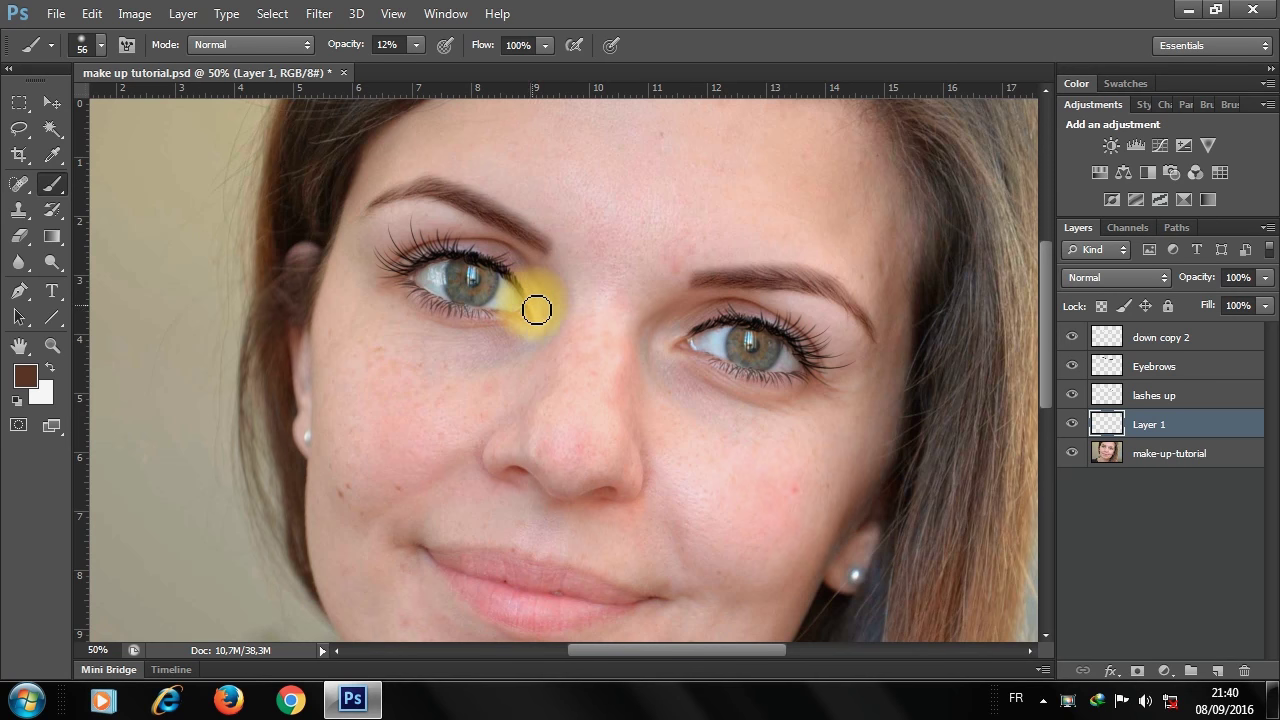
- Paint faint brown shadow on the left eyelid and outer corner with a soft 56 px brush at 7% opacity
{"action": "left_click_drag", "start_coordinate": [485, 254], "coordinate": [400, 252]}
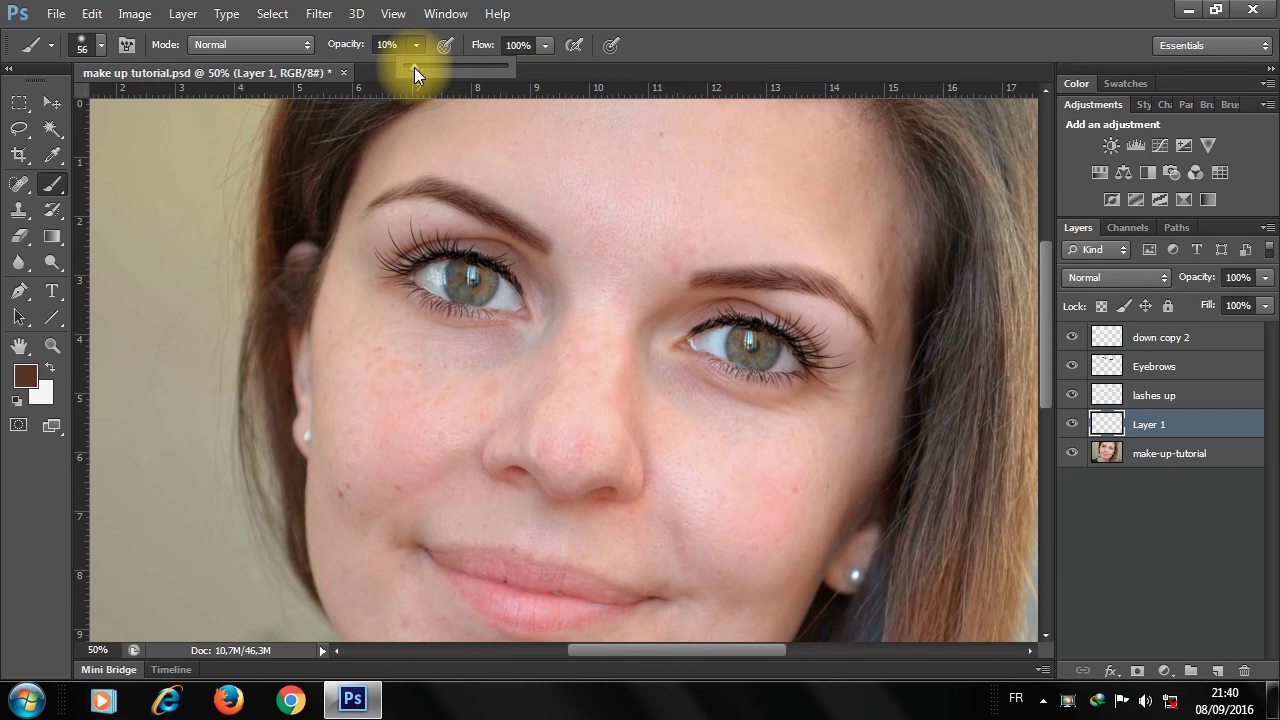
{"action": "left_click", "coordinate": [102, 44]}
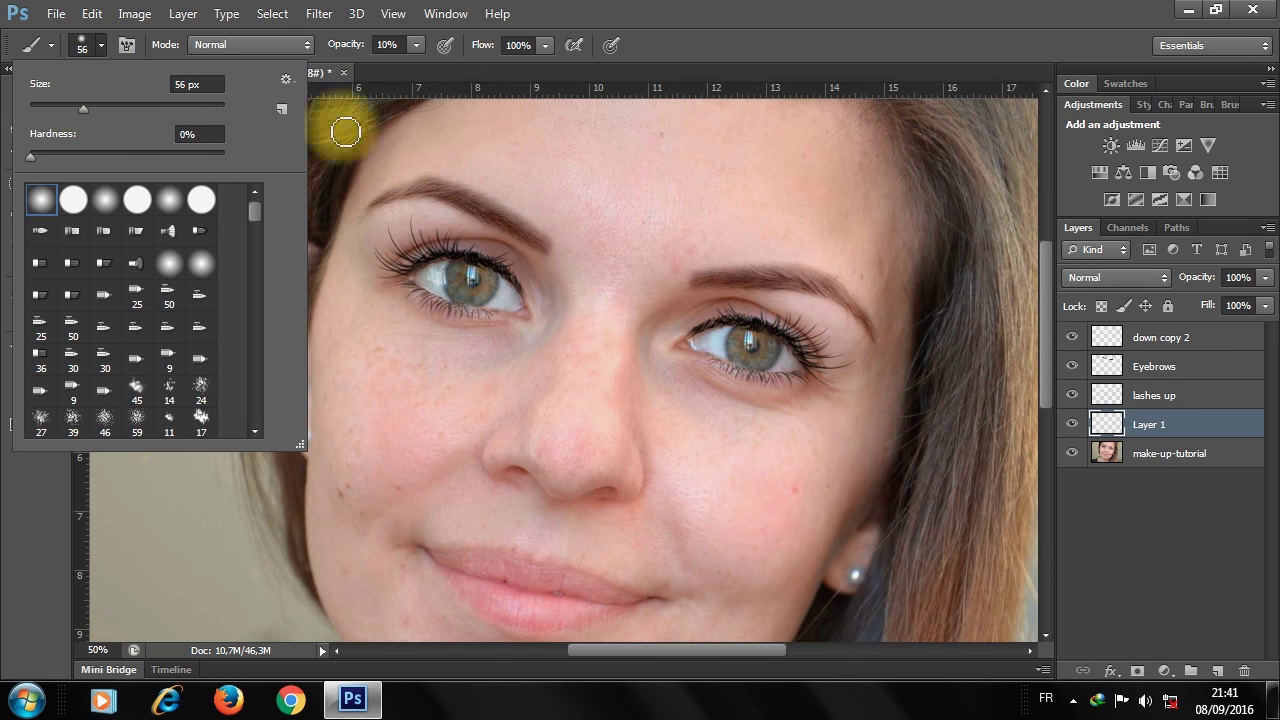
{"action": "double_click", "coordinate": [181, 85]}
{"action": "key", "text": "Return"}
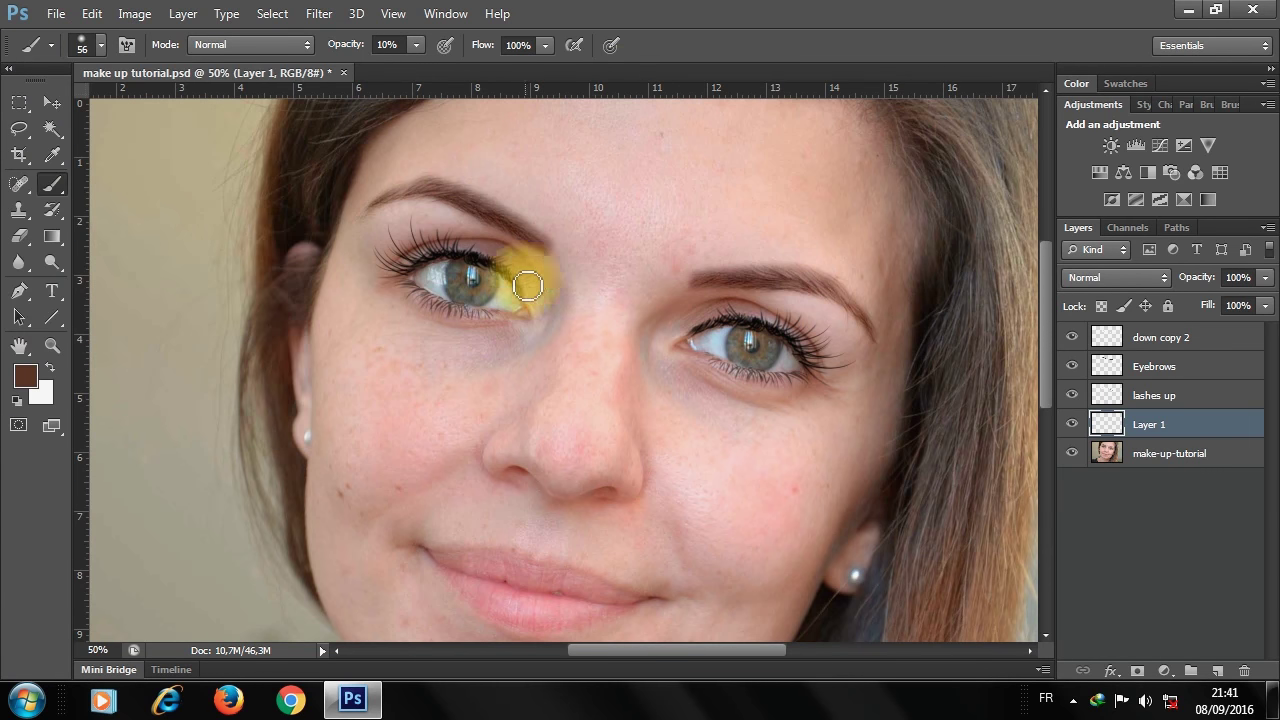
{"action": "mouse_move", "coordinate": [425, 258]}
{"action": "left_mouse_down"}
{"action": "mouse_move", "coordinate": [398, 258]}
{"action": "mouse_move", "coordinate": [509, 272]}
{"action": "mouse_move", "coordinate": [508, 257]}
{"action": "mouse_move", "coordinate": [471, 249]}
{"action": "mouse_move", "coordinate": [508, 246]}
{"action": "mouse_move", "coordinate": [420, 251]}
{"action": "mouse_move", "coordinate": [400, 217]}
{"action": "mouse_move", "coordinate": [429, 217]}
{"action": "mouse_move", "coordinate": [451, 237]}
{"action": "mouse_move", "coordinate": [420, 242]}
{"action": "mouse_move", "coordinate": [397, 220]}
{"action": "mouse_move", "coordinate": [386, 234]}
{"action": "mouse_move", "coordinate": [471, 214]}
{"action": "mouse_move", "coordinate": [452, 239]}
{"action": "mouse_move", "coordinate": [491, 240]}
{"action": "mouse_move", "coordinate": [446, 214]}
{"action": "mouse_move", "coordinate": [415, 261]}
{"action": "left_mouse_up"}
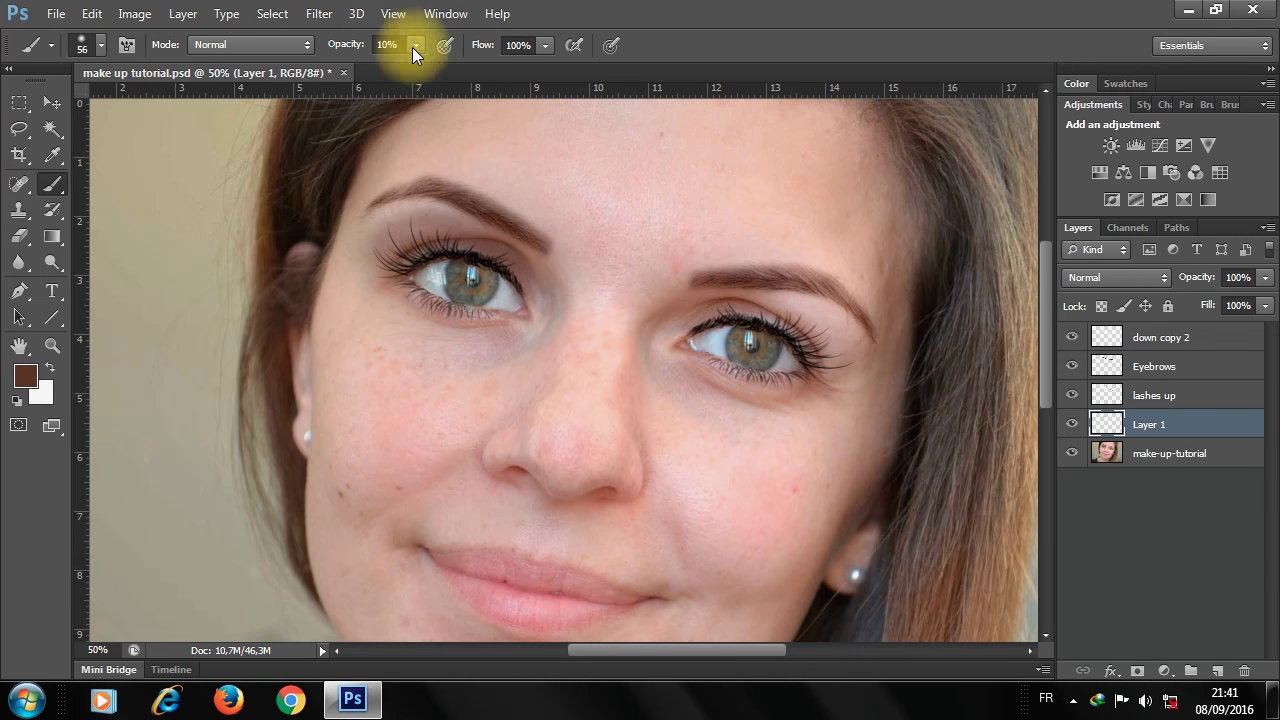
{"action": "mouse_move", "coordinate": [400, 214]}
{"action": "left_mouse_down"}
{"action": "mouse_move", "coordinate": [386, 223]}
{"action": "mouse_move", "coordinate": [400, 229]}
{"action": "mouse_move", "coordinate": [390, 273]}
{"action": "mouse_move", "coordinate": [360, 251]}
{"action": "mouse_move", "coordinate": [382, 251]}
{"action": "mouse_move", "coordinate": [424, 312]}
{"action": "mouse_move", "coordinate": [400, 277]}
{"action": "mouse_move", "coordinate": [443, 314]}
{"action": "mouse_move", "coordinate": [501, 322]}
{"action": "mouse_move", "coordinate": [393, 288]}
{"action": "mouse_move", "coordinate": [396, 268]}
{"action": "left_mouse_up"}
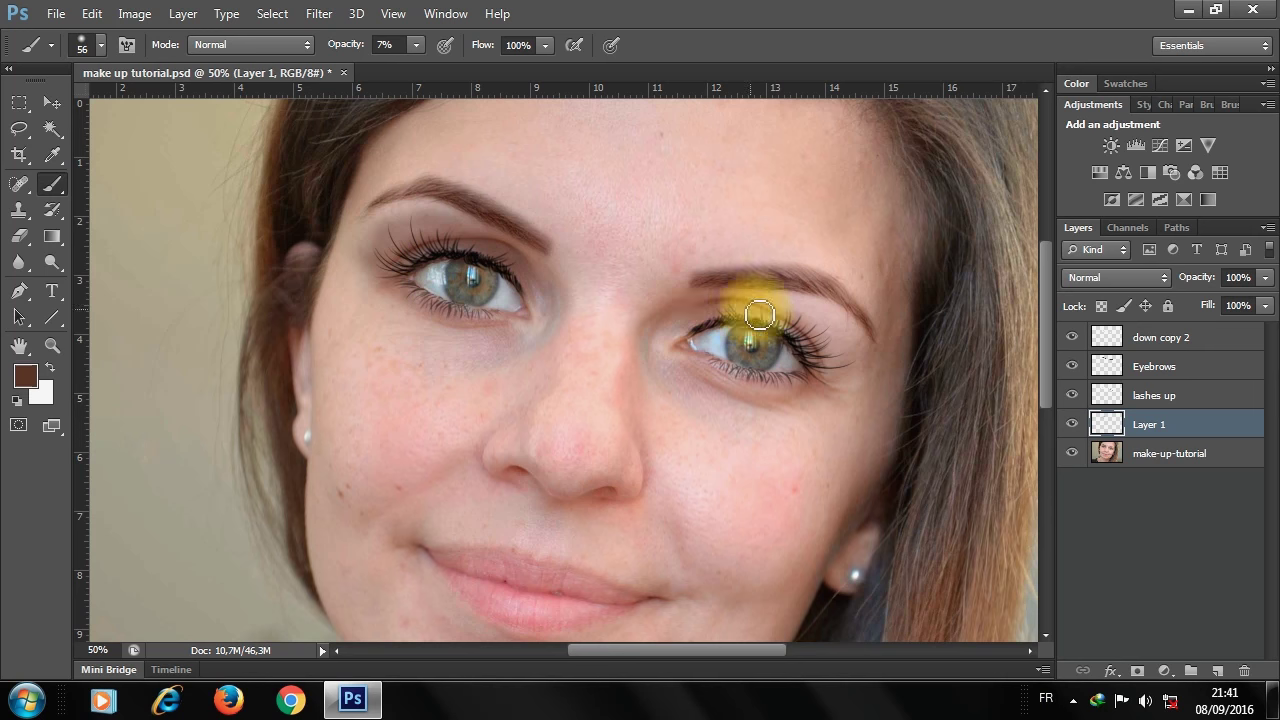
- Brush faint brown shadow over the right eye's inner corner, upper lid and lower outer corner, blending both outer corners
{"action": "mouse_move", "coordinate": [737, 337]}
{"action": "left_mouse_down"}
{"action": "mouse_move", "coordinate": [674, 343]}
{"action": "mouse_move", "coordinate": [686, 314]}
{"action": "mouse_move", "coordinate": [705, 321]}
{"action": "mouse_move", "coordinate": [720, 294]}
{"action": "mouse_move", "coordinate": [816, 357]}
{"action": "mouse_move", "coordinate": [700, 300]}
{"action": "mouse_move", "coordinate": [722, 325]}
{"action": "mouse_move", "coordinate": [788, 324]}
{"action": "mouse_move", "coordinate": [766, 323]}
{"action": "mouse_move", "coordinate": [792, 342]}
{"action": "mouse_move", "coordinate": [729, 334]}
{"action": "mouse_move", "coordinate": [778, 336]}
{"action": "mouse_move", "coordinate": [729, 329]}
{"action": "mouse_move", "coordinate": [763, 310]}
{"action": "left_mouse_up"}
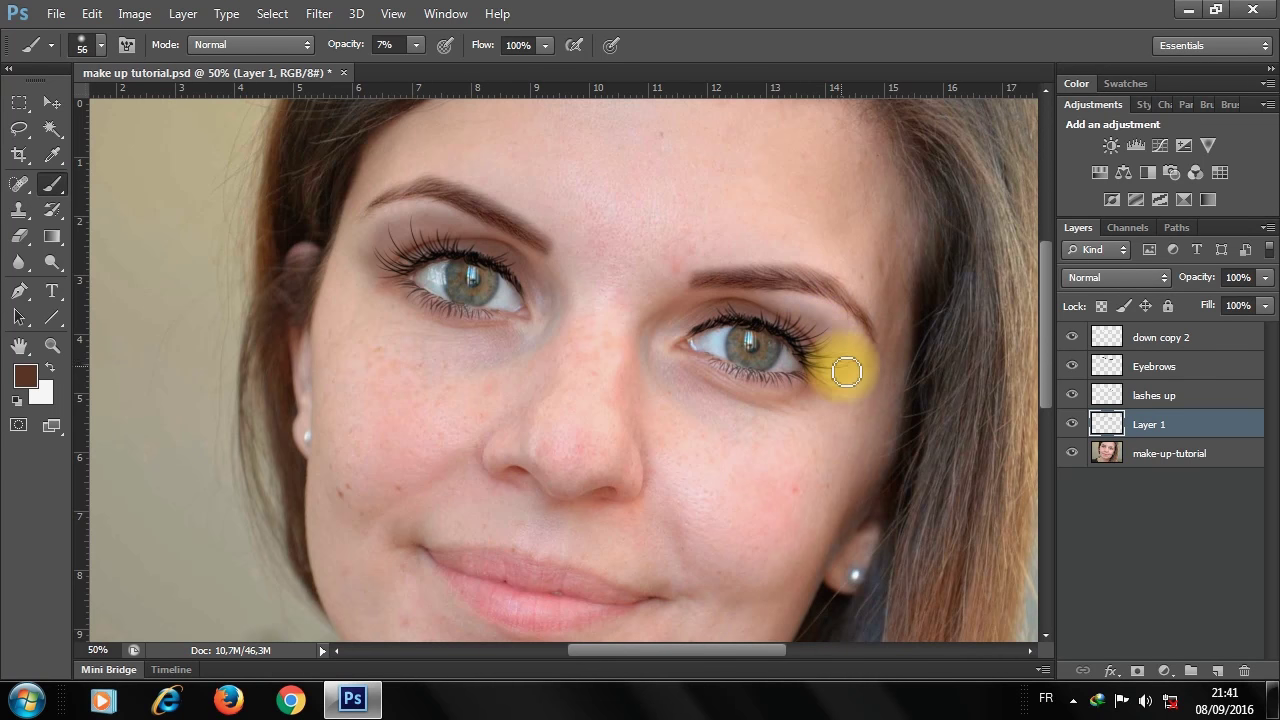
{"action": "mouse_move", "coordinate": [846, 372]}
{"action": "left_mouse_down"}
{"action": "mouse_move", "coordinate": [815, 326]}
{"action": "mouse_move", "coordinate": [846, 366]}
{"action": "mouse_move", "coordinate": [849, 337]}
{"action": "mouse_move", "coordinate": [847, 361]}
{"action": "mouse_move", "coordinate": [823, 380]}
{"action": "mouse_move", "coordinate": [728, 380]}
{"action": "mouse_move", "coordinate": [791, 374]}
{"action": "mouse_move", "coordinate": [820, 337]}
{"action": "mouse_move", "coordinate": [796, 311]}
{"action": "mouse_move", "coordinate": [771, 323]}
{"action": "mouse_move", "coordinate": [729, 302]}
{"action": "mouse_move", "coordinate": [696, 326]}
{"action": "mouse_move", "coordinate": [771, 328]}
{"action": "mouse_move", "coordinate": [748, 295]}
{"action": "mouse_move", "coordinate": [697, 309]}
{"action": "mouse_move", "coordinate": [689, 289]}
{"action": "mouse_move", "coordinate": [714, 314]}
{"action": "mouse_move", "coordinate": [793, 301]}
{"action": "mouse_move", "coordinate": [851, 371]}
{"action": "mouse_move", "coordinate": [846, 397]}
{"action": "mouse_move", "coordinate": [800, 349]}
{"action": "mouse_move", "coordinate": [749, 366]}
{"action": "mouse_move", "coordinate": [820, 389]}
{"action": "left_mouse_up"}
{"action": "mouse_move", "coordinate": [468, 295]}
{"action": "left_mouse_down"}
{"action": "mouse_move", "coordinate": [481, 325]}
{"action": "mouse_move", "coordinate": [417, 314]}
{"action": "mouse_move", "coordinate": [379, 278]}
{"action": "mouse_move", "coordinate": [391, 277]}
{"action": "left_mouse_up"}
{"action": "mouse_move", "coordinate": [795, 335]}
{"action": "left_mouse_down"}
{"action": "mouse_move", "coordinate": [829, 388]}
{"action": "mouse_move", "coordinate": [760, 385]}
{"action": "left_mouse_up"}
{"action": "left_click", "coordinate": [609, 337], "text": "ctrl+alt"}
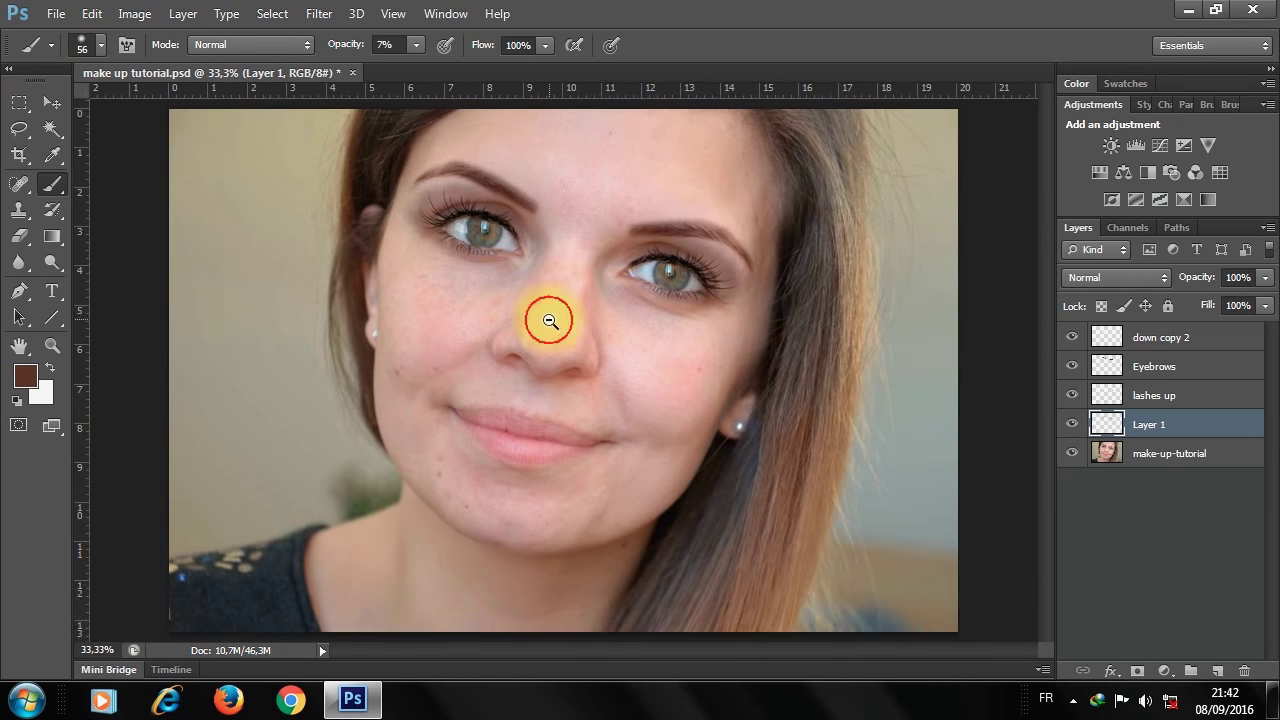
- Shift Layer 1's eyeshadow hue to +2 with Hue/Saturation to warm the brown
{"action": "left_click", "coordinate": [1159, 428]}
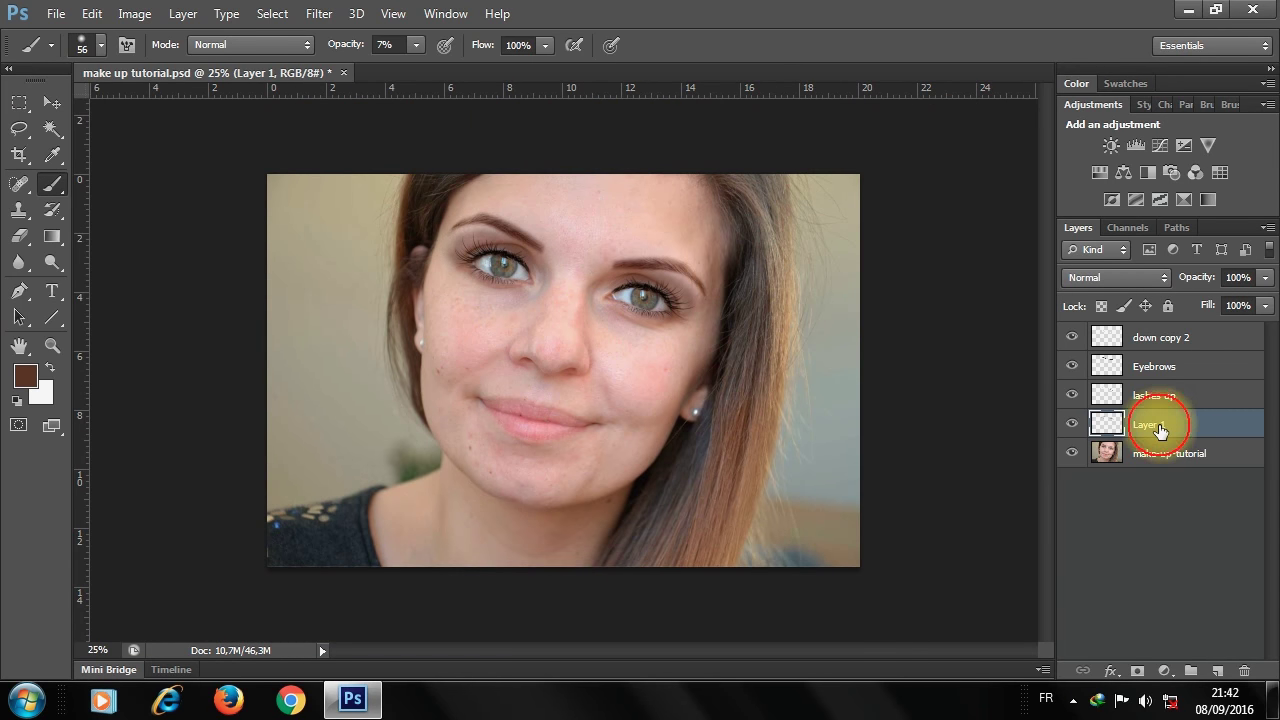
{"action": "left_click", "coordinate": [91, 13]}
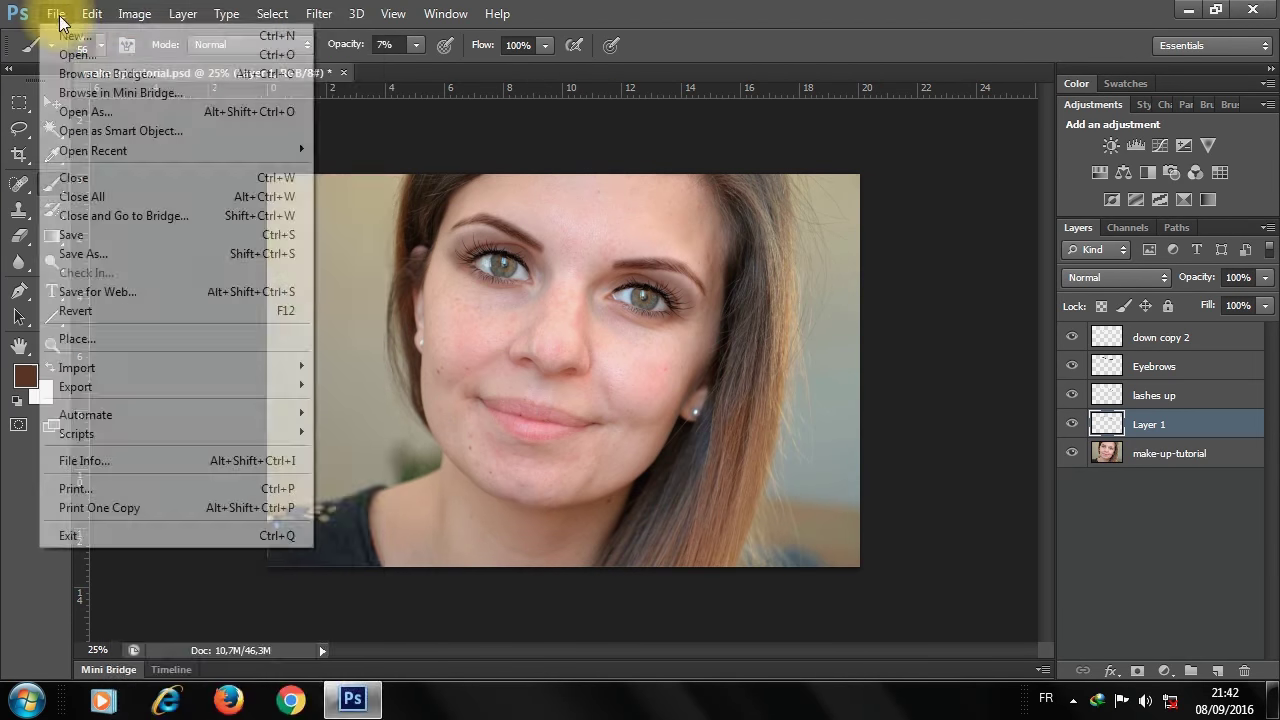
{"action": "left_click", "coordinate": [546, 15]}
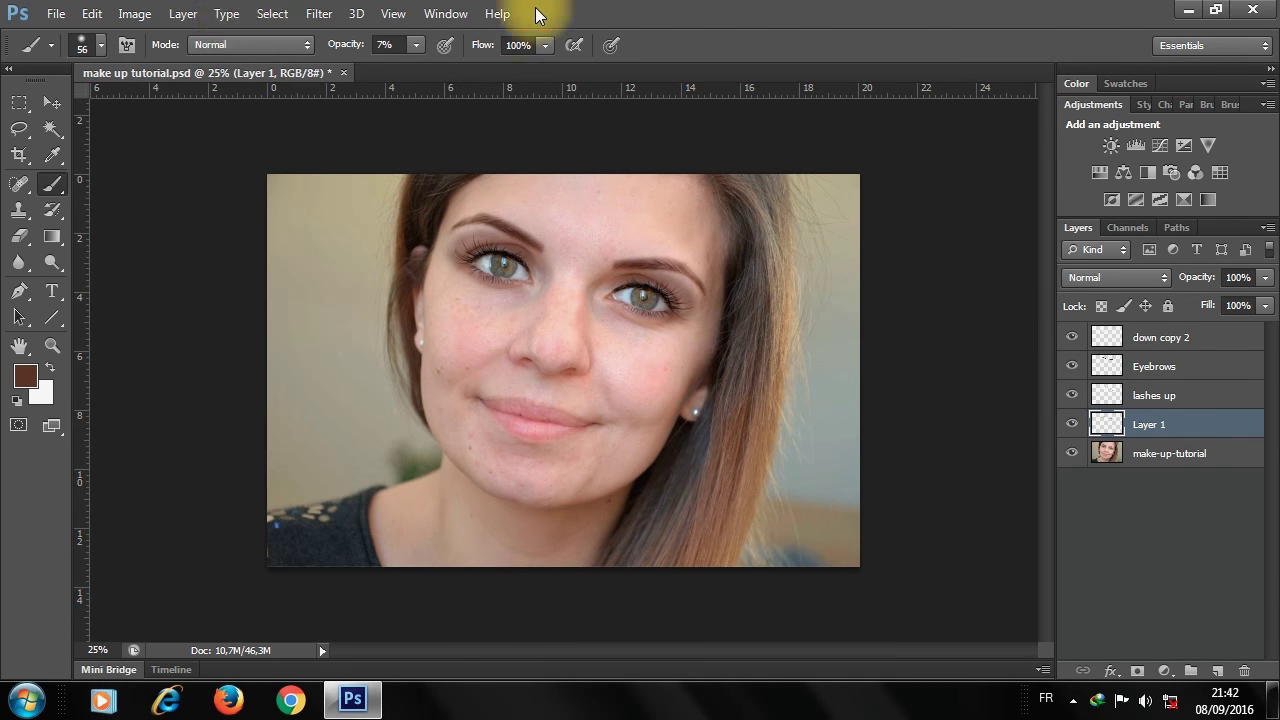
{"action": "left_click", "coordinate": [134, 13]}
{"action": "mouse_move", "coordinate": [165, 64]}
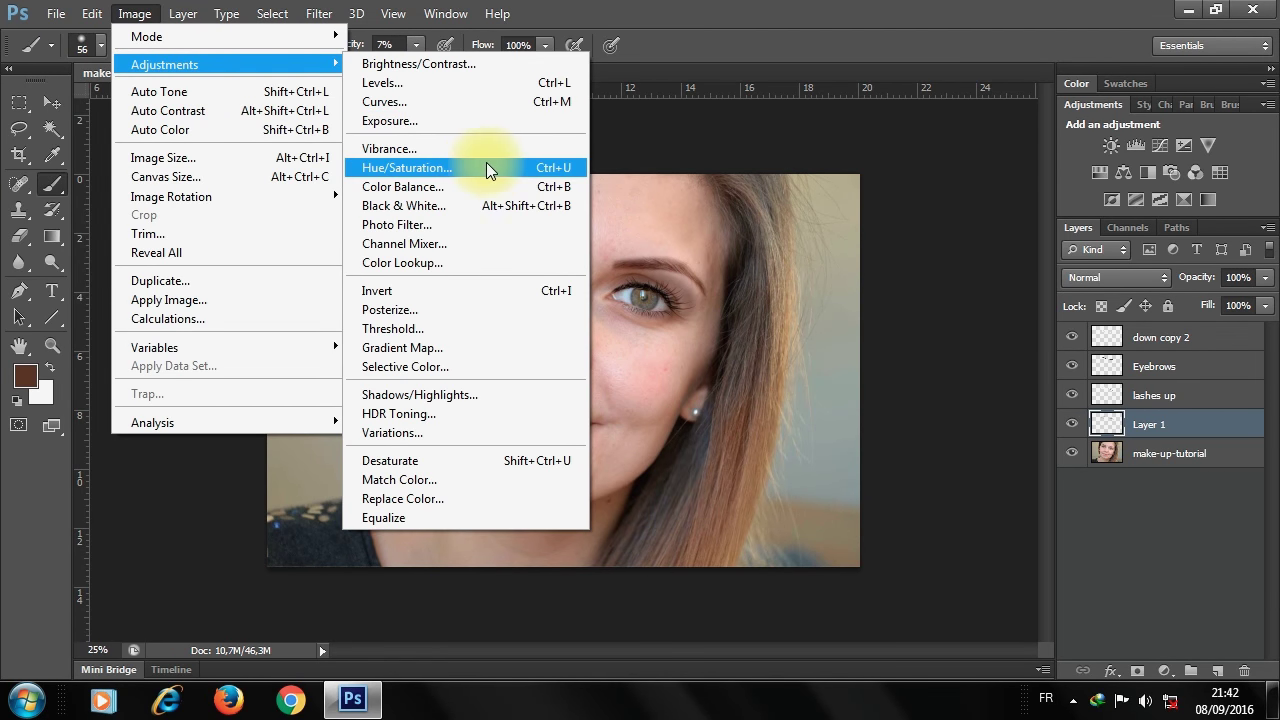
{"action": "left_click", "coordinate": [466, 168]}
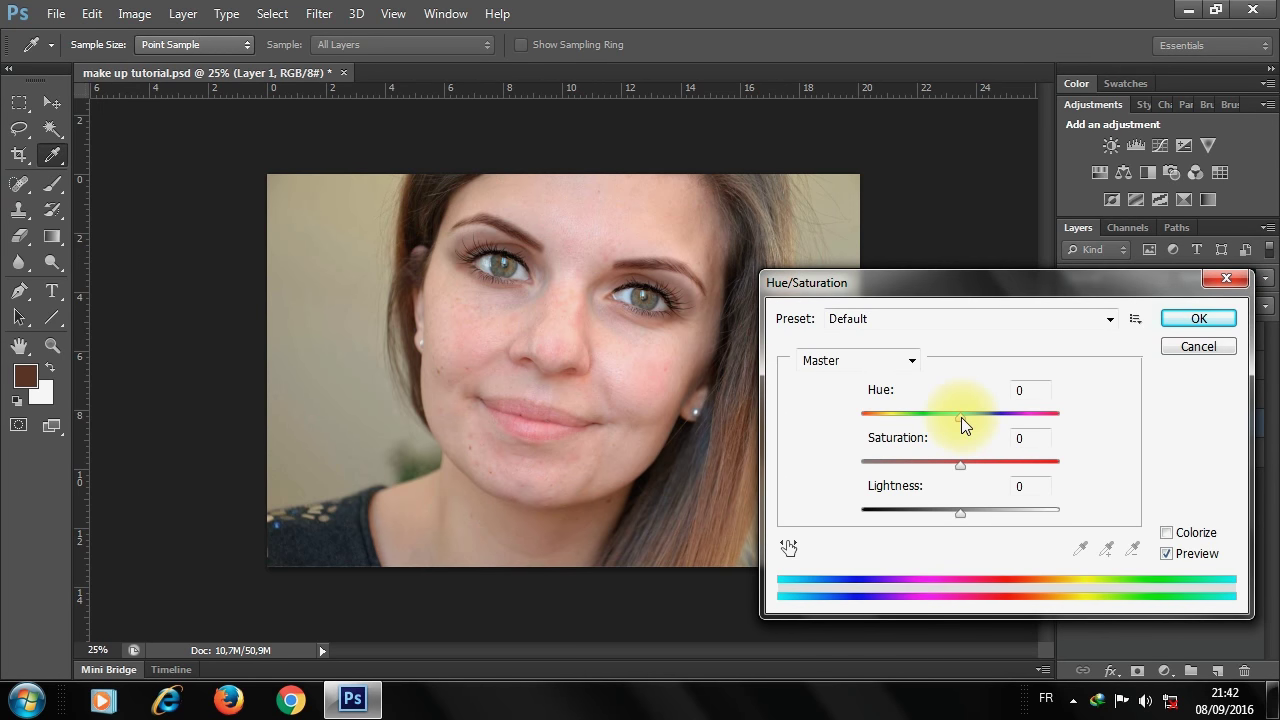
{"action": "mouse_move", "coordinate": [960, 417]}
{"action": "left_mouse_down"}
{"action": "mouse_move", "coordinate": [979, 419]}
{"action": "mouse_move", "coordinate": [924, 417]}
{"action": "mouse_move", "coordinate": [978, 419]}
{"action": "mouse_move", "coordinate": [962, 419]}
{"action": "left_mouse_up"}
{"action": "left_click", "coordinate": [1180, 322]}
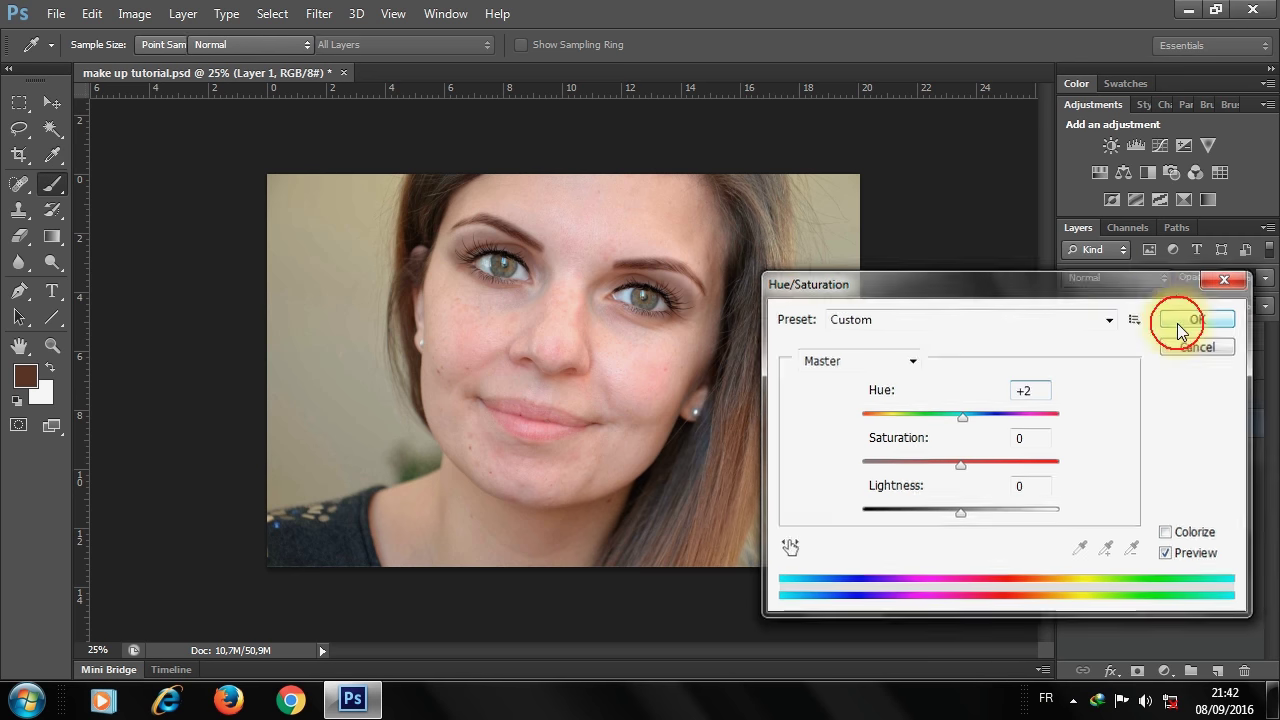
{"action": "right_click", "coordinate": [1145, 424]}
- Set Layer 1 to 73% opacity in Blending Options, keeping Normal blend mode, and save
{"action": "left_click", "coordinate": [812, 96]}
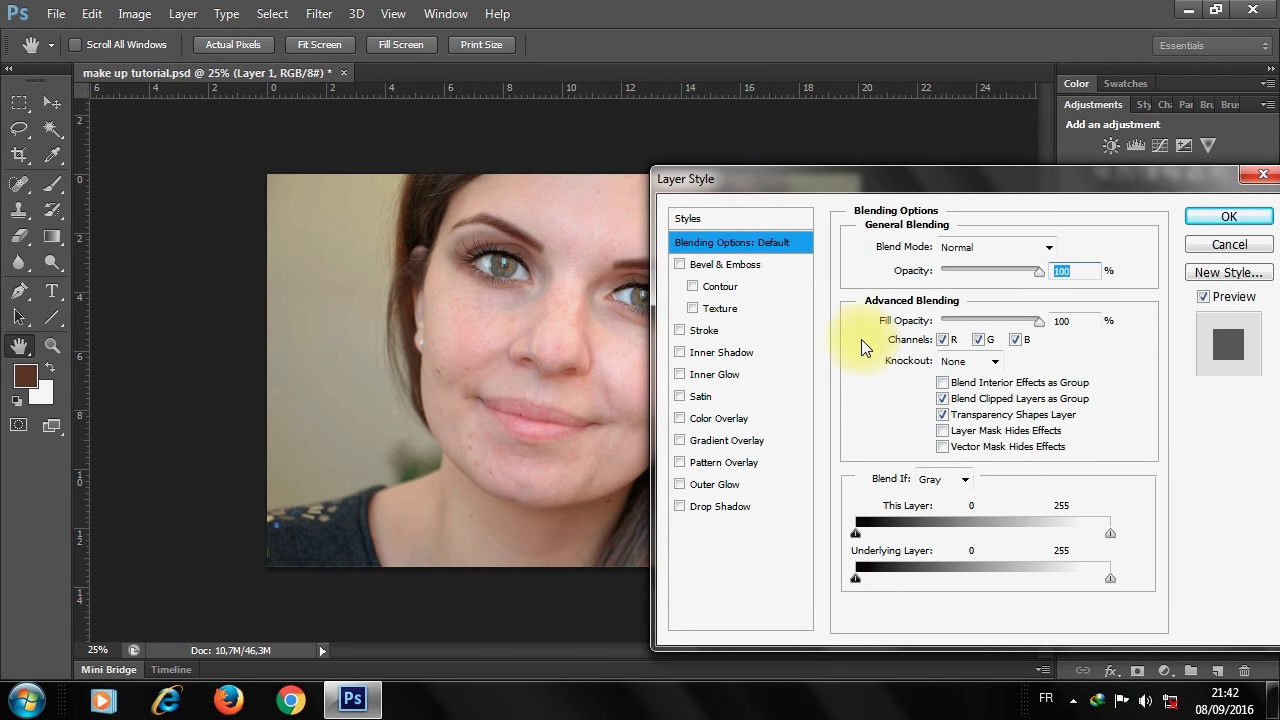
{"action": "left_click_drag", "start_coordinate": [837, 178], "coordinate": [912, 186]}
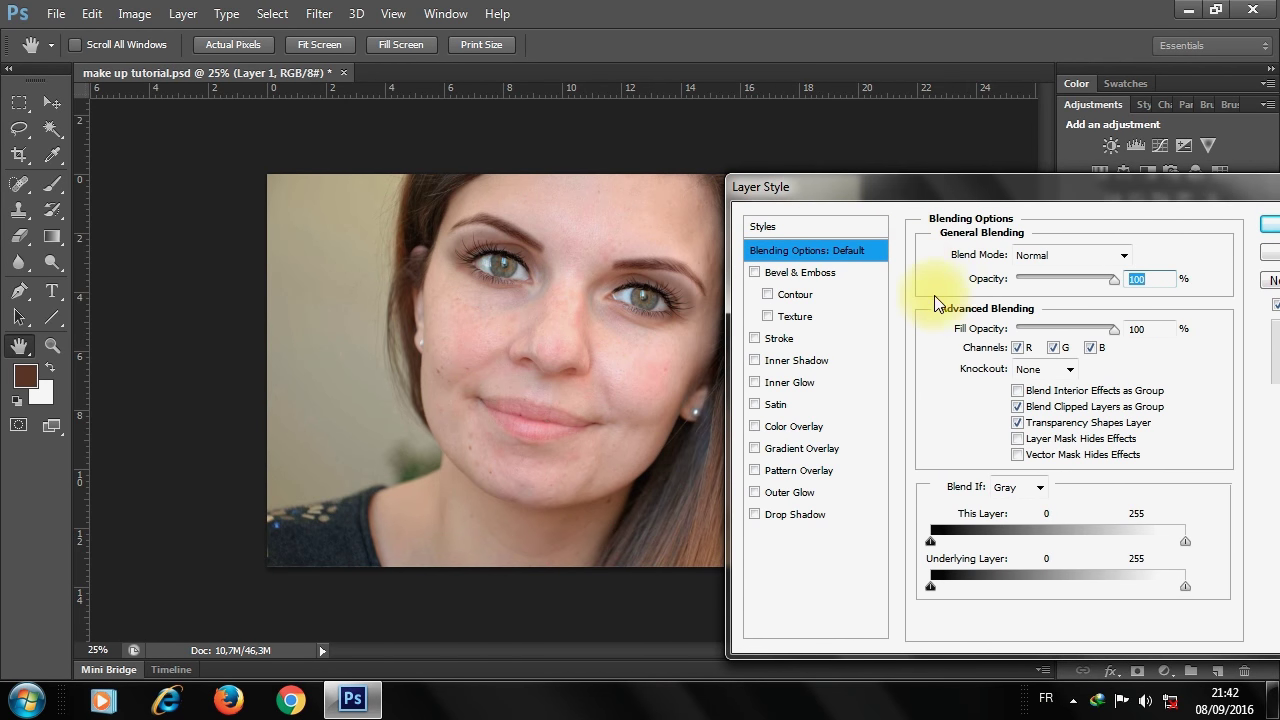
{"action": "left_click", "coordinate": [1090, 256]}
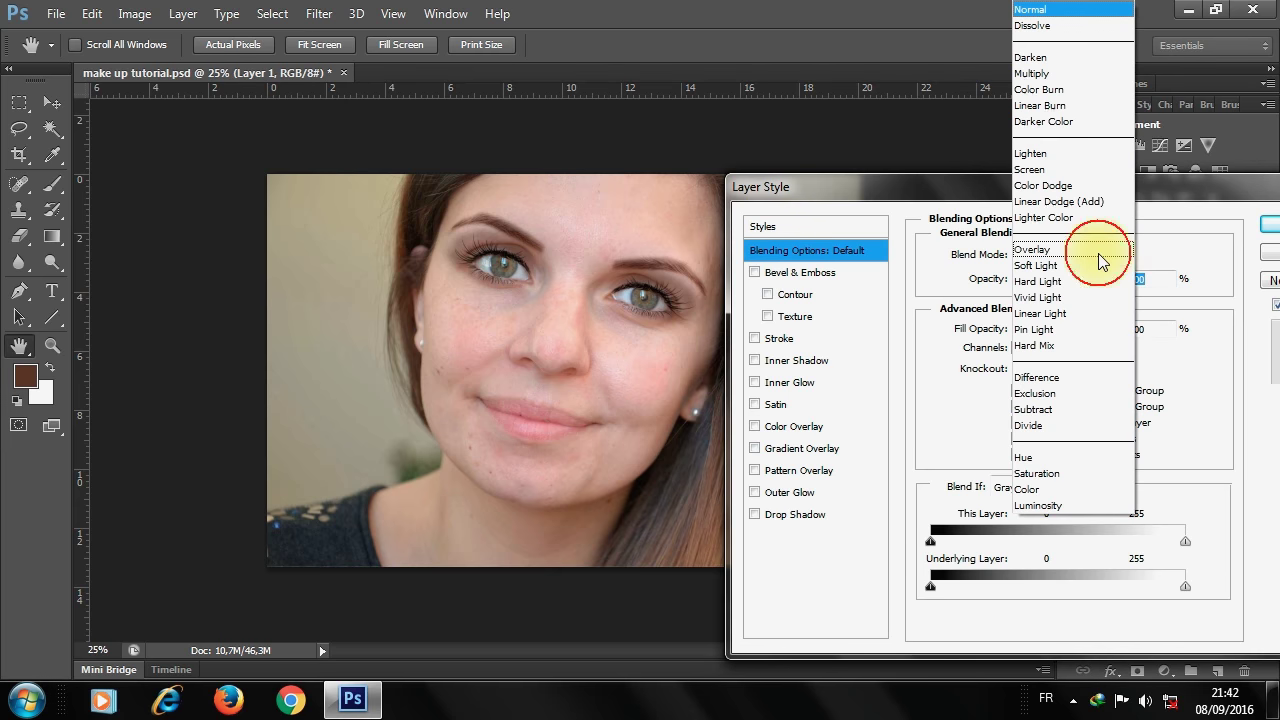
{"action": "left_click", "coordinate": [1107, 284]}
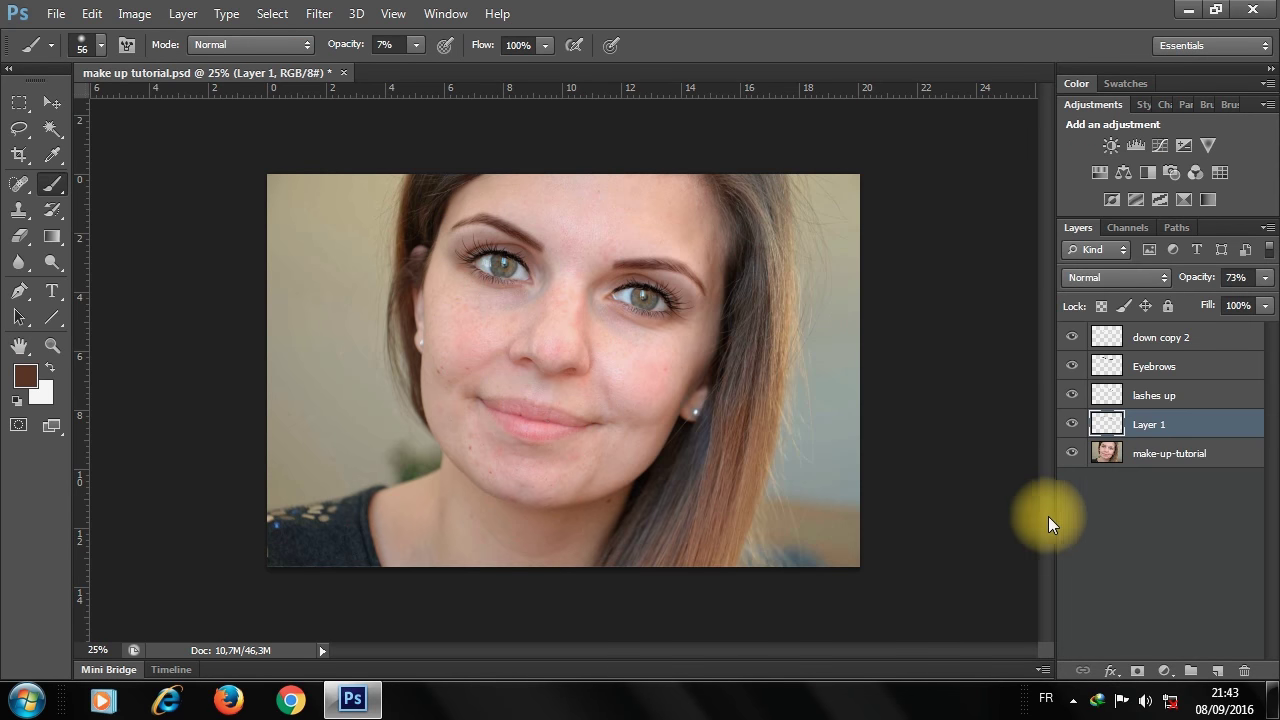
{"action": "left_click", "coordinate": [1157, 509]}
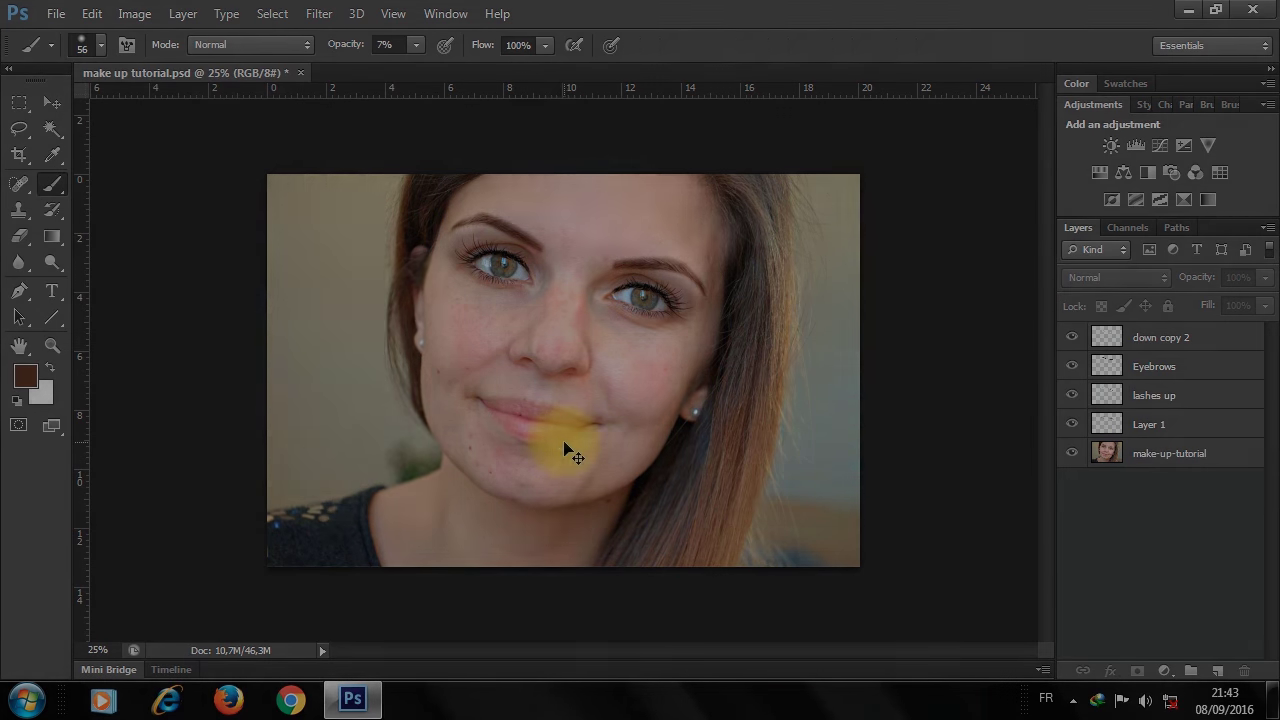
{"action": "key", "text": "ctrl+s"}
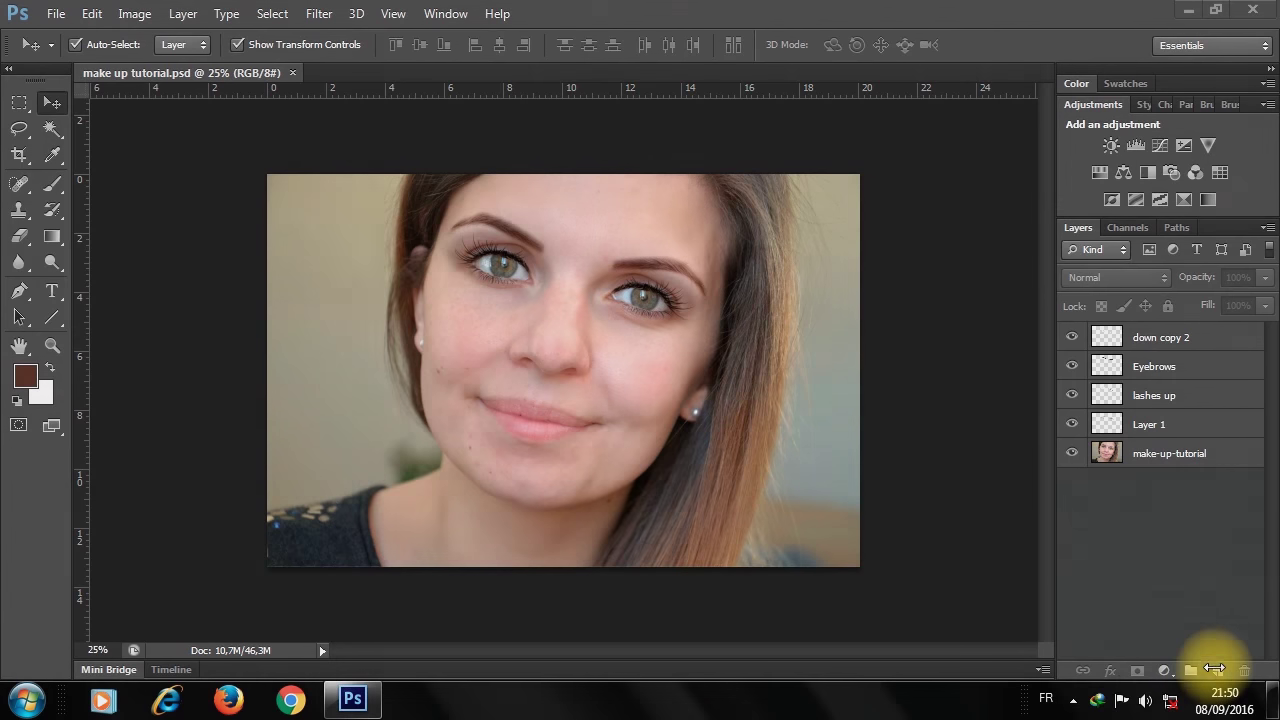
- Add Layer 2 above make-up-tutorial and set a soft brush to 226 px at 14% opacity
{"action": "left_click", "coordinate": [1216, 669]}
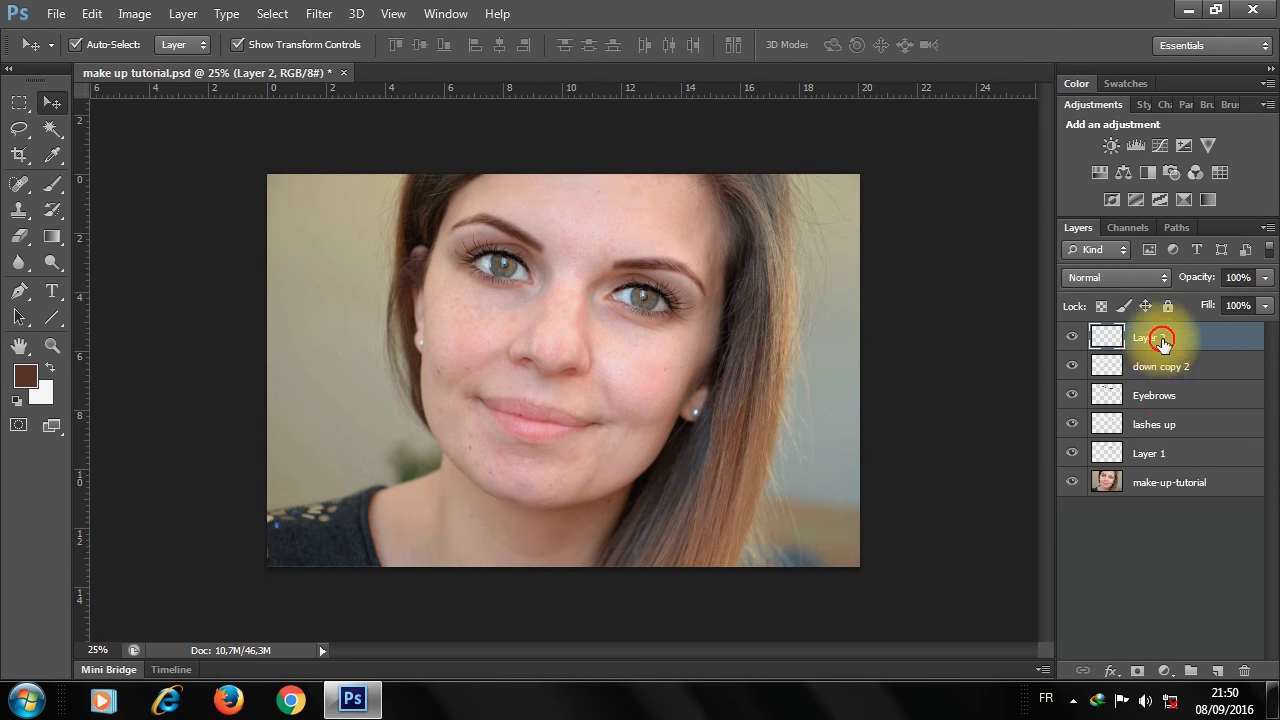
{"action": "left_click_drag", "start_coordinate": [1161, 342], "coordinate": [1165, 457]}
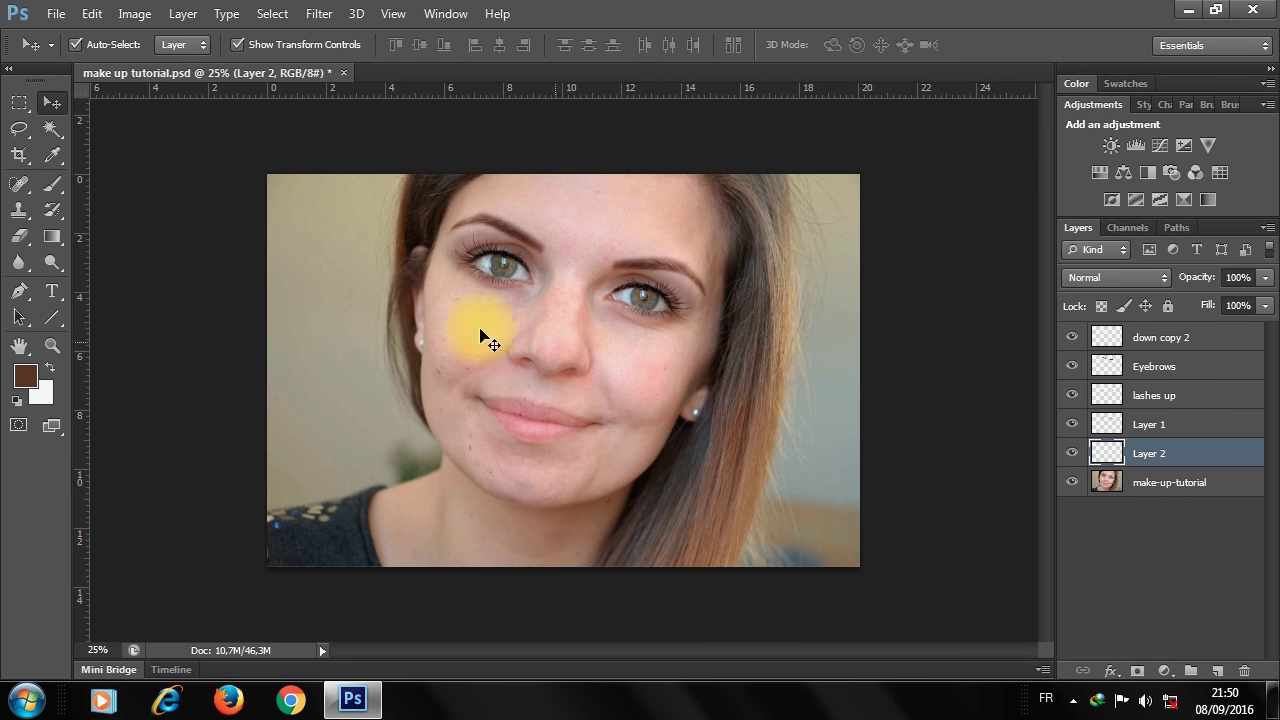
{"action": "left_click", "coordinate": [52, 183]}
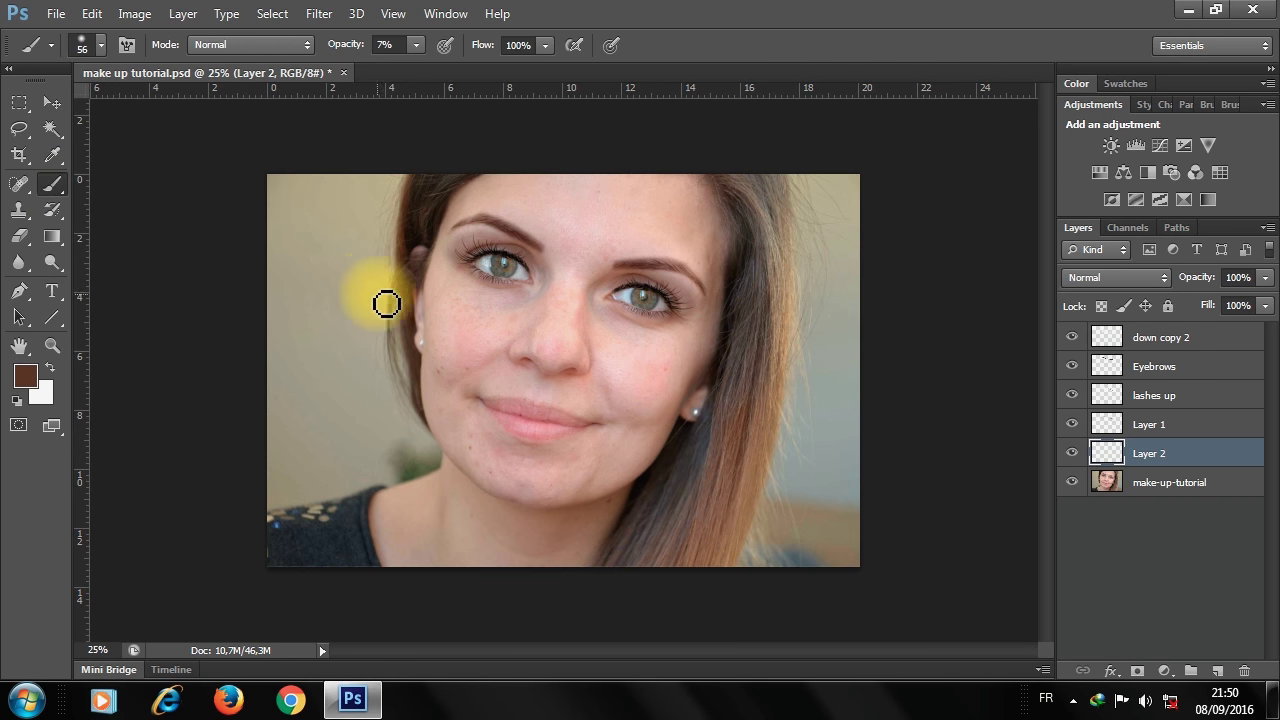
{"action": "left_click", "coordinate": [110, 50]}
{"action": "left_click_drag", "start_coordinate": [100, 106], "coordinate": [178, 108]}
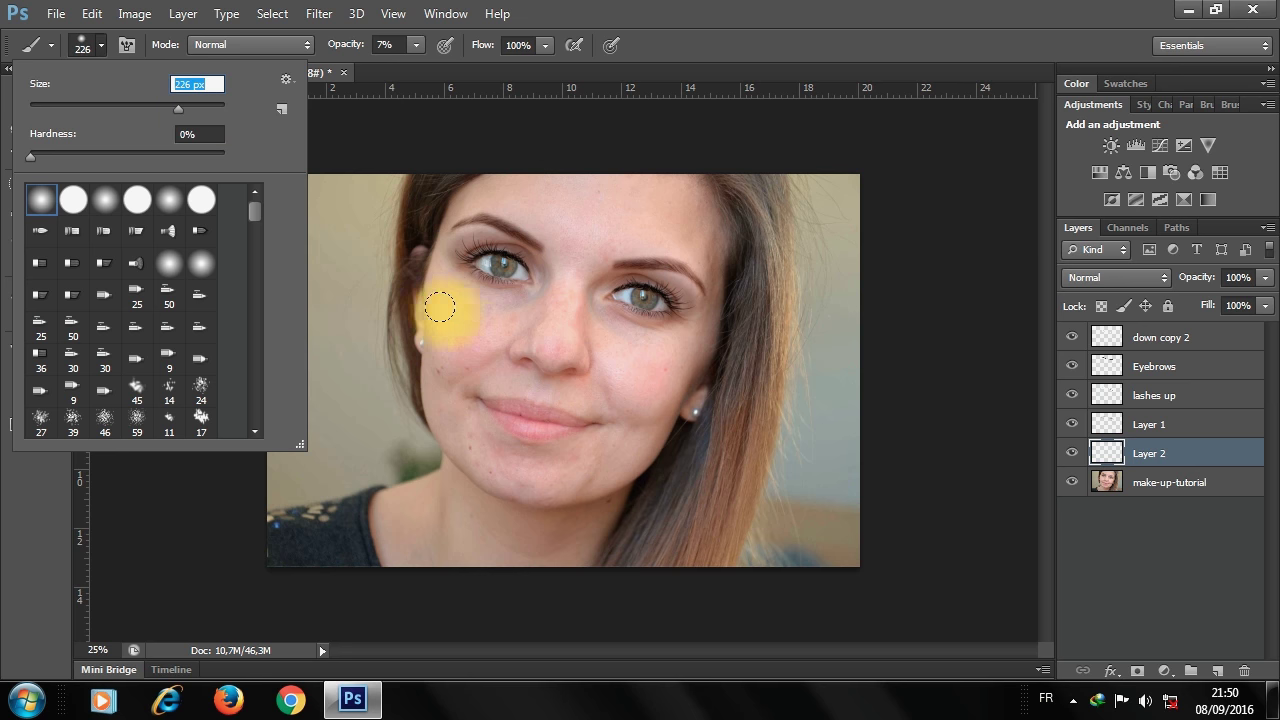
{"action": "left_click", "coordinate": [416, 50]}
{"action": "left_click_drag", "start_coordinate": [421, 68], "coordinate": [425, 68]}
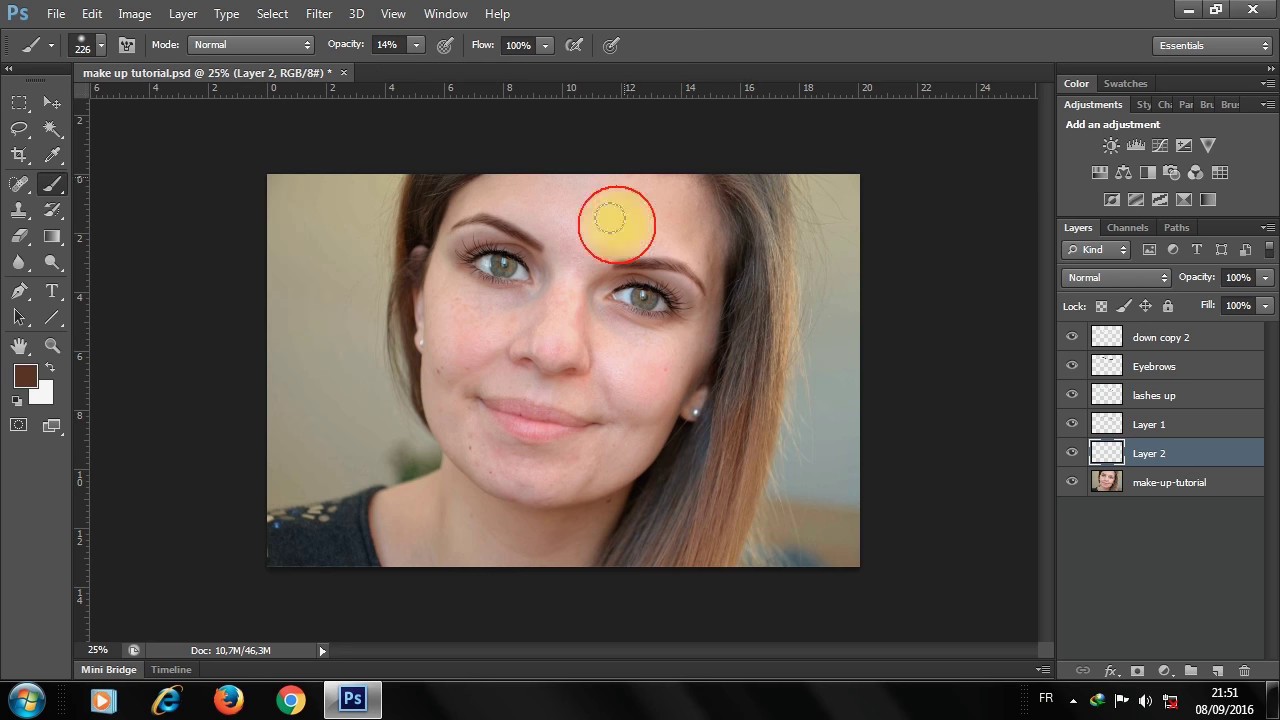
{"action": "left_click", "coordinate": [529, 349], "text": "ctrl"}
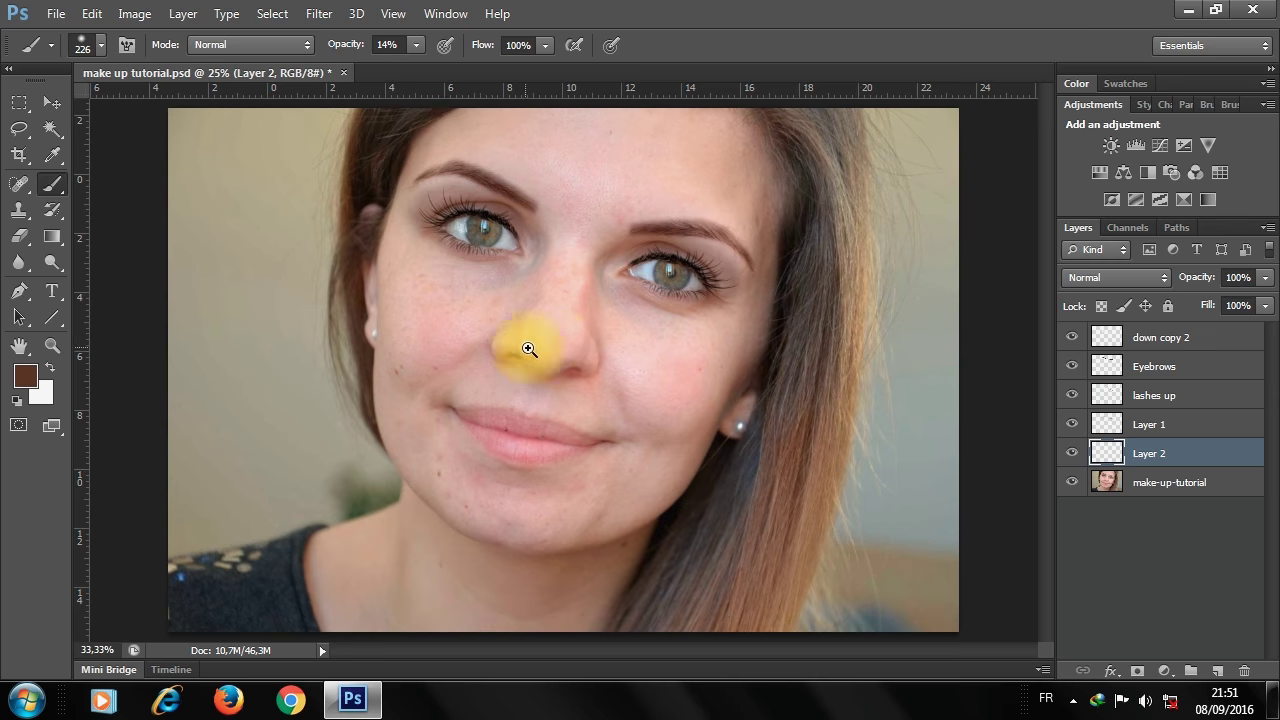
{"action": "left_click", "coordinate": [1148, 484]}
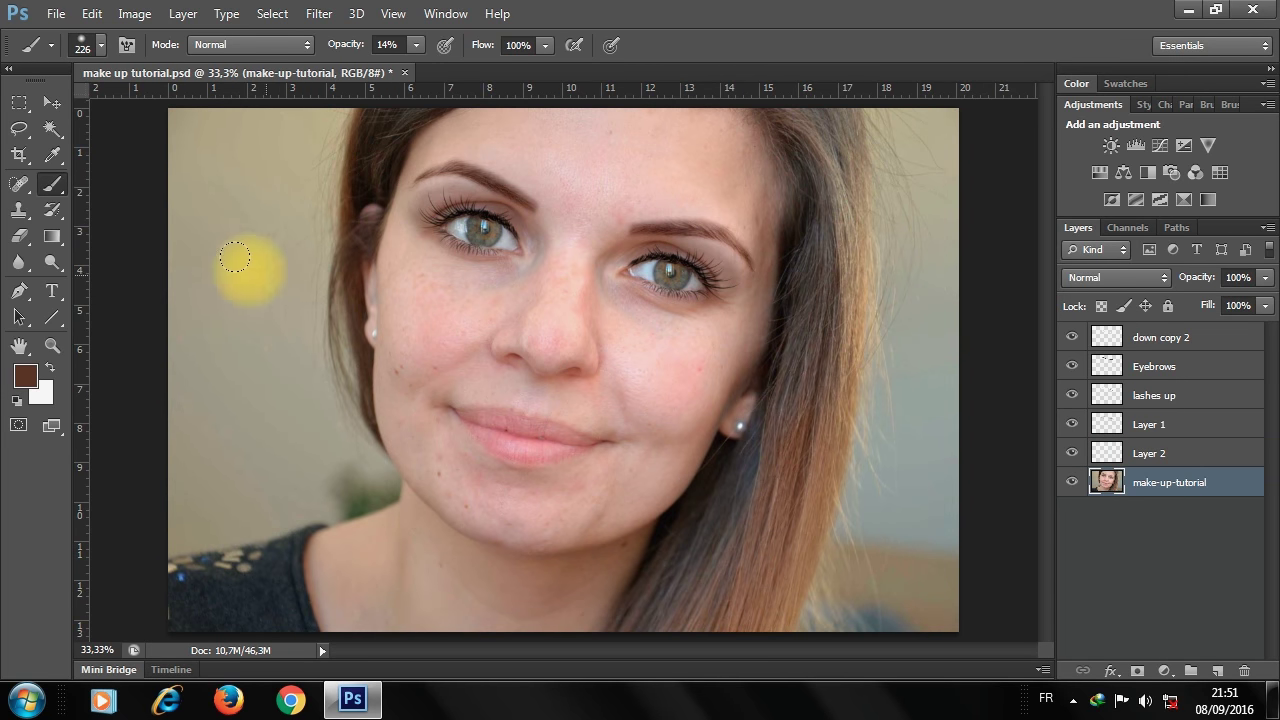
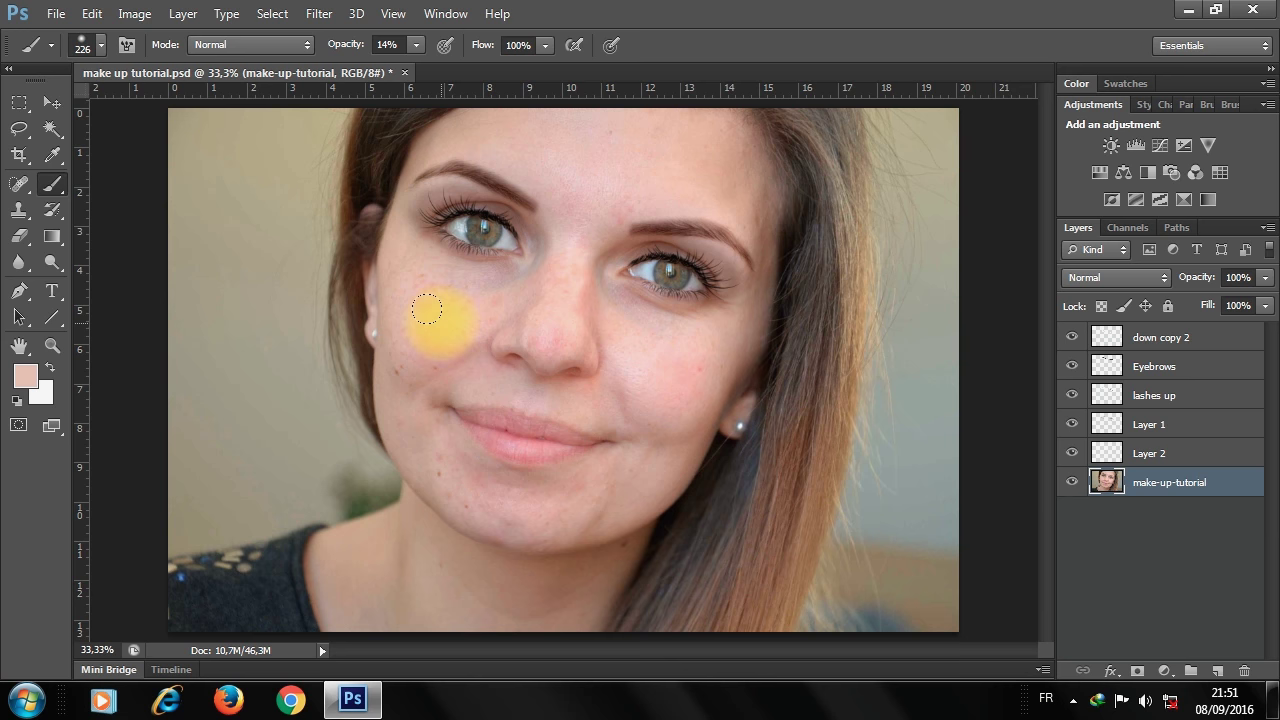
- On Layer 2, brush soft tone back and forth between the left cheek and nose
{"action": "left_click", "coordinate": [1135, 453]}
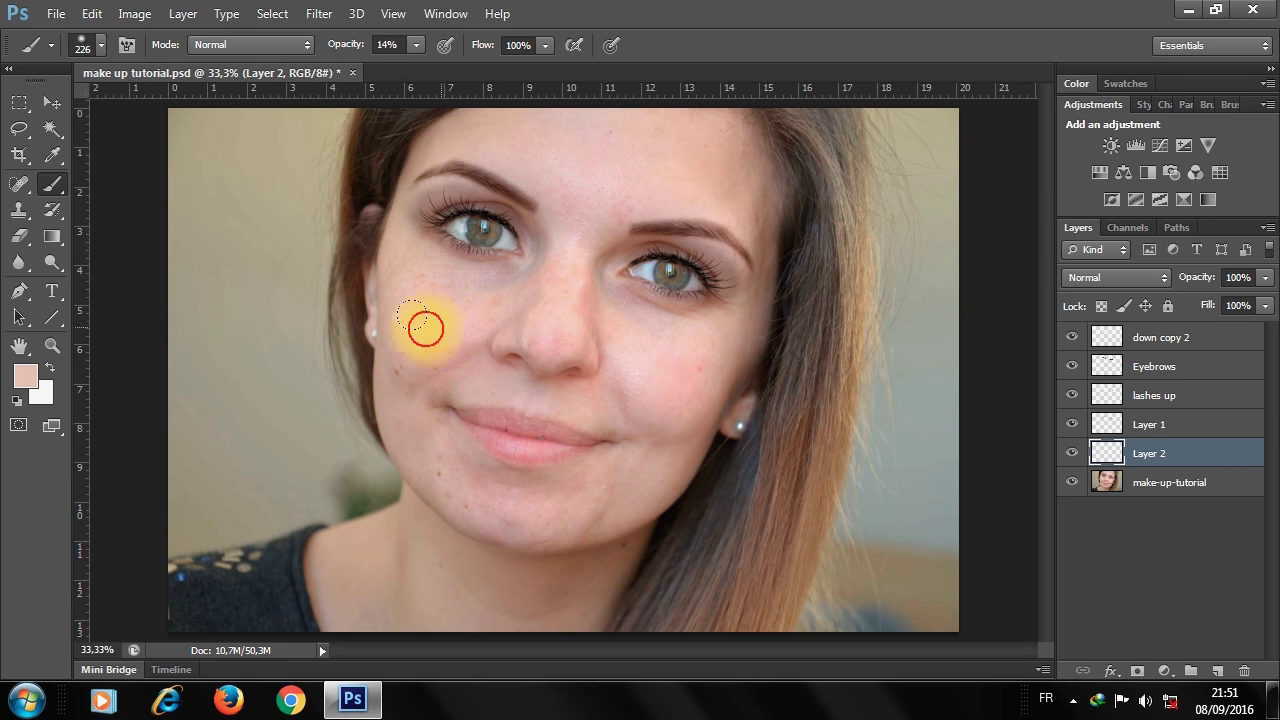
{"action": "left_click_drag", "start_coordinate": [421, 282], "coordinate": [499, 291]}
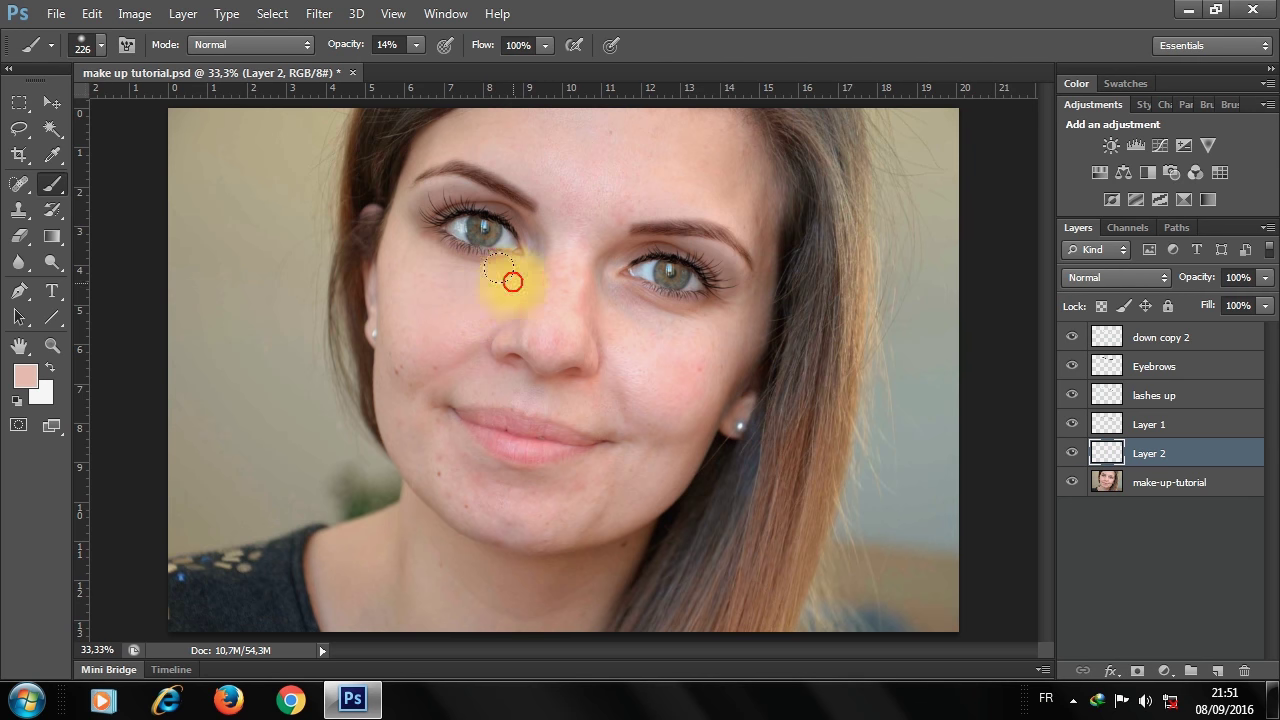
{"action": "mouse_move", "coordinate": [494, 295]}
{"action": "left_mouse_down"}
{"action": "mouse_move", "coordinate": [500, 286]}
{"action": "mouse_move", "coordinate": [425, 283]}
{"action": "left_mouse_up"}
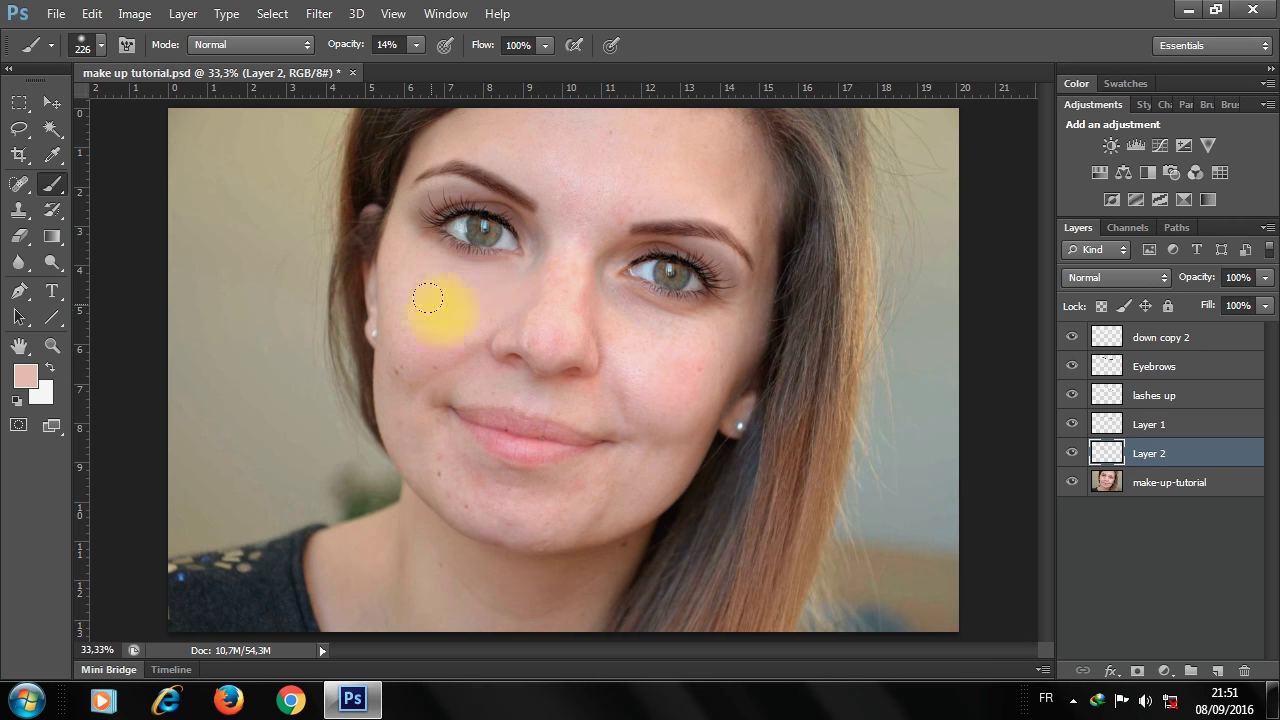
{"action": "left_click", "coordinate": [90, 44]}
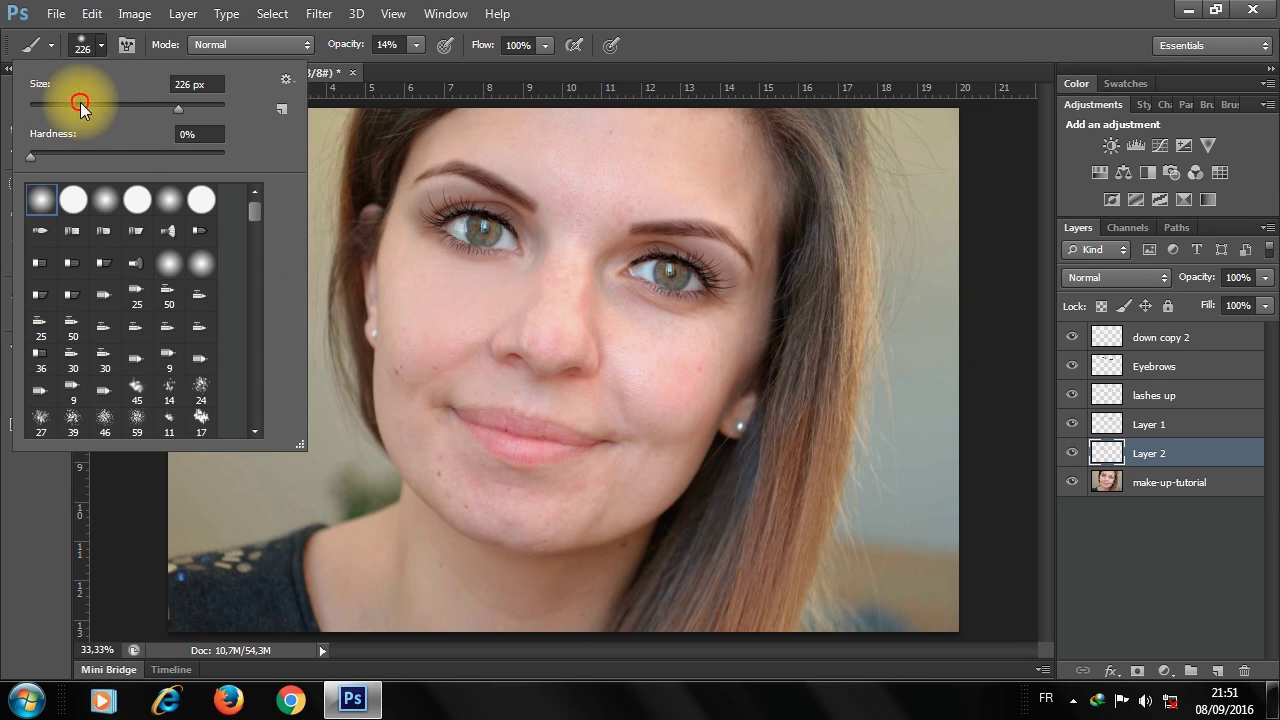
- Shrink the soft brush to 123 px
{"action": "left_click_drag", "start_coordinate": [80, 103], "coordinate": [127, 108]}
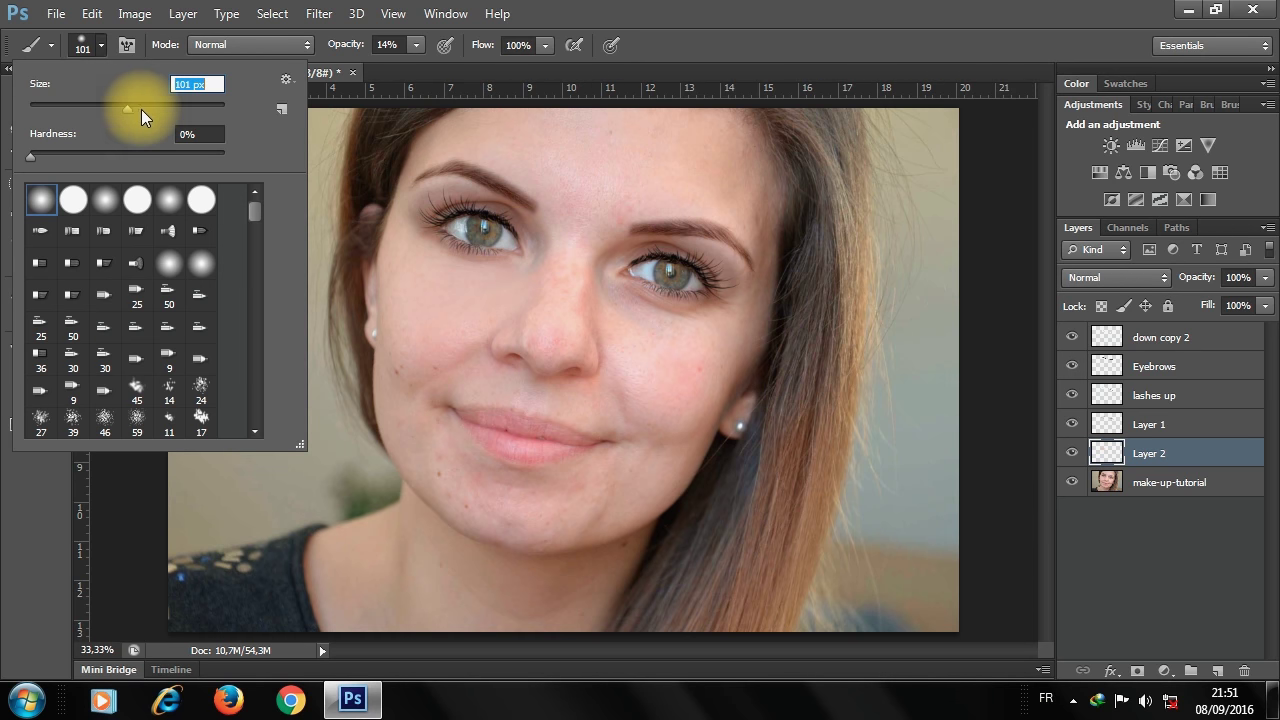
{"action": "left_click", "coordinate": [141, 110]}
{"action": "left_click", "coordinate": [540, 251]}
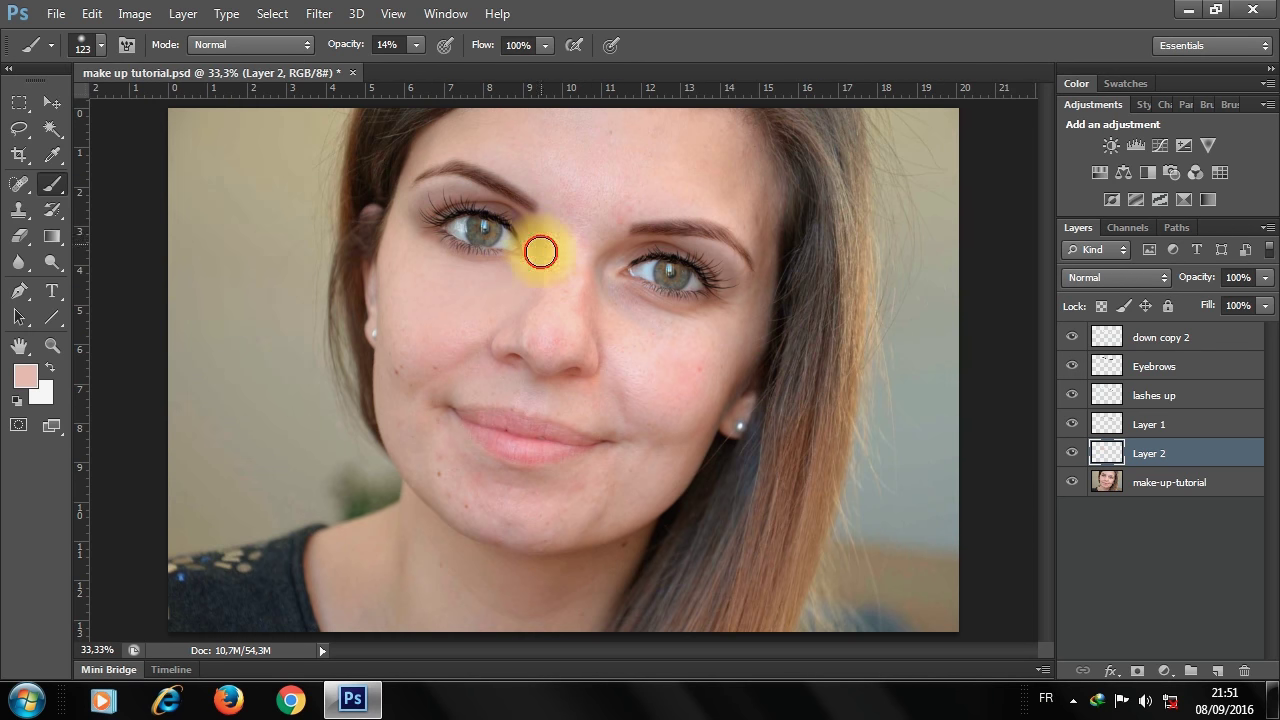
- Paint soft tone under the left eye and over the cheek, then sample a darker cheek tone
{"action": "left_click", "coordinate": [512, 284]}
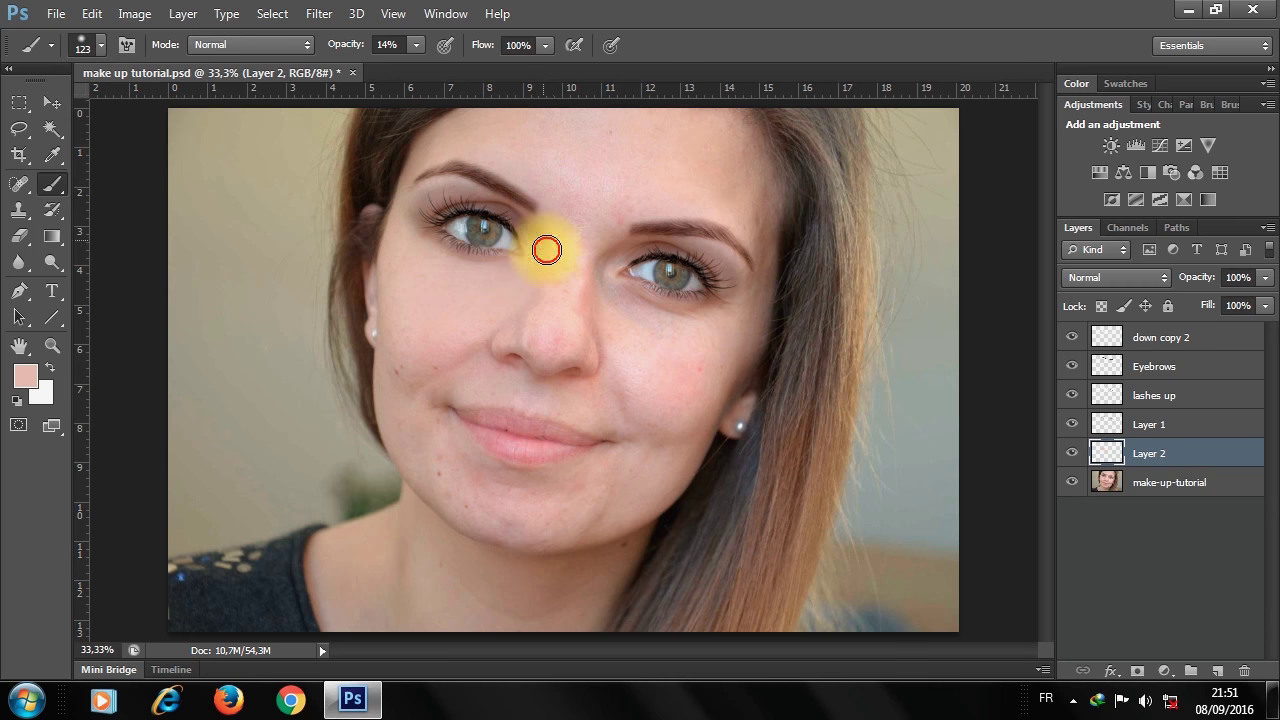
{"action": "left_click_drag", "start_coordinate": [547, 250], "coordinate": [505, 305]}
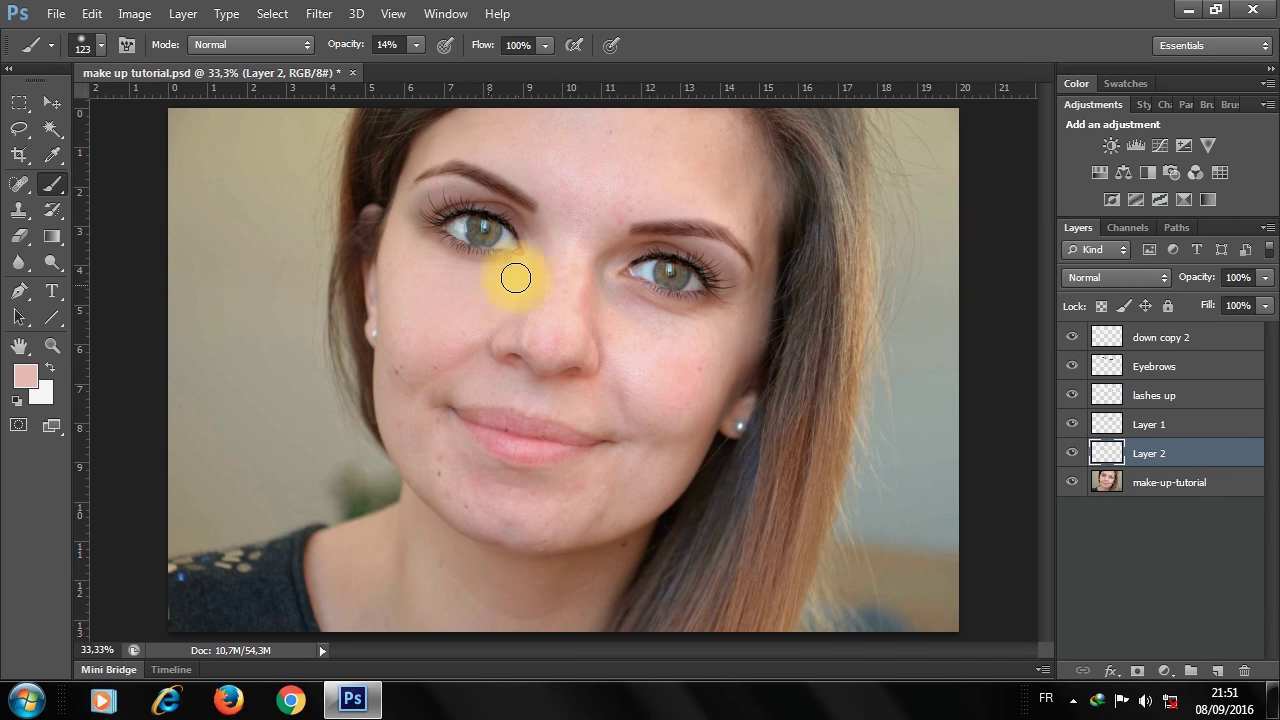
{"action": "left_click_drag", "start_coordinate": [519, 283], "coordinate": [531, 337]}
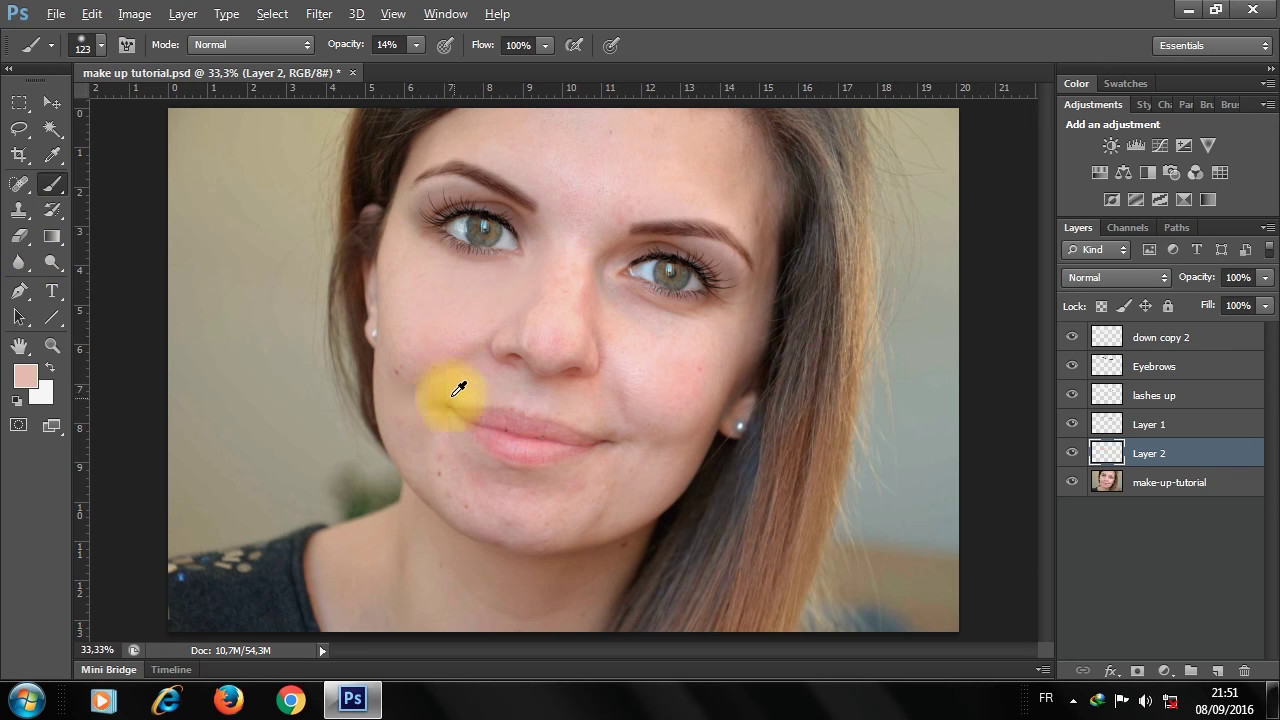
{"action": "left_click", "coordinate": [398, 397], "text": "alt"}
- Enlarge the soft brush to 197 px
{"action": "left_click", "coordinate": [103, 52]}
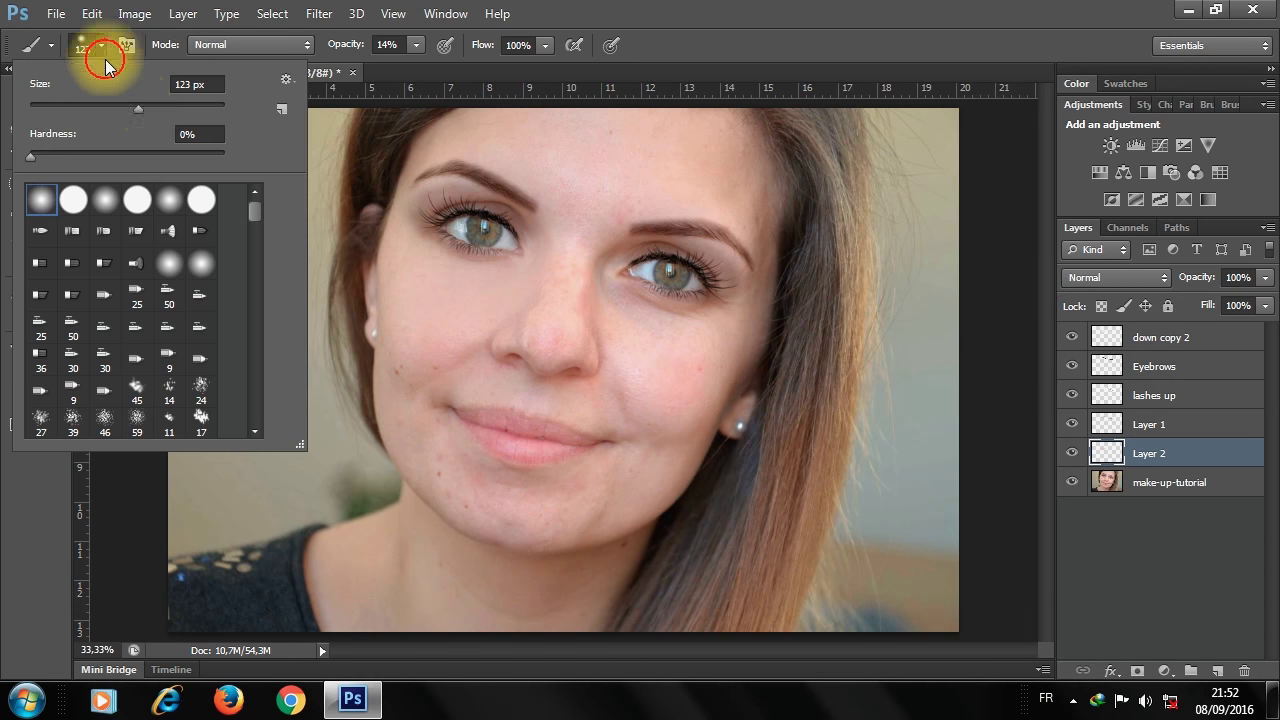
{"action": "left_click_drag", "start_coordinate": [136, 107], "coordinate": [176, 107]}
{"action": "mouse_move", "coordinate": [423, 349]}
{"action": "left_mouse_down"}
{"action": "mouse_move", "coordinate": [464, 348]}
{"action": "mouse_move", "coordinate": [413, 398]}
{"action": "mouse_move", "coordinate": [442, 377]}
{"action": "left_mouse_up"}
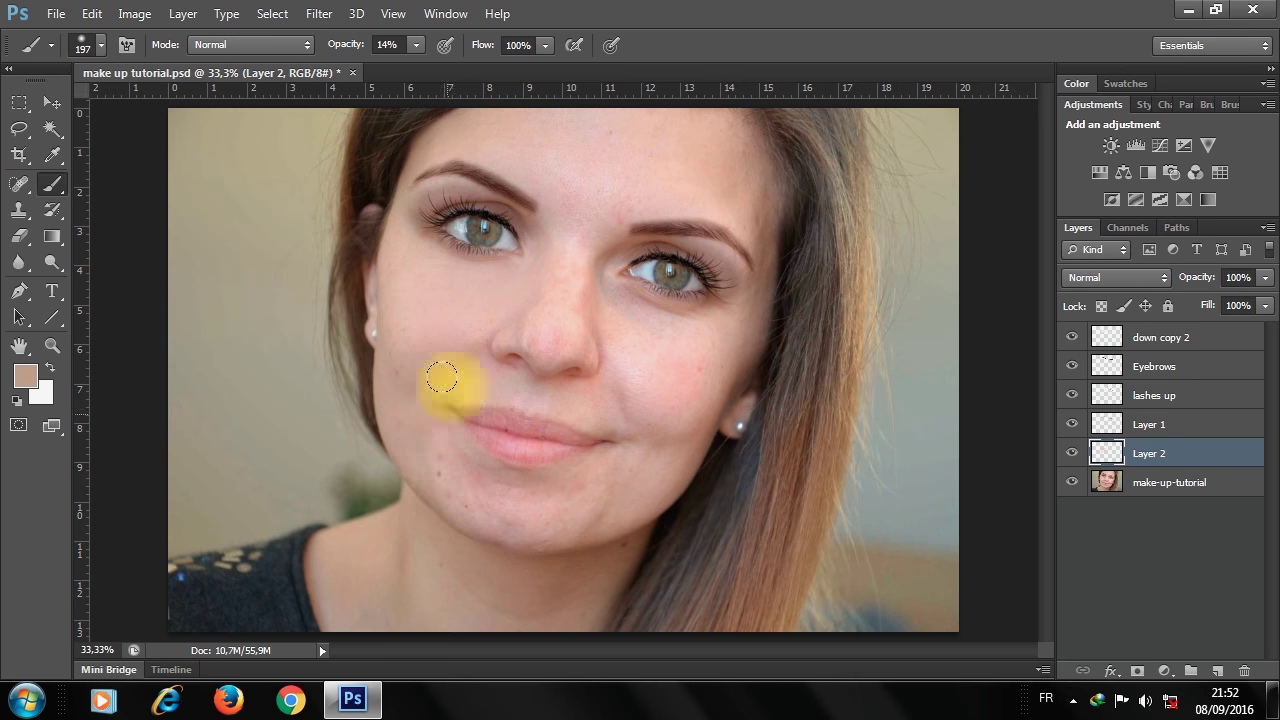
- Brush darker contour down the left cheek, across the chin and over the right cheek
{"action": "mouse_move", "coordinate": [417, 423]}
{"action": "left_mouse_down"}
{"action": "mouse_move", "coordinate": [425, 446]}
{"action": "mouse_move", "coordinate": [400, 406]}
{"action": "mouse_move", "coordinate": [437, 486]}
{"action": "mouse_move", "coordinate": [429, 463]}
{"action": "mouse_move", "coordinate": [514, 509]}
{"action": "left_mouse_up"}
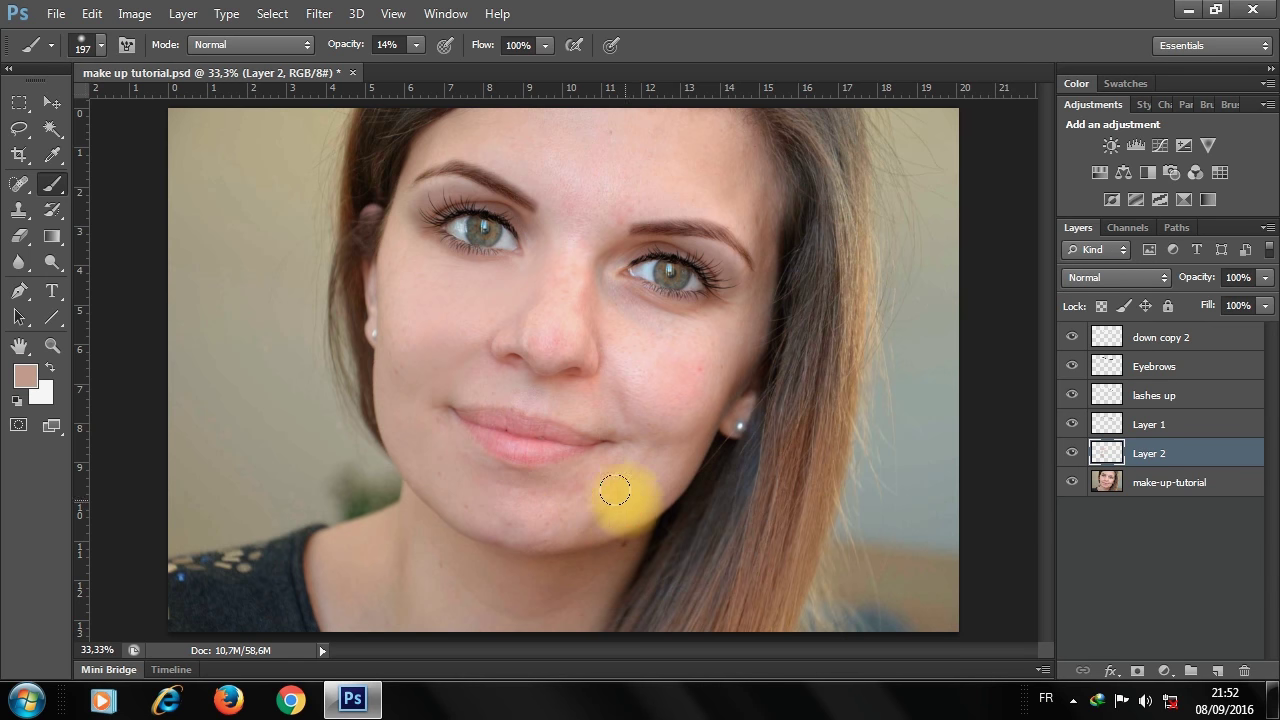
{"action": "mouse_move", "coordinate": [615, 486]}
{"action": "left_mouse_down"}
{"action": "mouse_move", "coordinate": [563, 517]}
{"action": "mouse_move", "coordinate": [586, 520]}
{"action": "mouse_move", "coordinate": [509, 514]}
{"action": "mouse_move", "coordinate": [586, 514]}
{"action": "mouse_move", "coordinate": [563, 490]}
{"action": "mouse_move", "coordinate": [465, 476]}
{"action": "mouse_move", "coordinate": [537, 509]}
{"action": "mouse_move", "coordinate": [523, 517]}
{"action": "left_mouse_up"}
{"action": "mouse_move", "coordinate": [459, 468]}
{"action": "left_mouse_down"}
{"action": "mouse_move", "coordinate": [486, 520]}
{"action": "mouse_move", "coordinate": [509, 520]}
{"action": "left_mouse_up"}
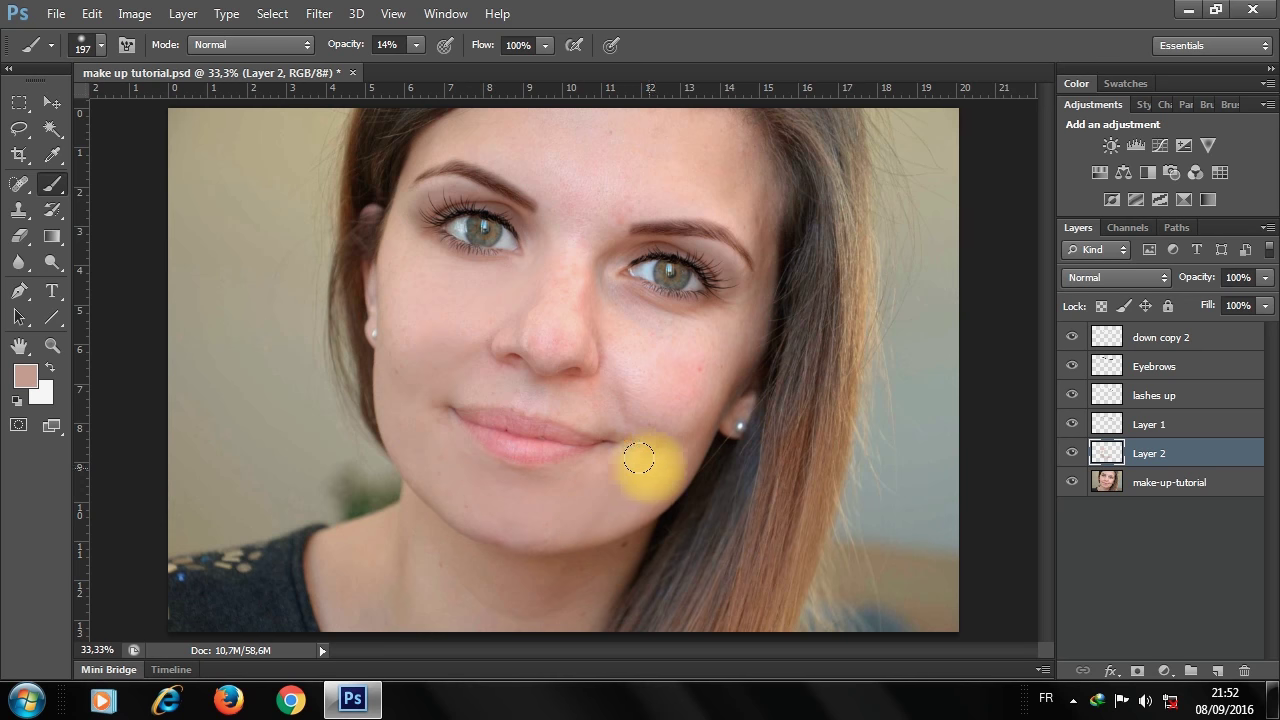
{"action": "left_click_drag", "start_coordinate": [652, 457], "coordinate": [651, 418]}
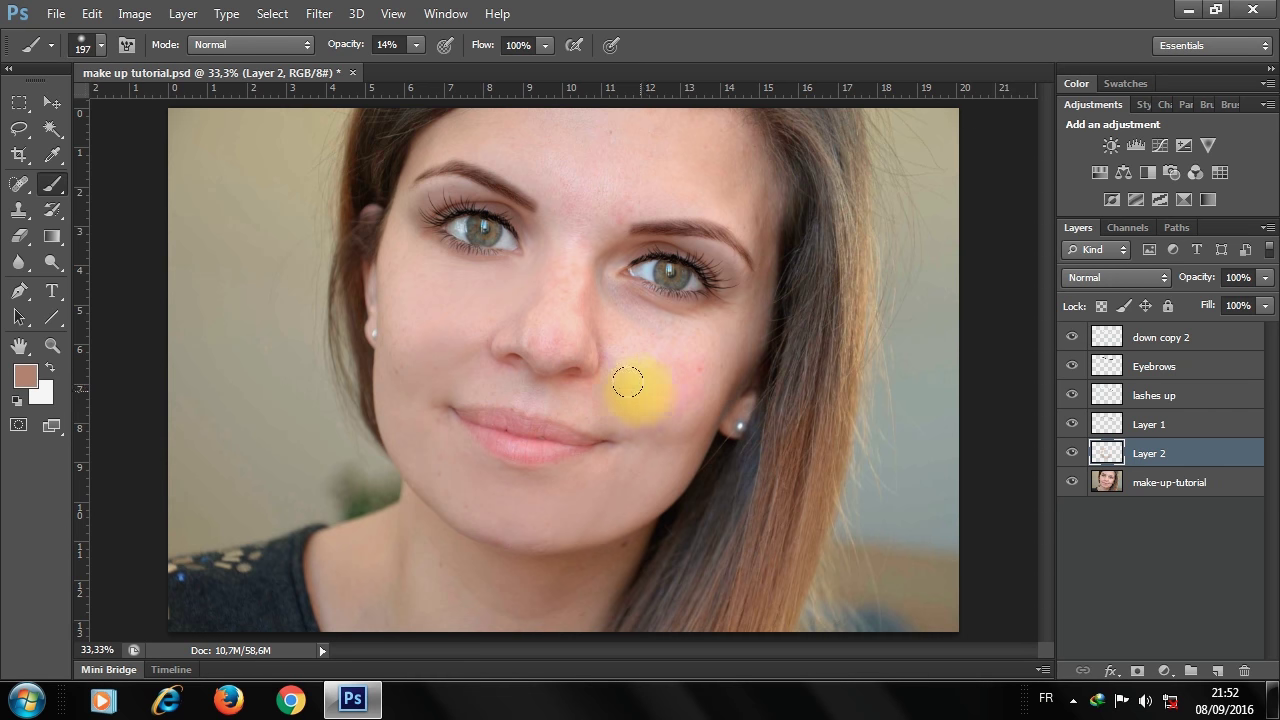
{"action": "left_click_drag", "start_coordinate": [612, 395], "coordinate": [680, 393]}
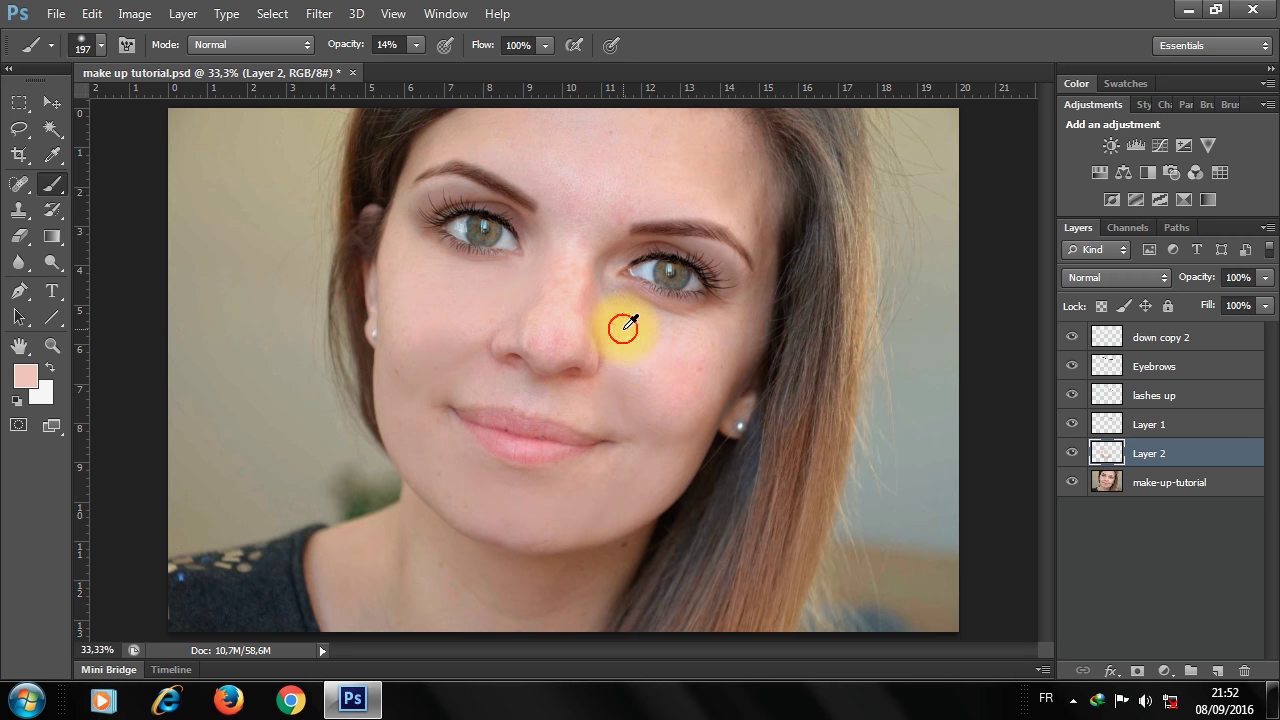
- Paint light highlight tone beside the nose, on the chin, nose bridge and forehead
{"action": "left_click_drag", "start_coordinate": [666, 466], "coordinate": [654, 451]}
{"action": "left_click", "coordinate": [559, 543]}
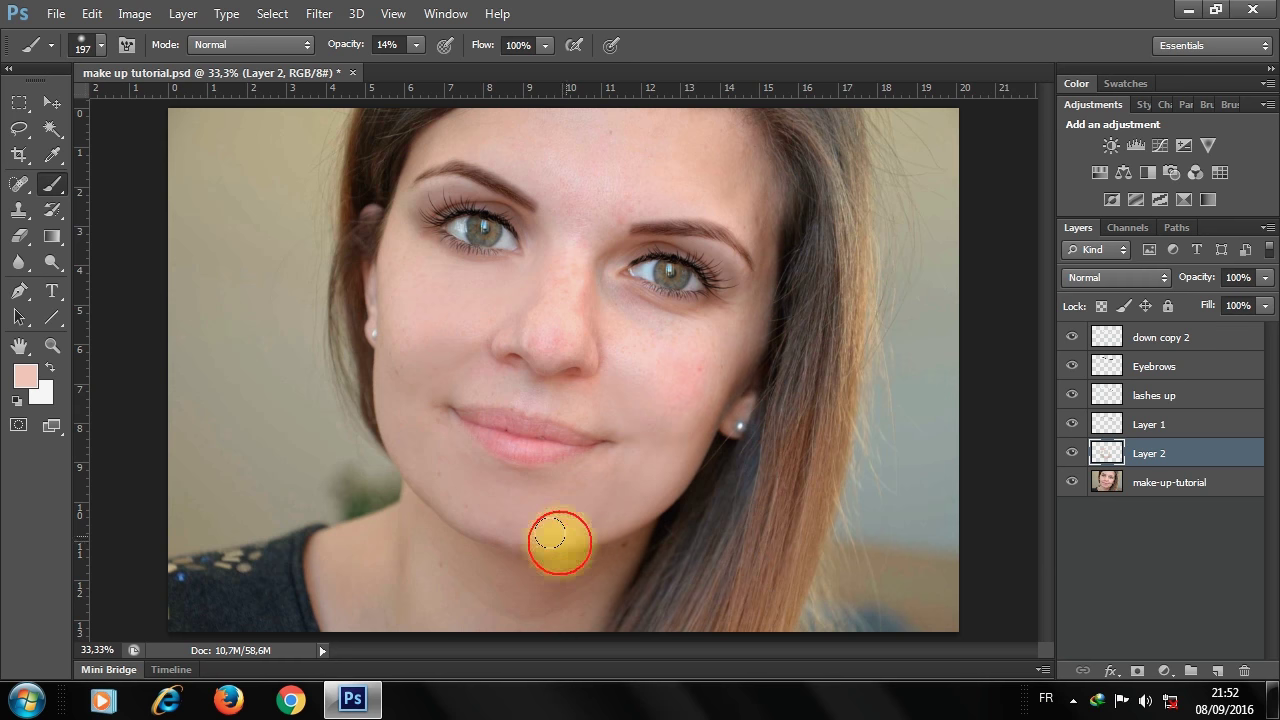
{"action": "mouse_move", "coordinate": [534, 325]}
{"action": "left_mouse_down"}
{"action": "mouse_move", "coordinate": [560, 281]}
{"action": "mouse_move", "coordinate": [614, 371]}
{"action": "left_mouse_up"}
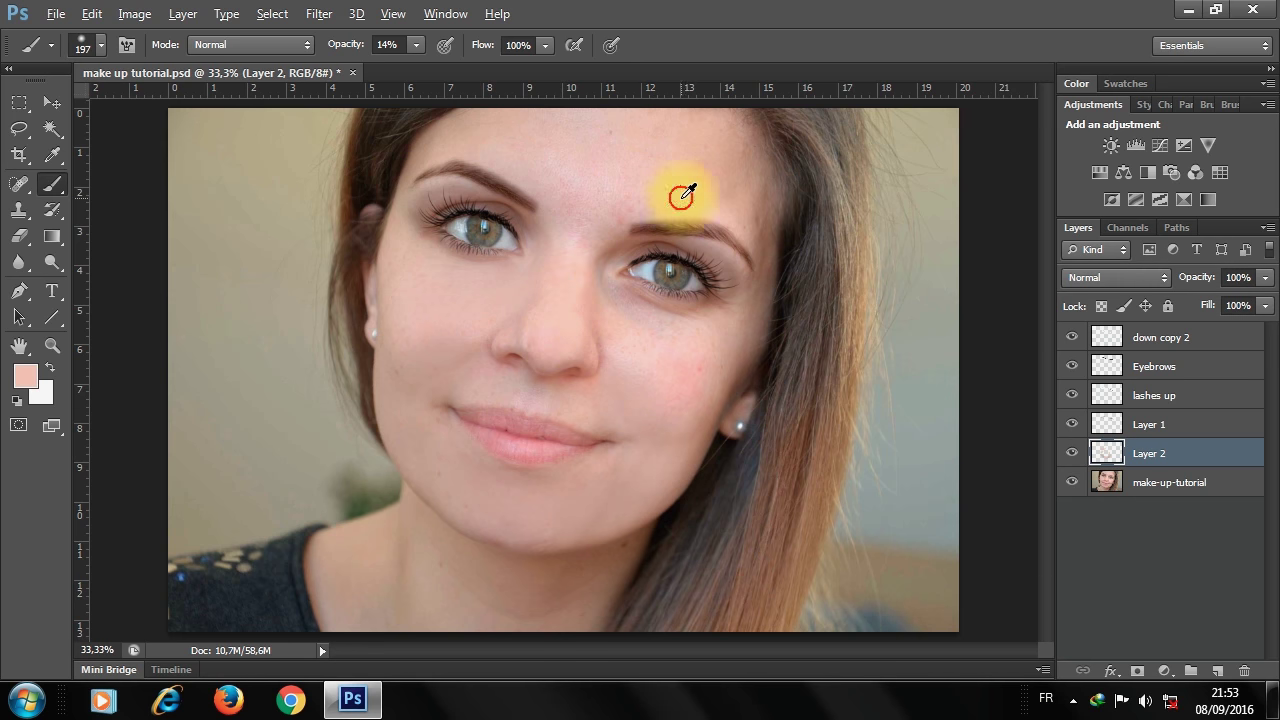
{"action": "left_click_drag", "start_coordinate": [618, 198], "coordinate": [566, 189]}
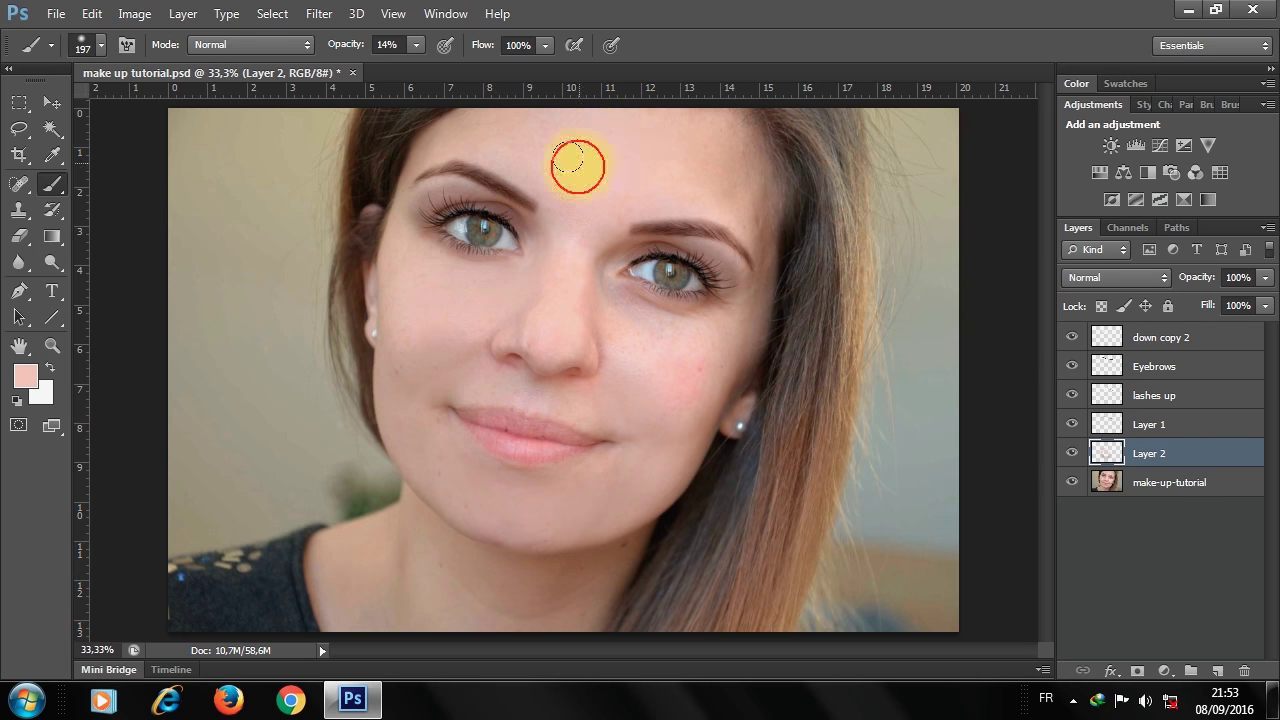
{"action": "left_click_drag", "start_coordinate": [568, 158], "coordinate": [649, 177]}
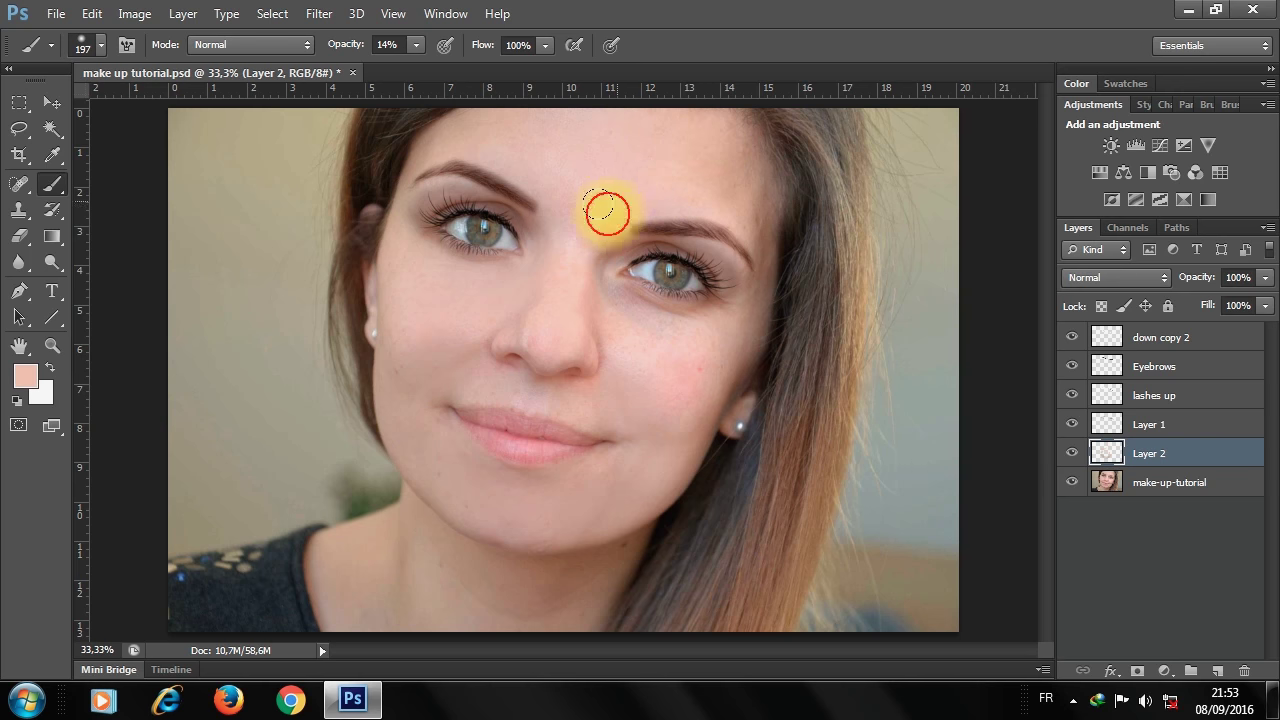
- Sample a lighter pink and blend it under the right eye and into the right cheek
{"action": "left_click", "coordinate": [640, 365], "text": "alt"}
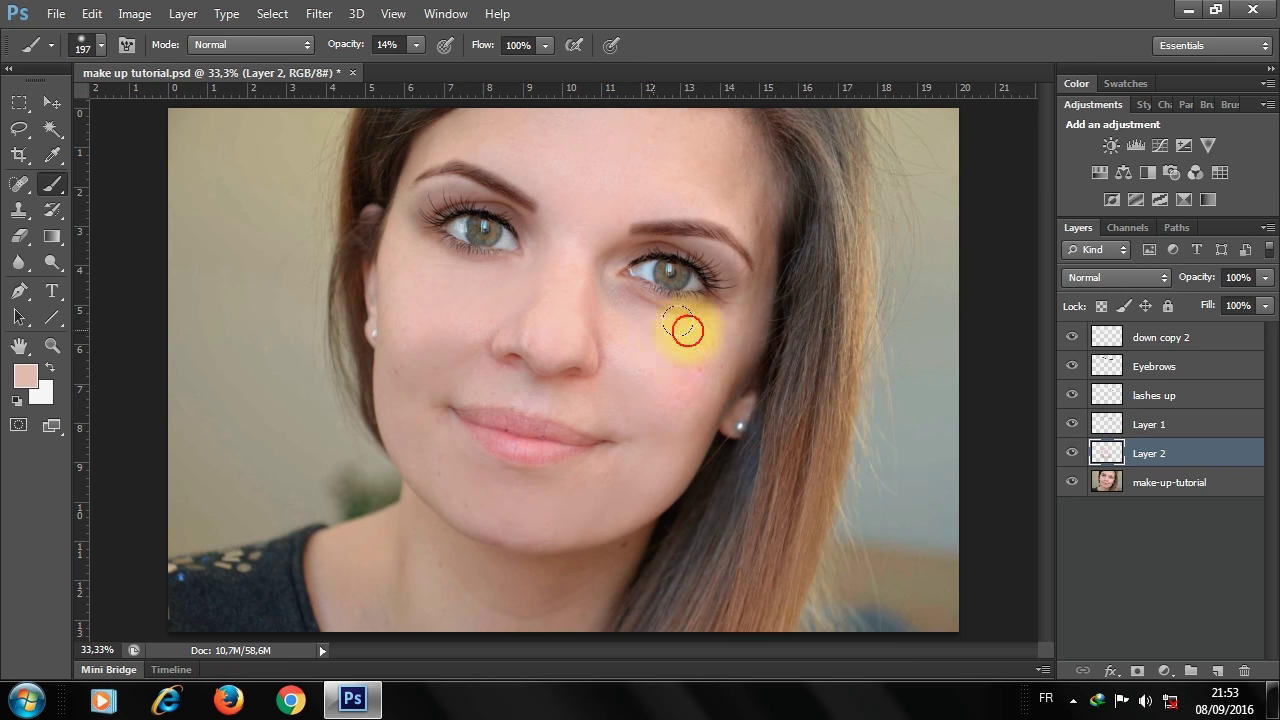
{"action": "left_click_drag", "start_coordinate": [681, 335], "coordinate": [648, 328]}
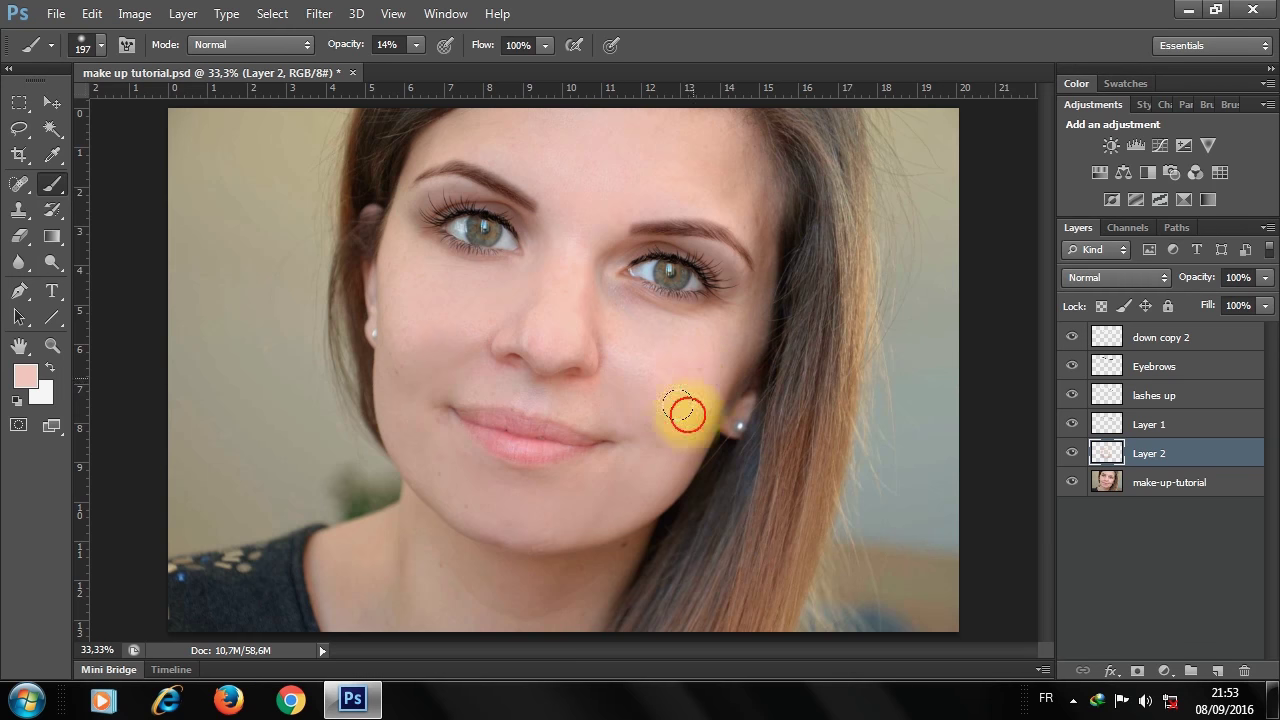
{"action": "left_click_drag", "start_coordinate": [684, 366], "coordinate": [688, 390]}
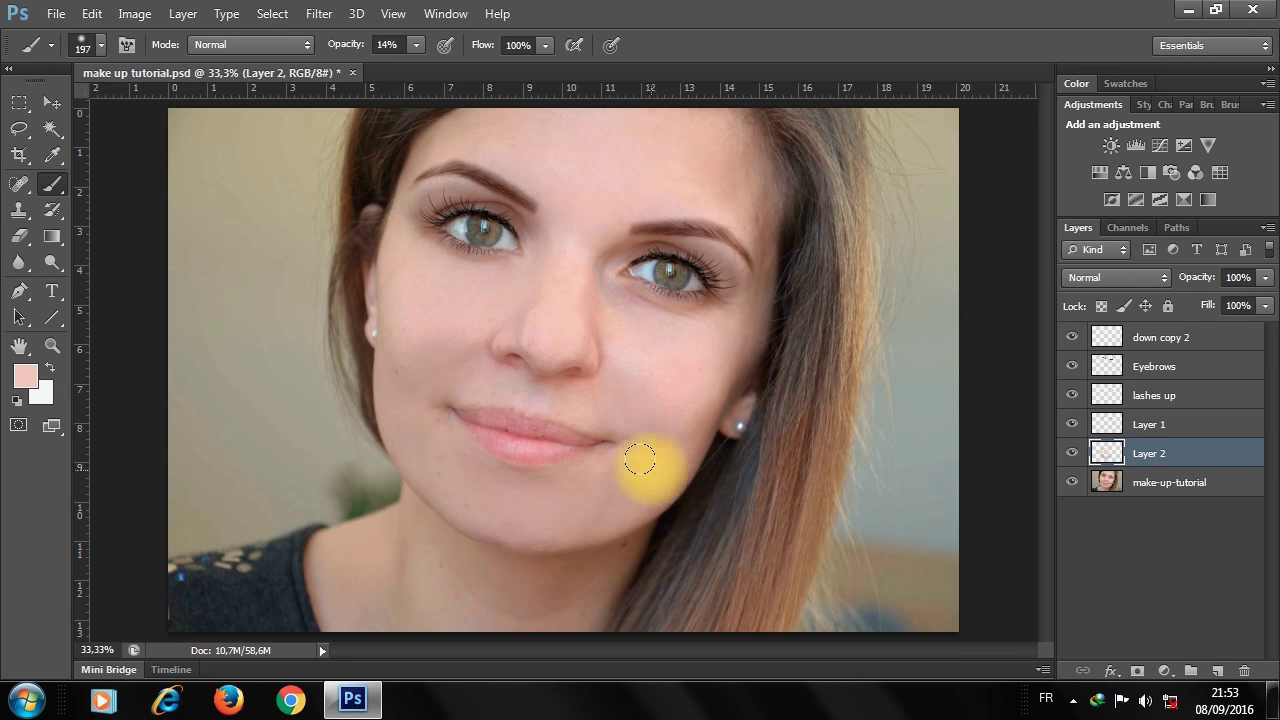
- Dab darker tone on the left cheek, then highlight the nose and upper lip with light pink
{"action": "left_click", "coordinate": [452, 455], "text": "alt"}
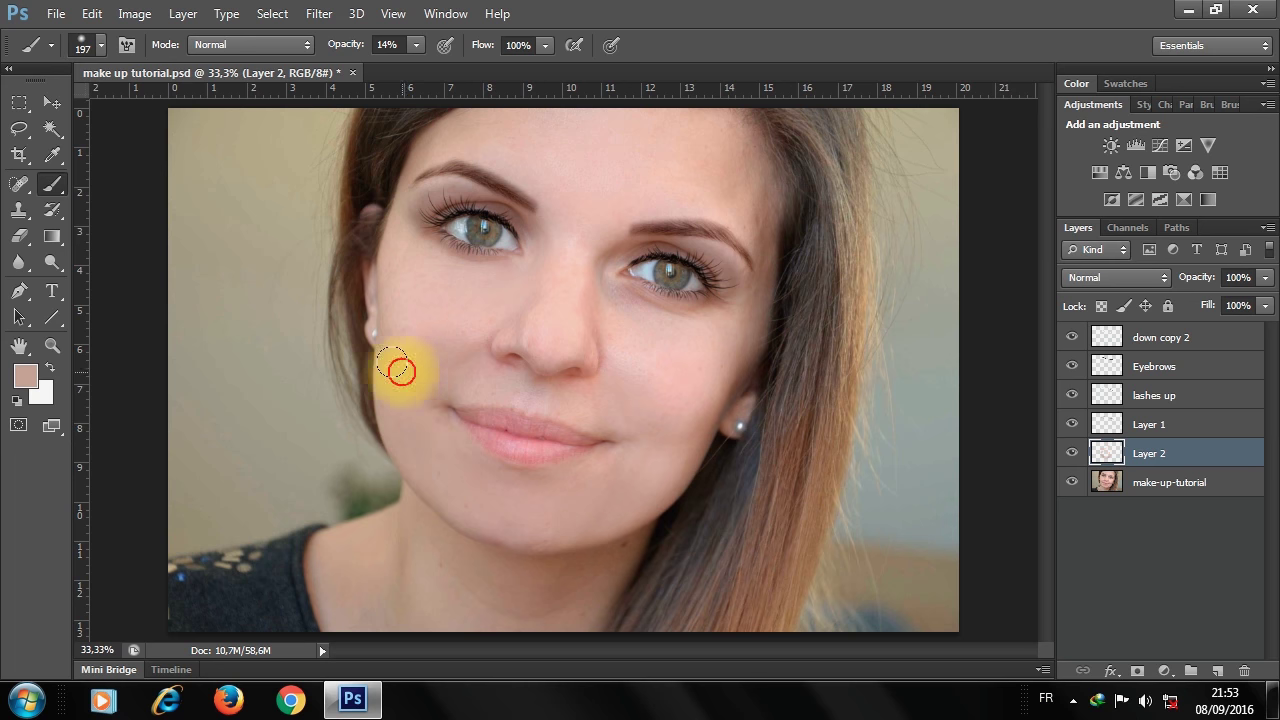
{"action": "left_click", "coordinate": [400, 345]}
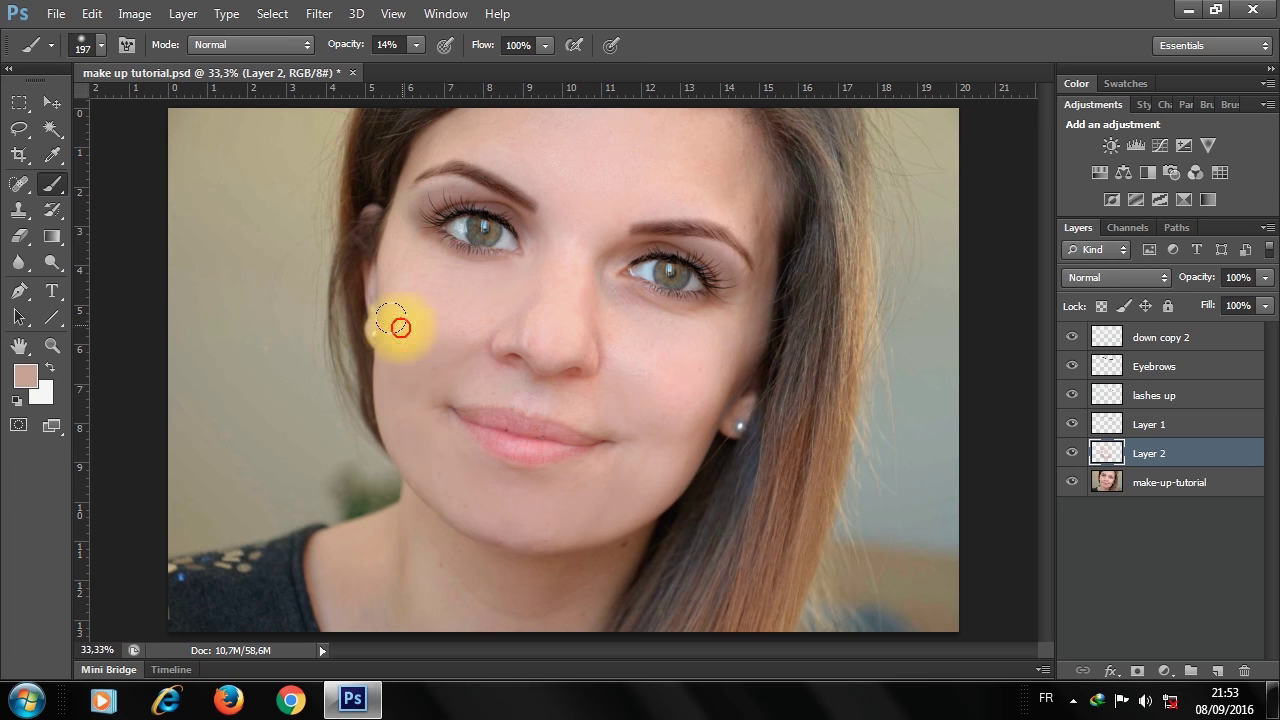
{"action": "left_click", "coordinate": [506, 332], "text": "alt"}
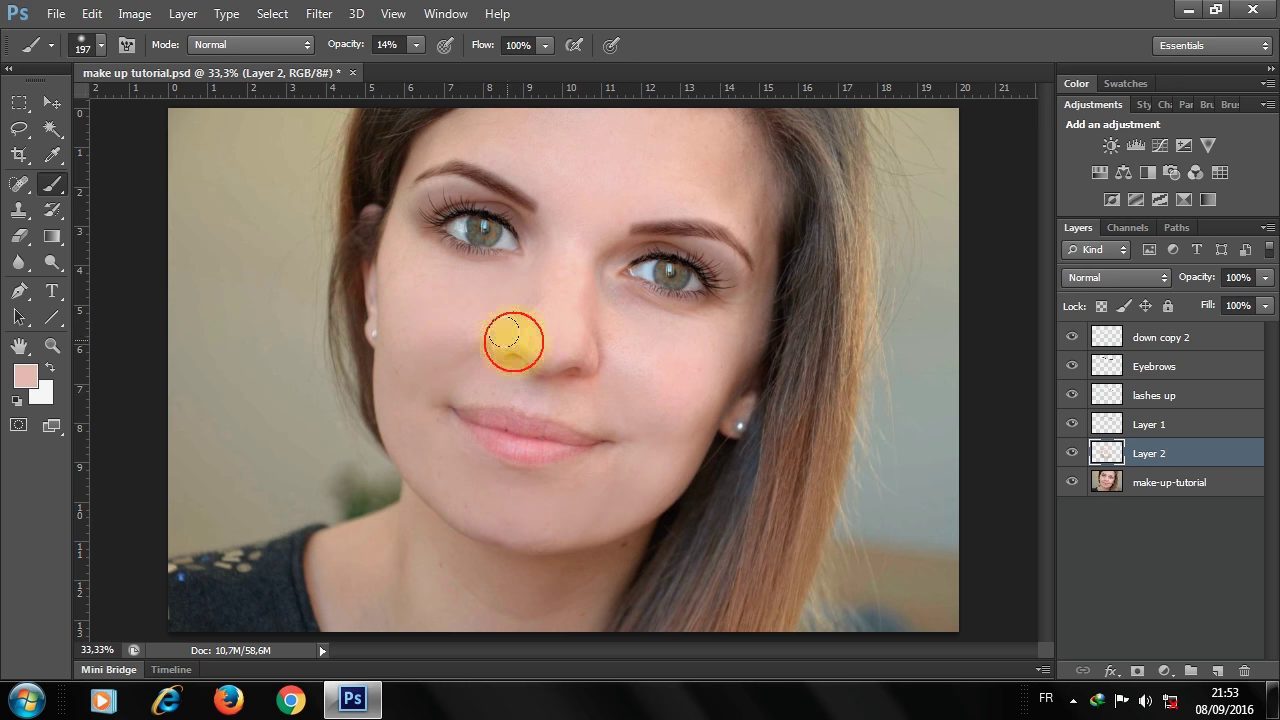
{"action": "left_click_drag", "start_coordinate": [520, 330], "coordinate": [564, 340]}
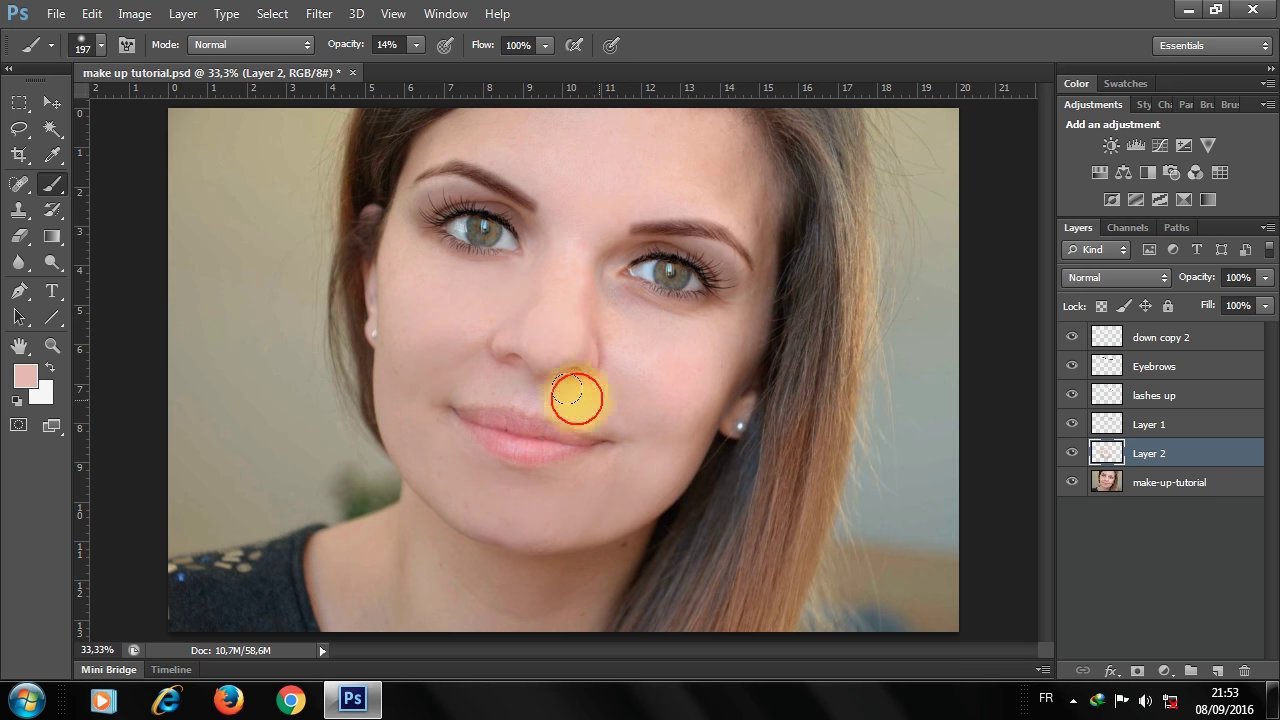
{"action": "mouse_move", "coordinate": [569, 327]}
{"action": "left_mouse_down"}
{"action": "mouse_move", "coordinate": [508, 380]}
{"action": "mouse_move", "coordinate": [575, 370]}
{"action": "left_mouse_up"}
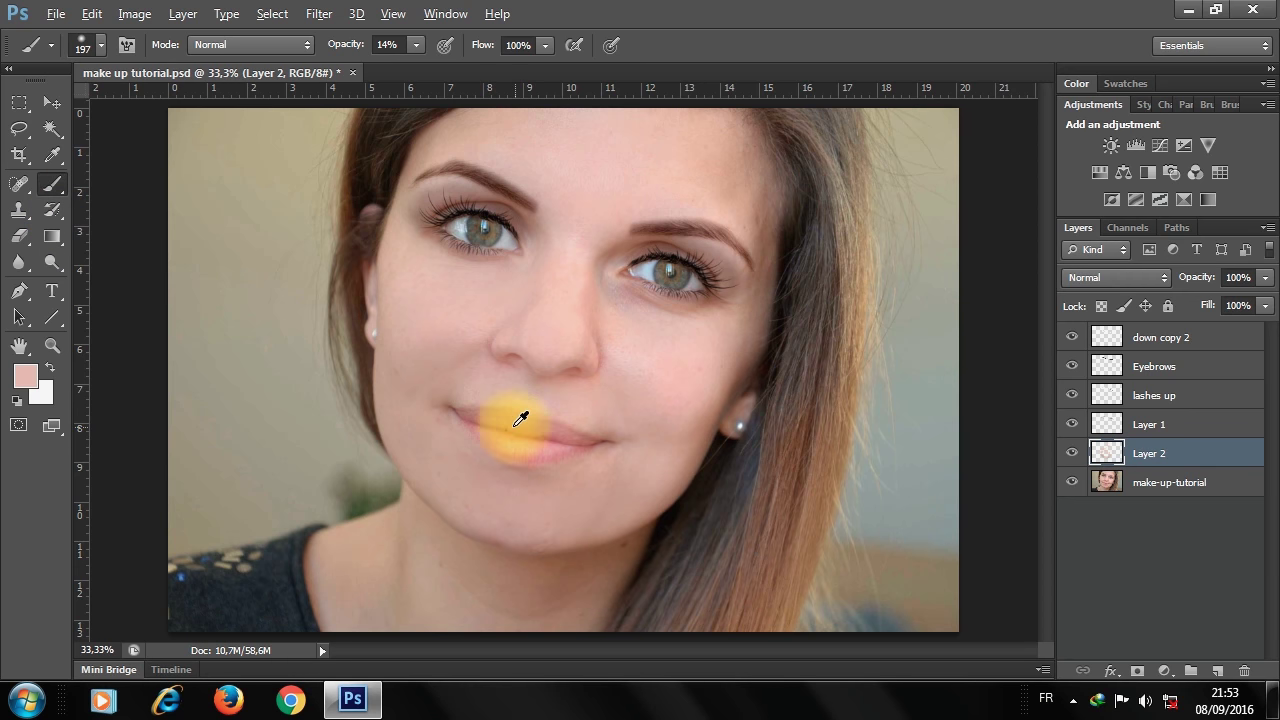
- Set the foreground colour to light pink f5c7c9
{"action": "left_click", "coordinate": [26, 376]}
{"action": "left_click", "coordinate": [717, 407]}
{"action": "left_click", "coordinate": [694, 386]}
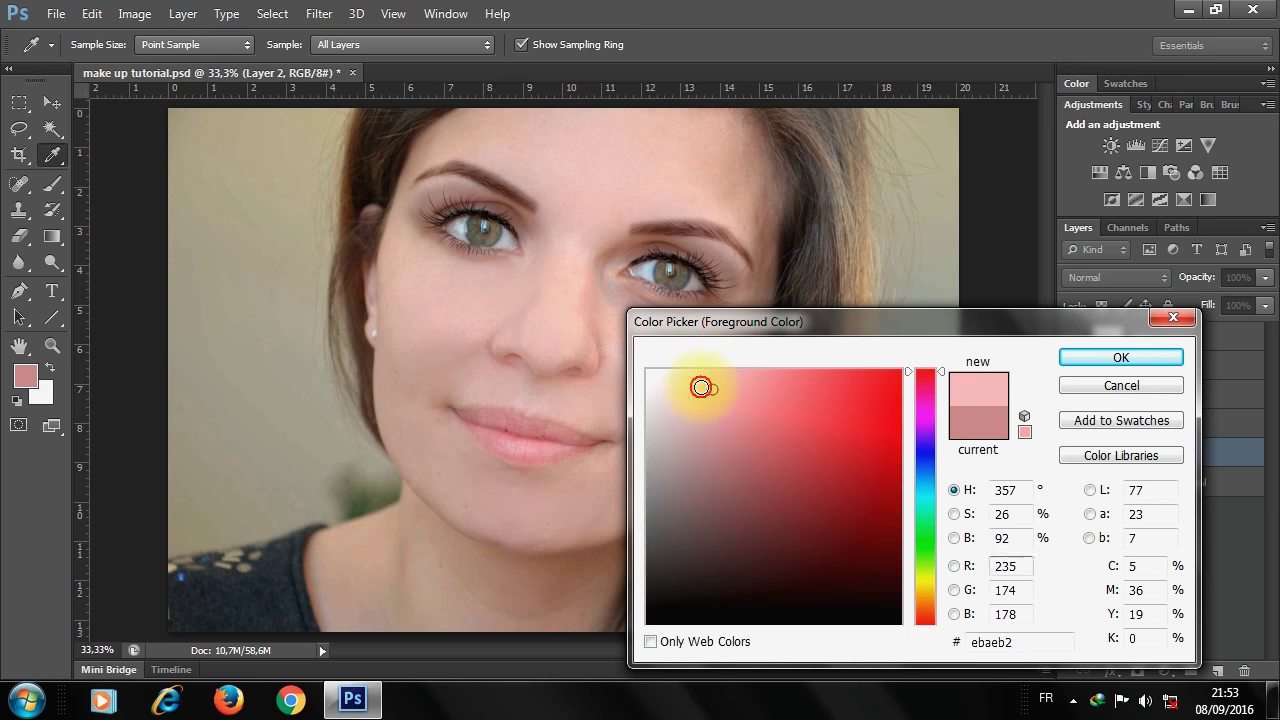
{"action": "left_click", "coordinate": [694, 379]}
{"action": "key", "text": "Return"}
- Brush soft pale pink blush onto the left cheek
{"action": "key", "text": "b"}
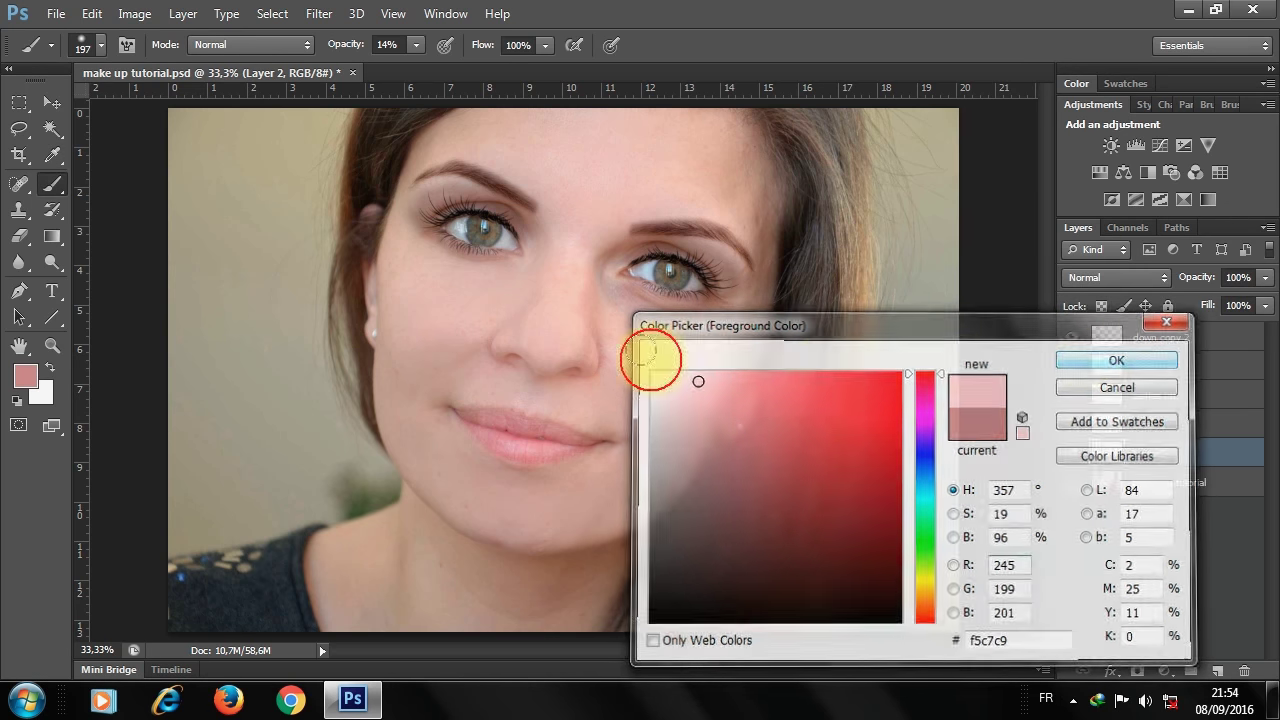
{"action": "mouse_move", "coordinate": [433, 360]}
{"action": "left_mouse_down"}
{"action": "mouse_move", "coordinate": [417, 340]}
{"action": "mouse_move", "coordinate": [437, 331]}
{"action": "left_mouse_up"}
{"action": "mouse_move", "coordinate": [437, 407]}
{"action": "left_mouse_down"}
{"action": "mouse_move", "coordinate": [443, 357]}
{"action": "mouse_move", "coordinate": [424, 375]}
{"action": "mouse_move", "coordinate": [349, 360]}
{"action": "mouse_move", "coordinate": [69, 356]}
{"action": "left_mouse_up"}
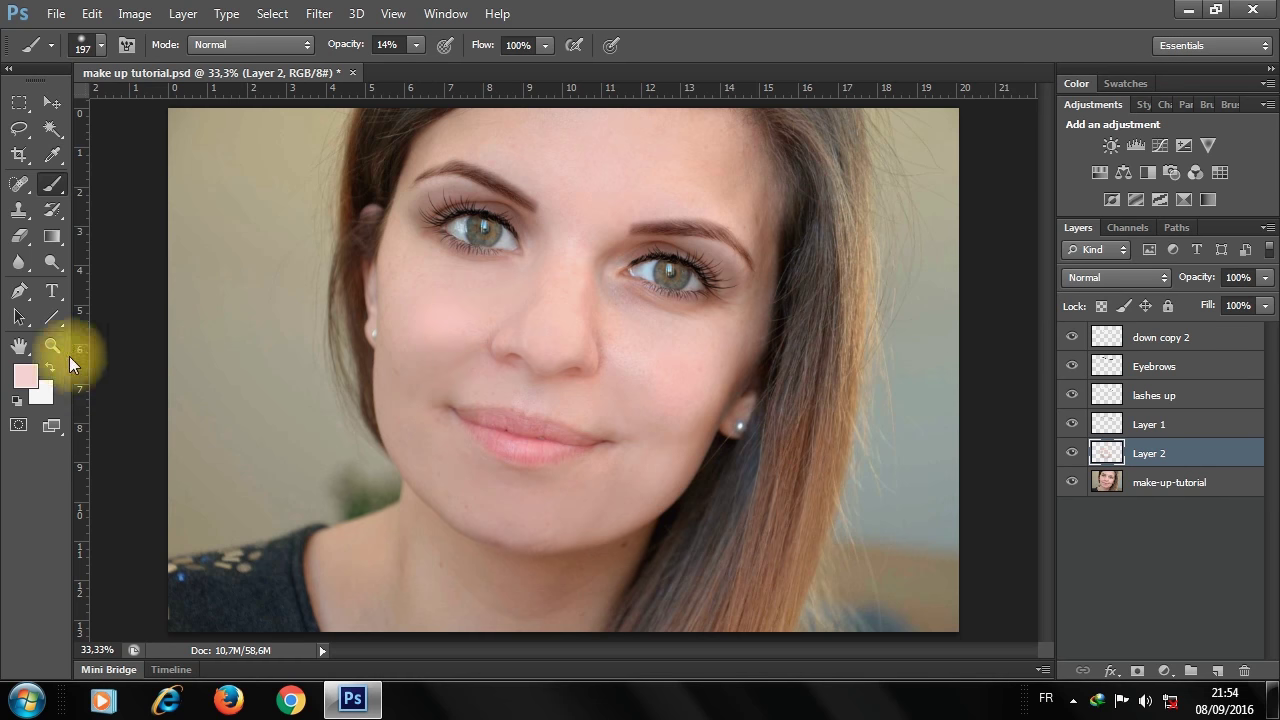
- Pick the deeper pink e69b9f as the new painting colour
{"action": "left_click", "coordinate": [40, 377]}
{"action": "left_click_drag", "start_coordinate": [751, 408], "coordinate": [718, 401]}
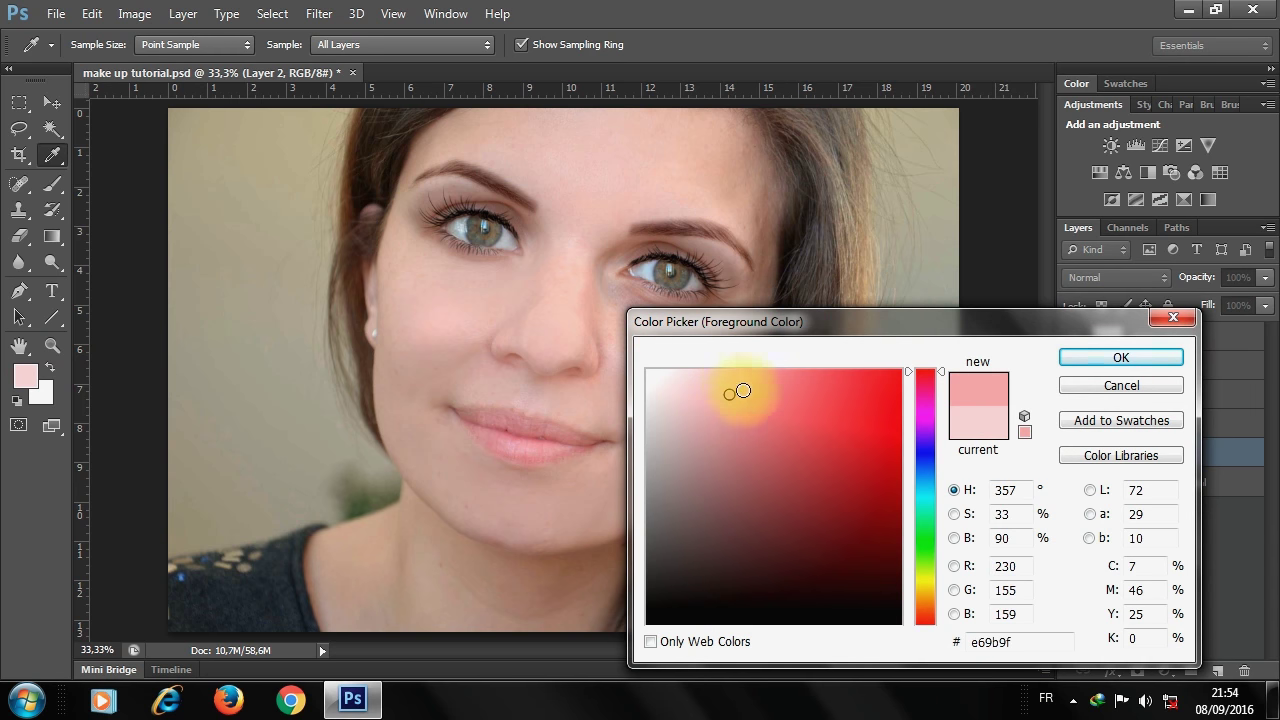
{"action": "left_click", "coordinate": [731, 380]}
{"action": "left_click", "coordinate": [1088, 357]}
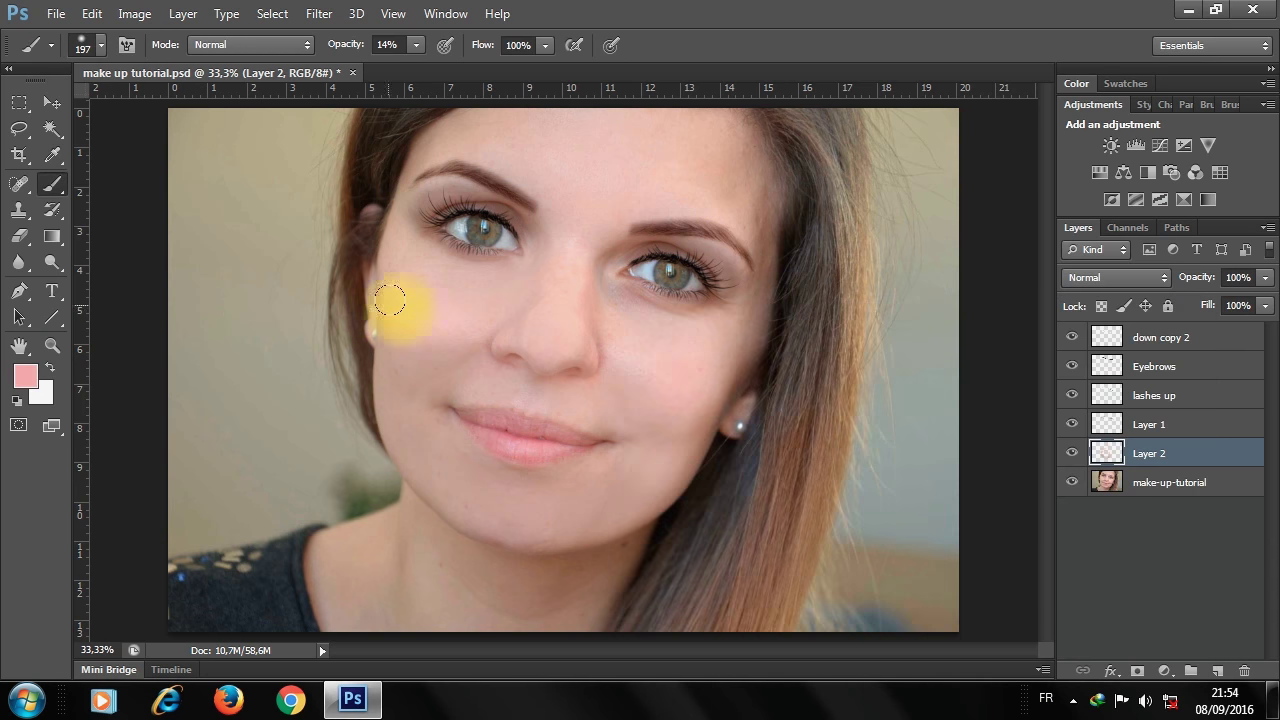
- Build up pink blush on the left cheek and spread it across the right cheek
{"action": "mouse_move", "coordinate": [464, 338]}
{"action": "left_mouse_down"}
{"action": "mouse_move", "coordinate": [427, 349]}
{"action": "mouse_move", "coordinate": [410, 383]}
{"action": "mouse_move", "coordinate": [397, 374]}
{"action": "left_mouse_up"}
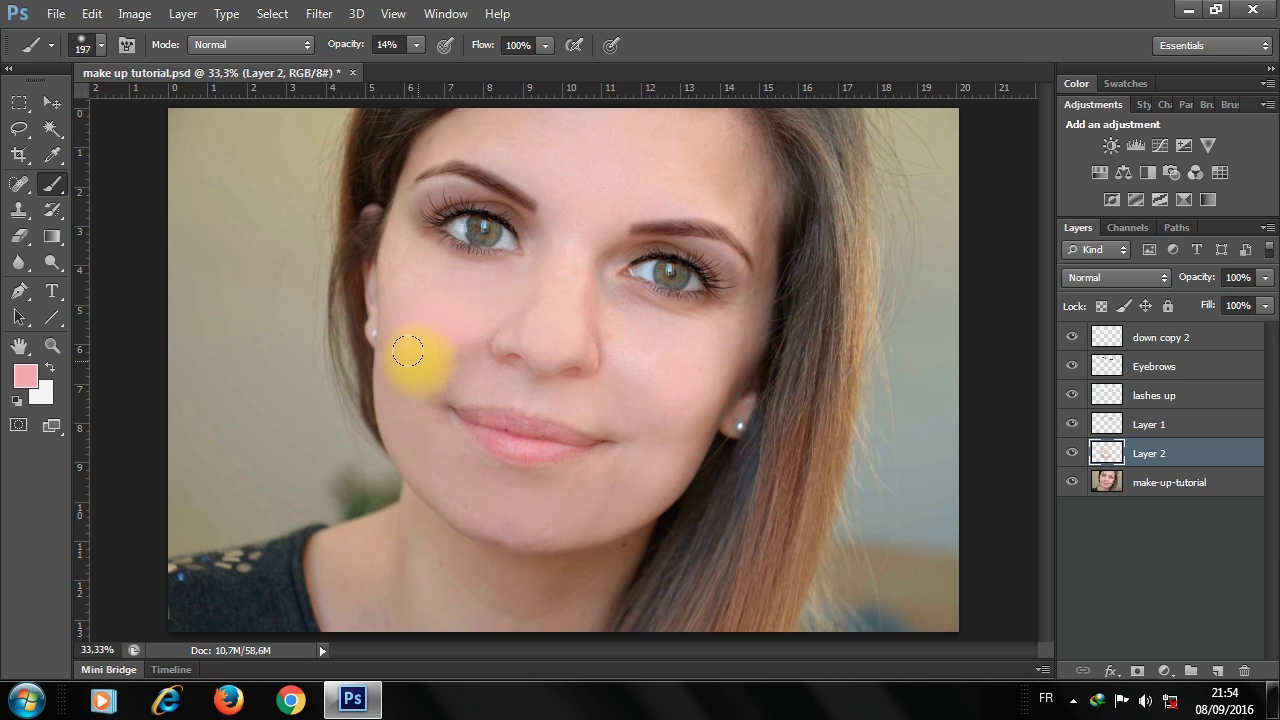
{"action": "mouse_move", "coordinate": [651, 380]}
{"action": "left_mouse_down"}
{"action": "mouse_move", "coordinate": [703, 391]}
{"action": "mouse_move", "coordinate": [678, 387]}
{"action": "mouse_move", "coordinate": [691, 373]}
{"action": "left_mouse_up"}
{"action": "mouse_move", "coordinate": [678, 385]}
{"action": "left_mouse_down"}
{"action": "mouse_move", "coordinate": [640, 390]}
{"action": "mouse_move", "coordinate": [640, 371]}
{"action": "mouse_move", "coordinate": [686, 523]}
{"action": "mouse_move", "coordinate": [694, 480]}
{"action": "mouse_move", "coordinate": [664, 415]}
{"action": "mouse_move", "coordinate": [443, 366]}
{"action": "mouse_move", "coordinate": [529, 320]}
{"action": "mouse_move", "coordinate": [563, 371]}
{"action": "mouse_move", "coordinate": [604, 161]}
{"action": "left_mouse_up"}
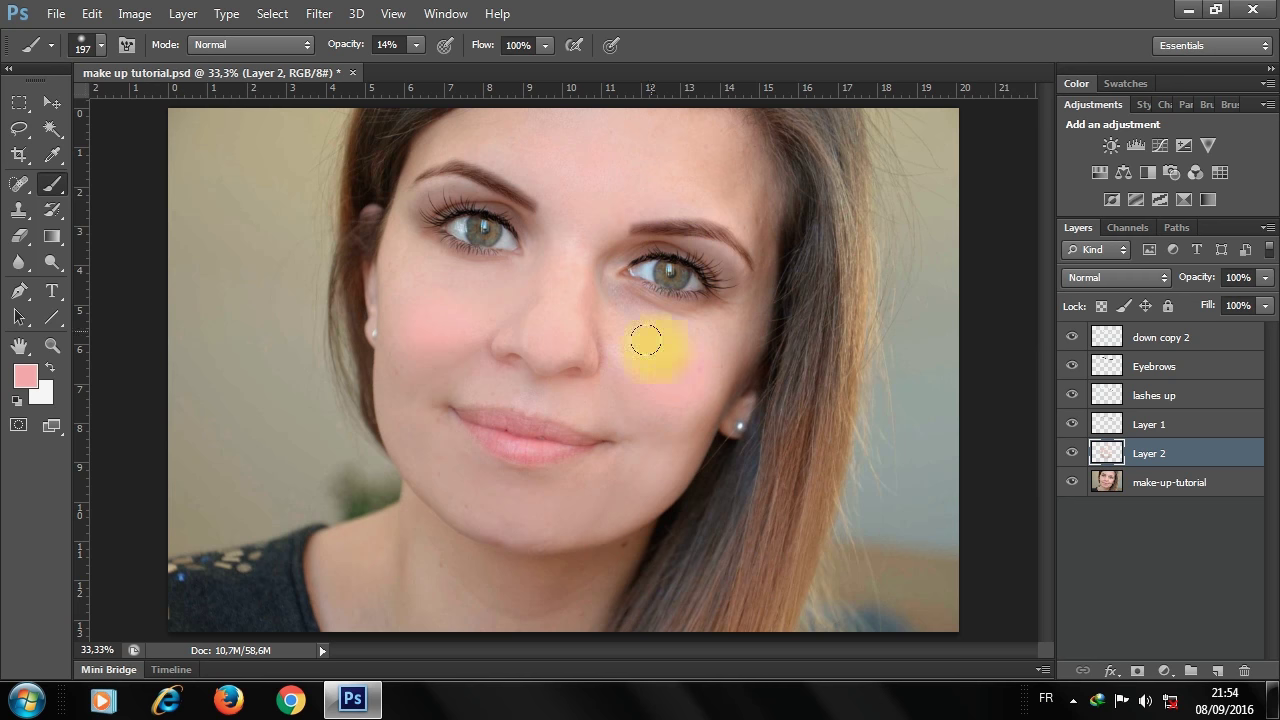
{"action": "key", "text": "ctrl+minus"}
{"action": "key", "text": "ctrl+plus"}
- Sample a paler cheek tone, shrink the brush to 78 px, and paint faint blush near the right eye
{"action": "left_click", "coordinate": [658, 330], "text": "alt"}
{"action": "left_click", "coordinate": [100, 45]}
{"action": "left_click_drag", "start_coordinate": [130, 104], "coordinate": [106, 108]}
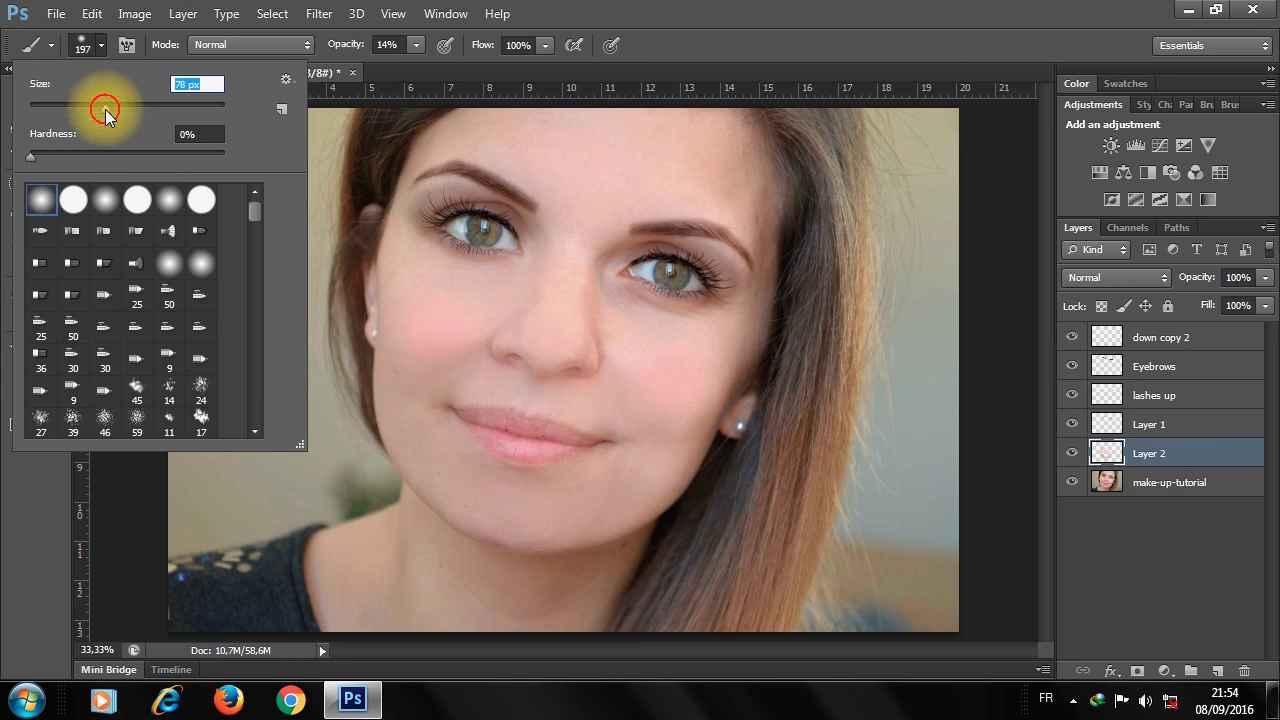
{"action": "left_click", "coordinate": [630, 303]}
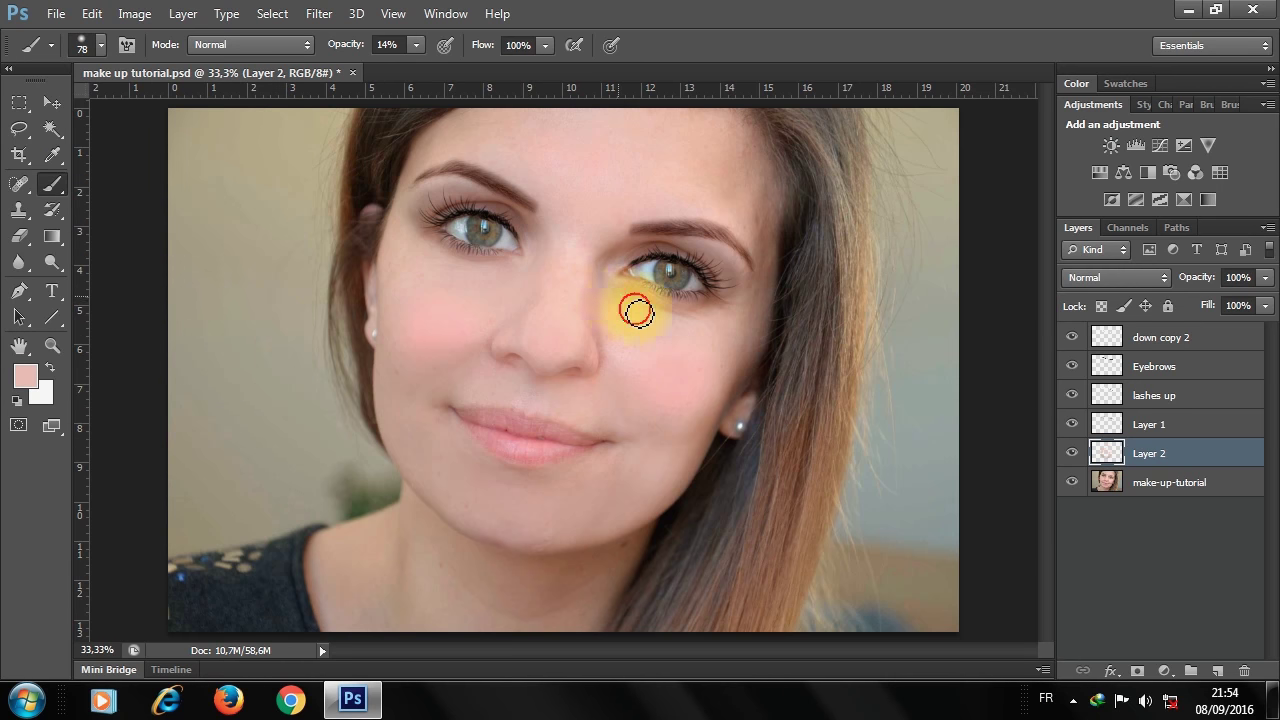
{"action": "mouse_move", "coordinate": [637, 312]}
{"action": "left_mouse_down"}
{"action": "mouse_move", "coordinate": [671, 334]}
{"action": "mouse_move", "coordinate": [606, 314]}
{"action": "mouse_move", "coordinate": [617, 298]}
{"action": "left_mouse_up"}
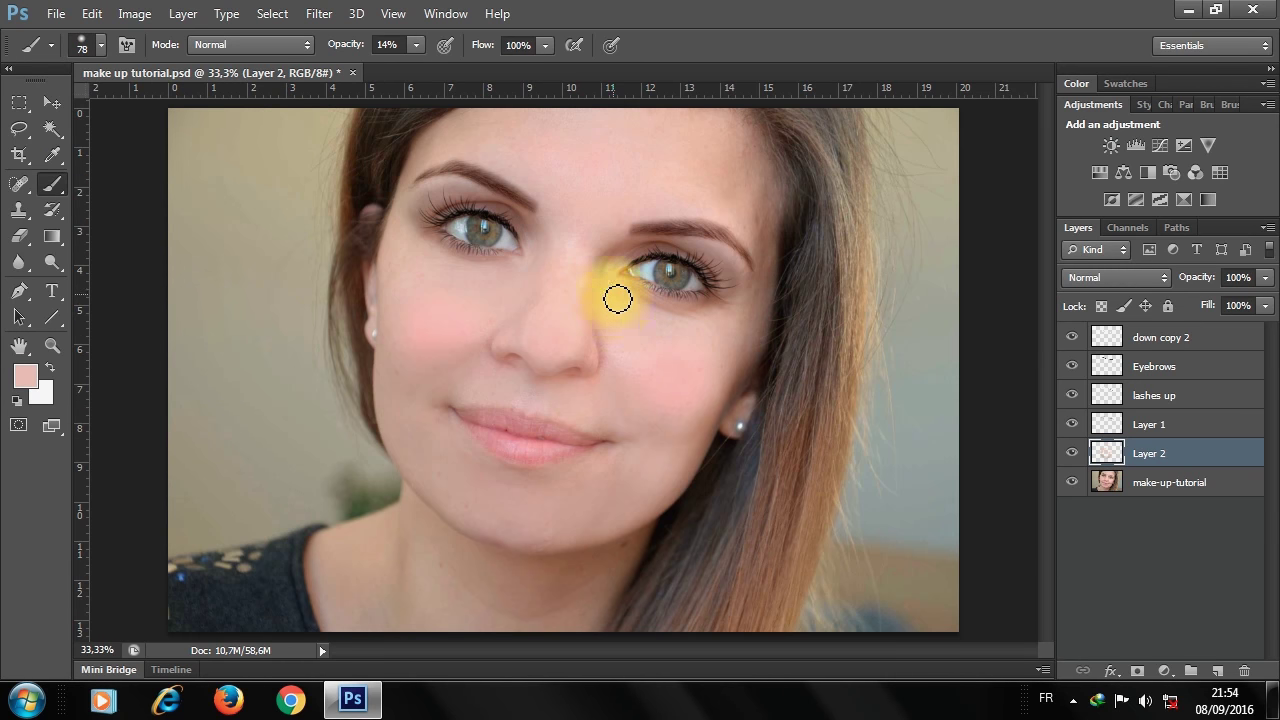
- Dodge under the left eye and the inner eye corner on the make-up-tutorial layer at 11% midtones, then save
{"action": "left_click", "coordinate": [1169, 482]}
{"action": "left_click", "coordinate": [52, 262]}
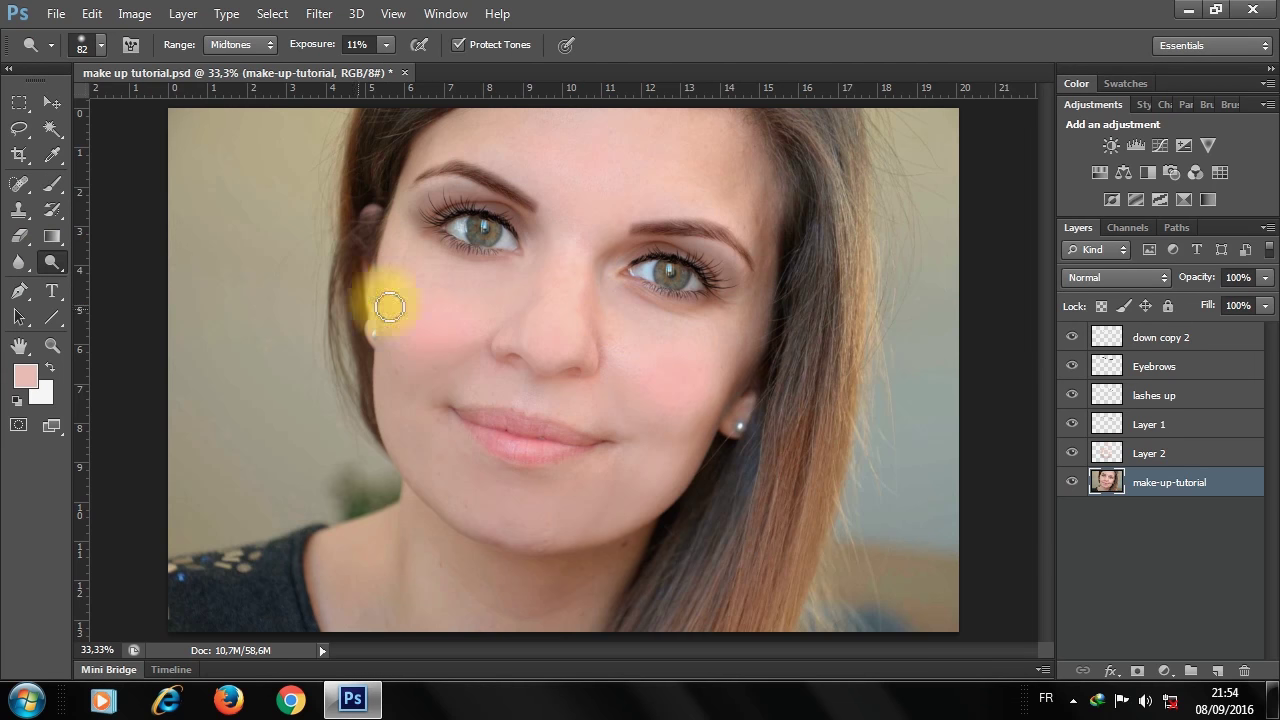
{"action": "mouse_move", "coordinate": [390, 307]}
{"action": "left_mouse_down"}
{"action": "mouse_move", "coordinate": [531, 286]}
{"action": "mouse_move", "coordinate": [531, 263]}
{"action": "mouse_move", "coordinate": [609, 271]}
{"action": "left_mouse_up"}
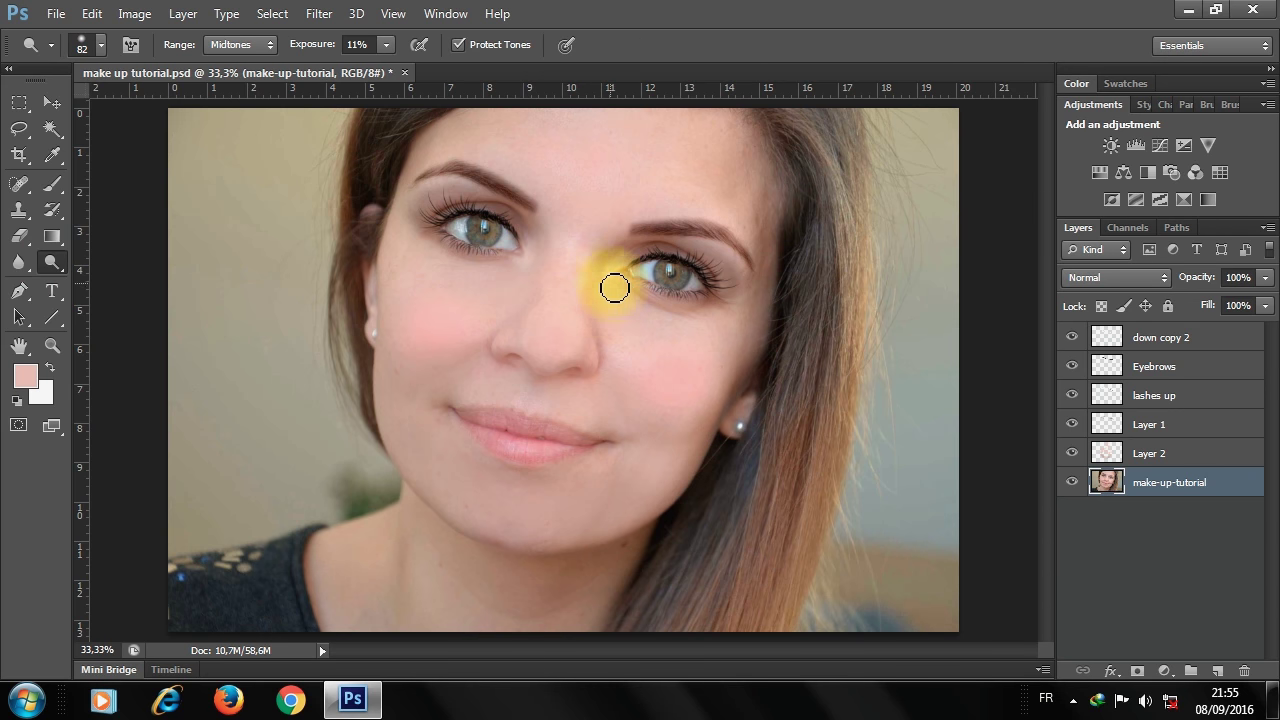
{"action": "left_click_drag", "start_coordinate": [526, 251], "coordinate": [523, 257]}
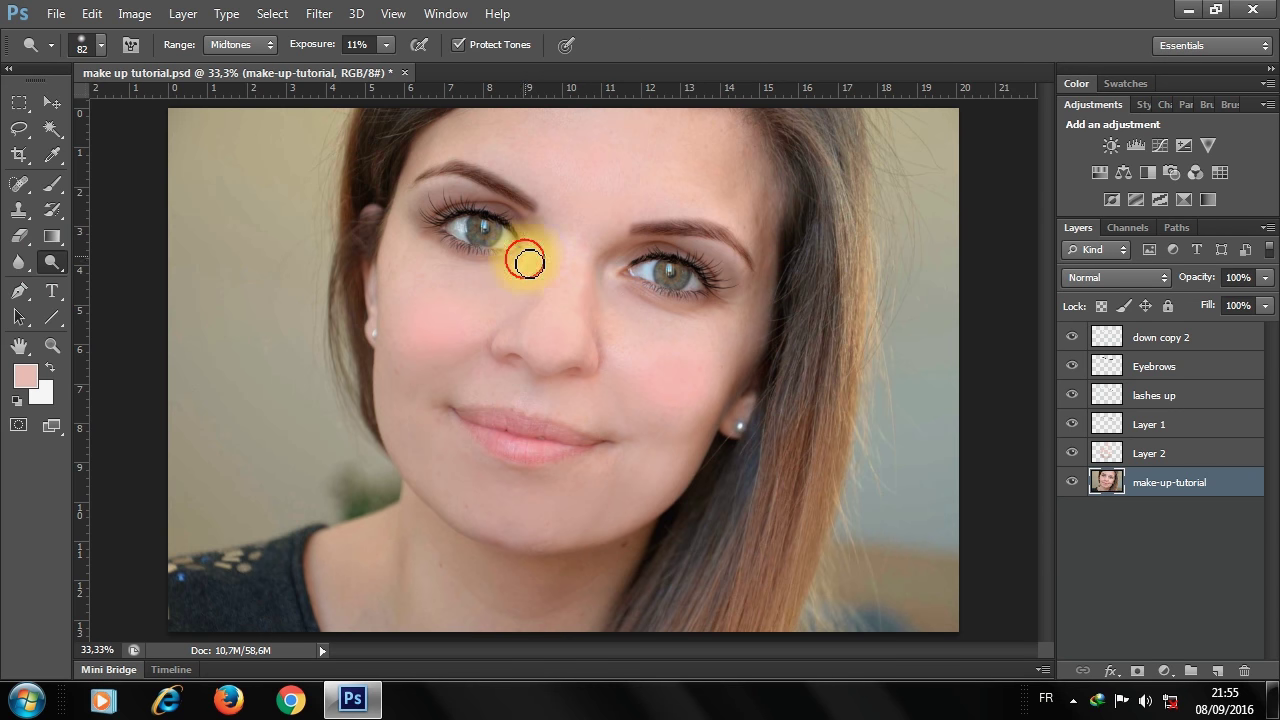
{"action": "key", "text": "ctrl+s"}
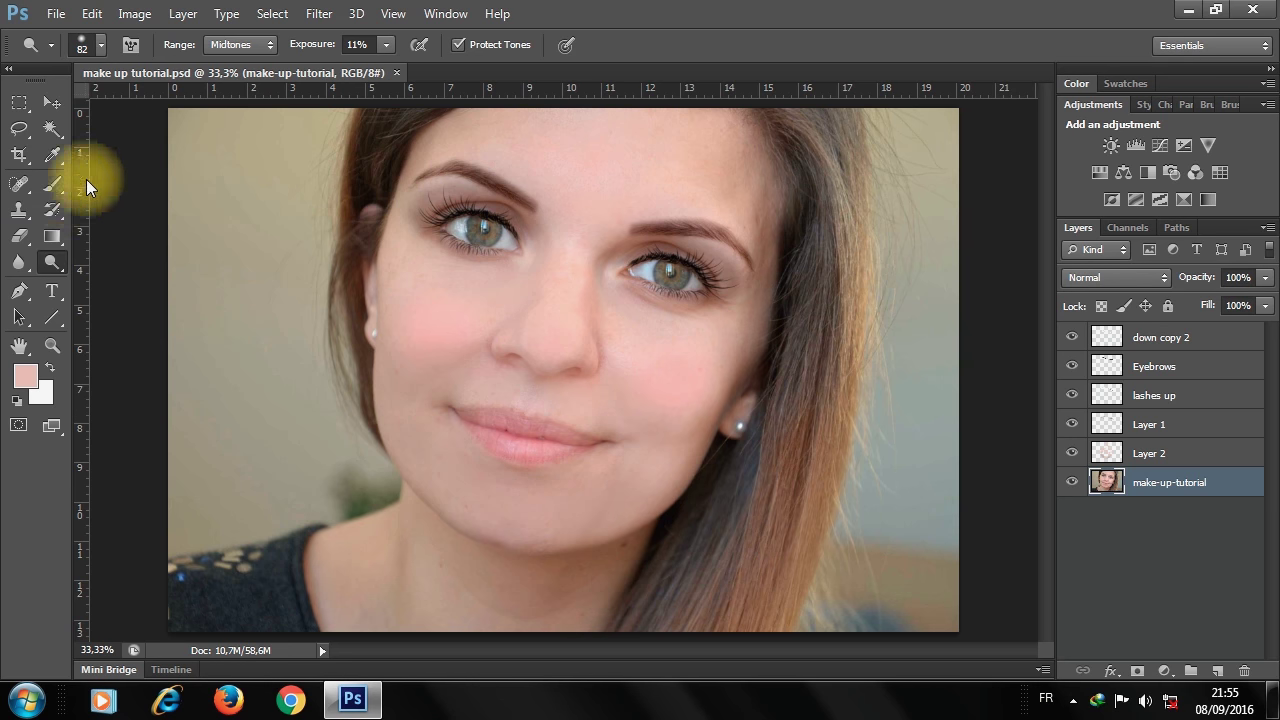
- Return to the soft brush and enlarge it to 226 px
{"action": "left_click", "coordinate": [52, 184]}
{"action": "left_click", "coordinate": [100, 44]}
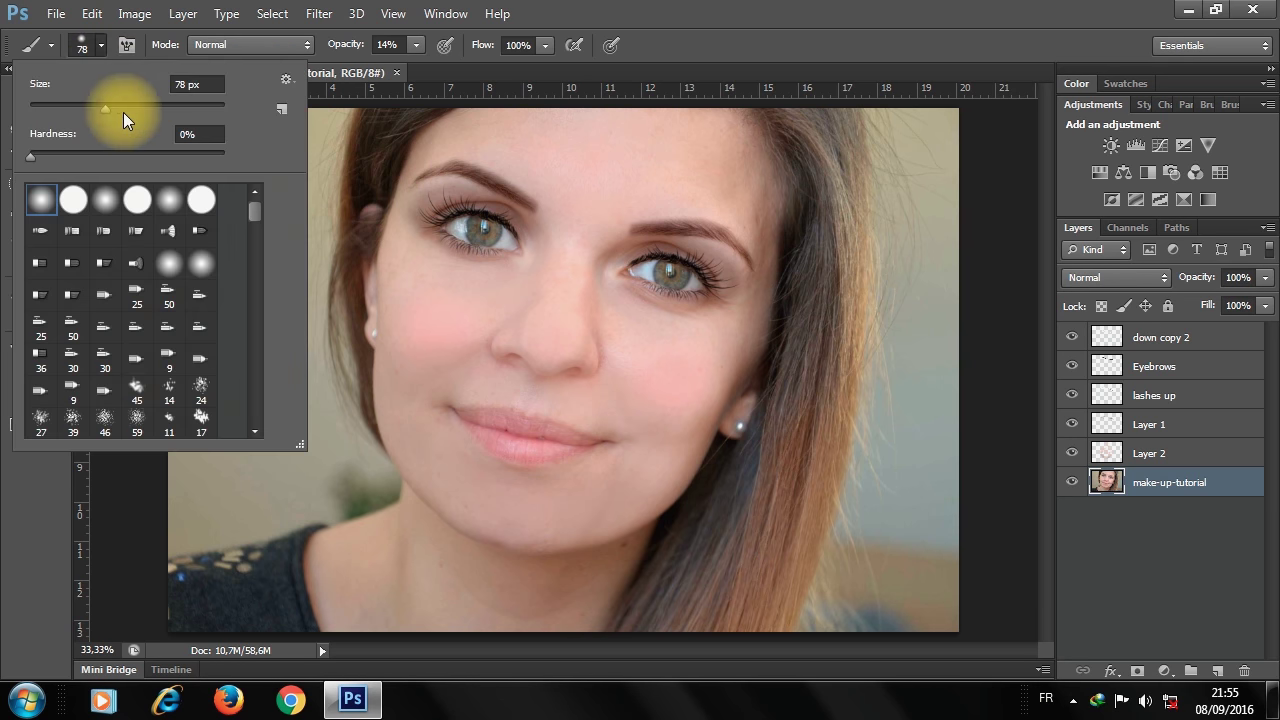
{"action": "left_click_drag", "start_coordinate": [128, 108], "coordinate": [172, 108]}
{"action": "left_click", "coordinate": [590, 358]}
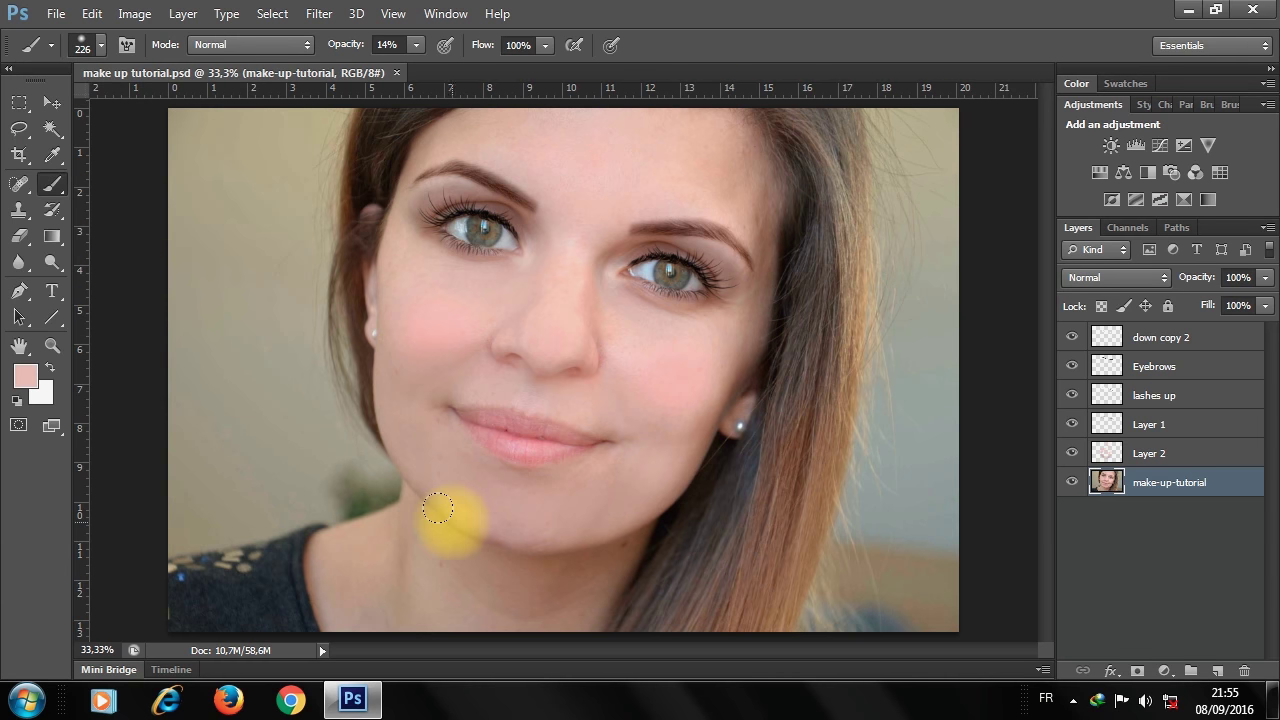
- Sample skin tones from the chin and neck, blend them over the neck, and save
{"action": "left_click", "coordinate": [425, 560], "text": "alt"}
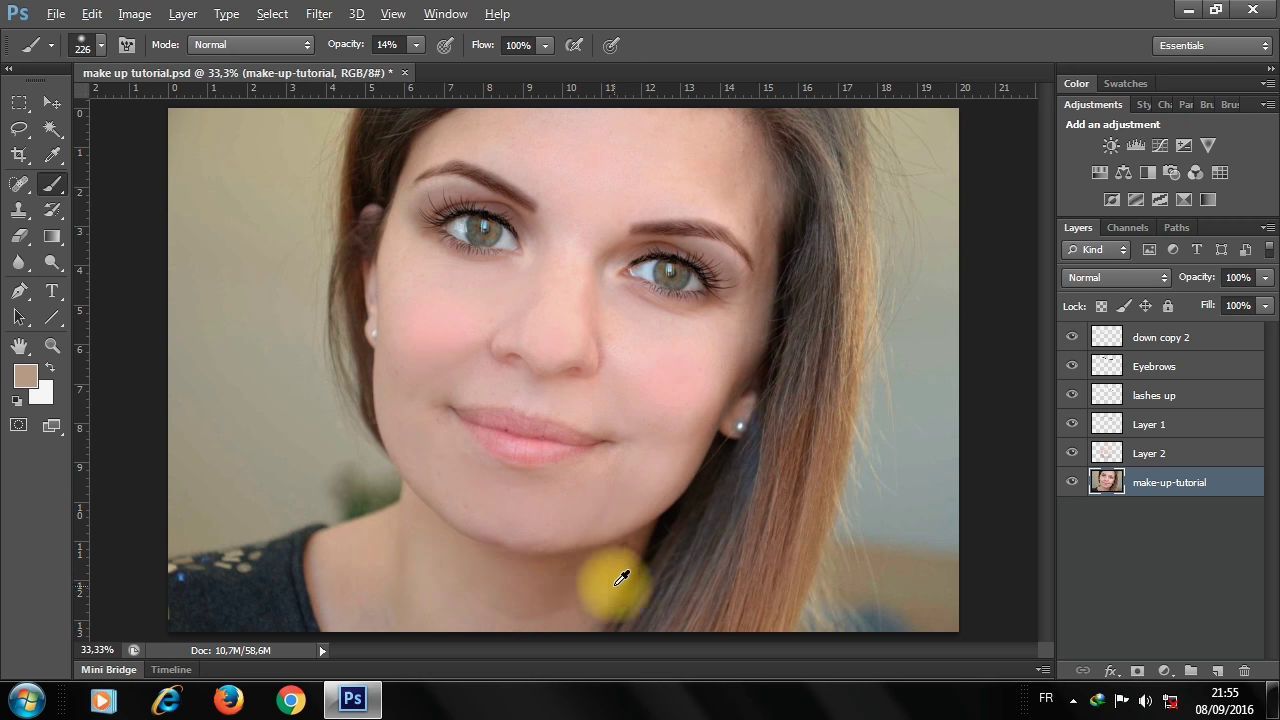
{"action": "left_click", "coordinate": [577, 571], "text": "alt"}
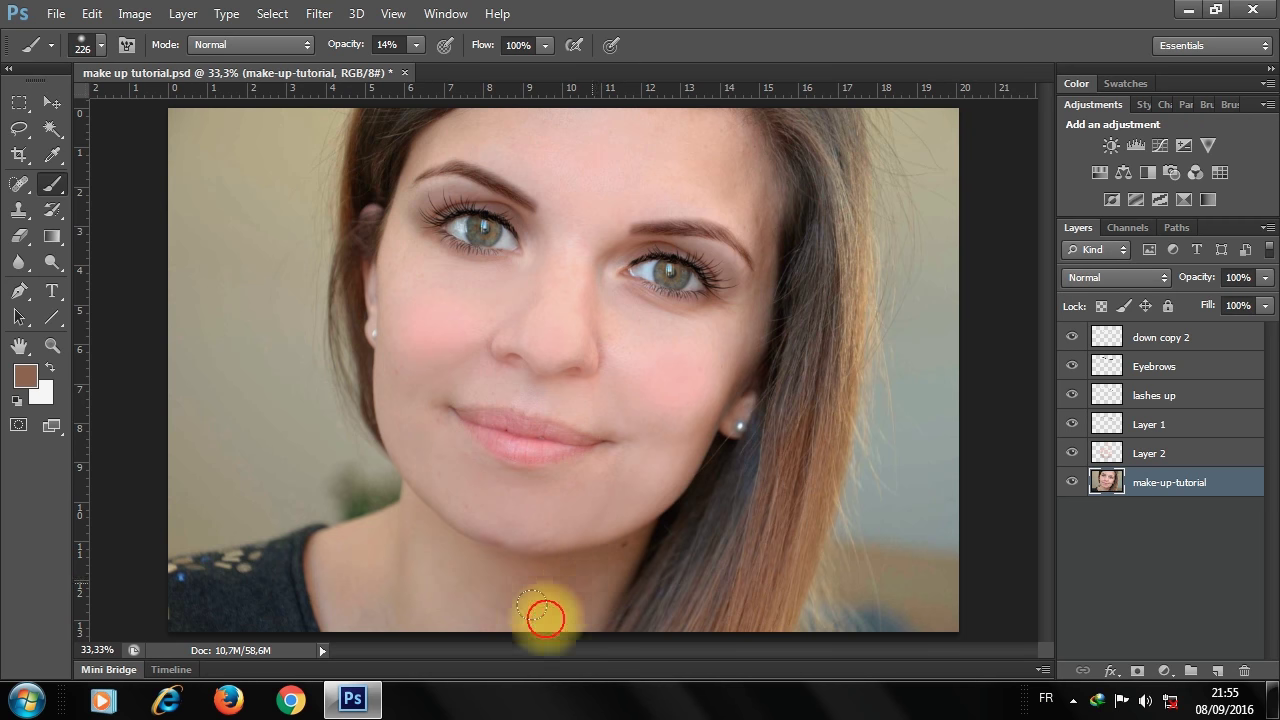
{"action": "left_click", "coordinate": [425, 565], "text": "alt"}
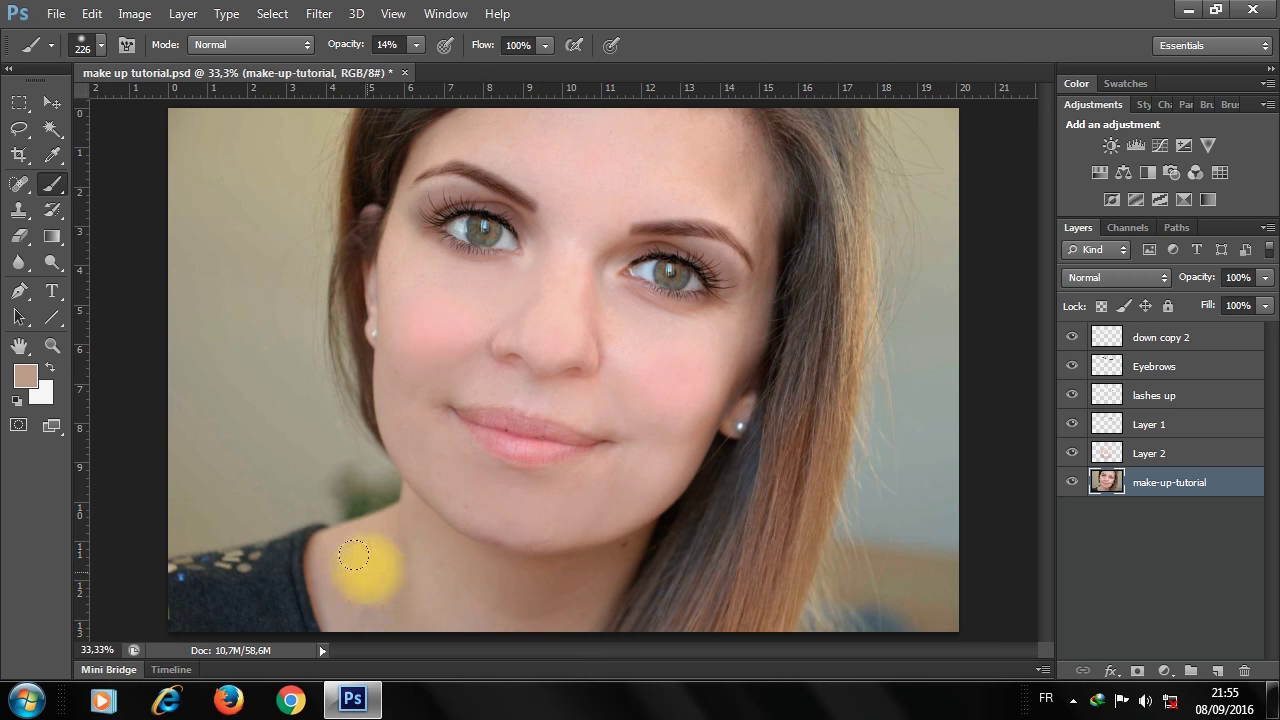
{"action": "left_click_drag", "start_coordinate": [366, 552], "coordinate": [343, 592]}
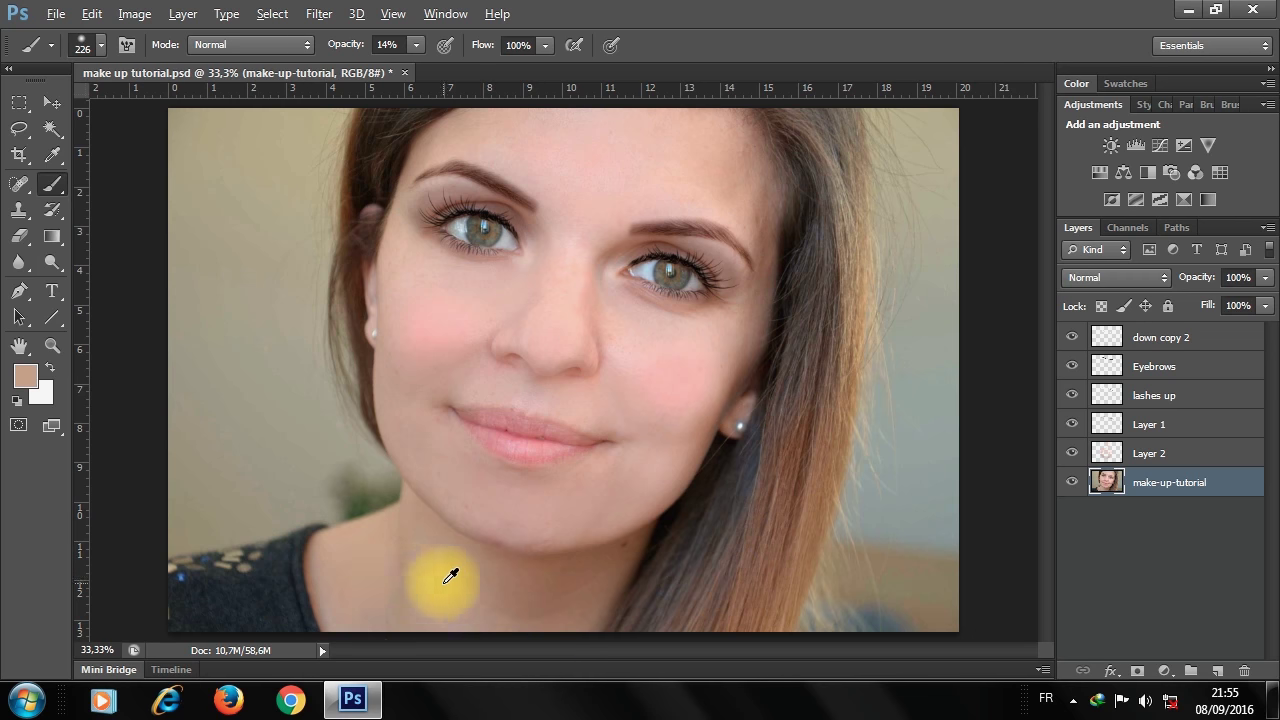
{"action": "mouse_move", "coordinate": [505, 600]}
{"action": "left_mouse_down"}
{"action": "mouse_move", "coordinate": [405, 566]}
{"action": "mouse_move", "coordinate": [543, 600]}
{"action": "left_mouse_up"}
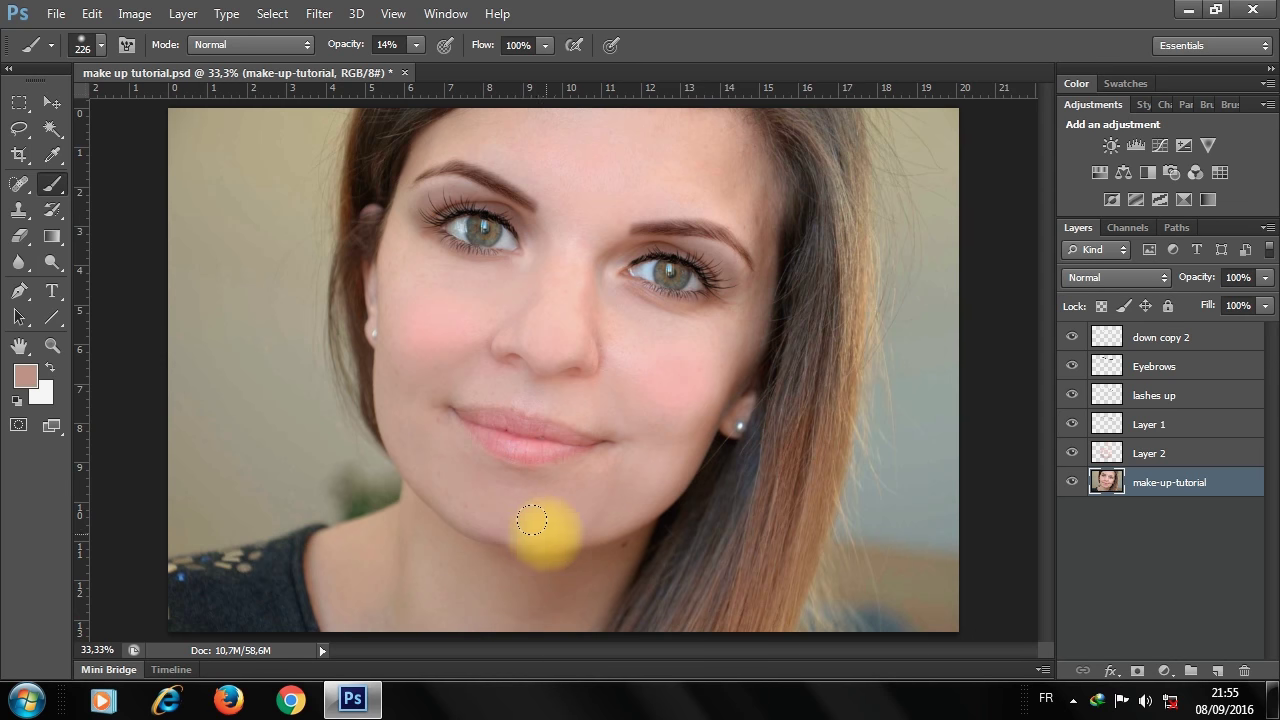
{"action": "left_click", "coordinate": [471, 517], "text": "alt"}
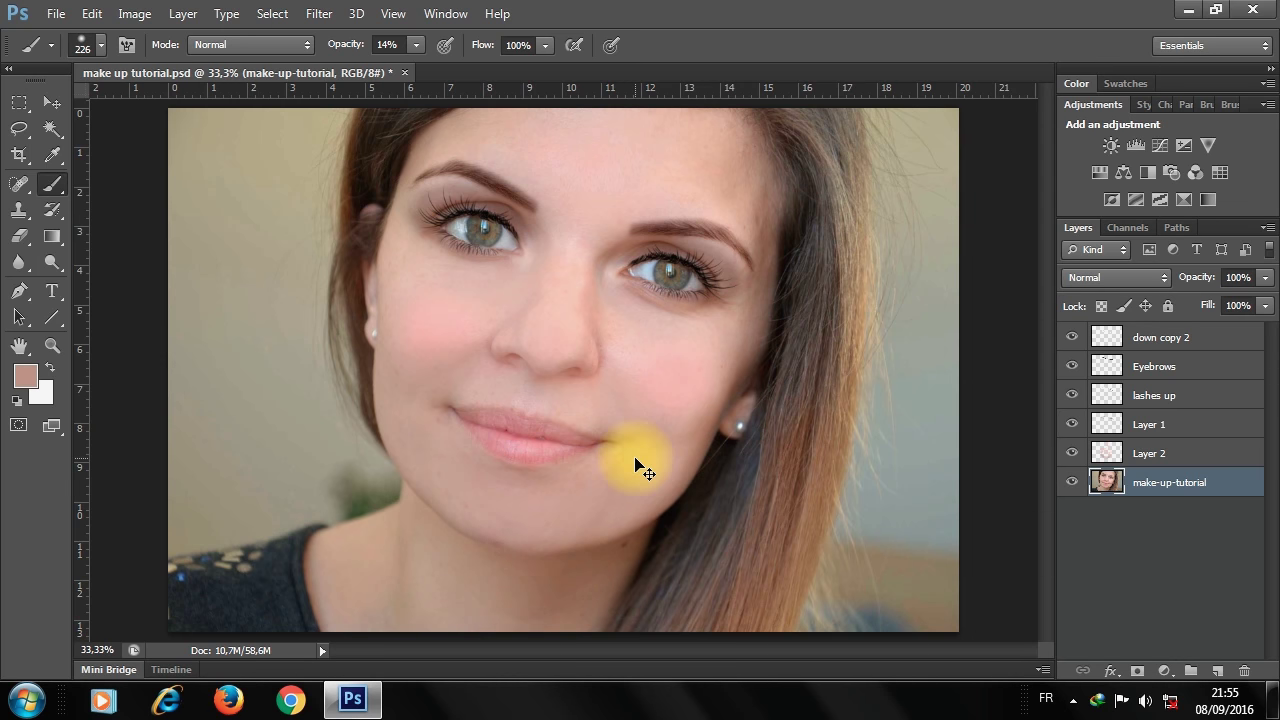
{"action": "key", "text": "ctrl+s"}
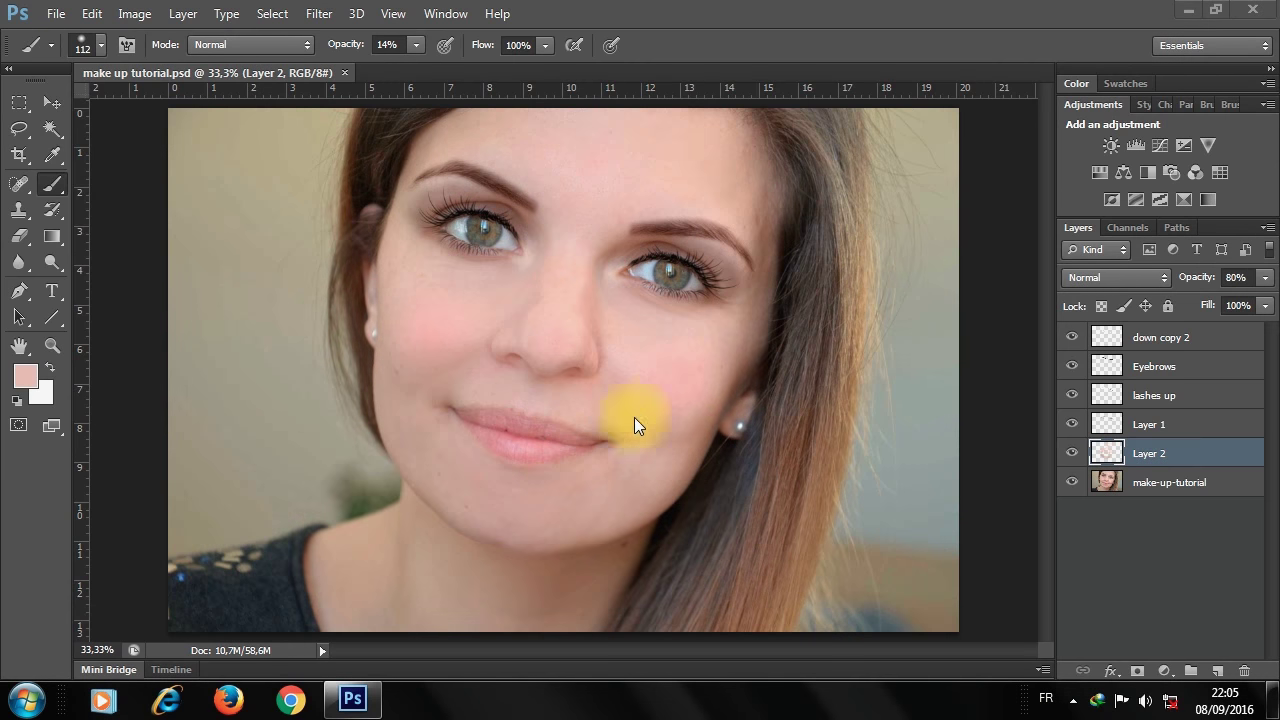
- Zoom in to 100% on the lips
{"action": "left_click", "coordinate": [52, 103]}
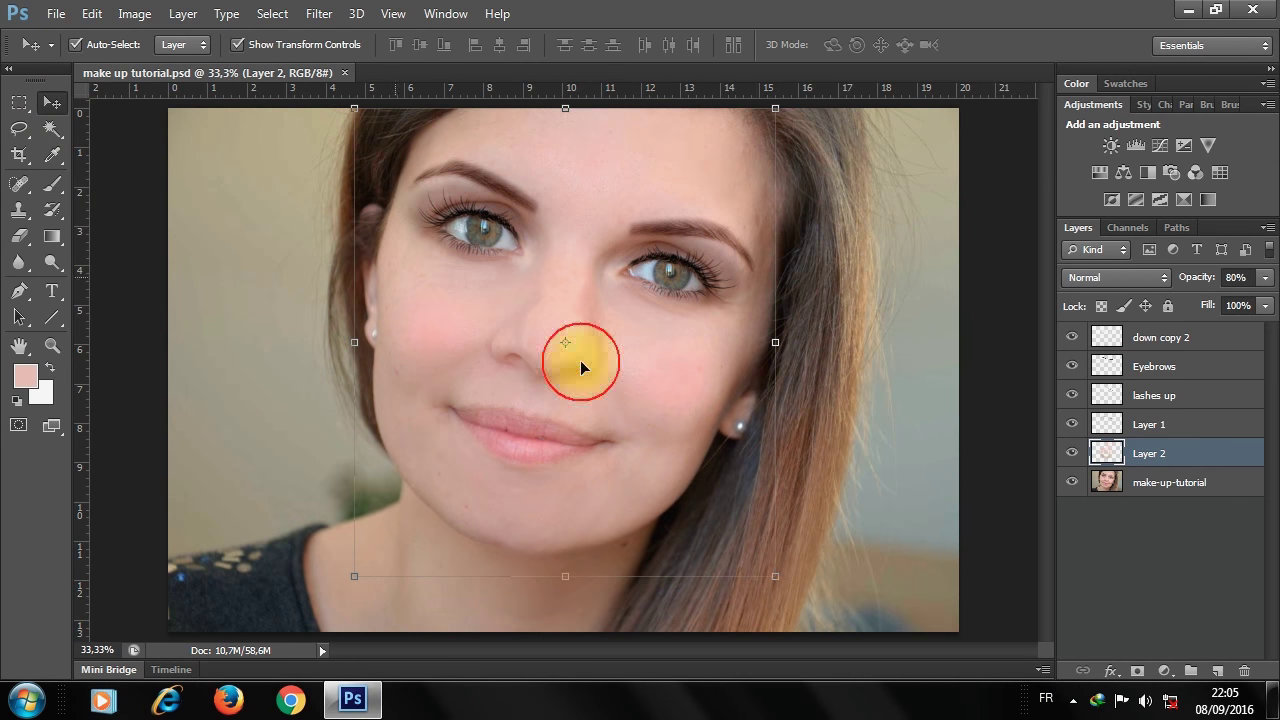
{"action": "left_click", "coordinate": [565, 426]}
{"action": "left_click", "coordinate": [525, 443]}
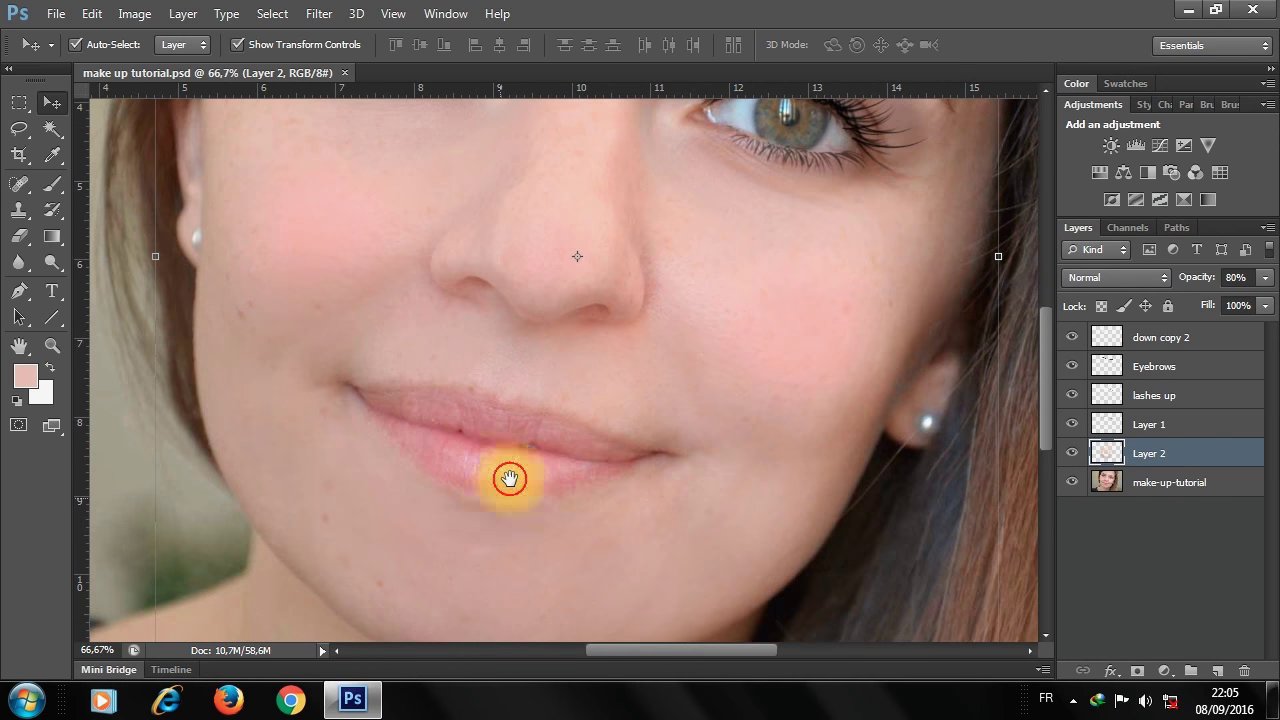
{"action": "left_click_drag", "start_coordinate": [509, 479], "coordinate": [523, 445]}
{"action": "left_click", "coordinate": [558, 466]}
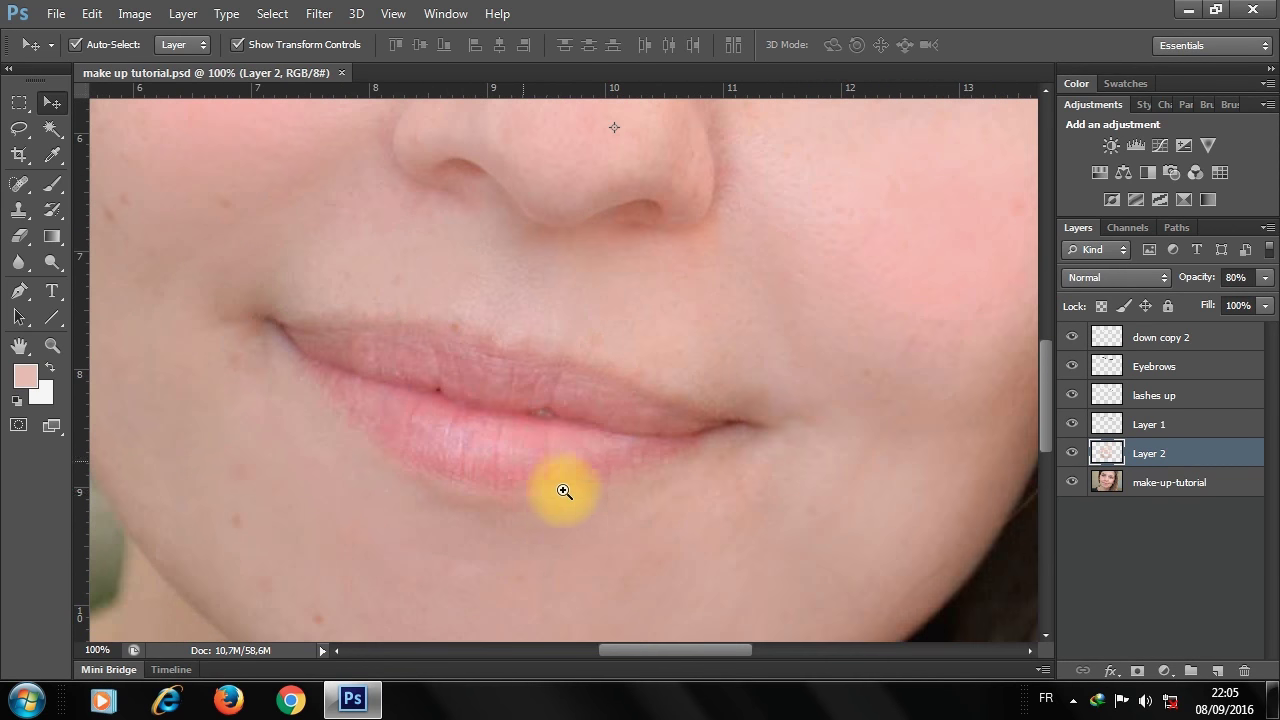
- Trace a pen path from the right mouth corner along the upper lip to the left corner
{"action": "left_click", "coordinate": [19, 290]}
{"action": "left_click", "coordinate": [732, 423]}
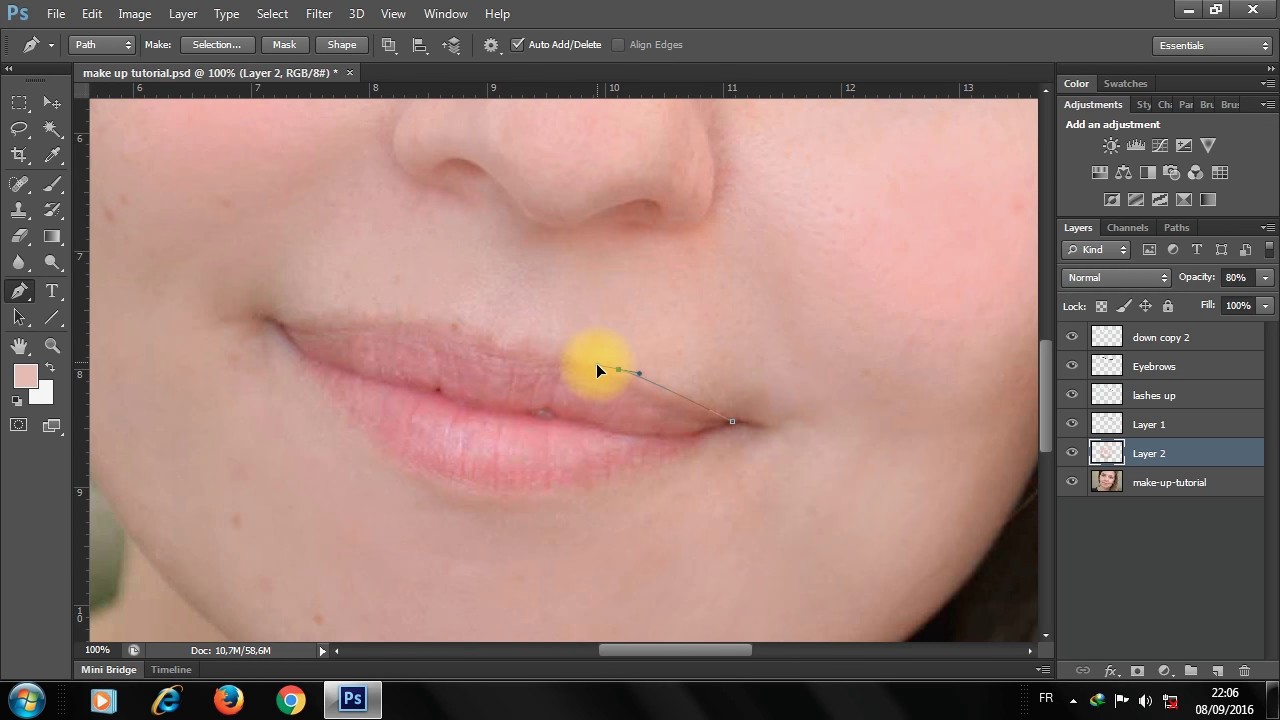
{"action": "left_click_drag", "start_coordinate": [596, 365], "coordinate": [598, 363]}
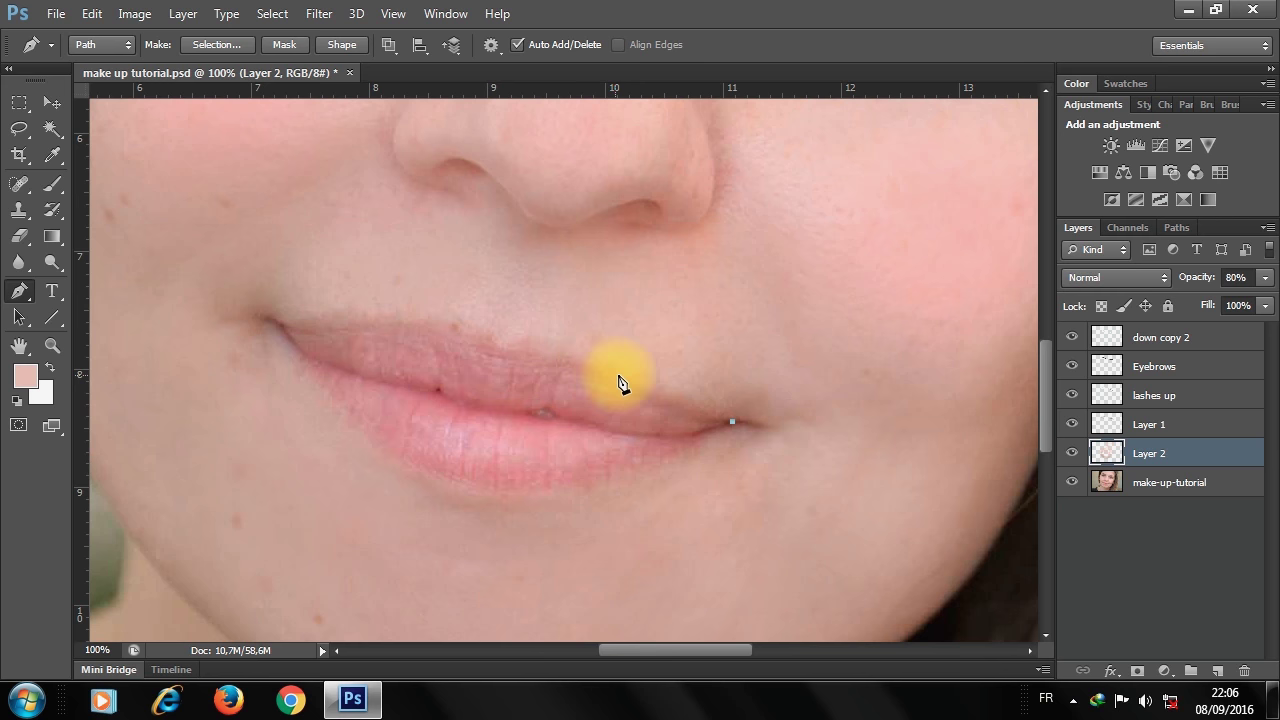
{"action": "left_click", "coordinate": [614, 376]}
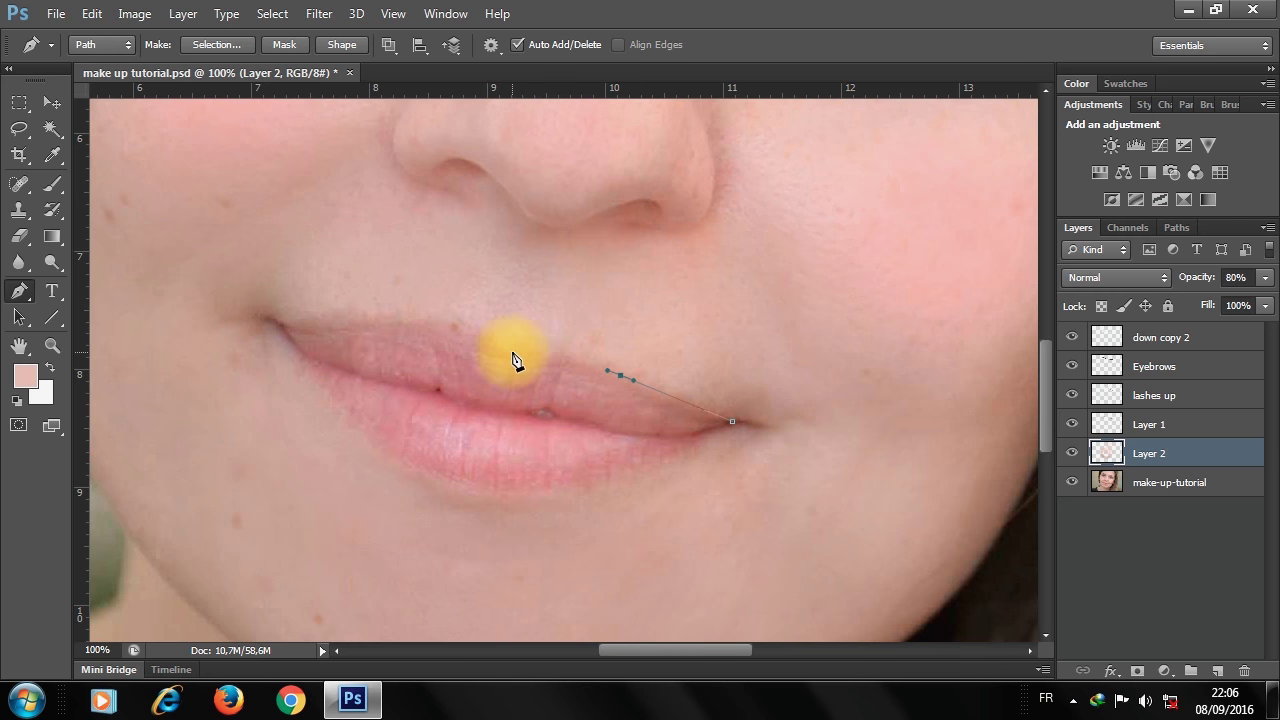
{"action": "left_click_drag", "start_coordinate": [506, 349], "coordinate": [489, 357]}
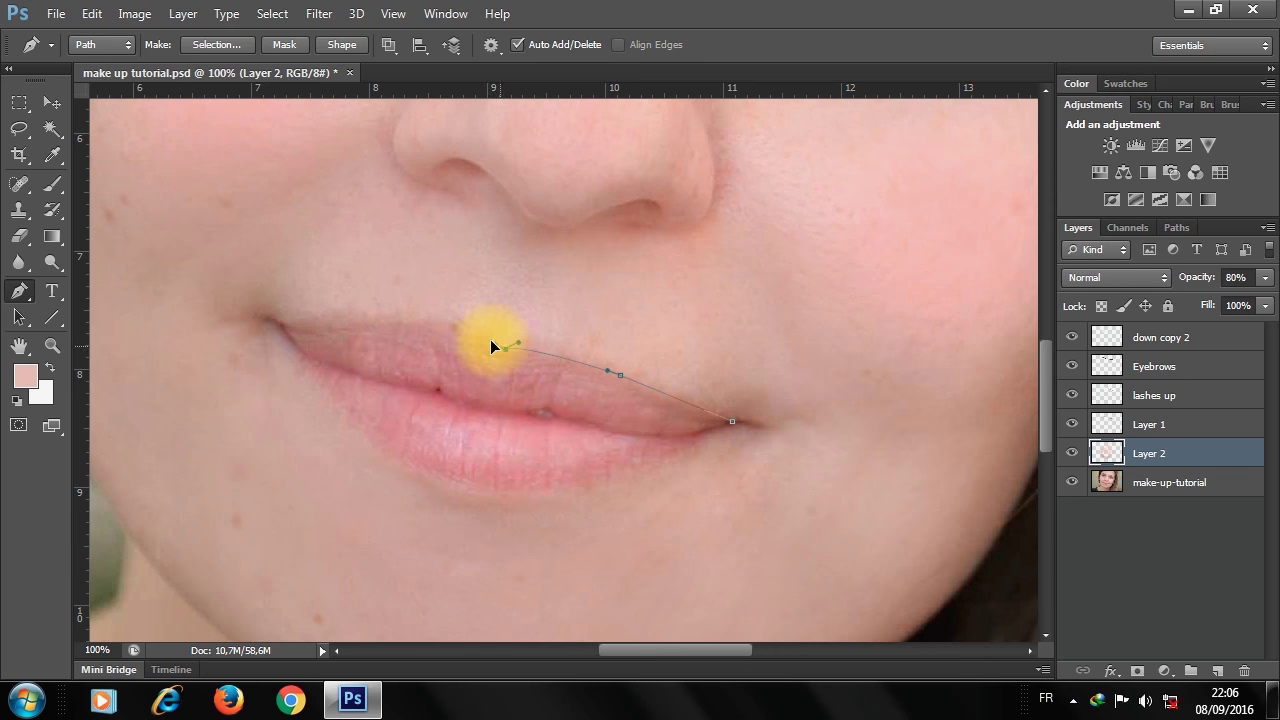
{"action": "mouse_move", "coordinate": [357, 325]}
{"action": "left_mouse_down"}
{"action": "mouse_move", "coordinate": [318, 337]}
{"action": "mouse_move", "coordinate": [330, 324]}
{"action": "left_mouse_up"}
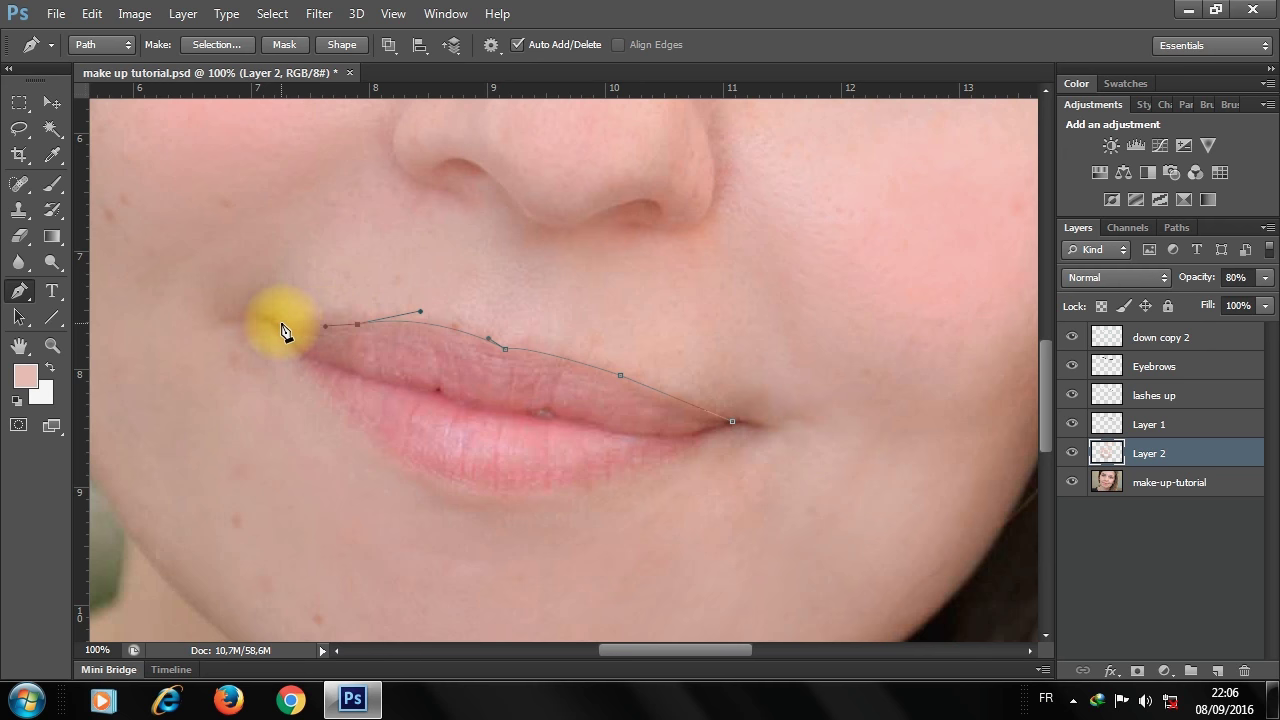
{"action": "left_click_drag", "start_coordinate": [284, 332], "coordinate": [315, 385]}
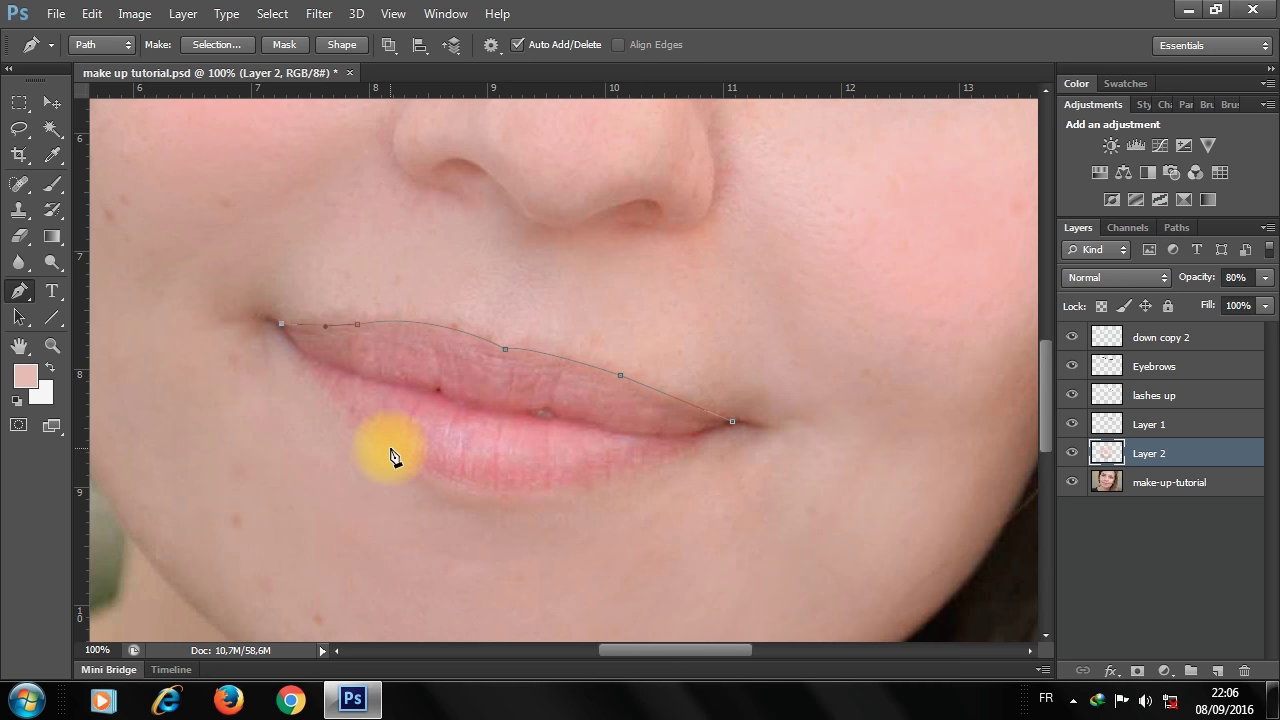
- Curve the path around the lower lip and close it at the right corner
{"action": "left_click_drag", "start_coordinate": [484, 508], "coordinate": [485, 512]}
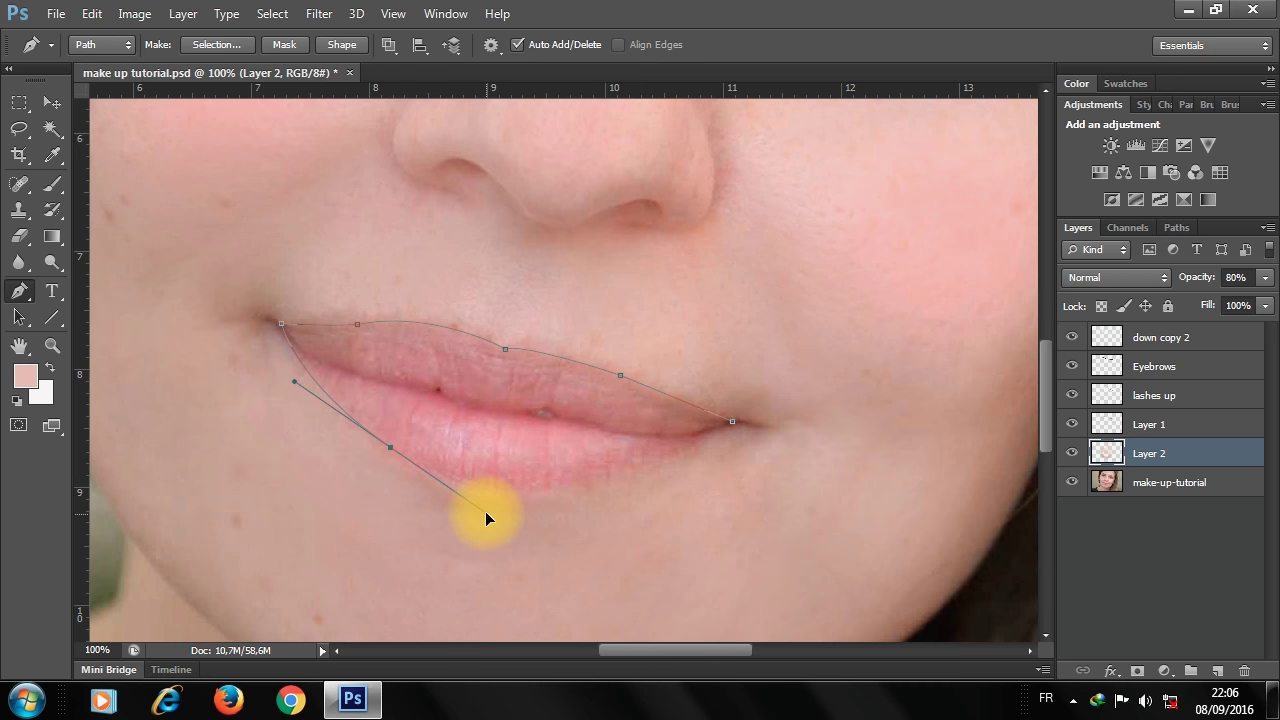
{"action": "left_click_drag", "start_coordinate": [406, 455], "coordinate": [392, 452]}
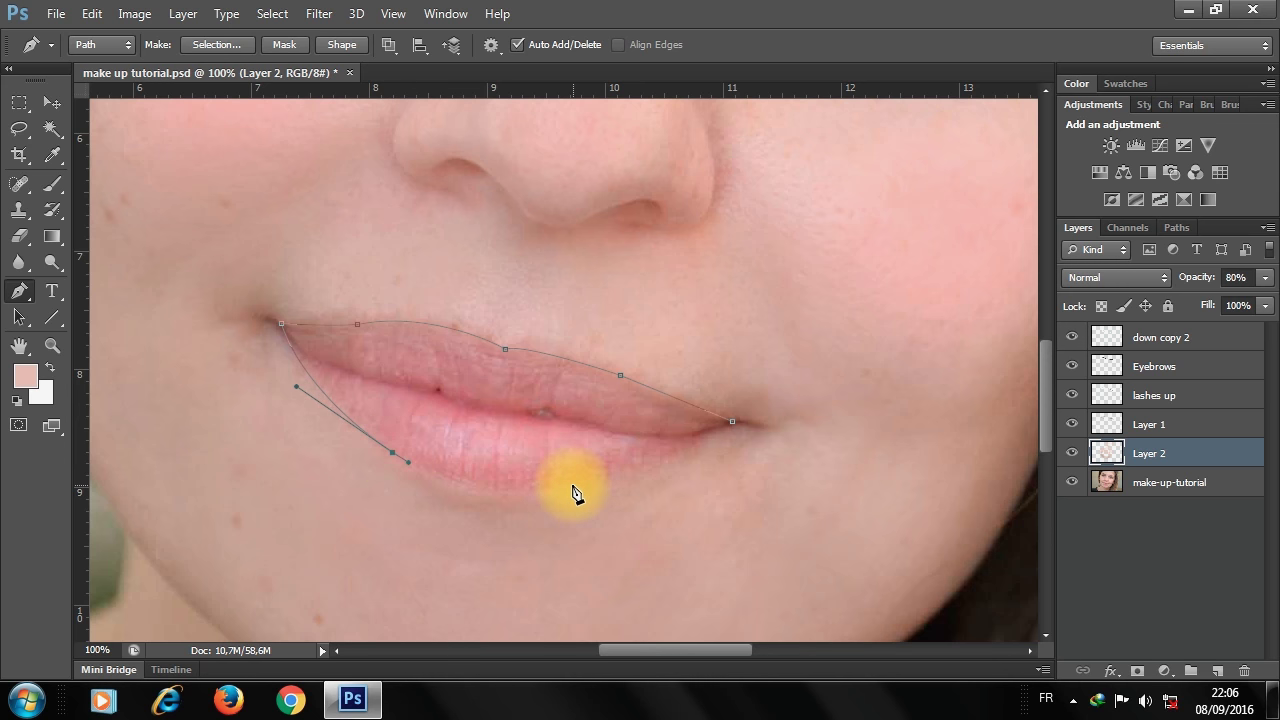
{"action": "left_click_drag", "start_coordinate": [572, 488], "coordinate": [645, 464]}
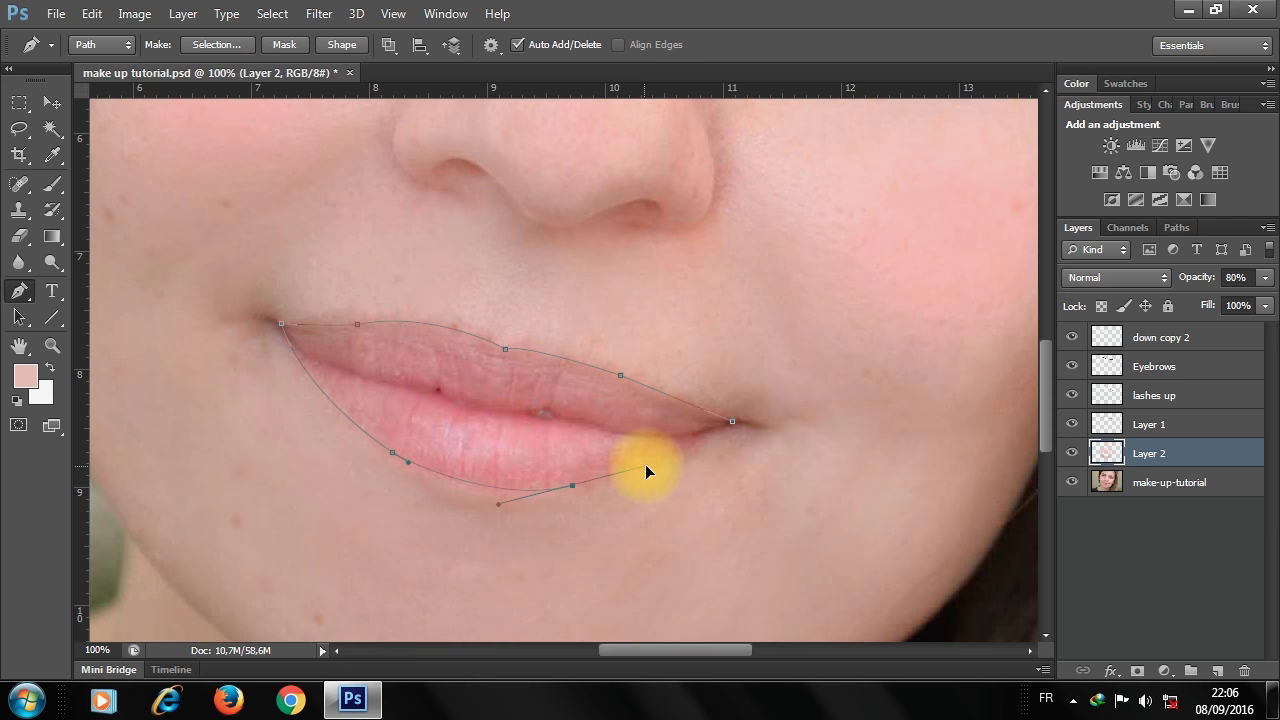
{"action": "left_click", "coordinate": [732, 423]}
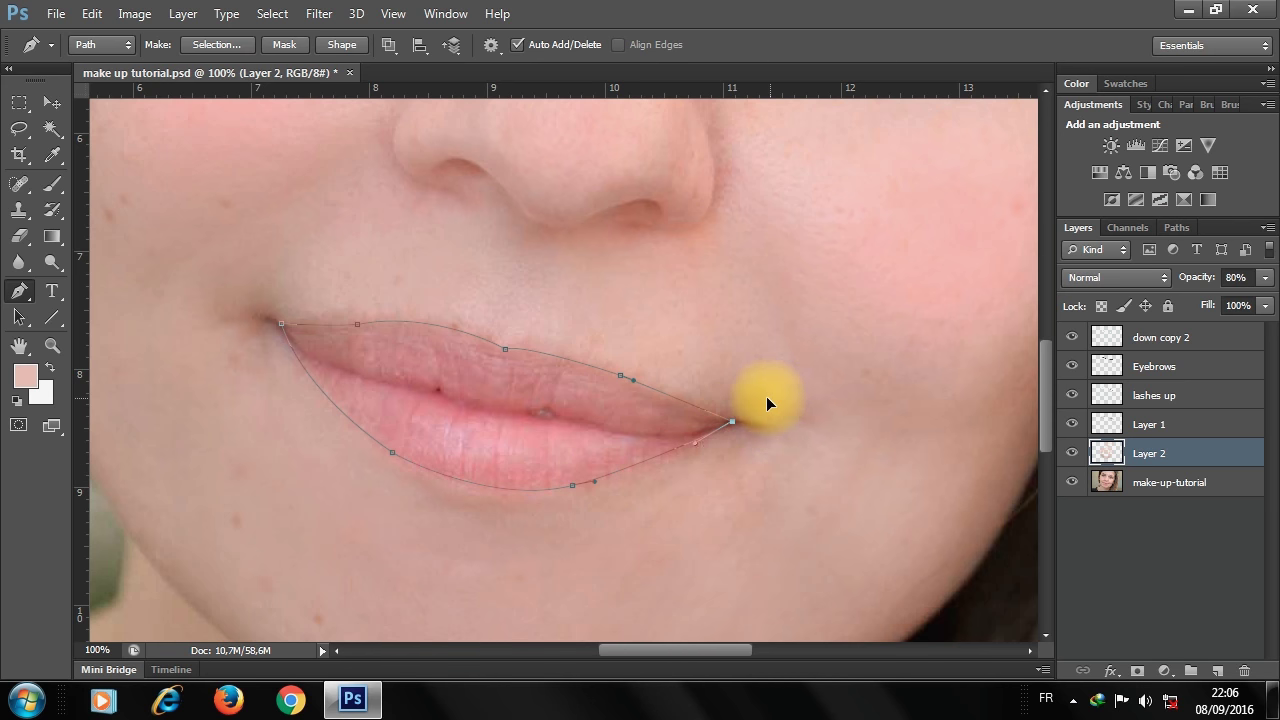
{"action": "key", "text": "ctrl+z"}
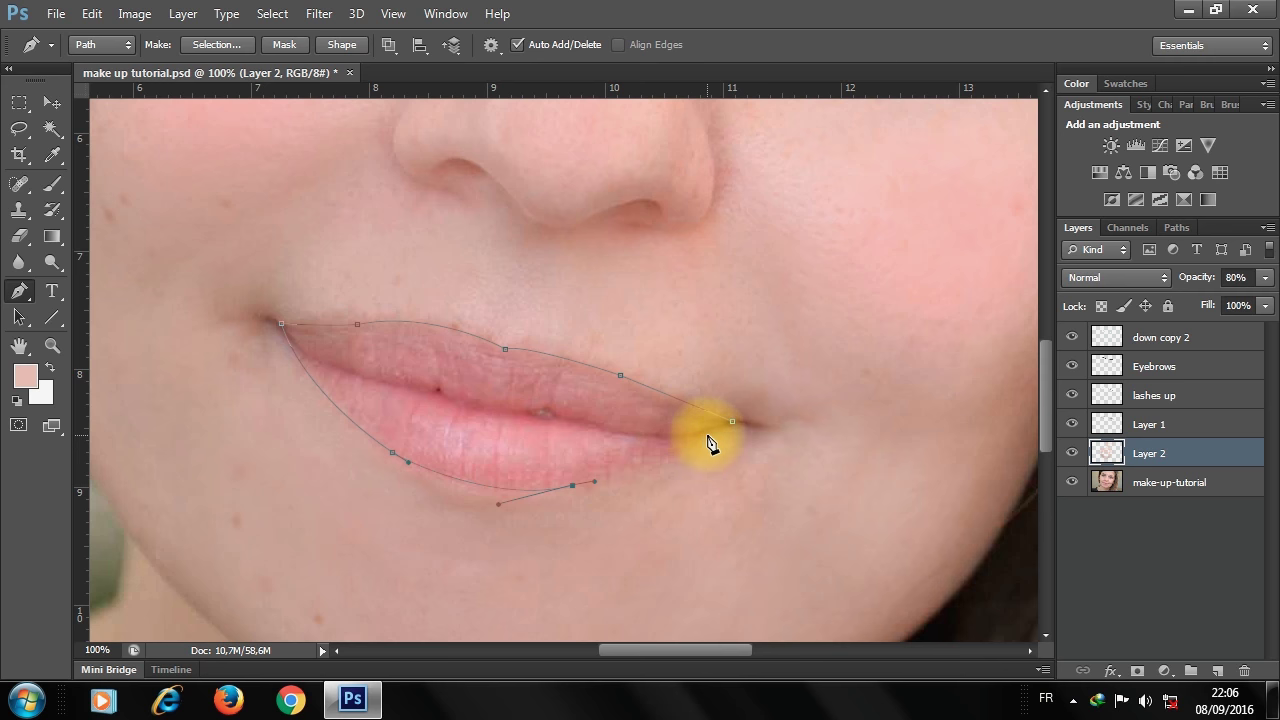
{"action": "mouse_move", "coordinate": [744, 406]}
{"action": "left_mouse_down"}
{"action": "mouse_move", "coordinate": [718, 432]}
{"action": "mouse_move", "coordinate": [737, 428]}
{"action": "left_mouse_up"}
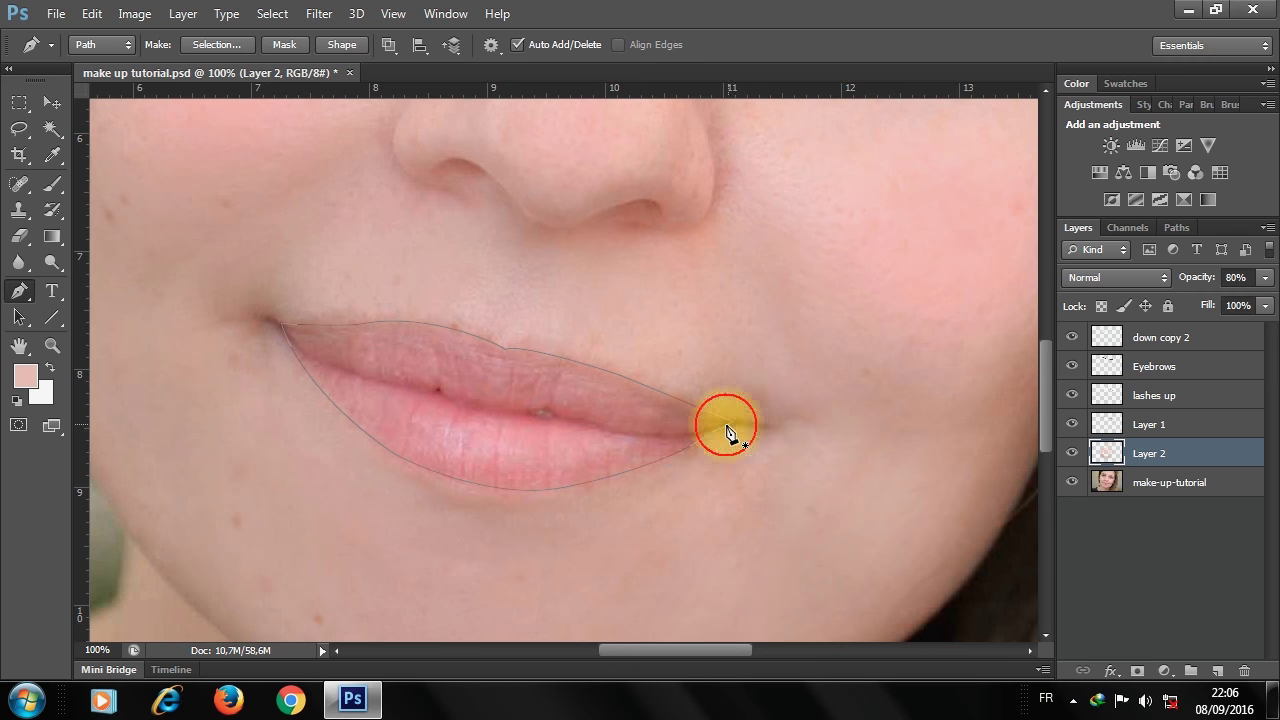
{"action": "left_click", "coordinate": [500, 403], "text": "alt"}
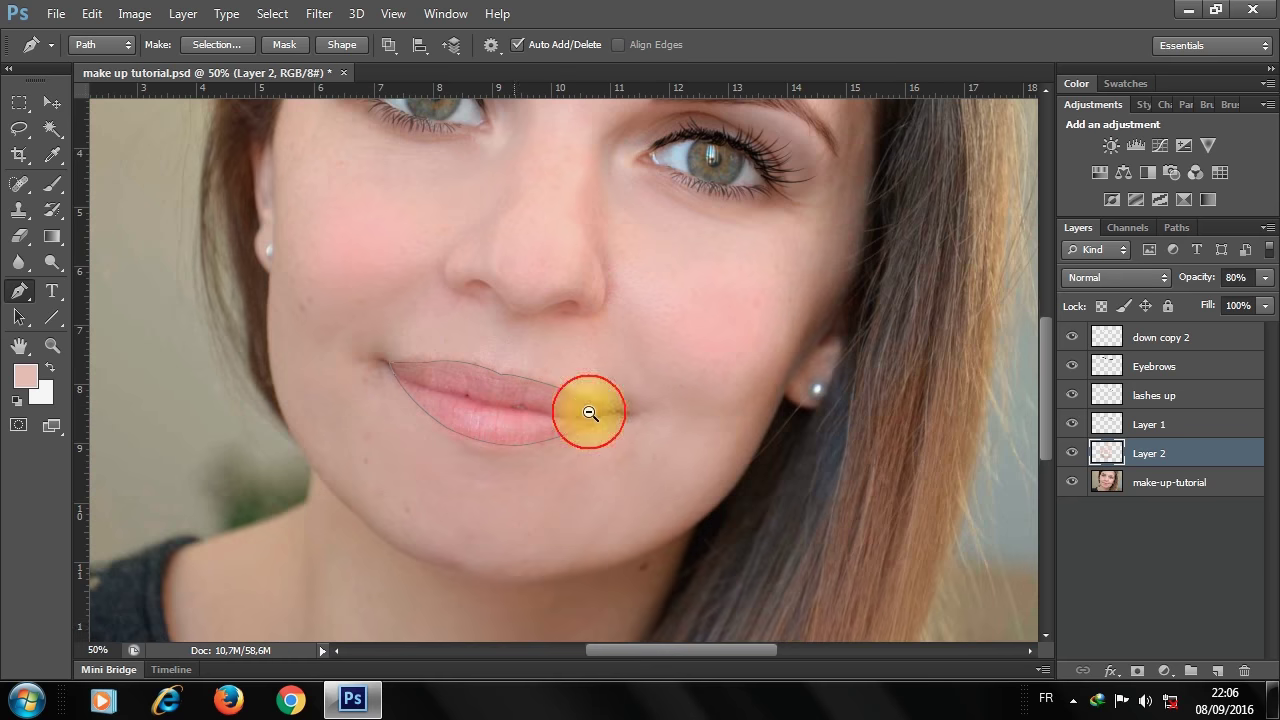
- On the make-up-tutorial layer, load the lip Work Path as a selection
{"action": "left_click", "coordinate": [1145, 484]}
{"action": "left_click", "coordinate": [1176, 227]}
{"action": "left_click", "coordinate": [1071, 250], "text": "ctrl"}
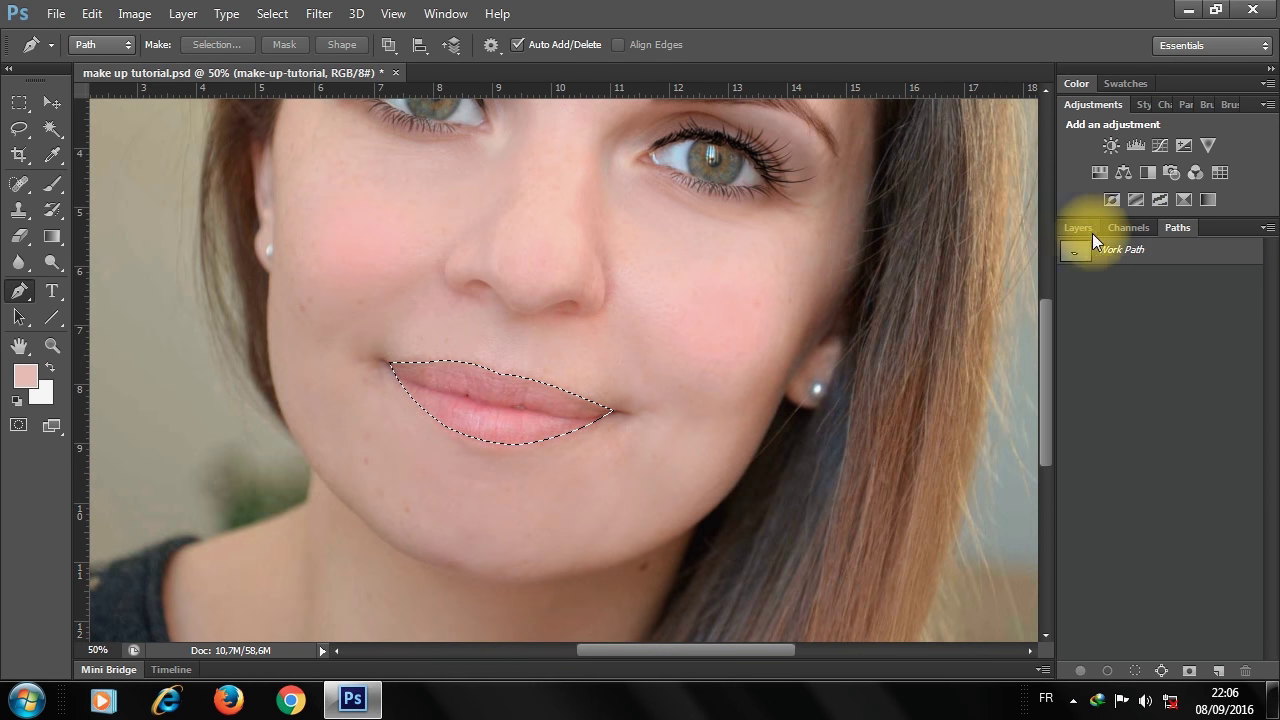
{"action": "left_click", "coordinate": [1079, 228]}
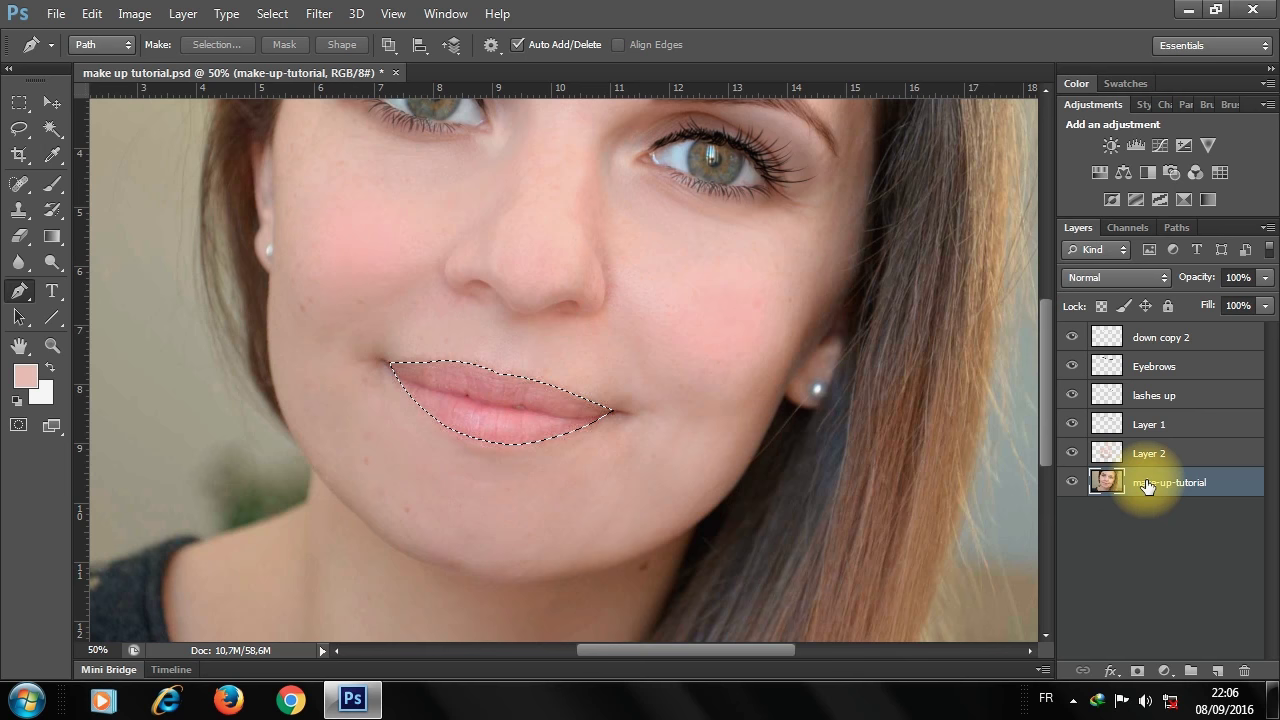
- Add Layer 3 above Layer 2 and Paste in Place the copied lips onto it
{"action": "left_click", "coordinate": [1217, 671]}
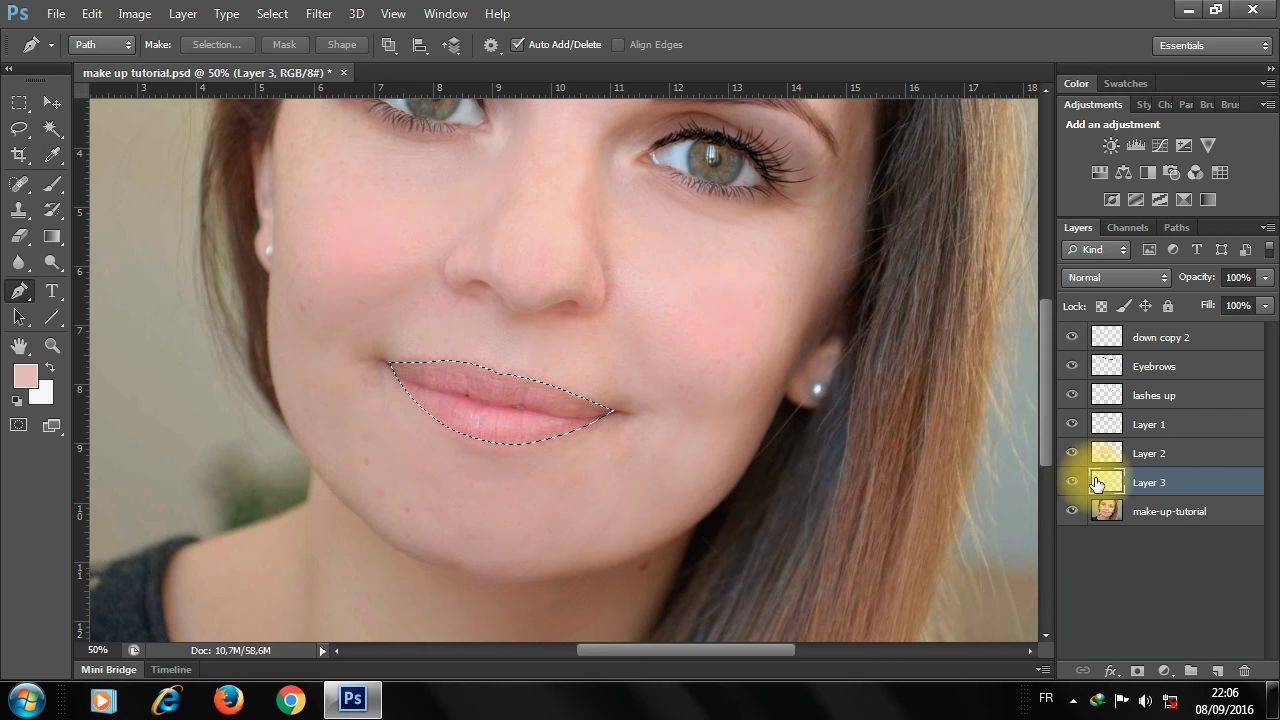
{"action": "left_click_drag", "start_coordinate": [1124, 483], "coordinate": [1138, 452]}
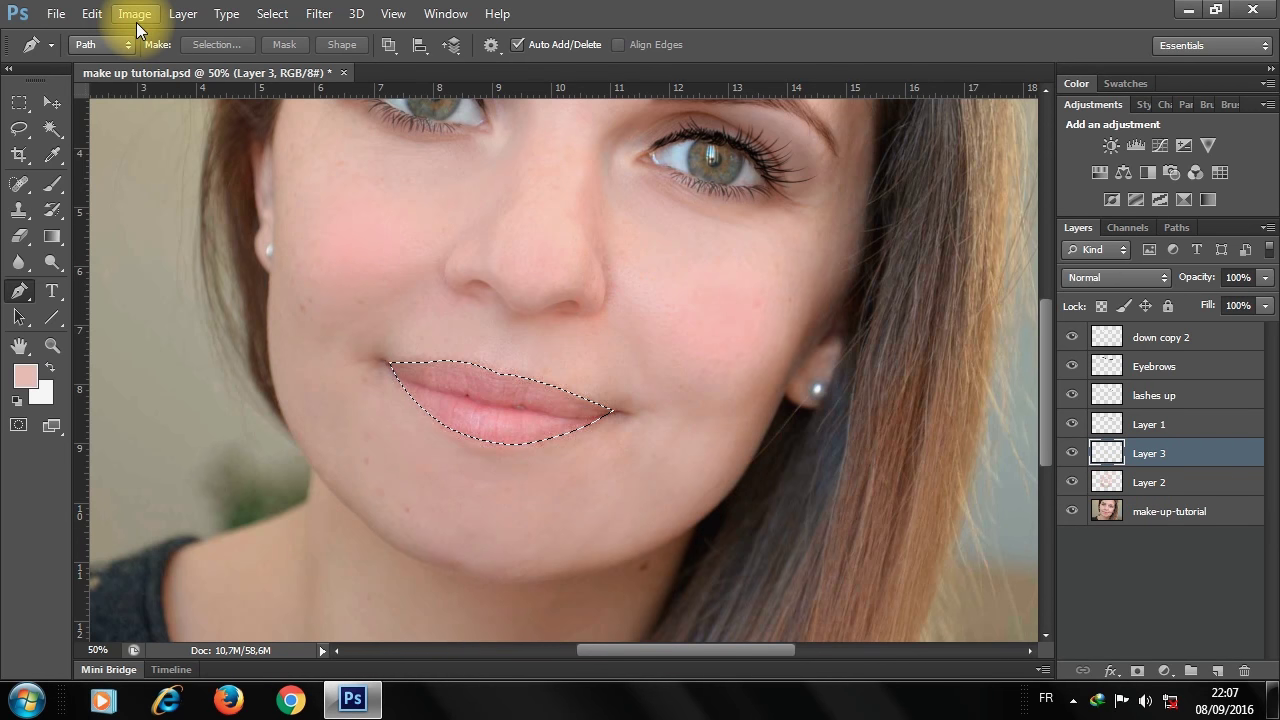
{"action": "left_click", "coordinate": [90, 13]}
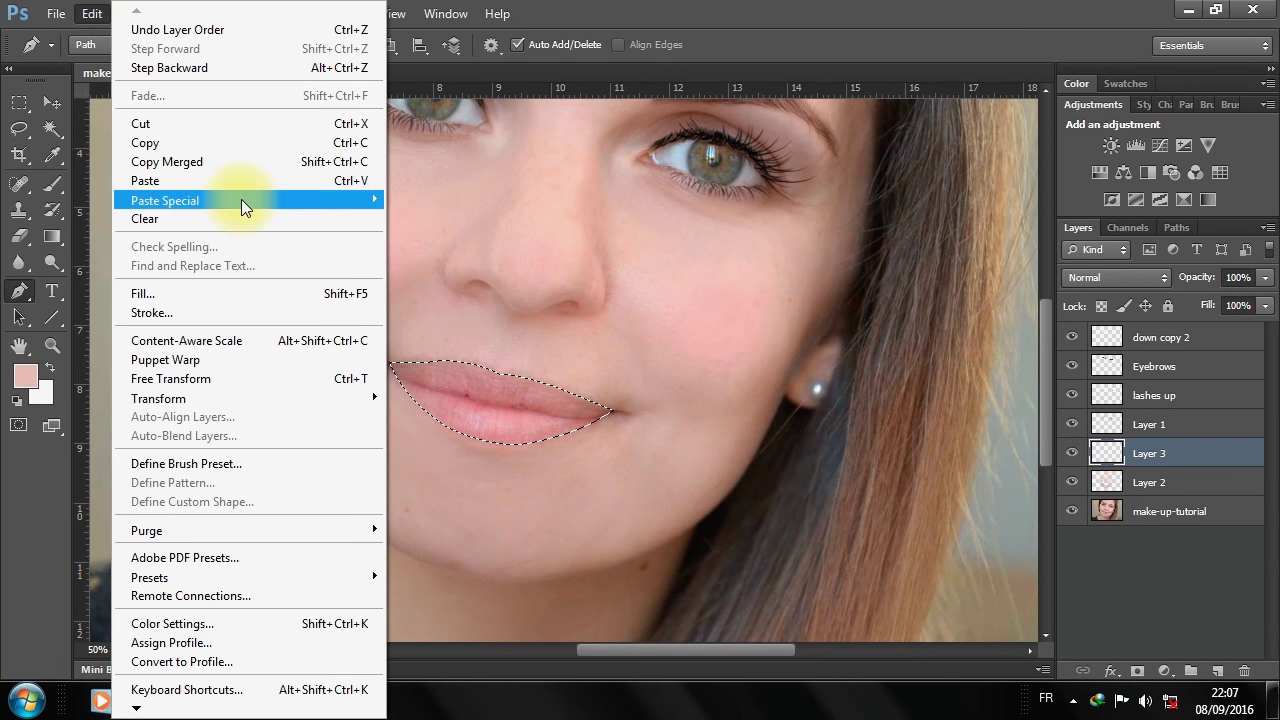
{"action": "mouse_move", "coordinate": [165, 200]}
{"action": "left_click", "coordinate": [465, 198]}
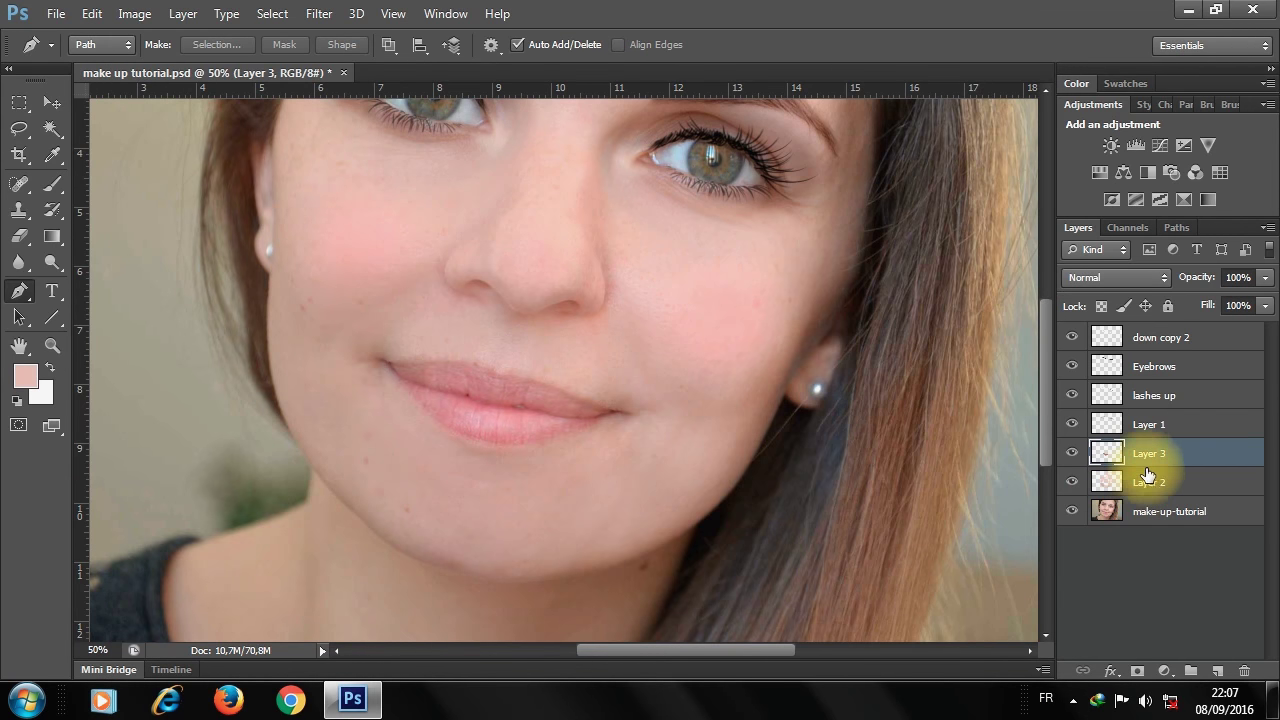
{"action": "left_click", "coordinate": [136, 14]}
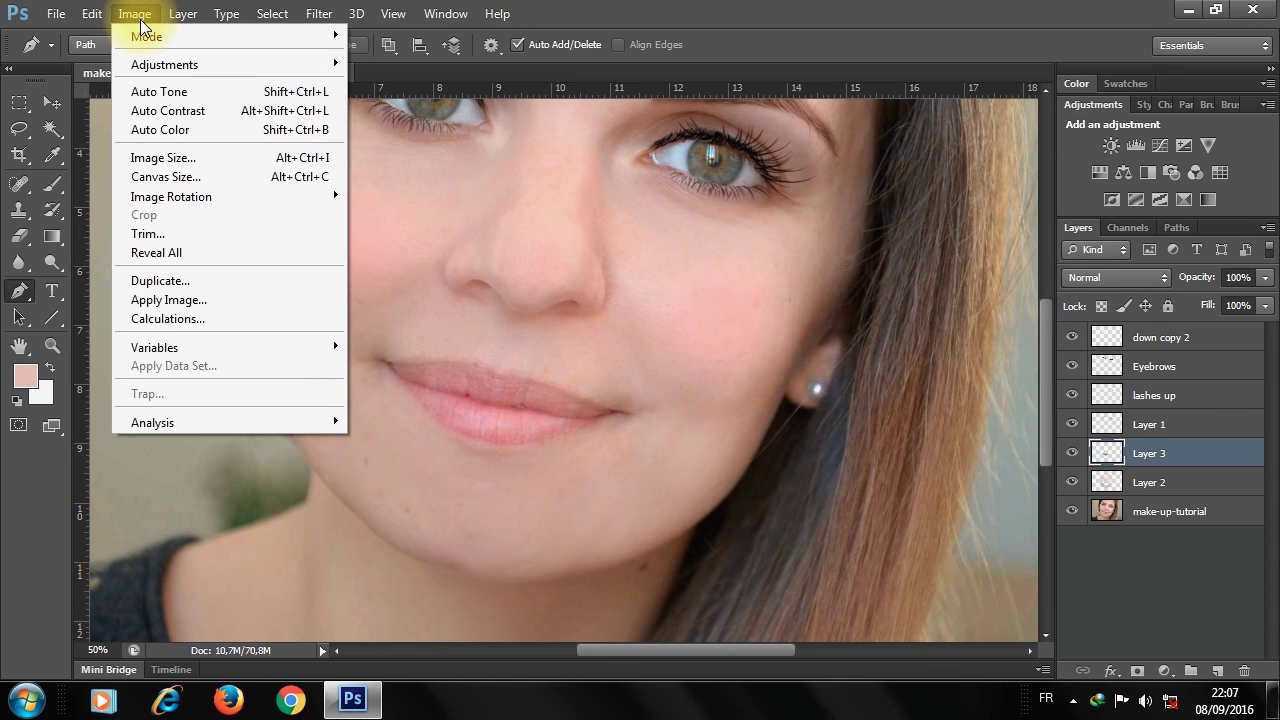
{"action": "mouse_move", "coordinate": [165, 64]}
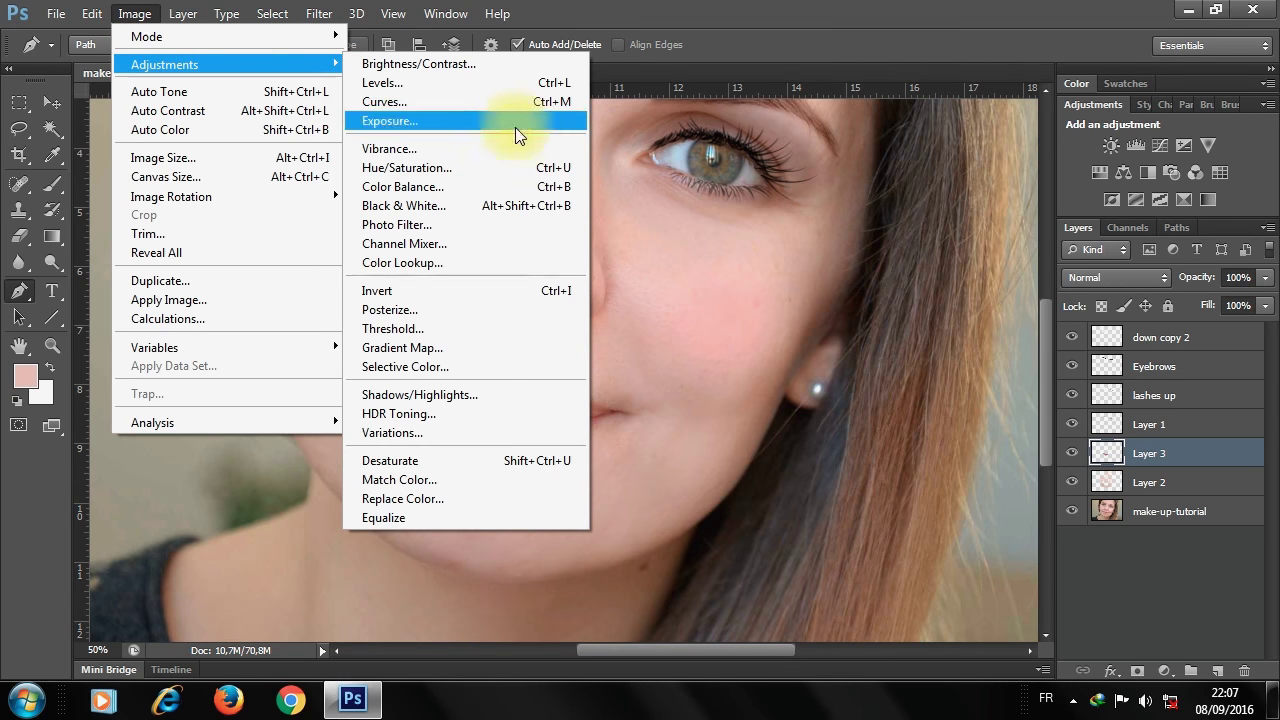
- Colorize the Layer 3 lips red with Hue/Saturation at hue 0, saturation 53
{"action": "left_click", "coordinate": [437, 169]}
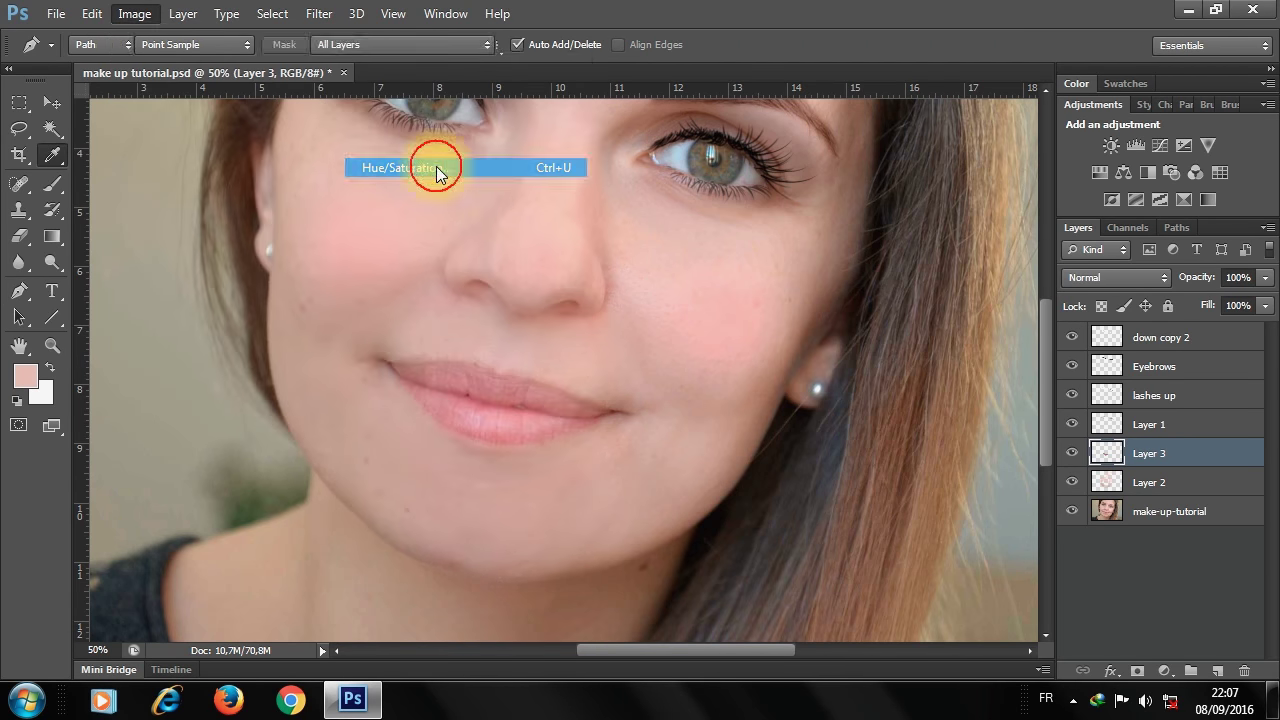
{"action": "left_click", "coordinate": [1165, 532]}
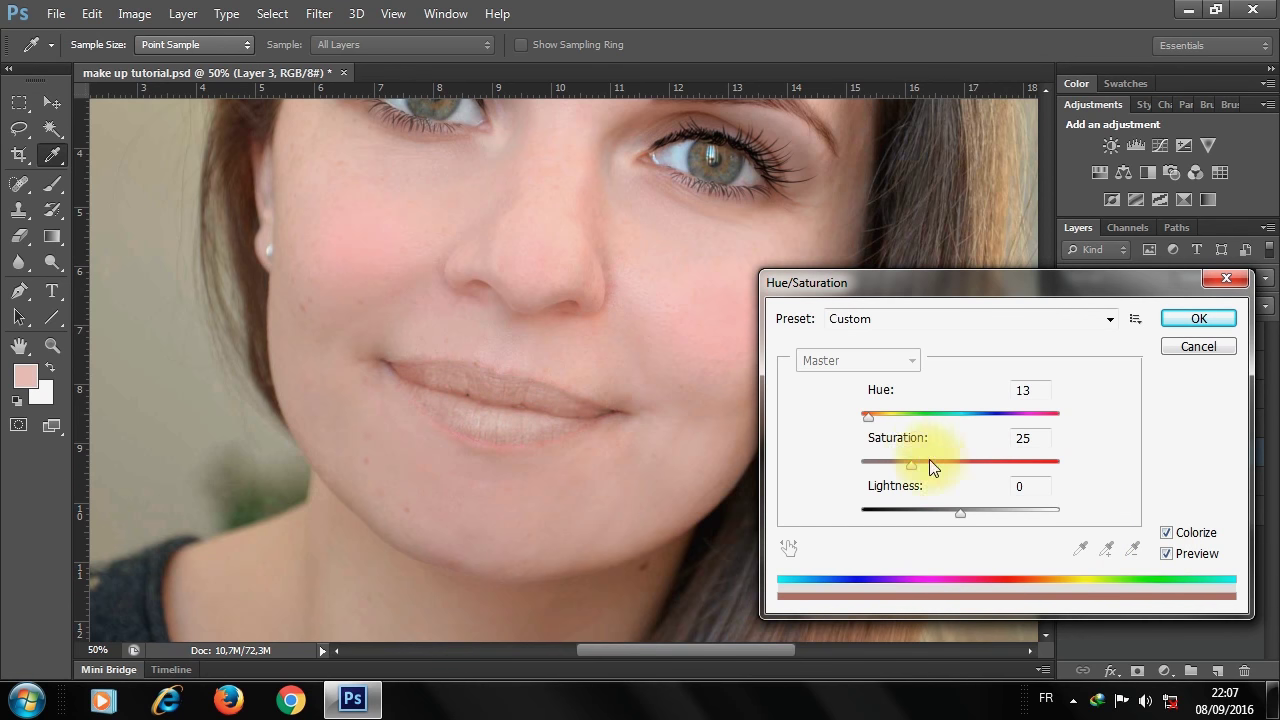
{"action": "left_click_drag", "start_coordinate": [868, 417], "coordinate": [854, 414]}
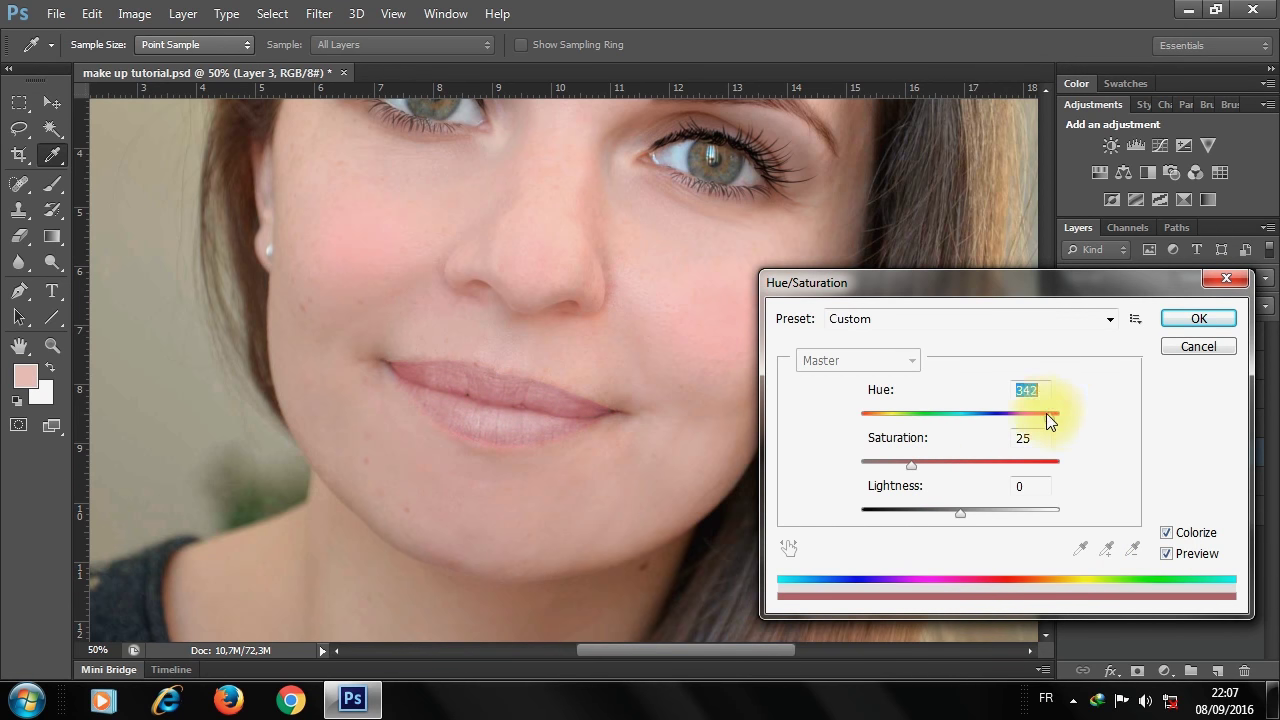
{"action": "left_click_drag", "start_coordinate": [1036, 415], "coordinate": [1063, 420]}
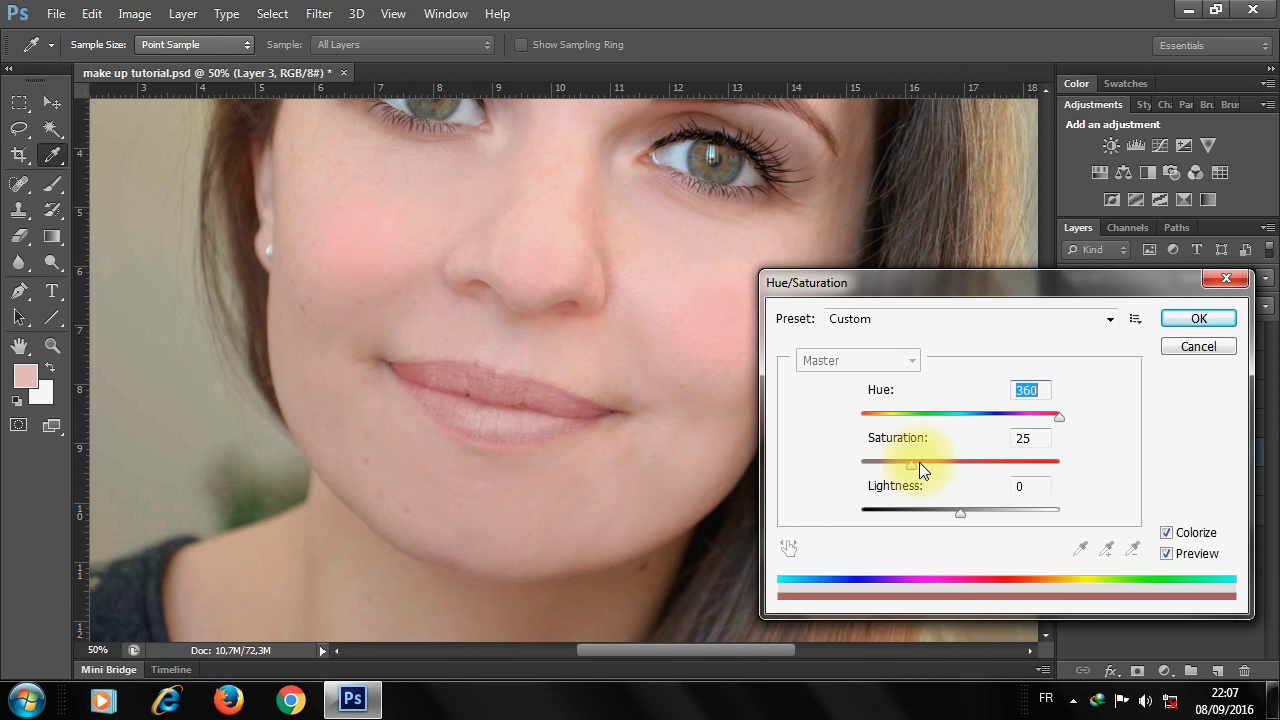
{"action": "mouse_move", "coordinate": [940, 464]}
{"action": "left_mouse_down"}
{"action": "mouse_move", "coordinate": [970, 463]}
{"action": "mouse_move", "coordinate": [955, 463]}
{"action": "left_mouse_up"}
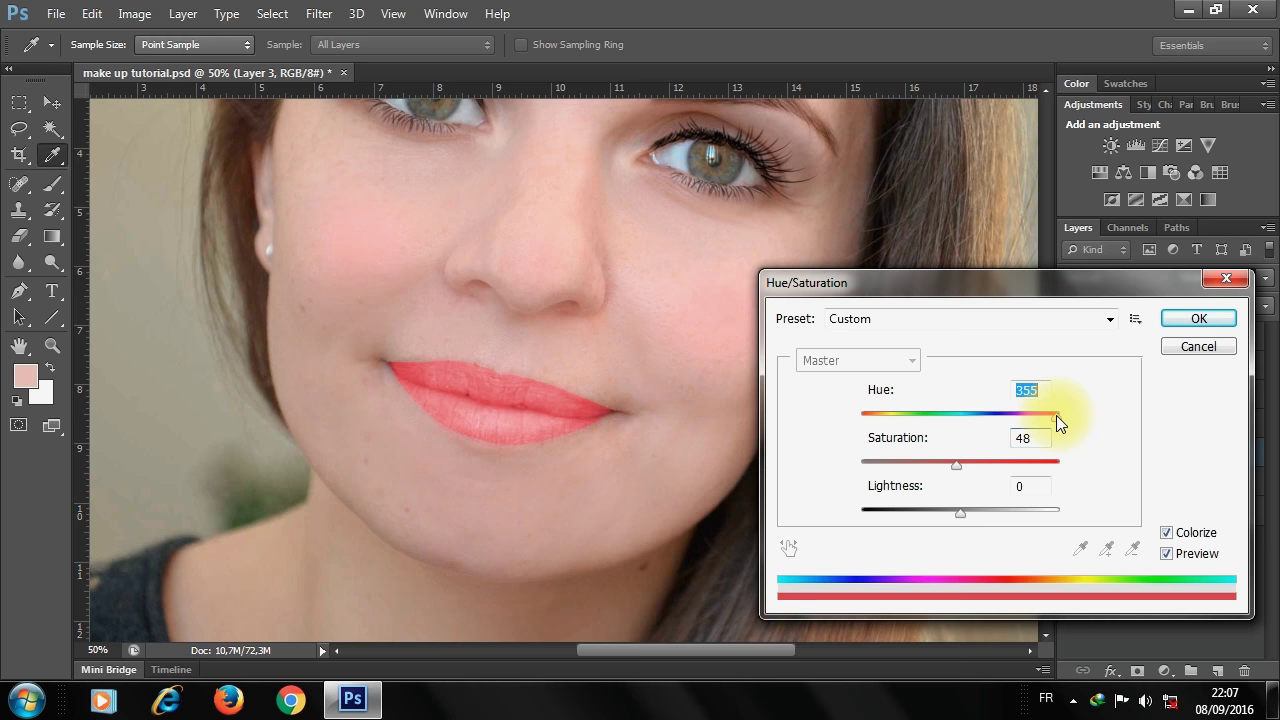
{"action": "left_click_drag", "start_coordinate": [1060, 415], "coordinate": [856, 418]}
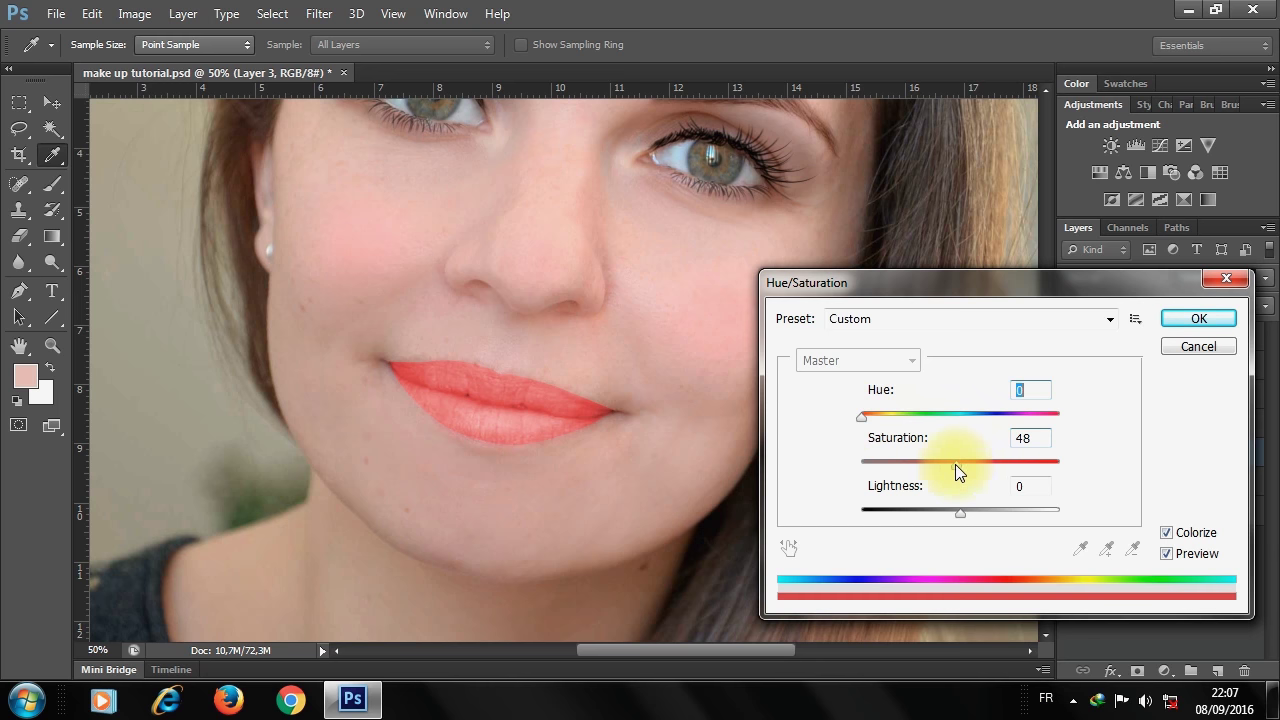
{"action": "left_click", "coordinate": [1175, 318]}
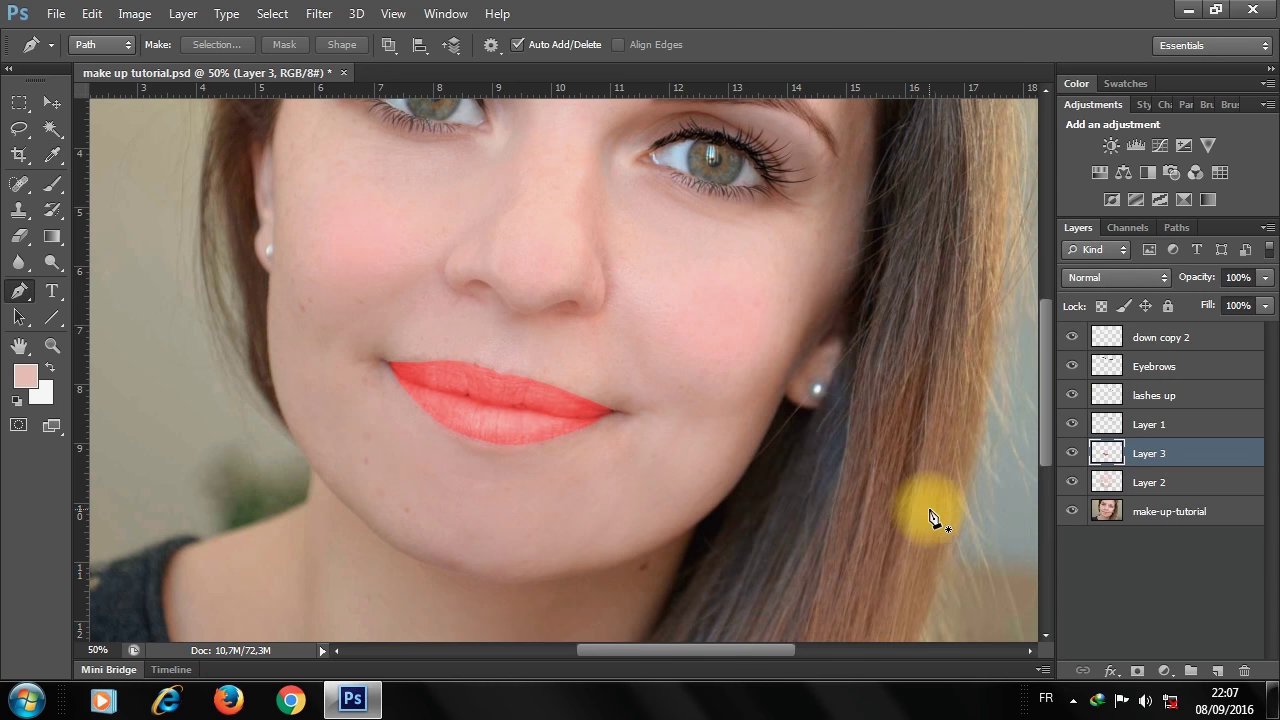
- Add an outer glow to Layer 3 using the sampled lip red as its colour
{"action": "right_click", "coordinate": [1148, 452]}
{"action": "left_click", "coordinate": [795, 92]}
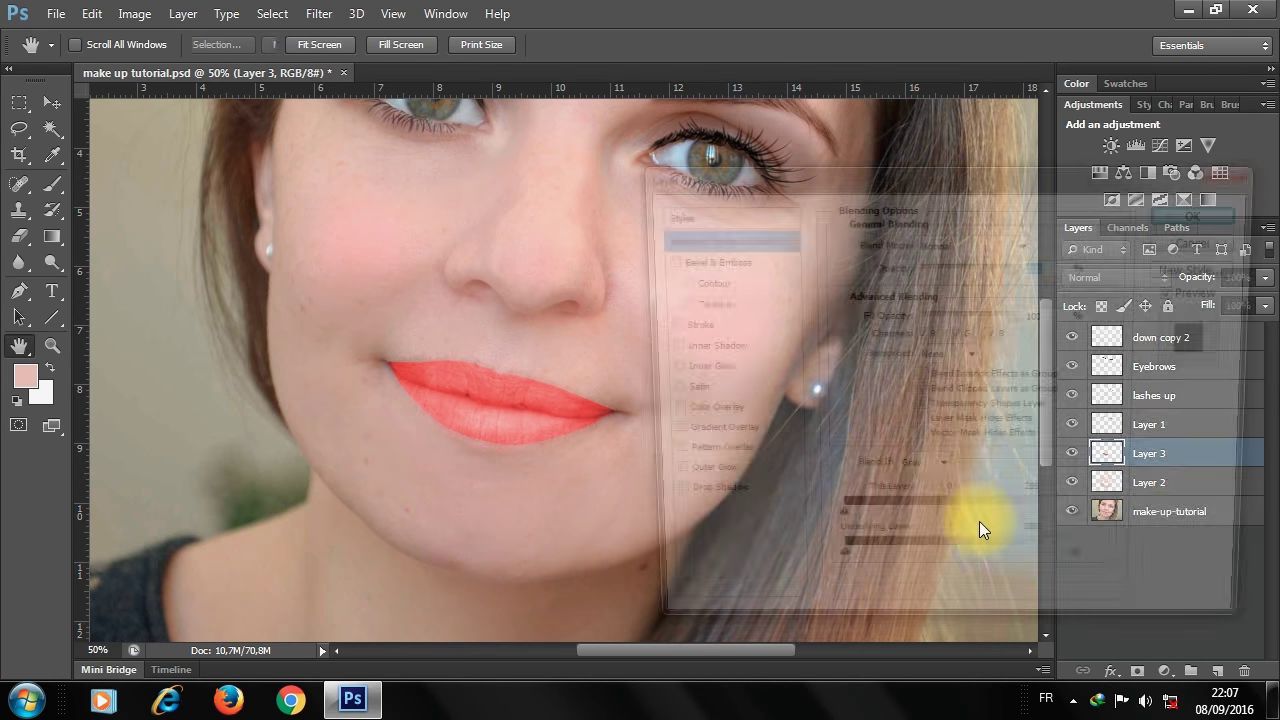
{"action": "left_click", "coordinate": [681, 480]}
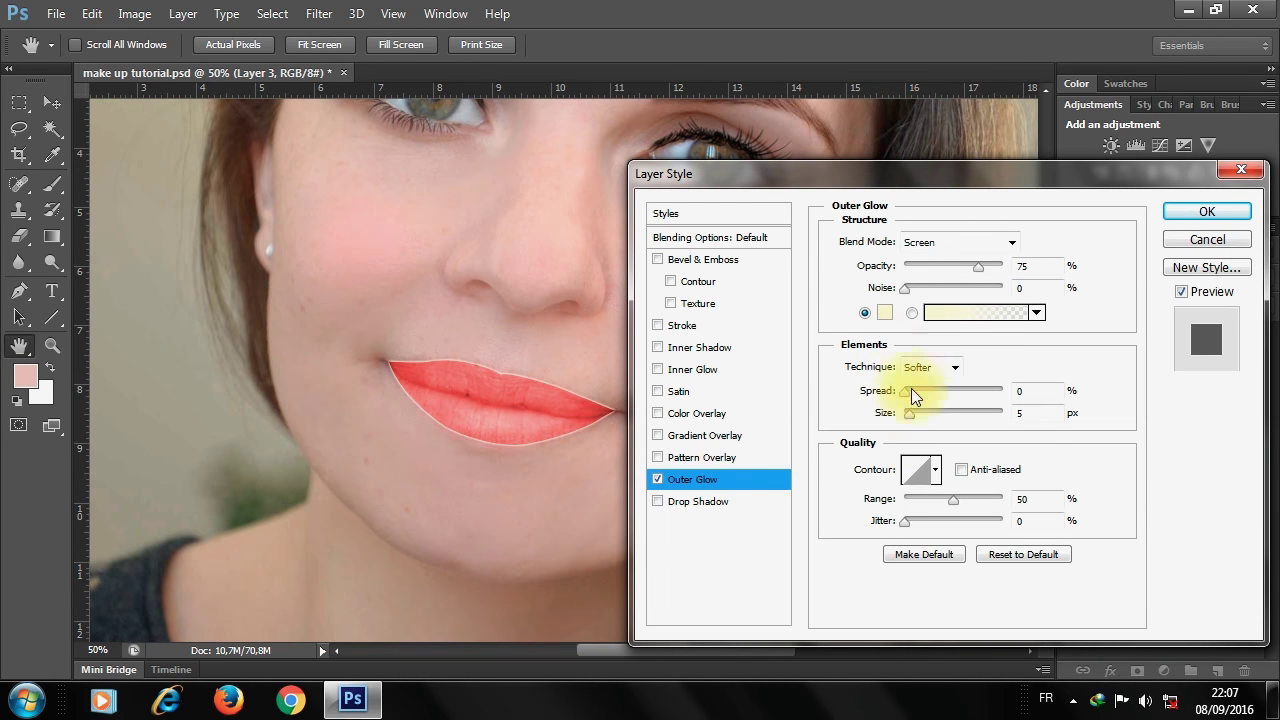
{"action": "left_click", "coordinate": [886, 309]}
{"action": "left_click", "coordinate": [557, 393]}
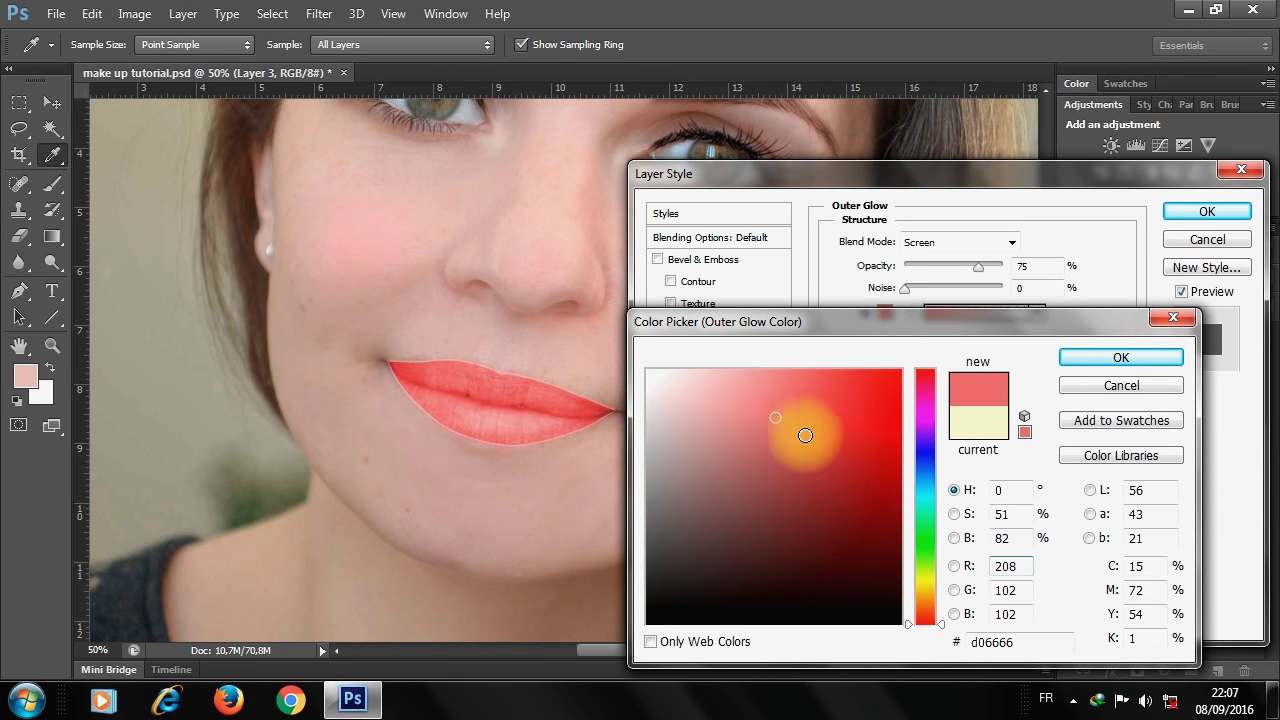
{"action": "left_click", "coordinate": [1075, 358]}
- Set the outer glow to Normal blend with about 49% noise, adjust its size, and apply
{"action": "left_click", "coordinate": [1013, 243]}
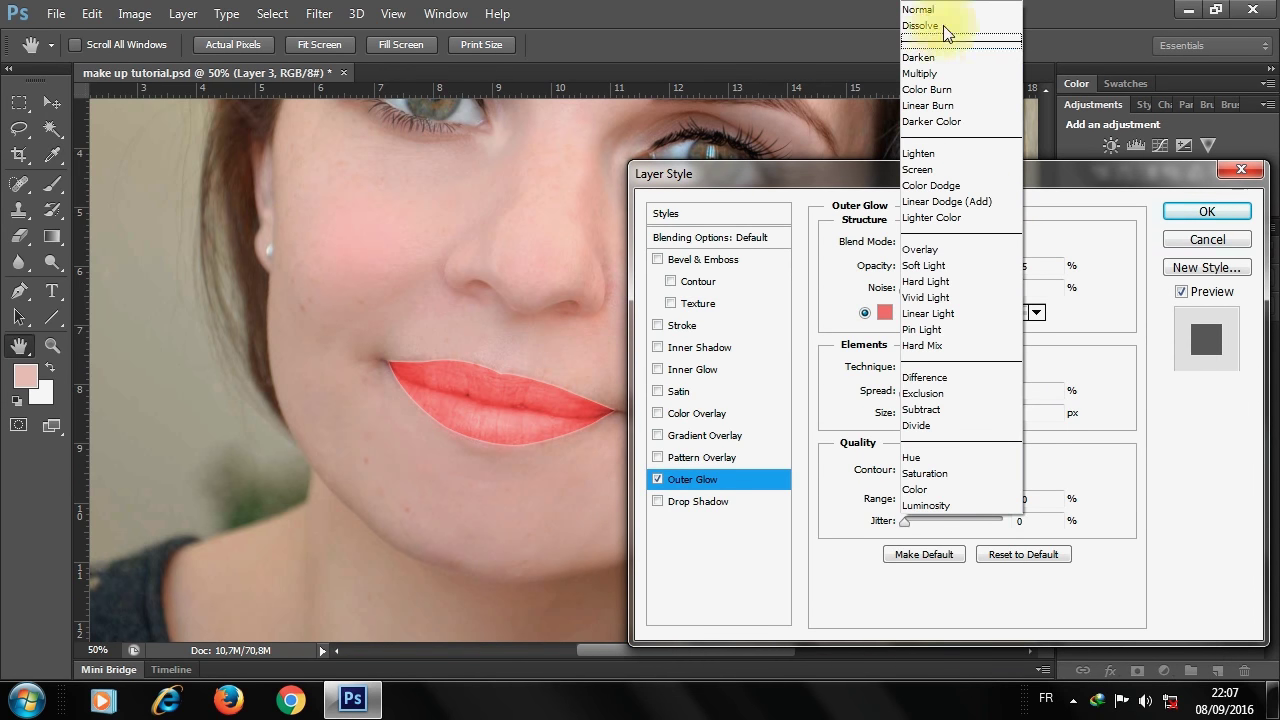
{"action": "left_click", "coordinate": [992, 12]}
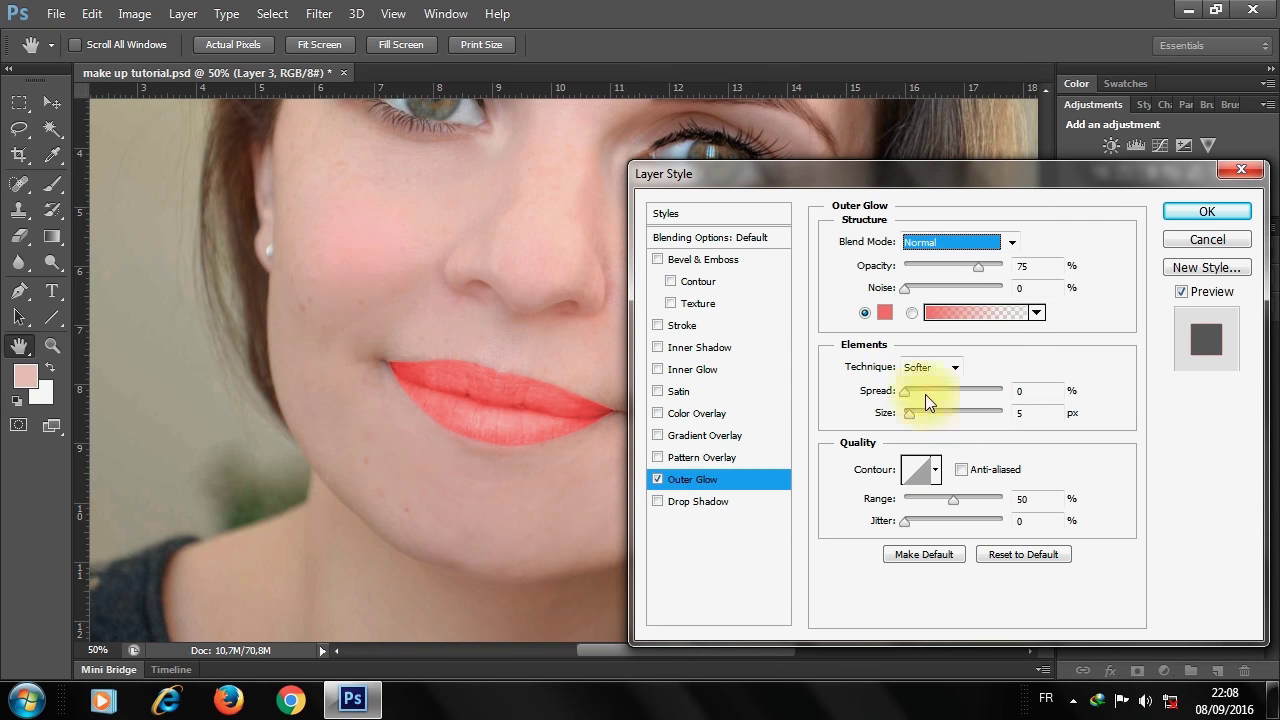
{"action": "left_click_drag", "start_coordinate": [905, 287], "coordinate": [951, 291]}
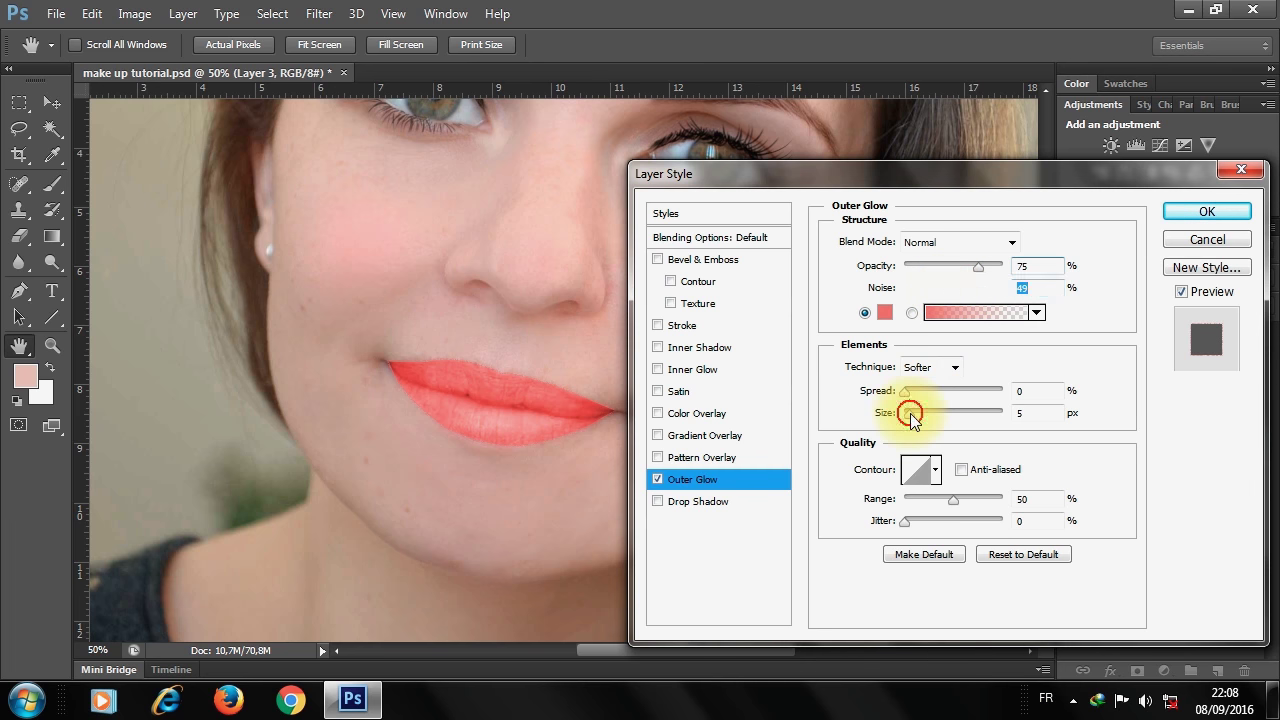
{"action": "mouse_move", "coordinate": [910, 414]}
{"action": "left_mouse_down"}
{"action": "mouse_move", "coordinate": [921, 418]}
{"action": "mouse_move", "coordinate": [913, 411]}
{"action": "left_mouse_up"}
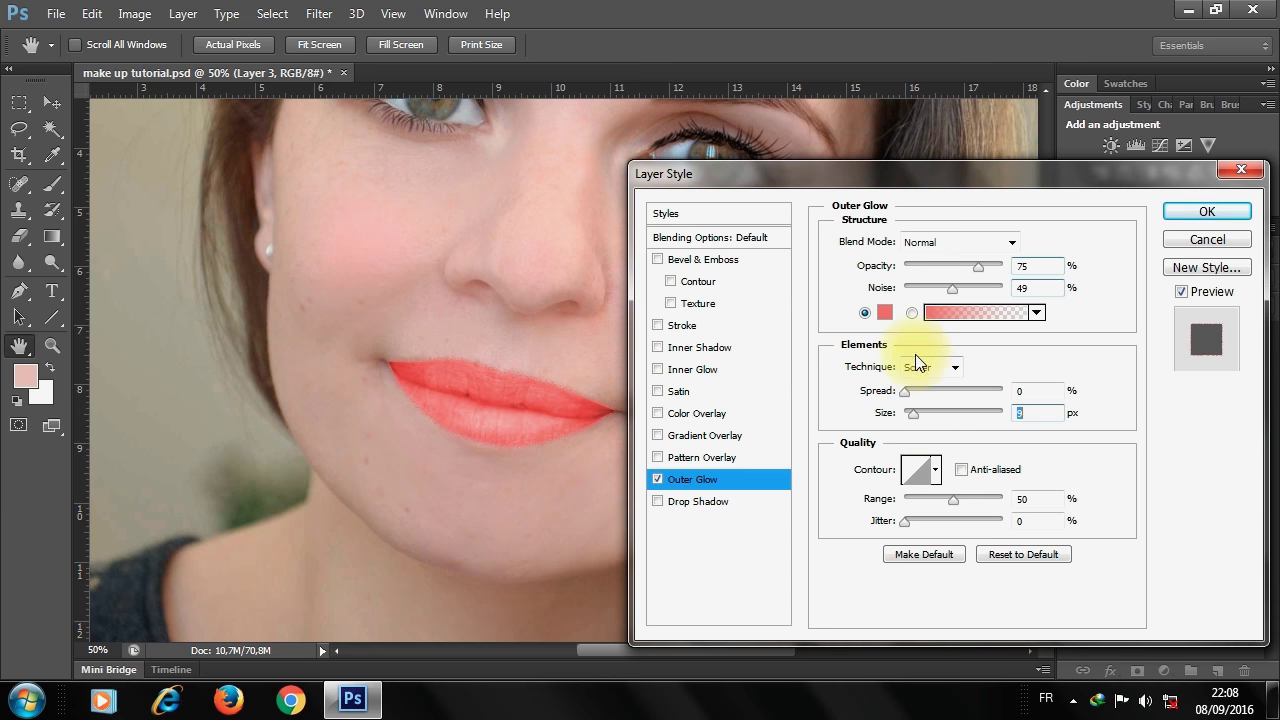
{"action": "left_click", "coordinate": [1172, 270]}
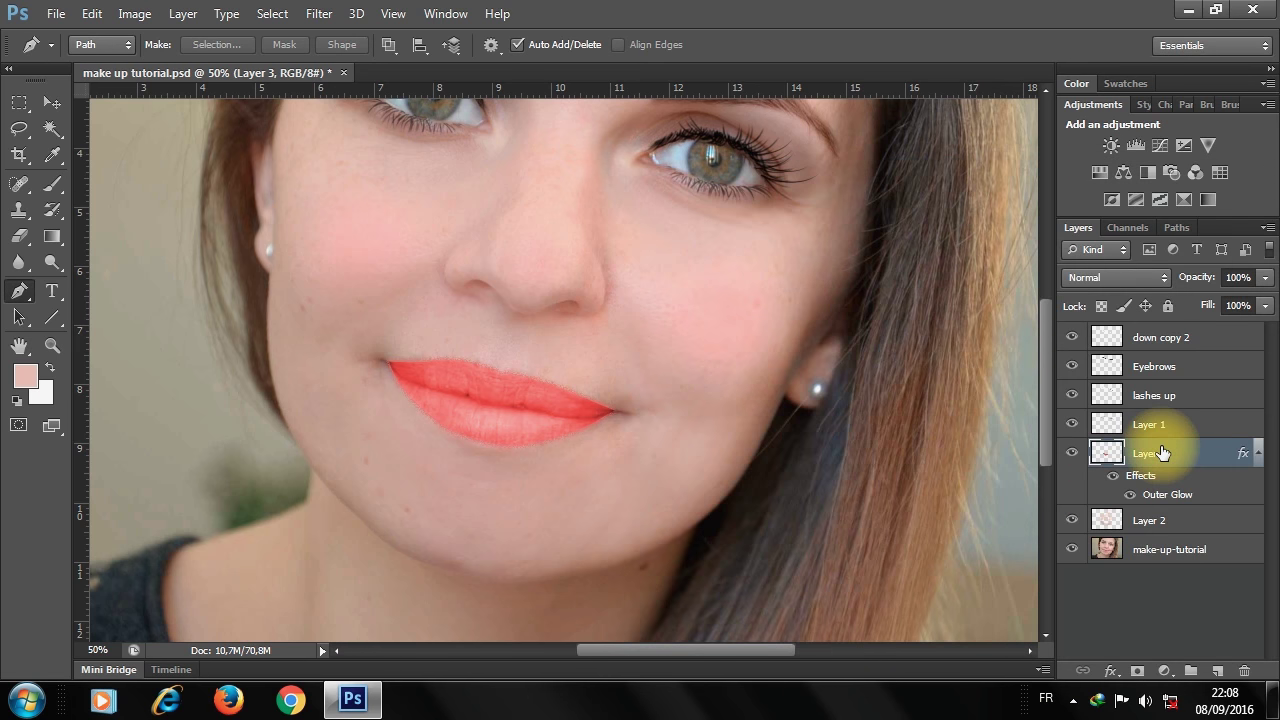
- Run Shadows/Highlights on the lips: highlights 0, shadows 68%, tonal width 65%, midtone contrast +41
{"action": "left_click", "coordinate": [134, 14]}
{"action": "mouse_move", "coordinate": [165, 64]}
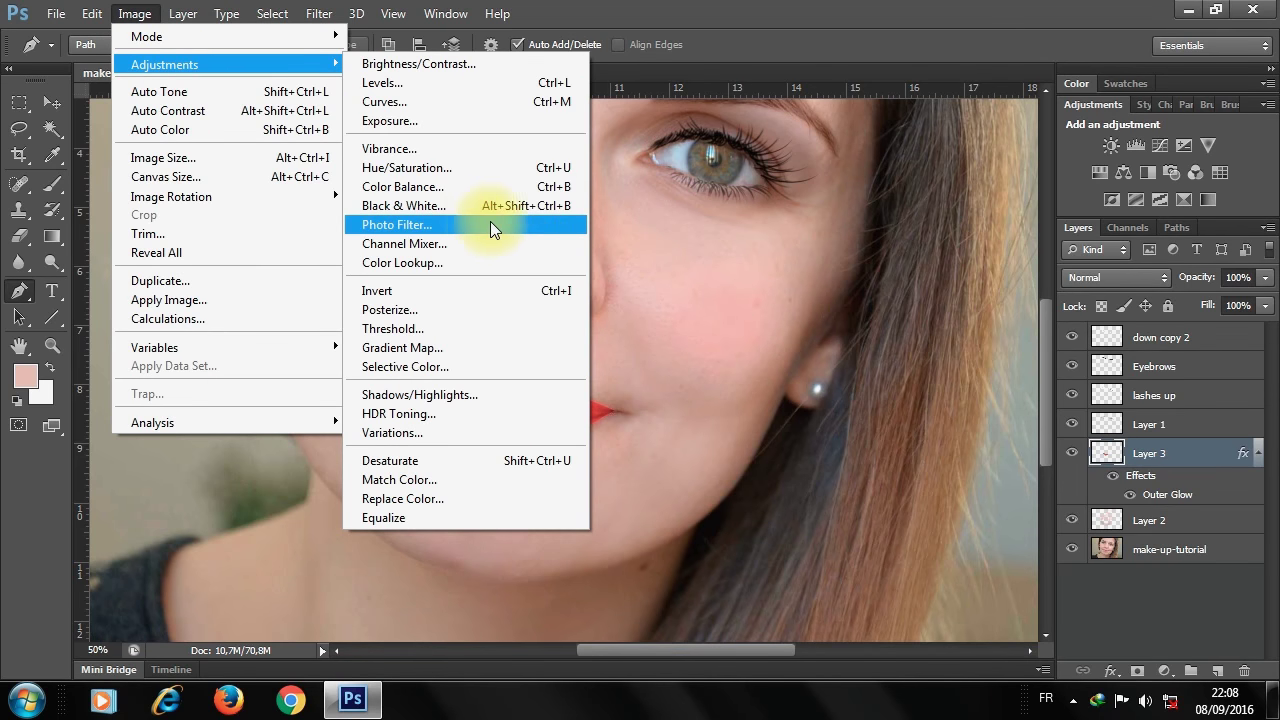
{"action": "left_click", "coordinate": [446, 395]}
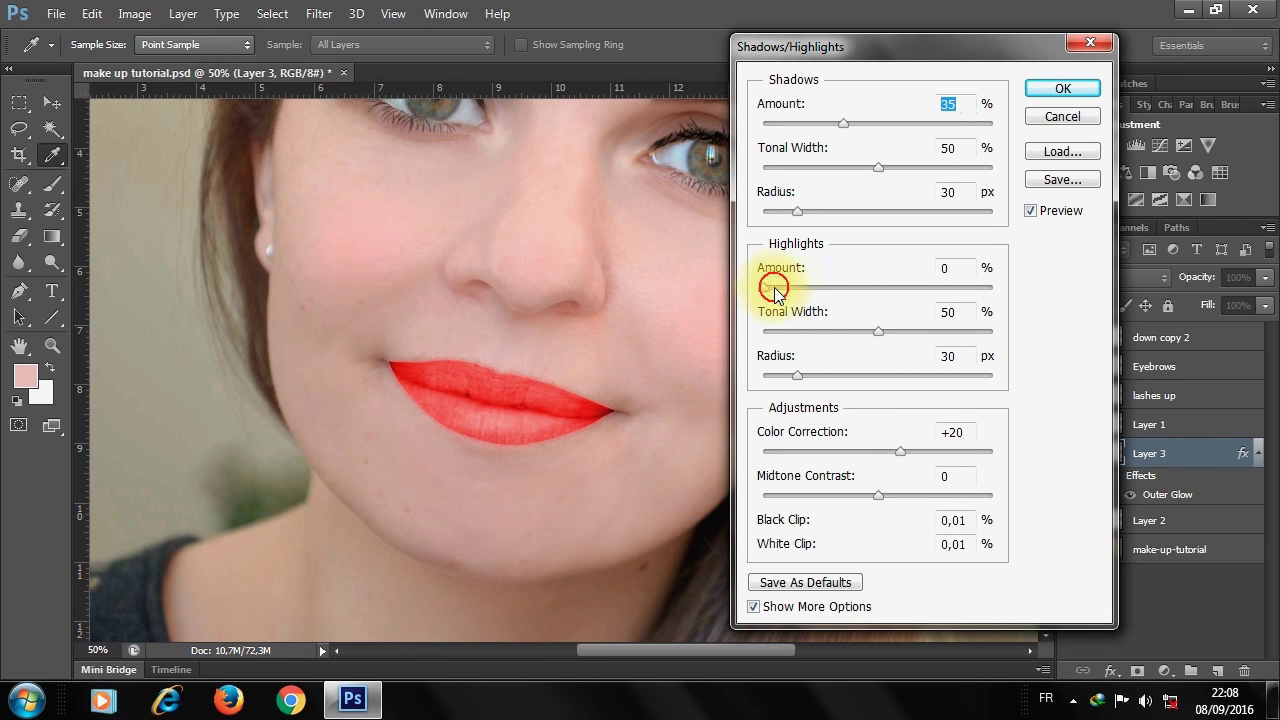
{"action": "left_click_drag", "start_coordinate": [770, 288], "coordinate": [965, 288]}
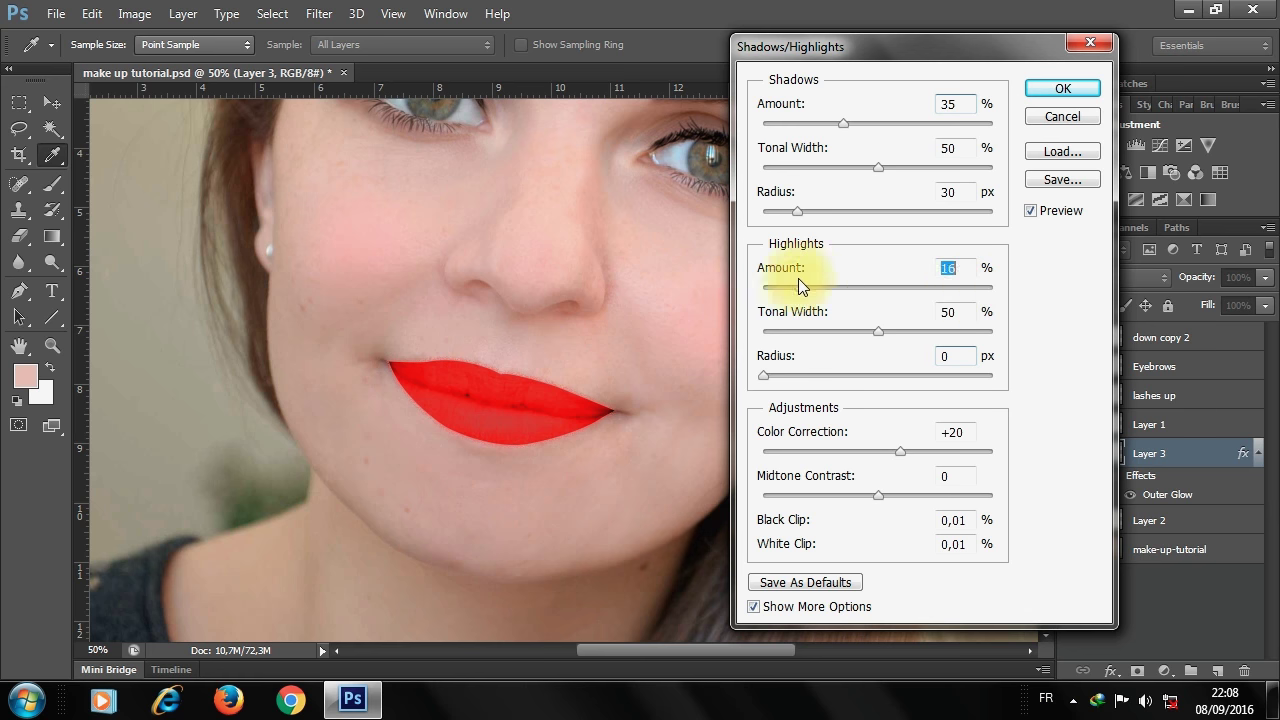
{"action": "left_click_drag", "start_coordinate": [798, 279], "coordinate": [767, 282]}
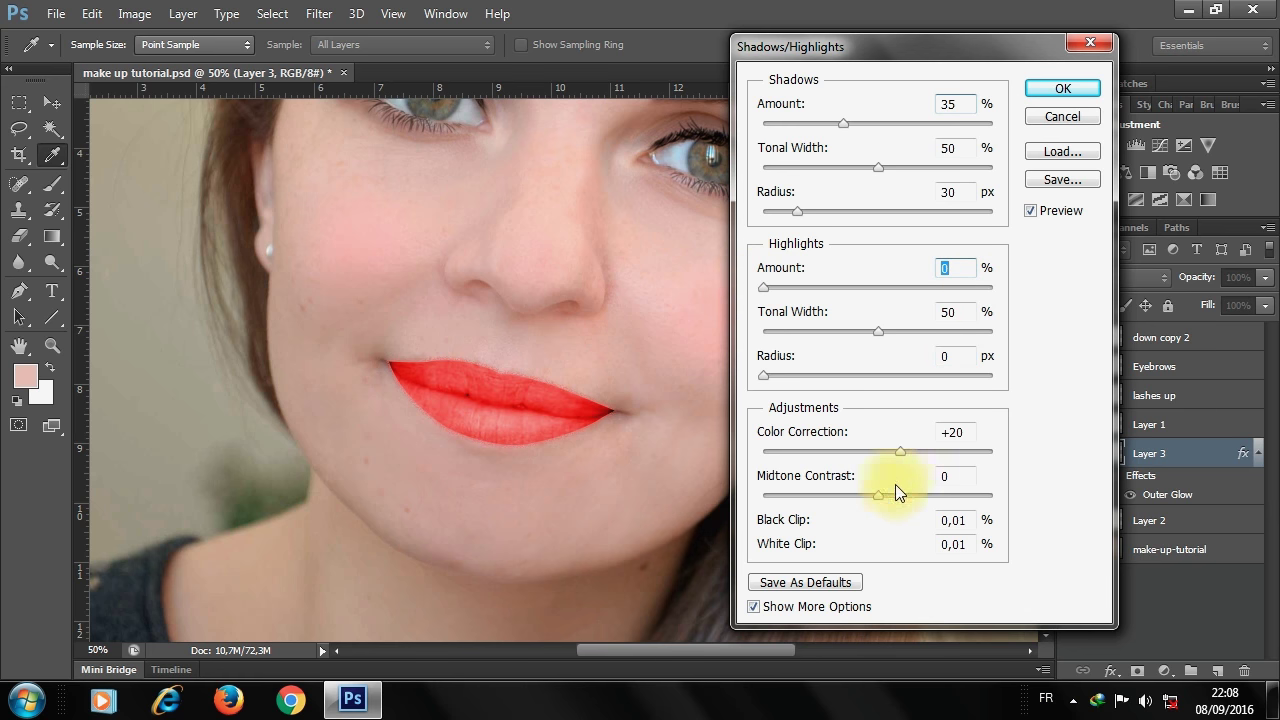
{"action": "left_click_drag", "start_coordinate": [880, 495], "coordinate": [904, 496]}
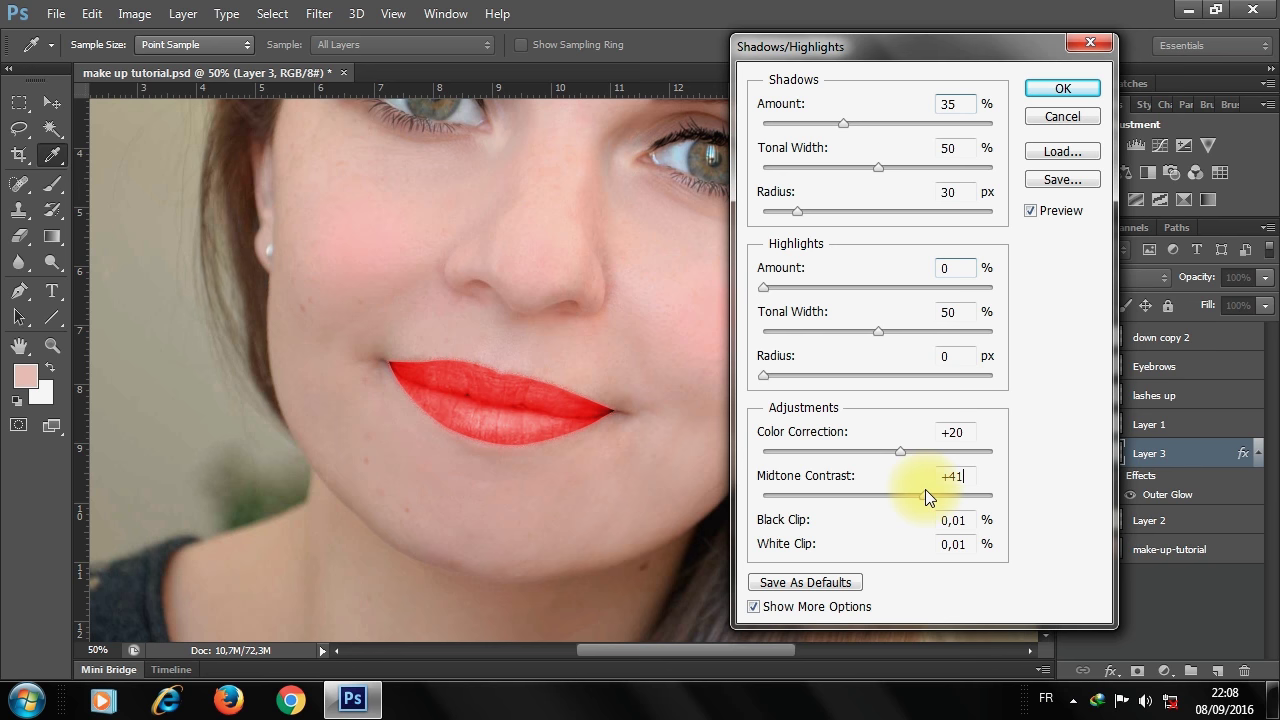
{"action": "mouse_move", "coordinate": [925, 489]}
{"action": "left_mouse_down"}
{"action": "mouse_move", "coordinate": [888, 451]}
{"action": "mouse_move", "coordinate": [852, 447]}
{"action": "mouse_move", "coordinate": [872, 448]}
{"action": "left_mouse_up"}
{"action": "left_click_drag", "start_coordinate": [857, 125], "coordinate": [919, 125]}
{"action": "left_click_drag", "start_coordinate": [878, 167], "coordinate": [912, 168]}
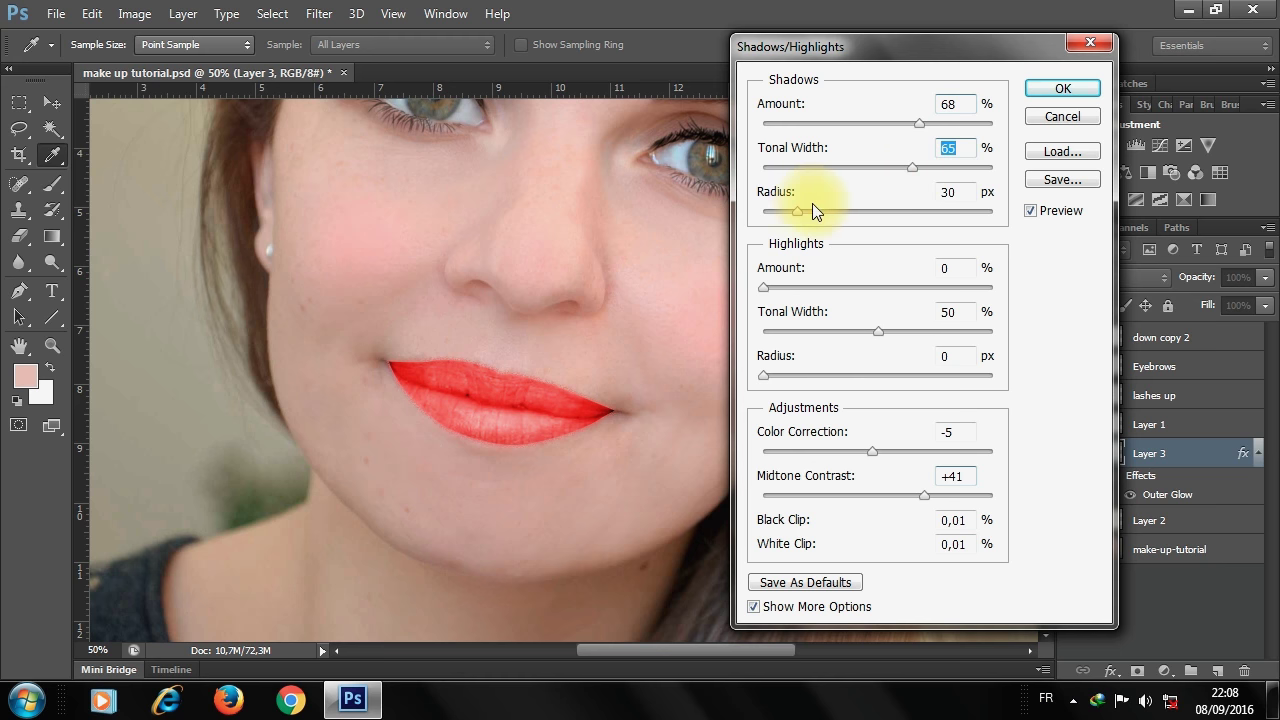
{"action": "mouse_move", "coordinate": [797, 211]}
{"action": "left_mouse_down"}
{"action": "mouse_move", "coordinate": [900, 214]}
{"action": "mouse_move", "coordinate": [866, 214]}
{"action": "left_mouse_up"}
{"action": "left_click", "coordinate": [1063, 88]}
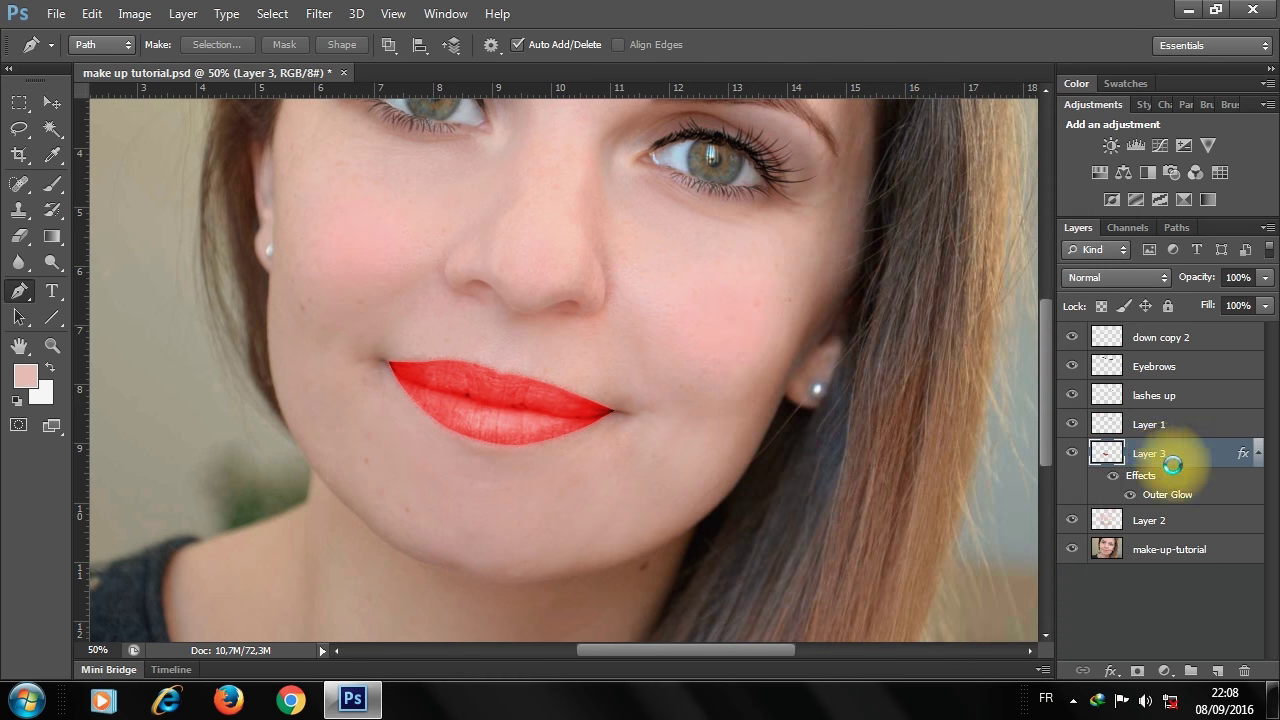
- Apply a Hue/Saturation change of hue -6 and saturation -21 to the lips
{"action": "left_click", "coordinate": [134, 13]}
{"action": "mouse_move", "coordinate": [164, 64]}
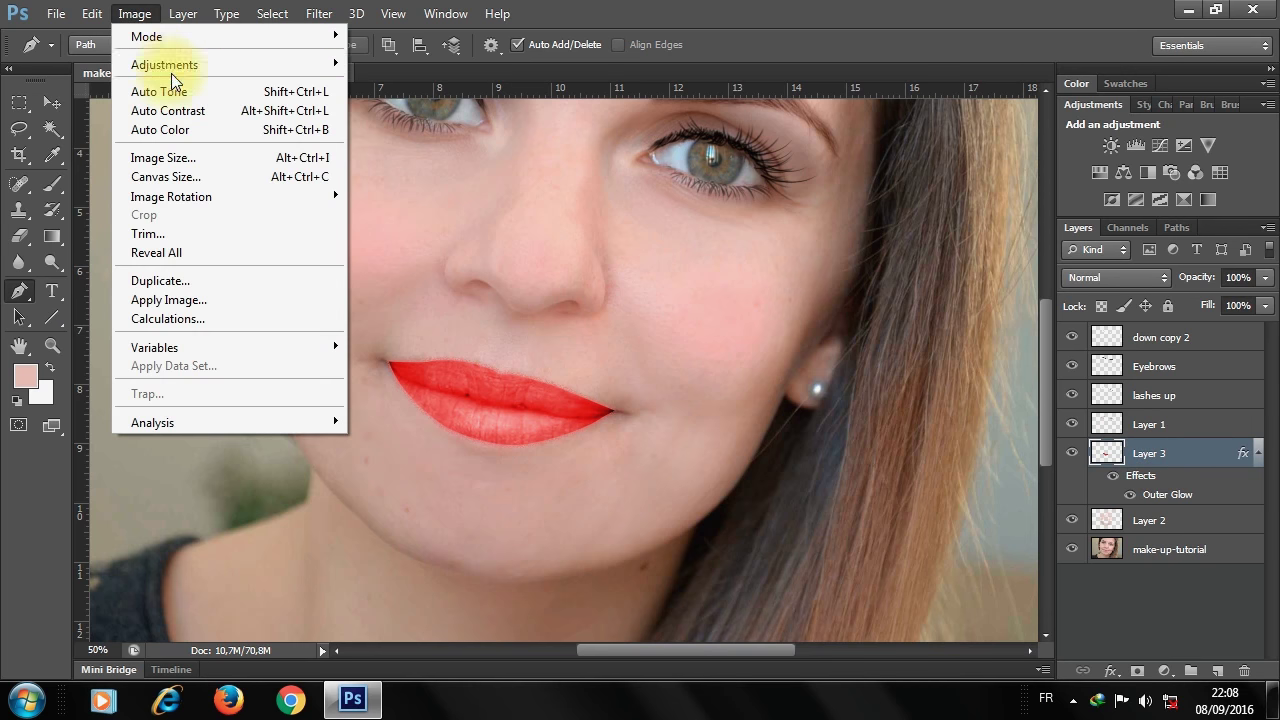
{"action": "left_click", "coordinate": [410, 167]}
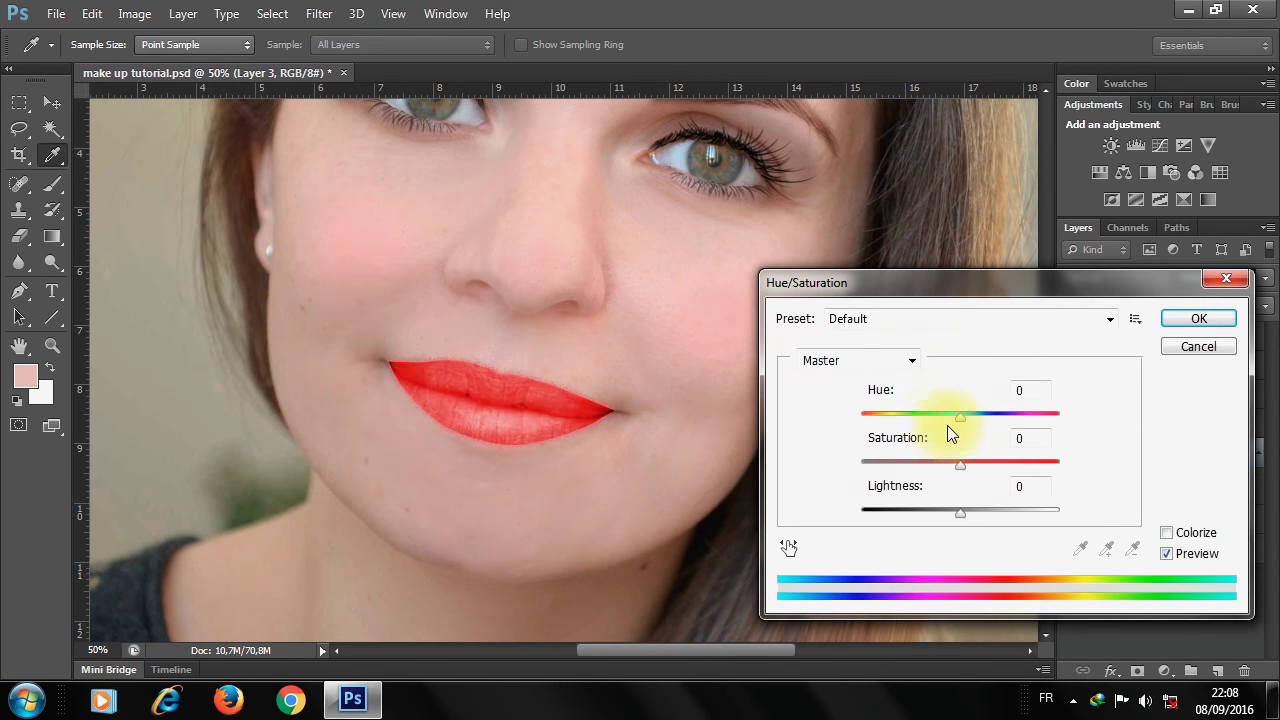
{"action": "left_click_drag", "start_coordinate": [962, 417], "coordinate": [952, 412]}
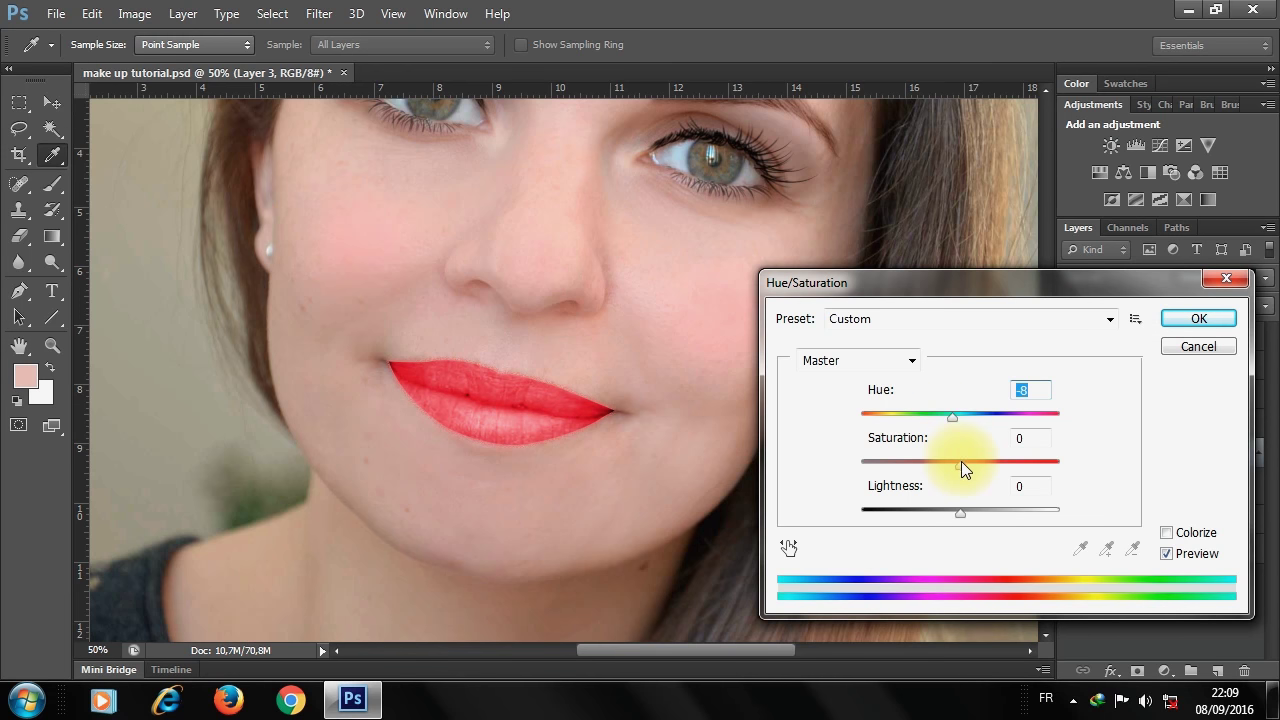
{"action": "left_click_drag", "start_coordinate": [961, 461], "coordinate": [933, 459]}
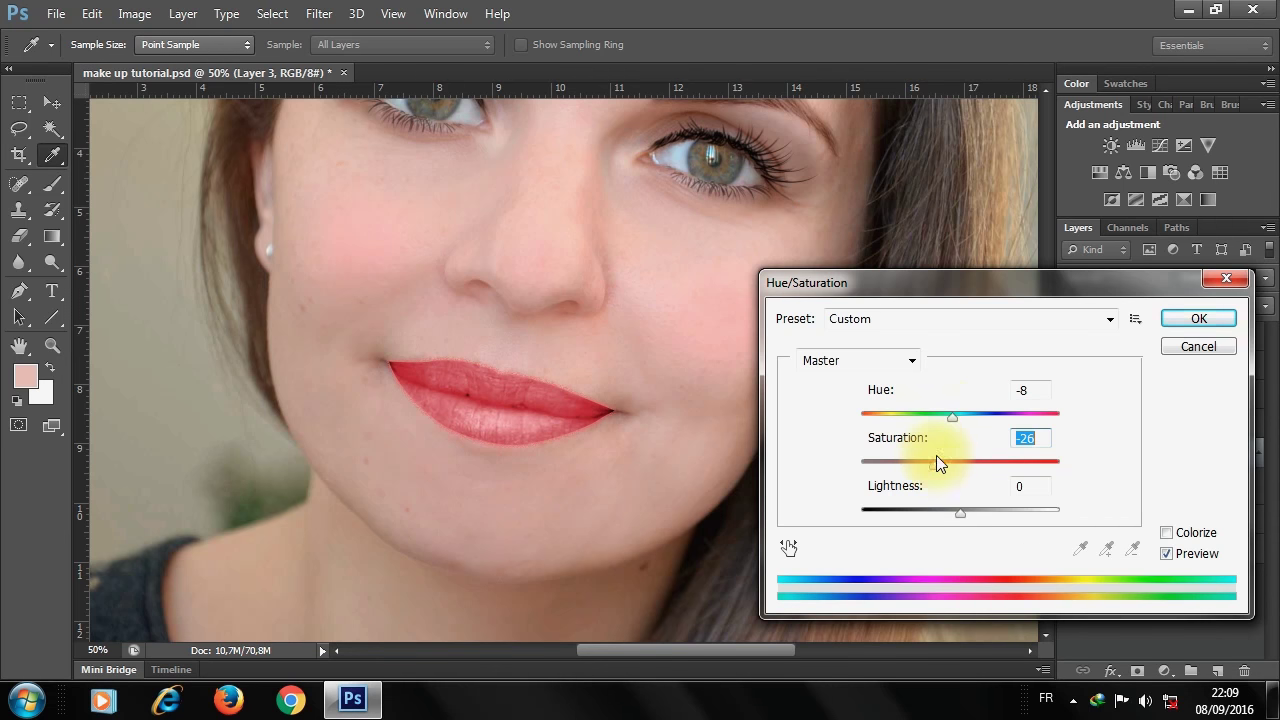
{"action": "left_click_drag", "start_coordinate": [952, 415], "coordinate": [958, 414]}
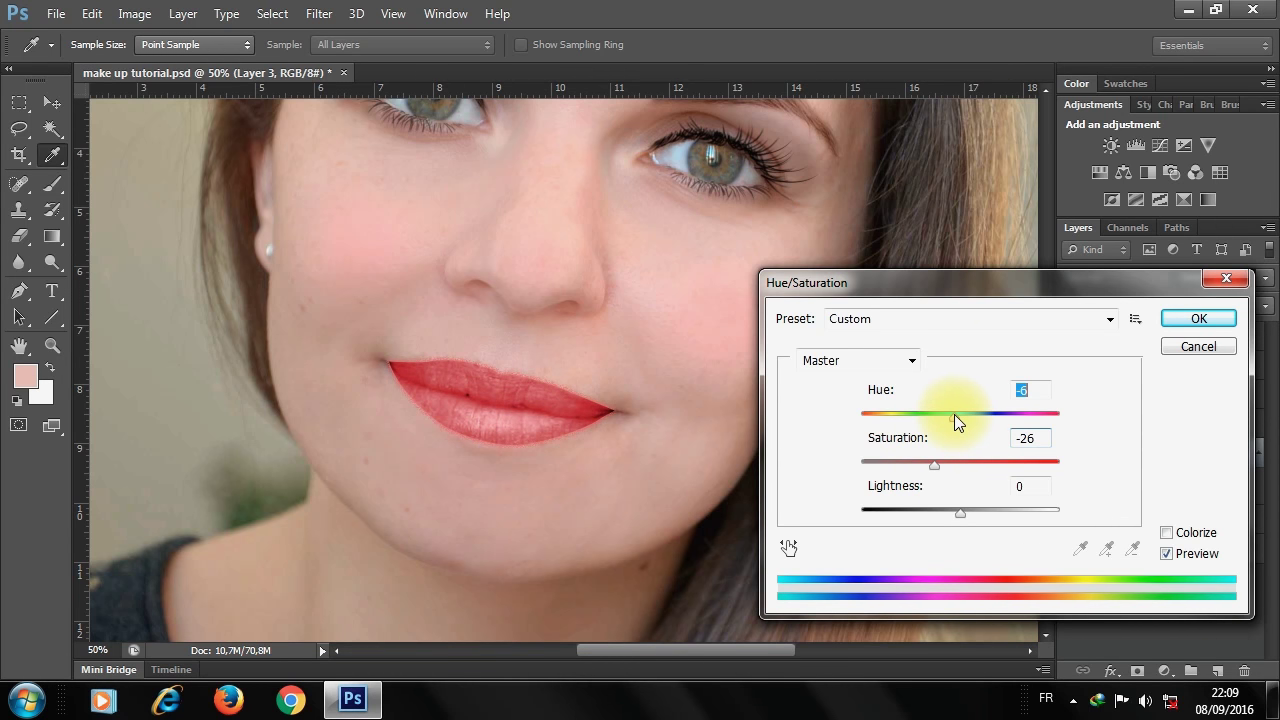
{"action": "left_click_drag", "start_coordinate": [954, 414], "coordinate": [953, 414]}
{"action": "left_click_drag", "start_coordinate": [935, 463], "coordinate": [939, 463]}
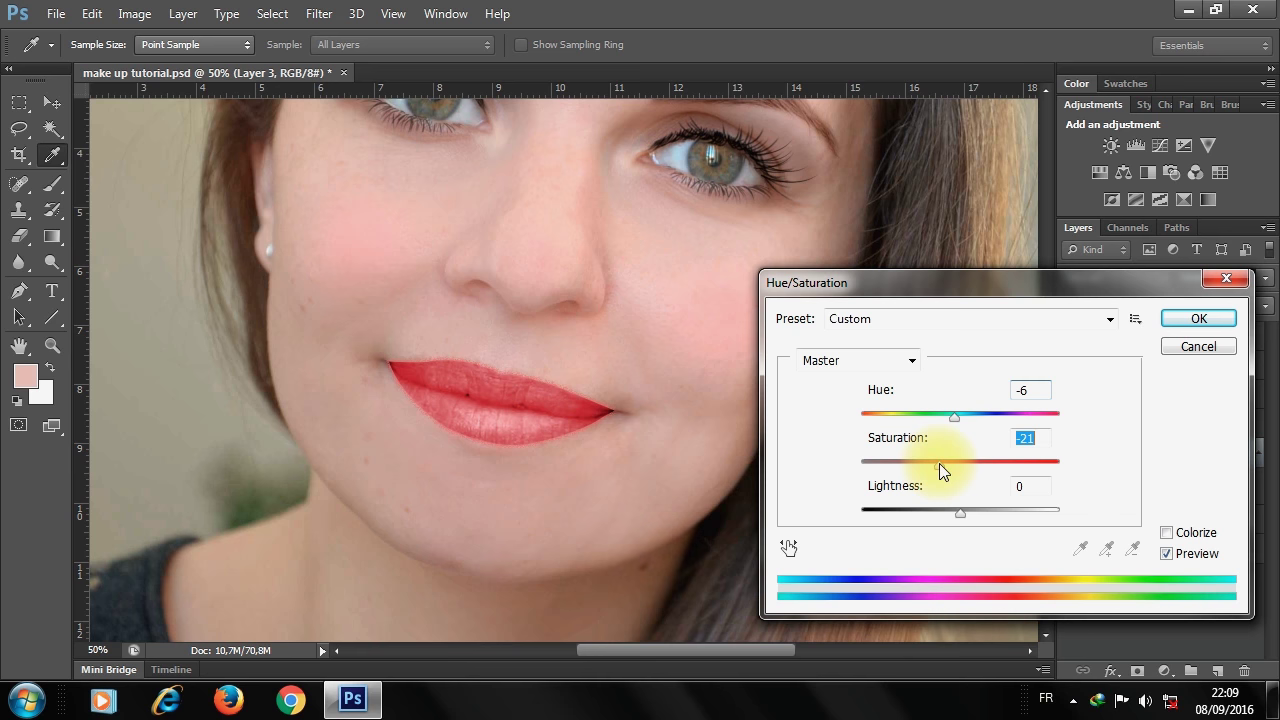
{"action": "left_click", "coordinate": [1198, 318]}
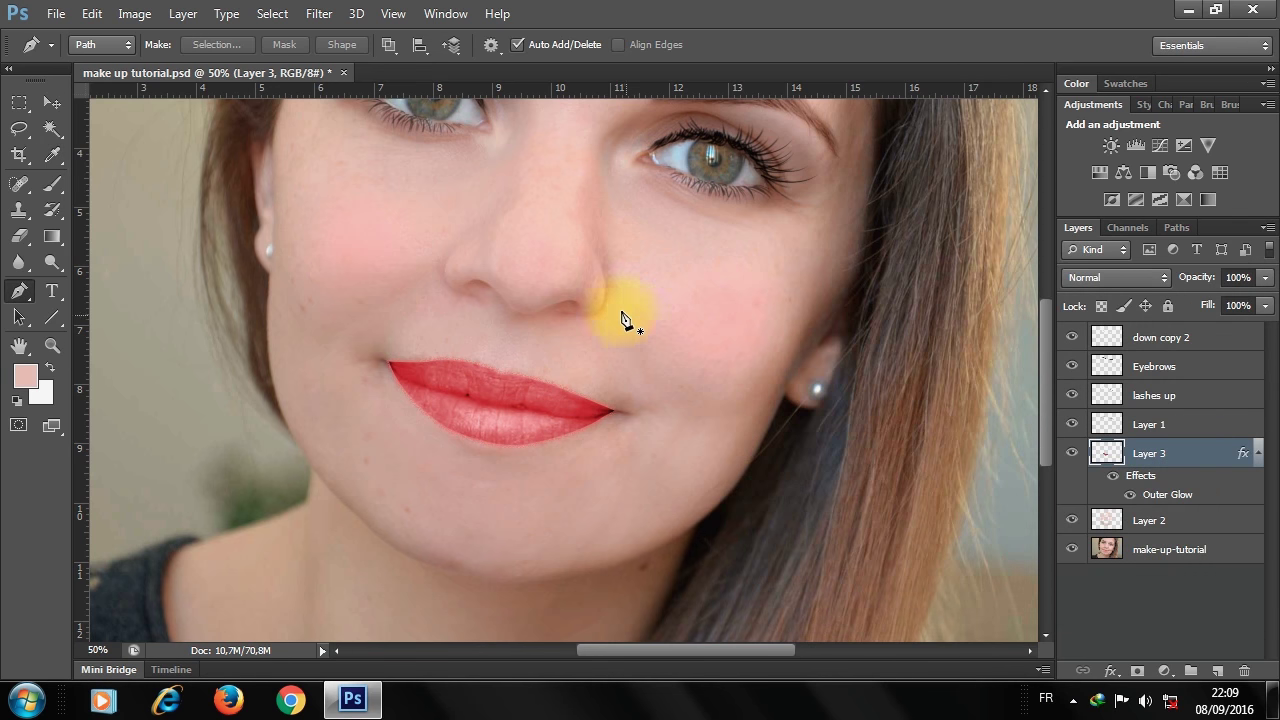
- Zoom out and lower the lip layer's opacity toward 78% in Blending Options
{"action": "key", "text": "ctrl+minus"}
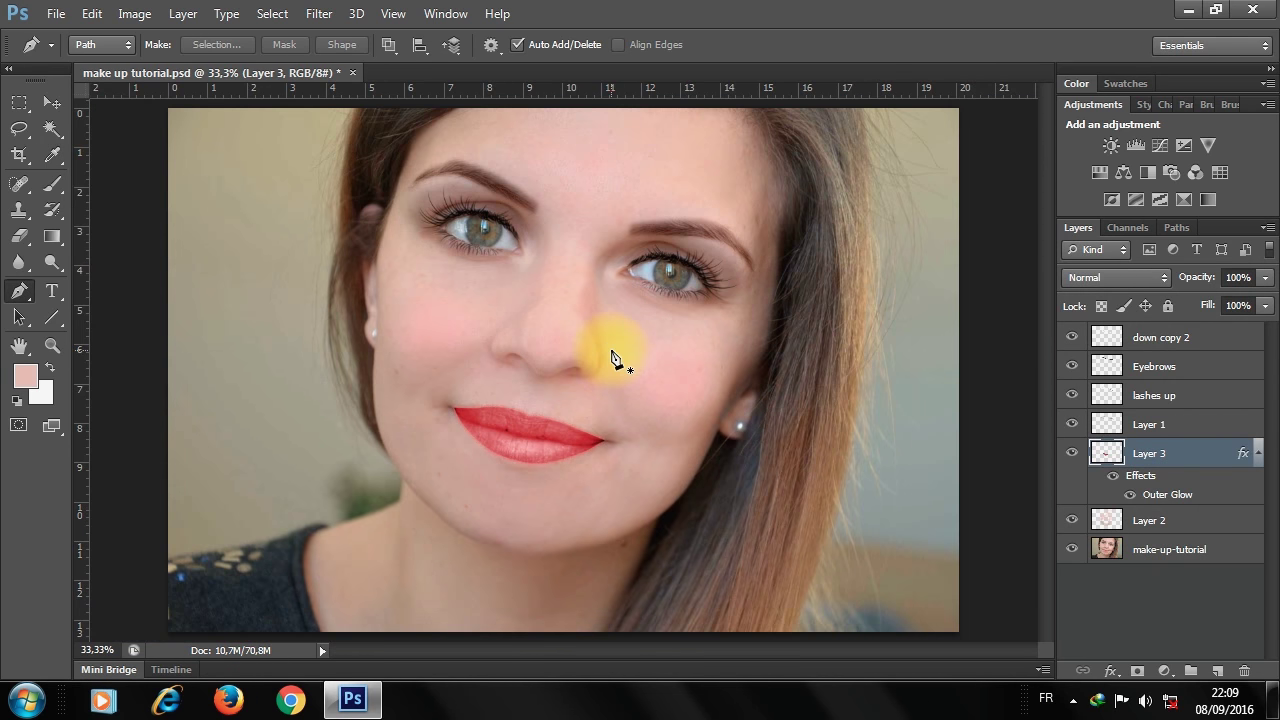
{"action": "right_click", "coordinate": [1134, 440]}
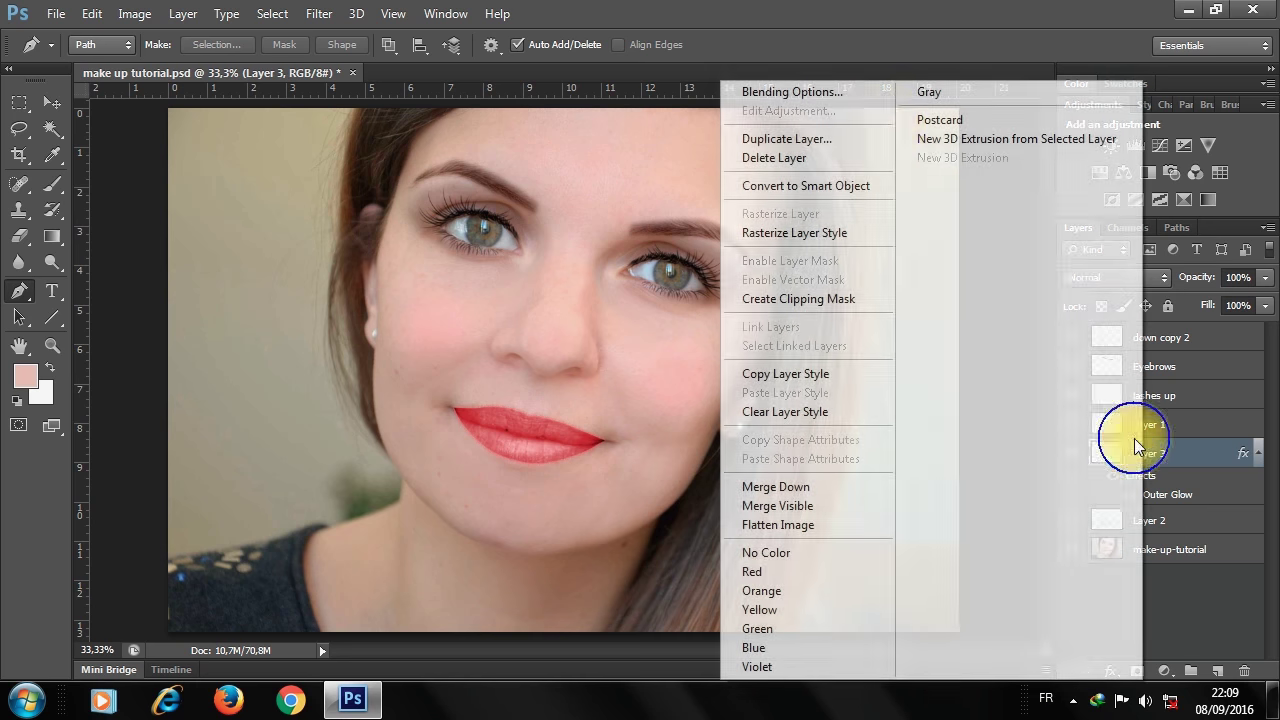
{"action": "left_click", "coordinate": [833, 94]}
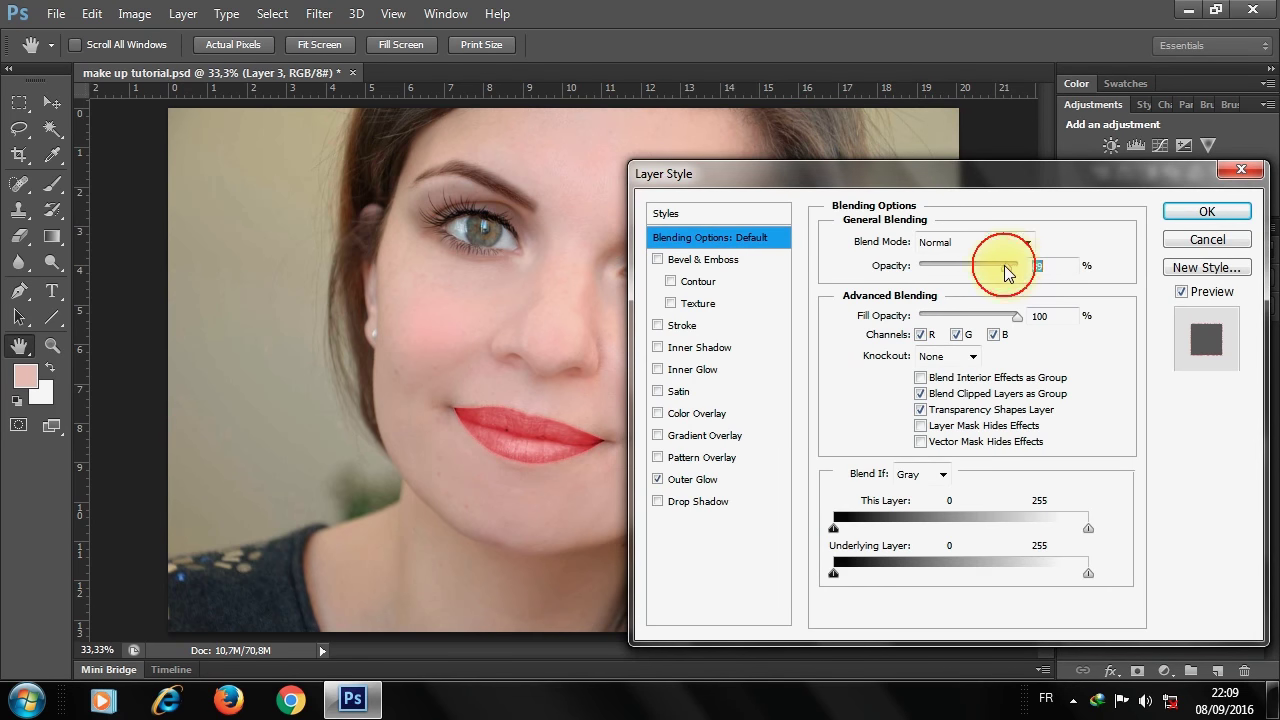
{"action": "left_click_drag", "start_coordinate": [1005, 266], "coordinate": [1000, 265]}
- Confirm the 78% opacity, then give the lips Brightness -12 and Contrast 22
{"action": "left_click", "coordinate": [1203, 212]}
{"action": "left_click", "coordinate": [134, 13]}
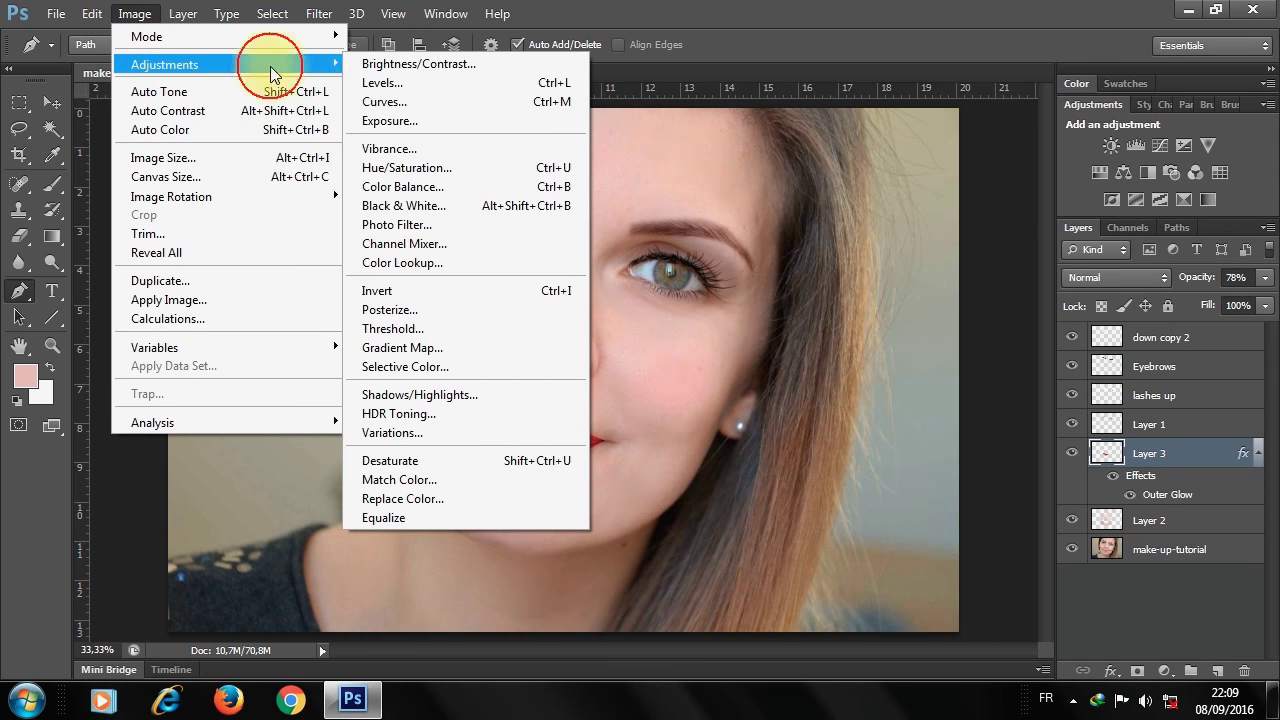
{"action": "left_click", "coordinate": [420, 63]}
{"action": "left_click_drag", "start_coordinate": [934, 531], "coordinate": [954, 531]}
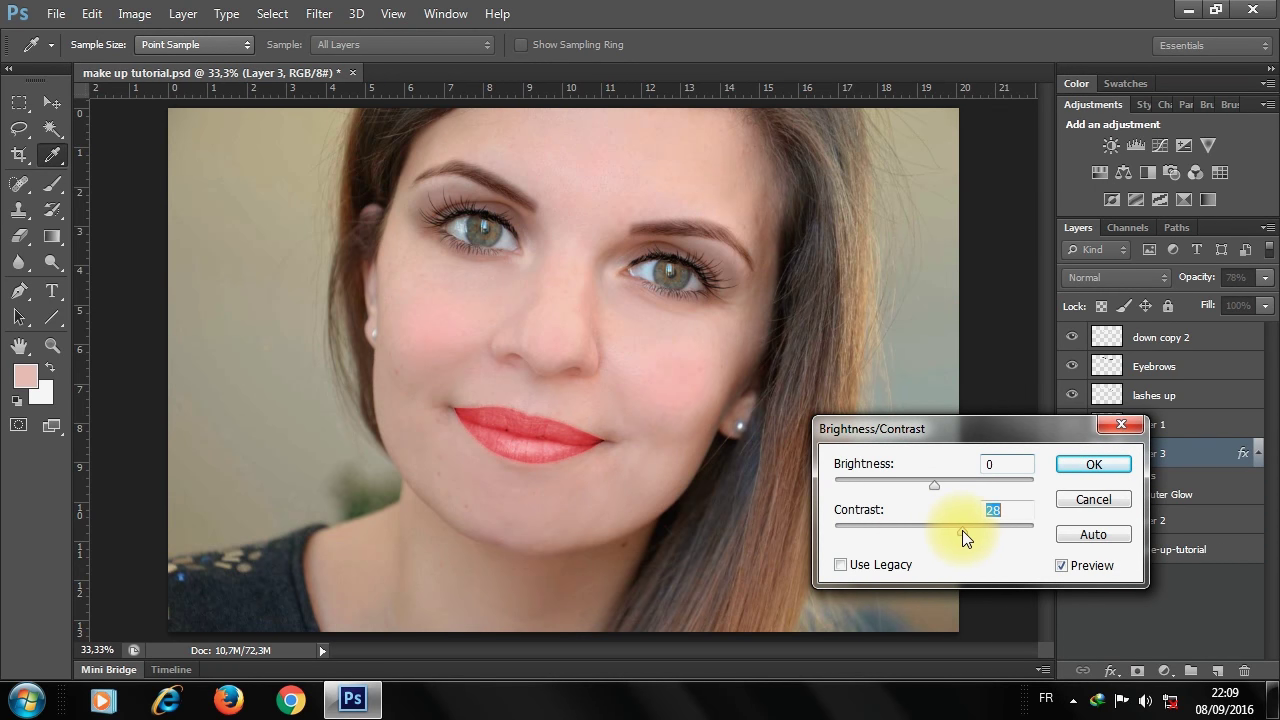
{"action": "left_click_drag", "start_coordinate": [966, 532], "coordinate": [956, 531]}
{"action": "left_click_drag", "start_coordinate": [933, 483], "coordinate": [926, 482]}
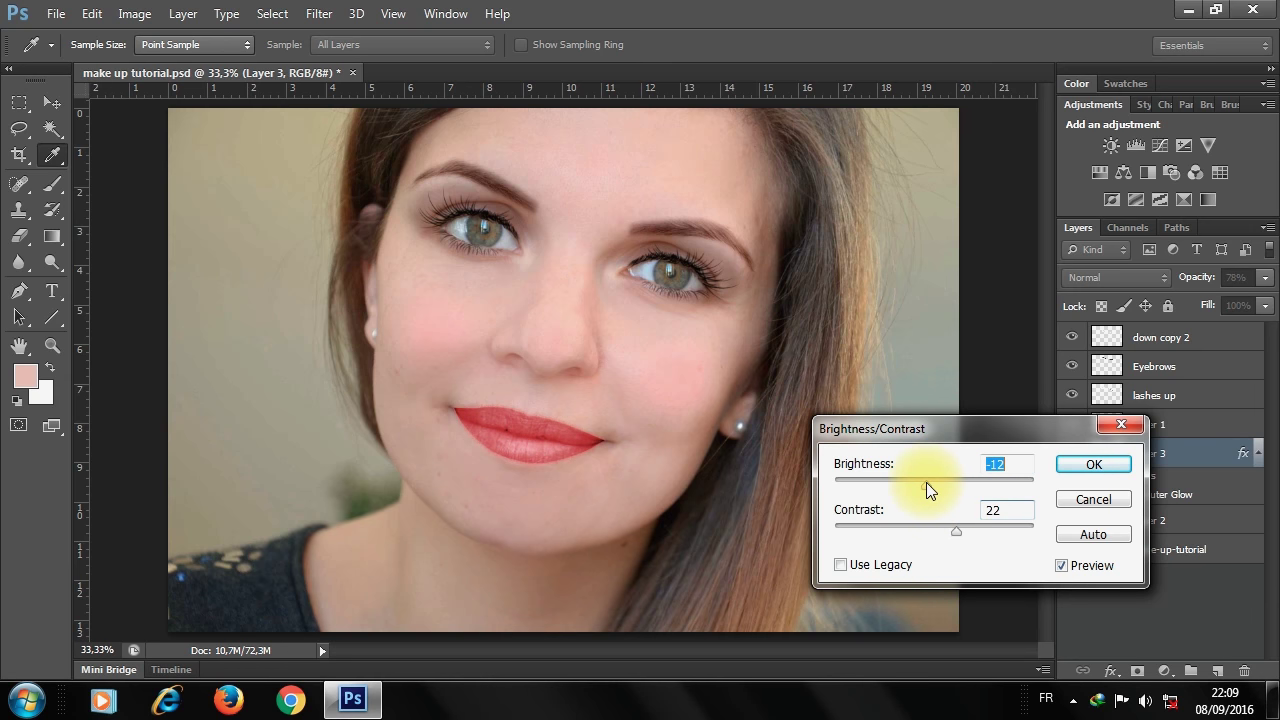
{"action": "left_click", "coordinate": [1093, 464]}
- Switch to the Move tool and save make up tutorial.psd
{"action": "key", "text": "p"}
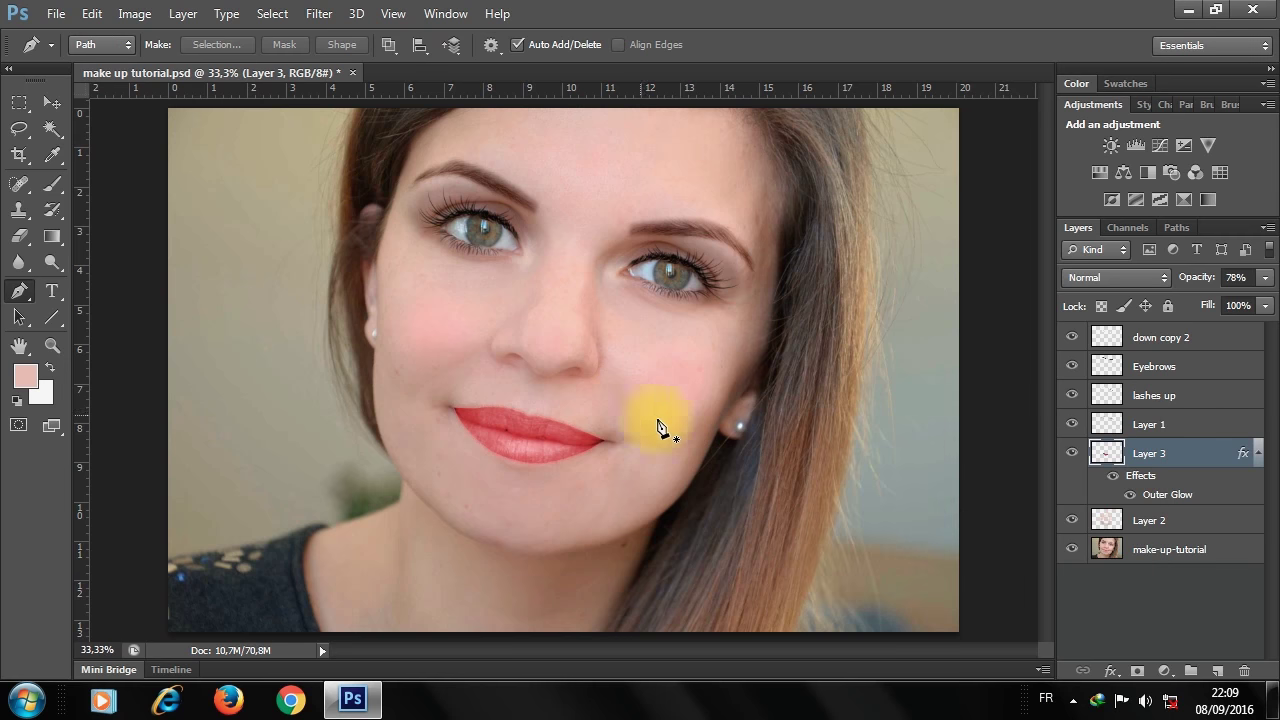
{"action": "left_click", "coordinate": [51, 102]}
{"action": "key", "text": "ctrl+s"}
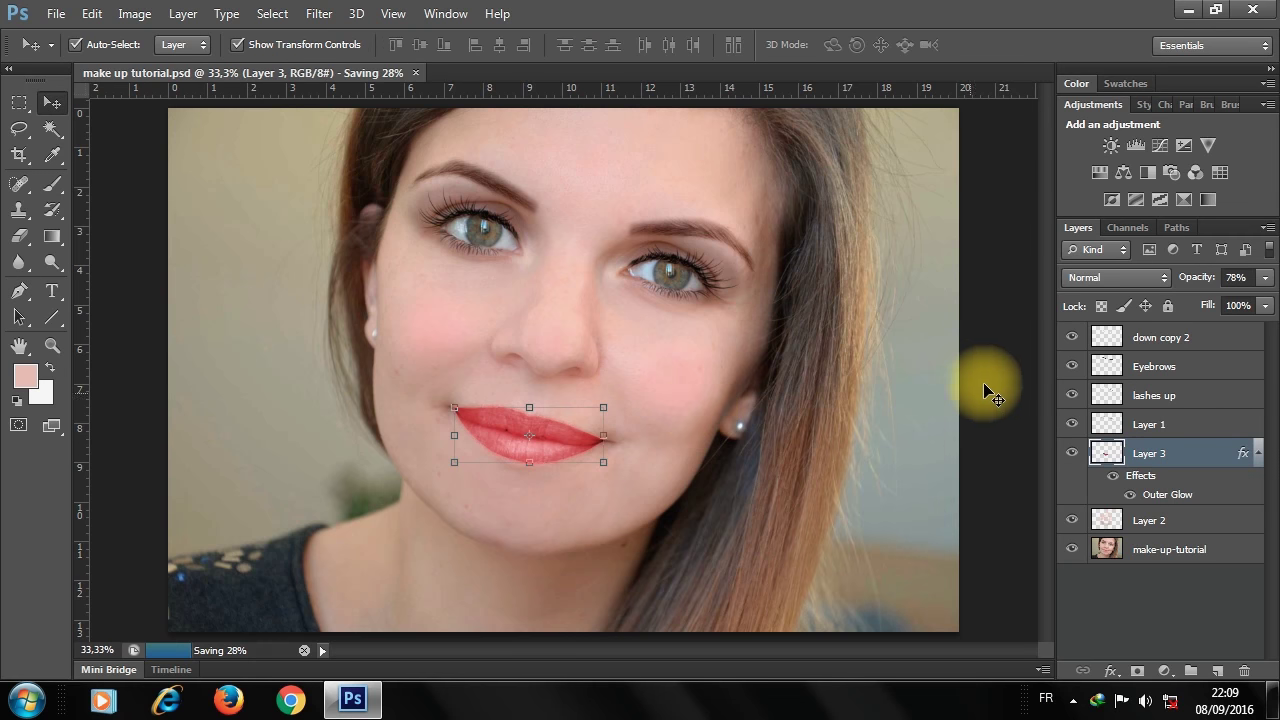